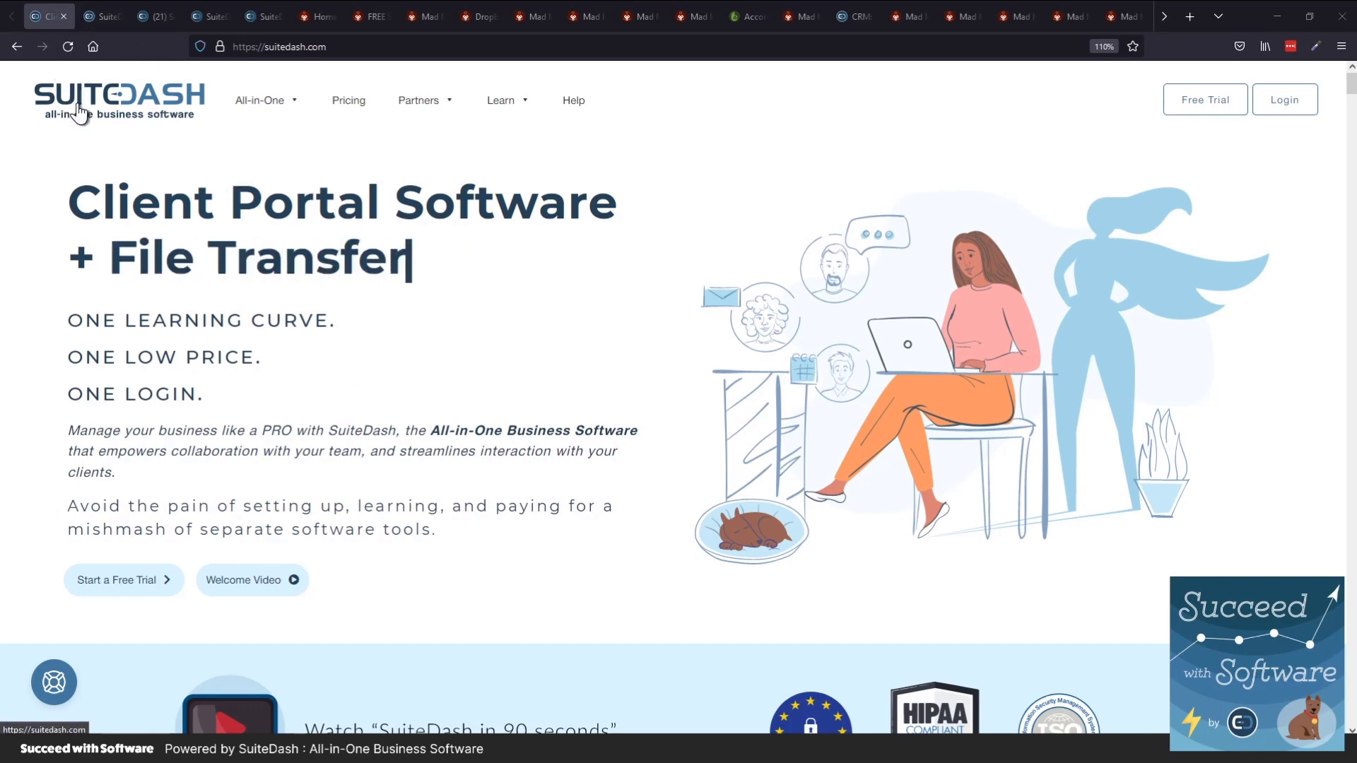
Cycle tabs from the SuiteDash Help Center to the academy.suitedash.com training page
{"action": "key", "text": "ctrl+Tab"}
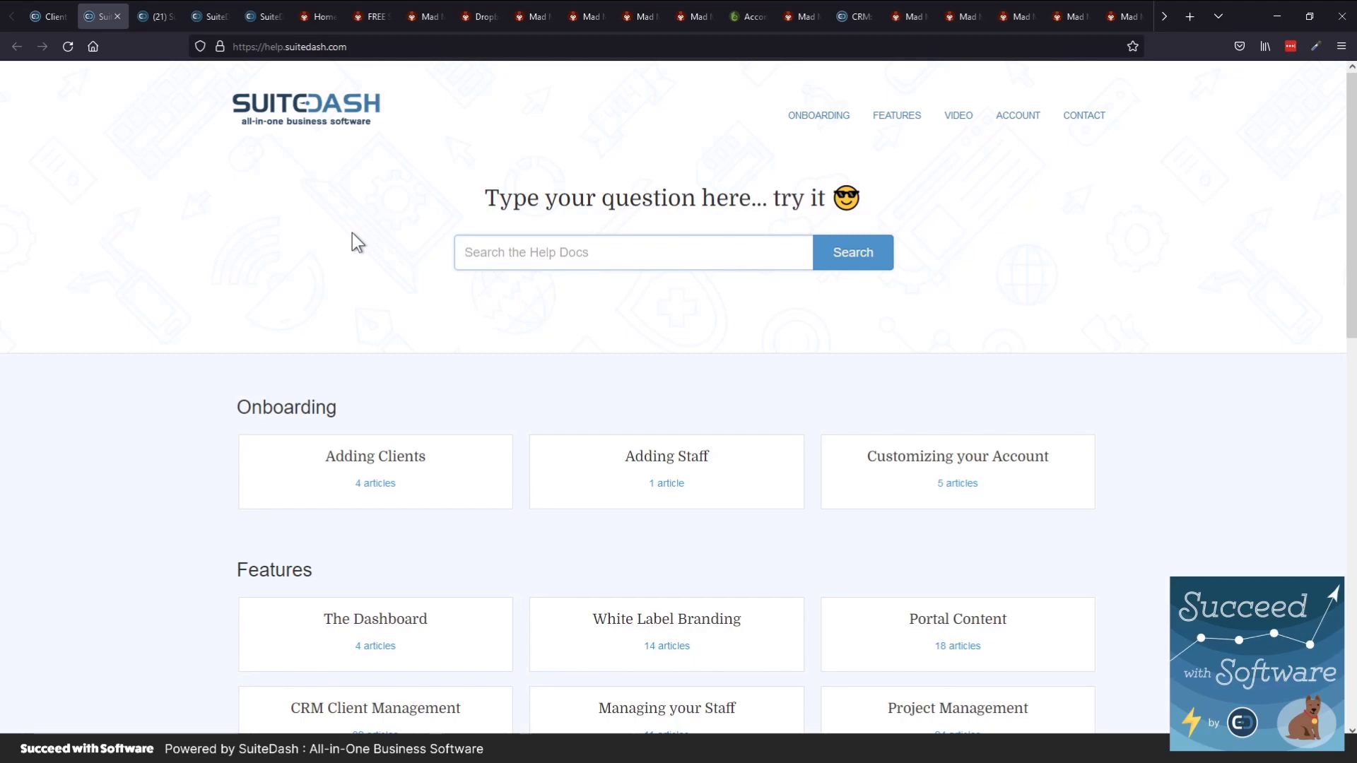
{"action": "key", "text": "ctrl+Tab"}
{"action": "key", "text": "ctrl+Tab"}
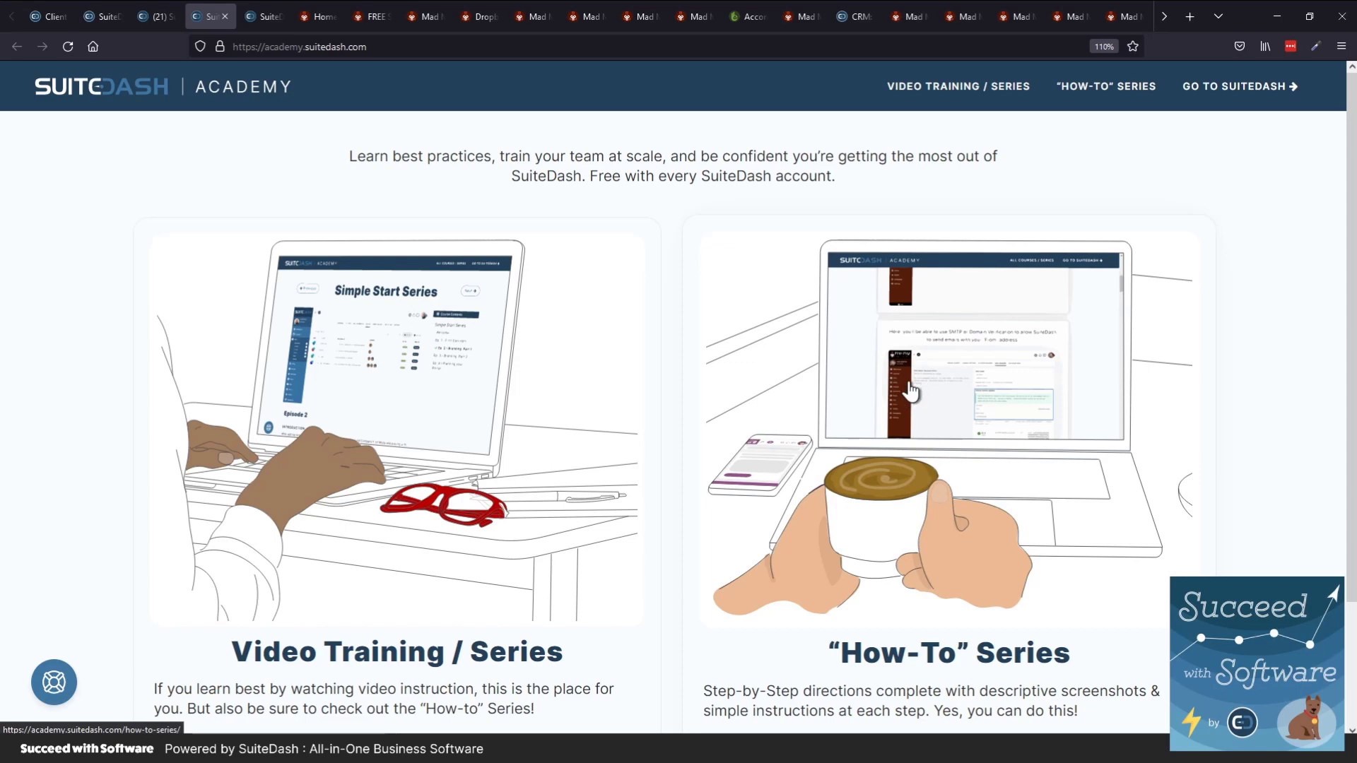
Glance at the community site, then cycle through the Academy tab to vote.suitedash.com feature requests
{"action": "left_click", "coordinate": [143, 19]}
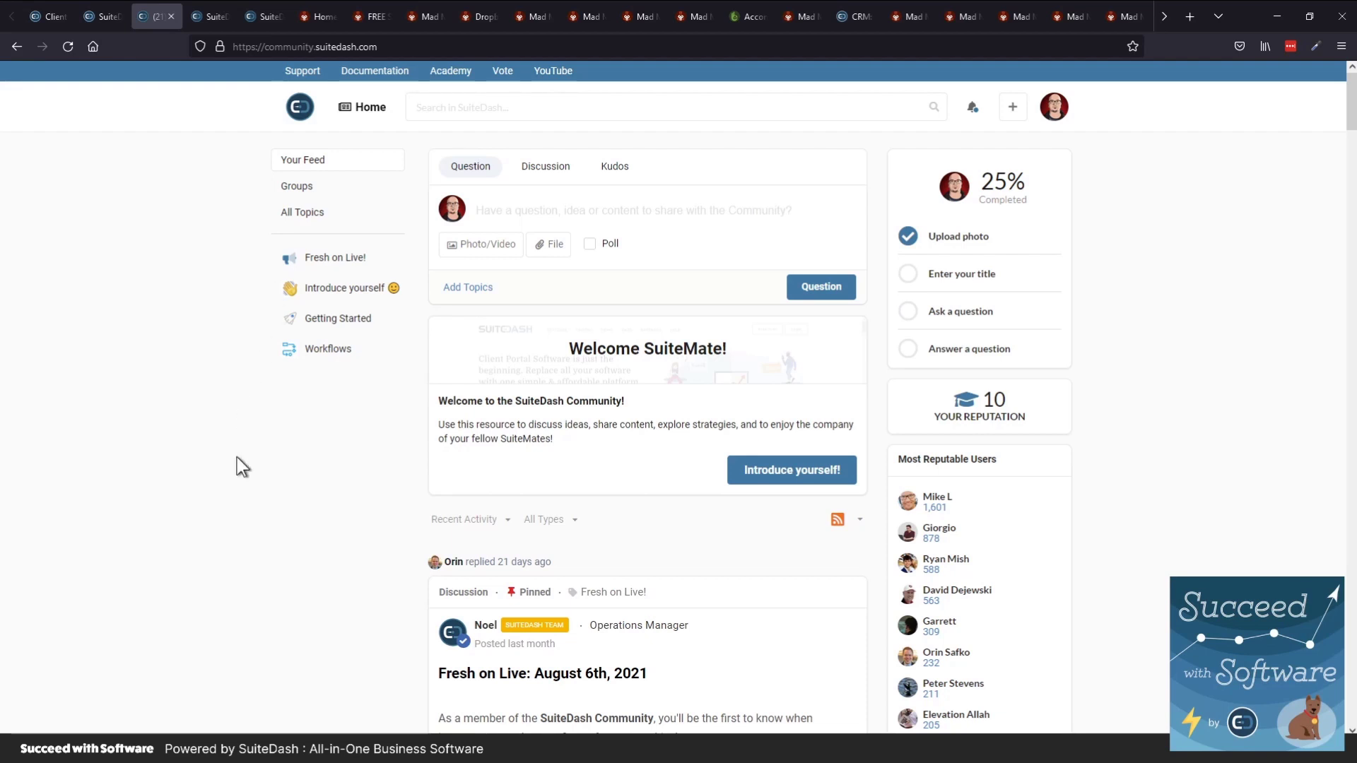
{"action": "key", "text": "ctrl+Tab"}
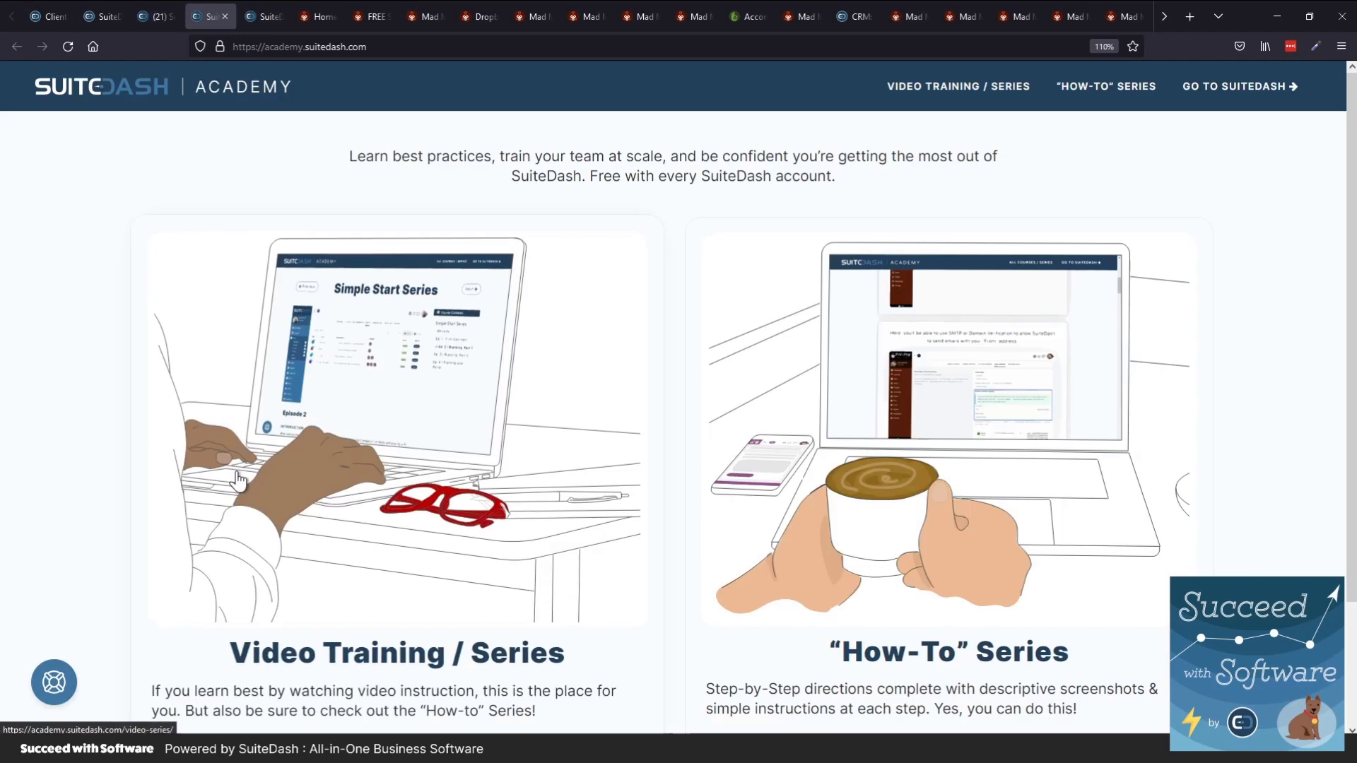
{"action": "key", "text": "ctrl+Tab"}
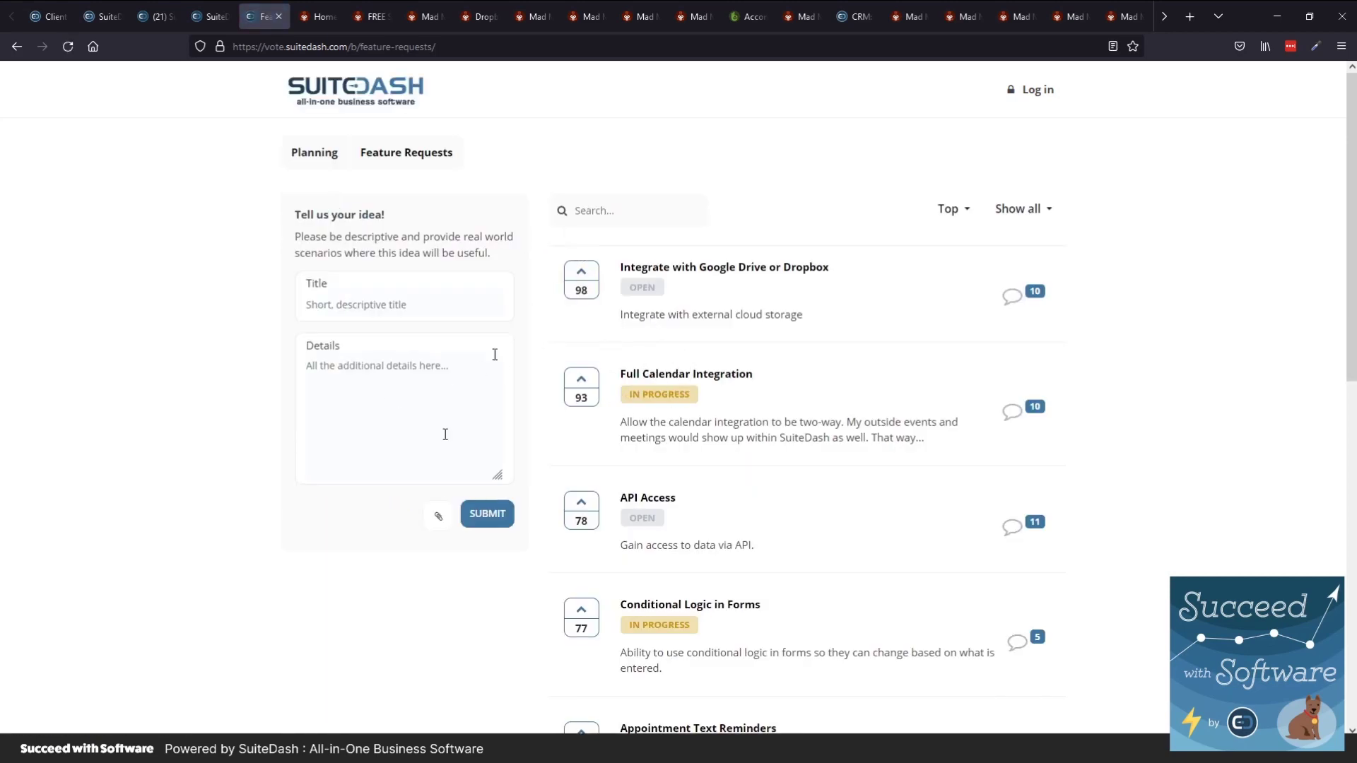
{"action": "scroll", "coordinate": [697, 485], "scroll_direction": "down", "scroll_amount": 8}
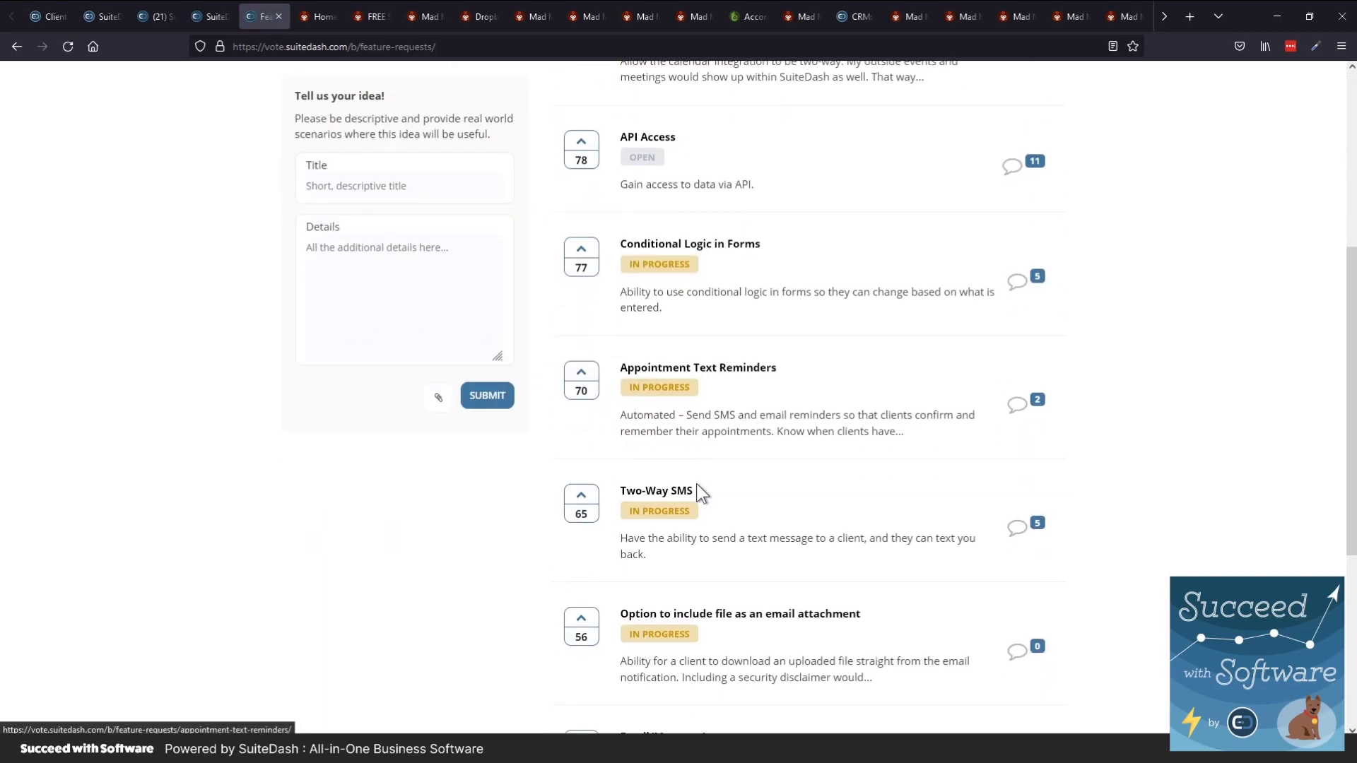
{"action": "scroll", "coordinate": [697, 484], "scroll_direction": "down", "scroll_amount": 2}
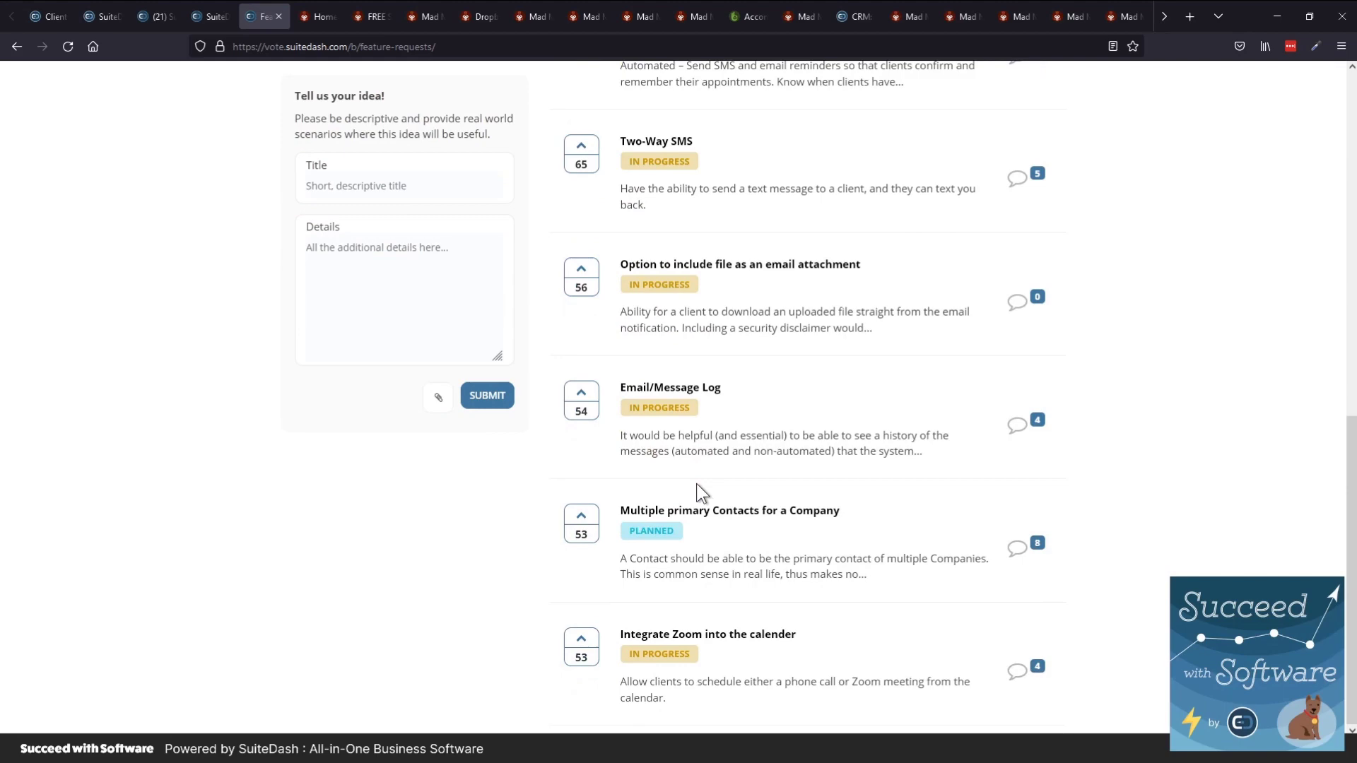
{"action": "scroll", "coordinate": [782, 264], "scroll_direction": "up", "scroll_amount": 4}
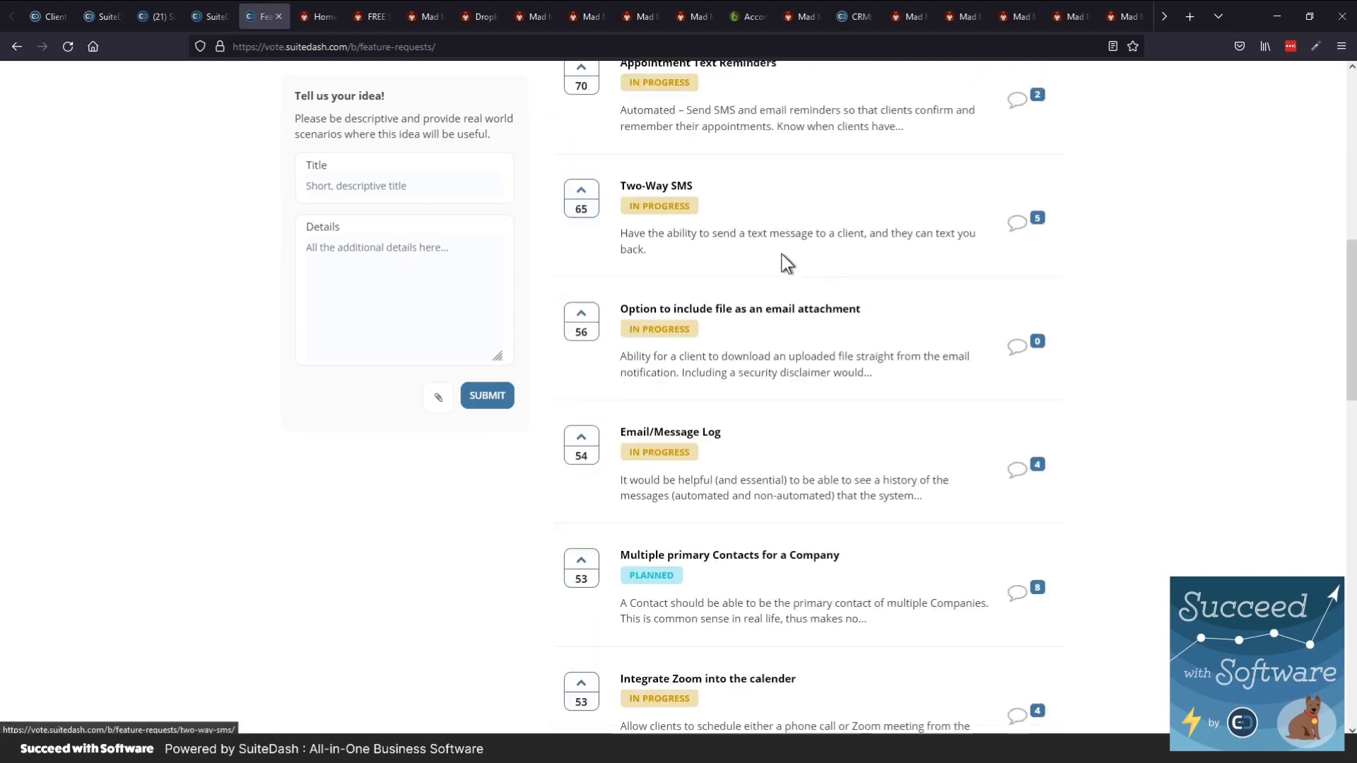
{"action": "scroll", "coordinate": [781, 263], "scroll_direction": "down", "scroll_amount": 3}
{"action": "scroll", "coordinate": [782, 264], "scroll_direction": "down", "scroll_amount": 2}
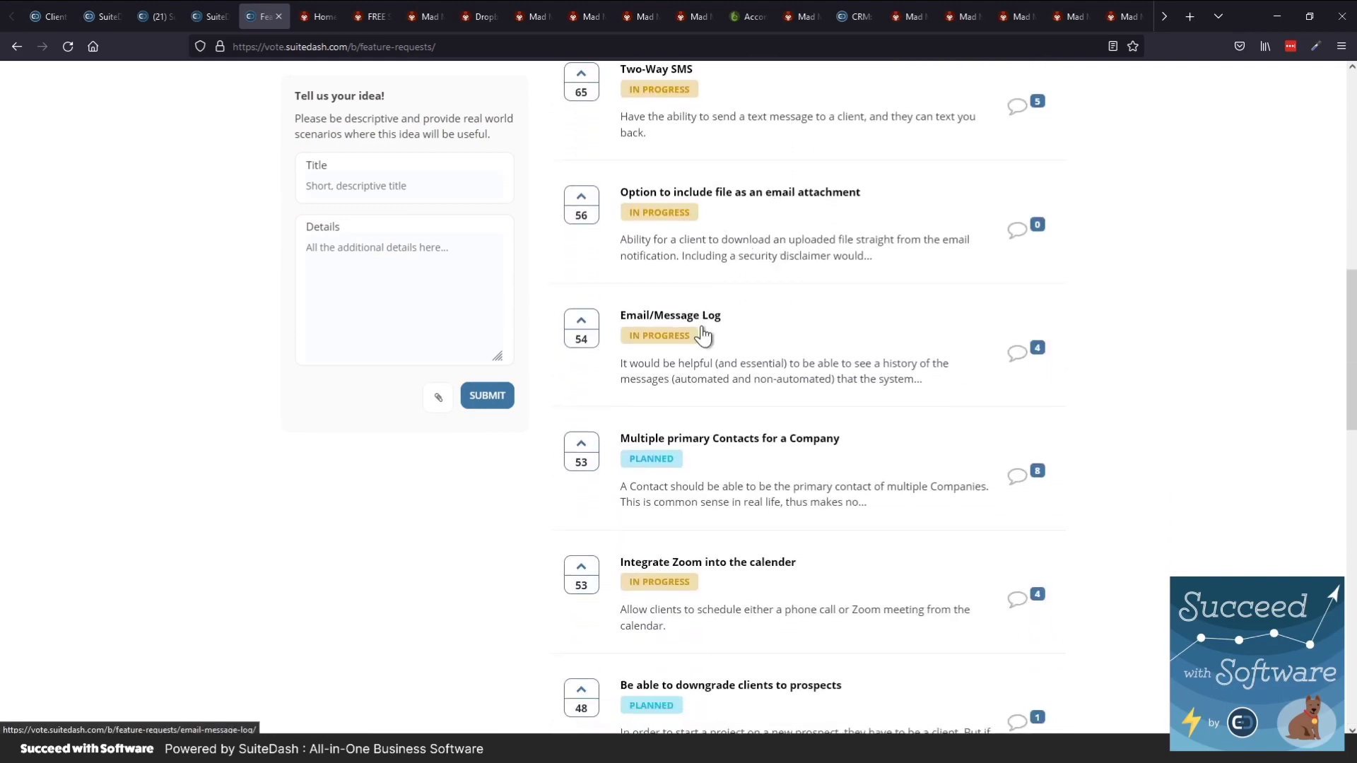
{"action": "scroll", "coordinate": [742, 417], "scroll_direction": "down", "scroll_amount": 2}
{"action": "scroll", "coordinate": [848, 506], "scroll_direction": "down", "scroll_amount": 2}
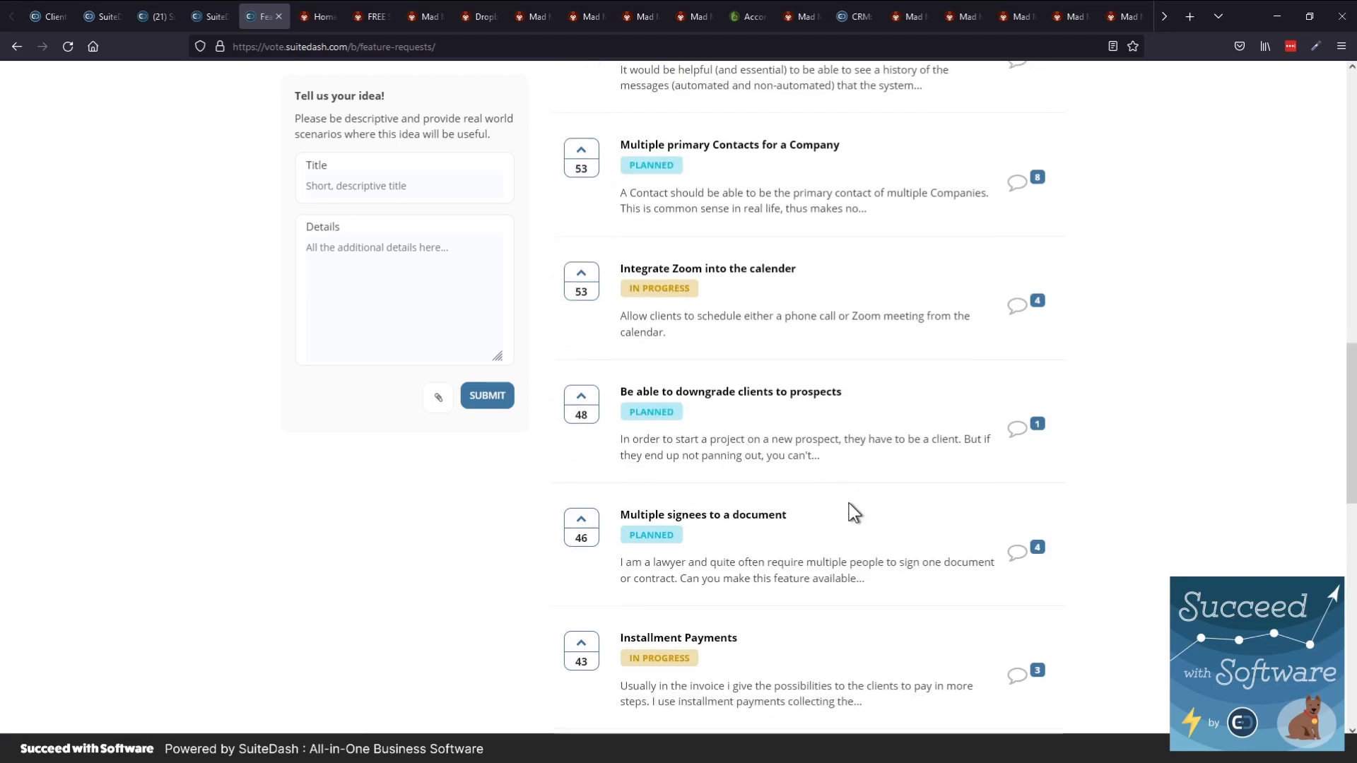
{"action": "scroll", "coordinate": [851, 511], "scroll_direction": "down", "scroll_amount": 2}
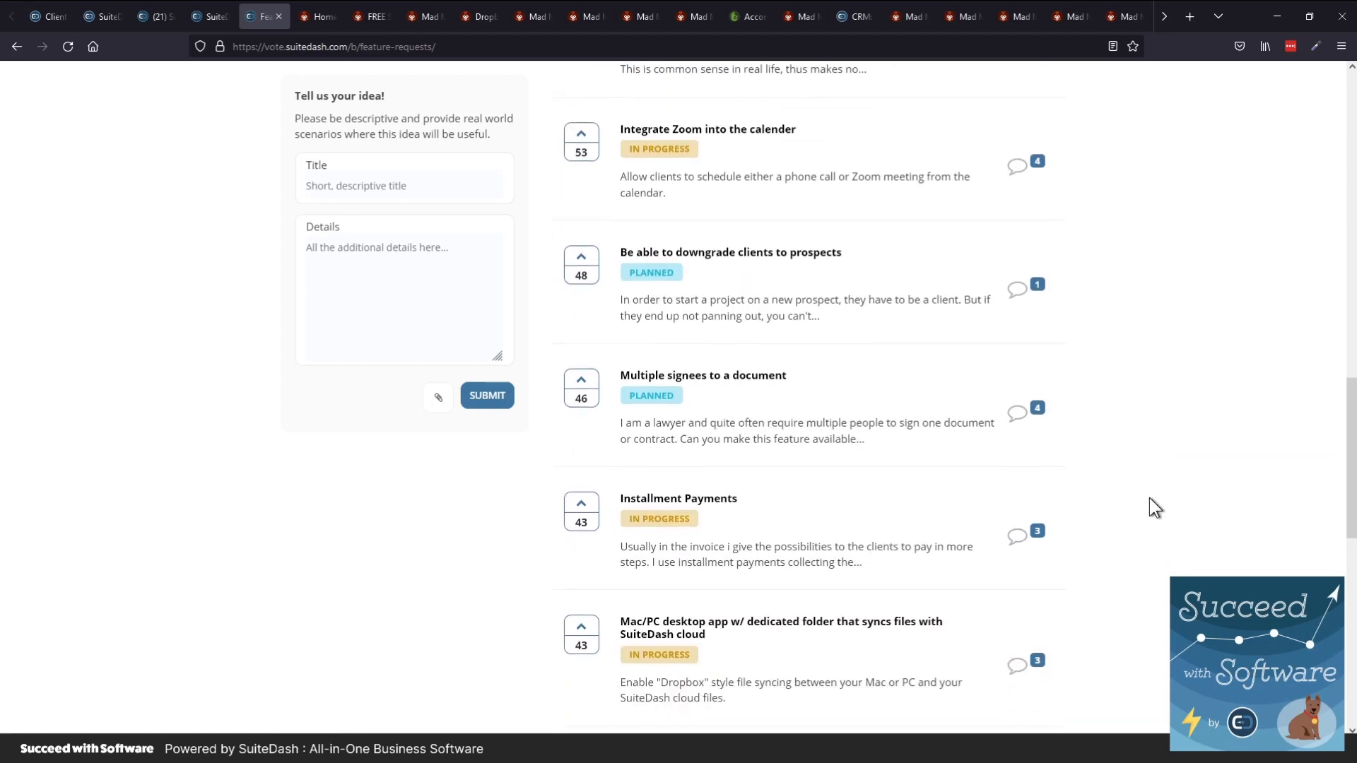
{"action": "scroll", "coordinate": [1149, 497], "scroll_direction": "up", "scroll_amount": 1}
{"action": "scroll", "coordinate": [1149, 498], "scroll_direction": "up", "scroll_amount": 20}
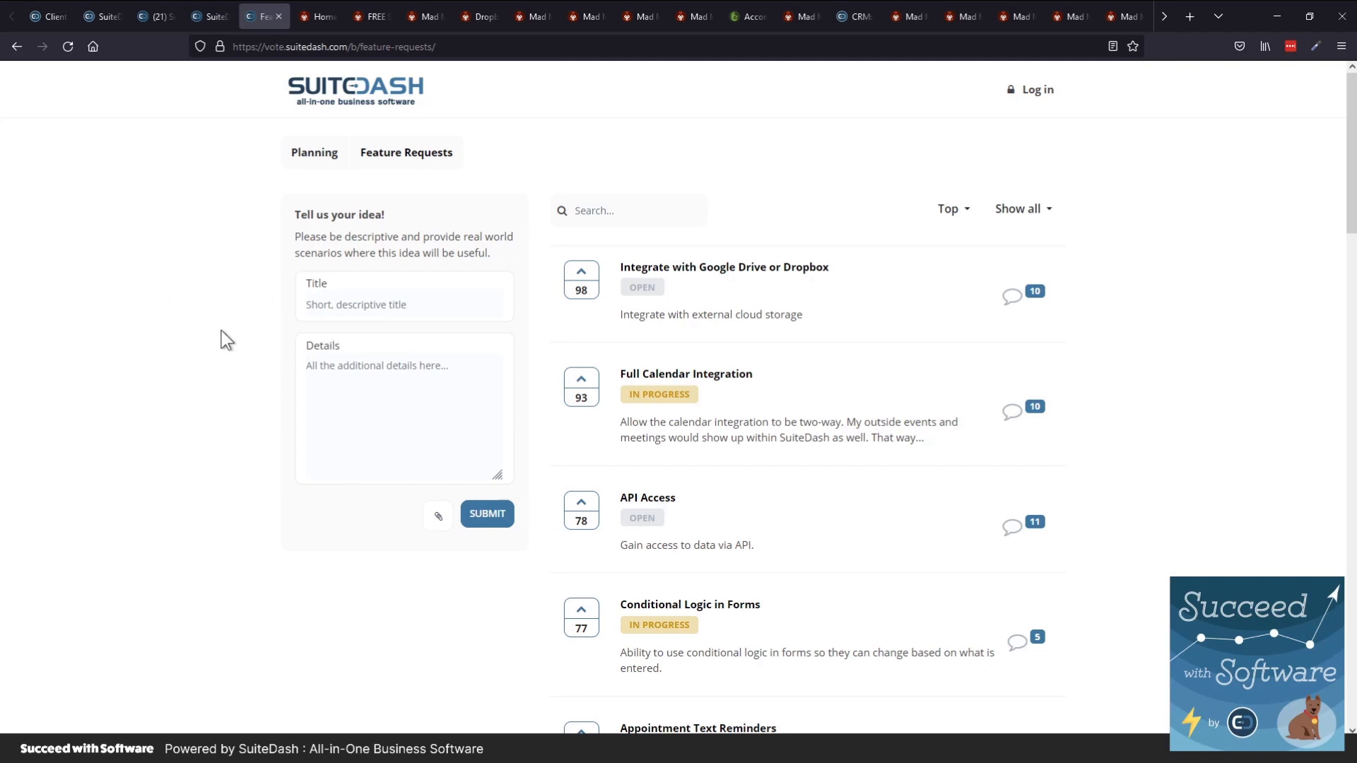
Show the Mad Max home page, reveal Free SEO Evaluation under CONTACT, then switch to the FREE SEO tab
{"action": "key", "text": "ctrl+Tab"}
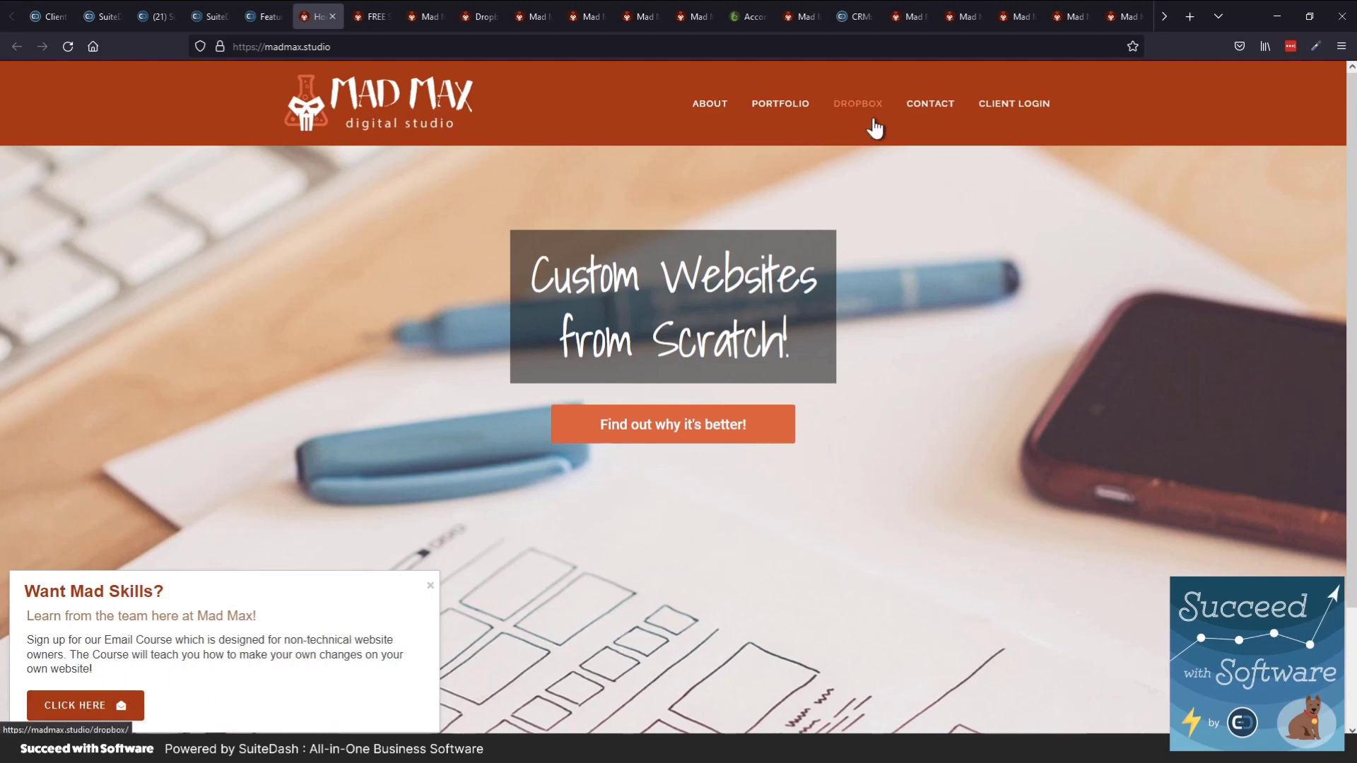
{"action": "mouse_move", "coordinate": [939, 115]}
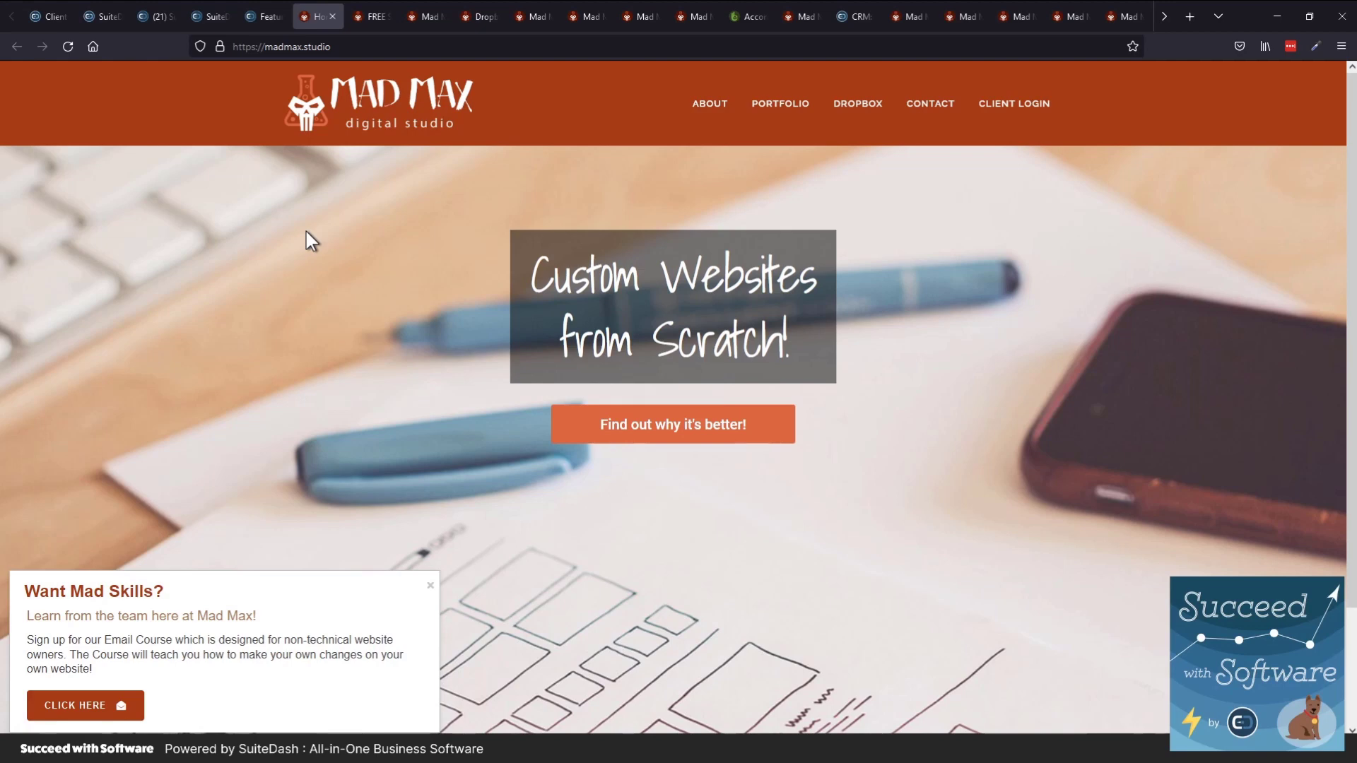
{"action": "key", "text": "ctrl+Tab"}
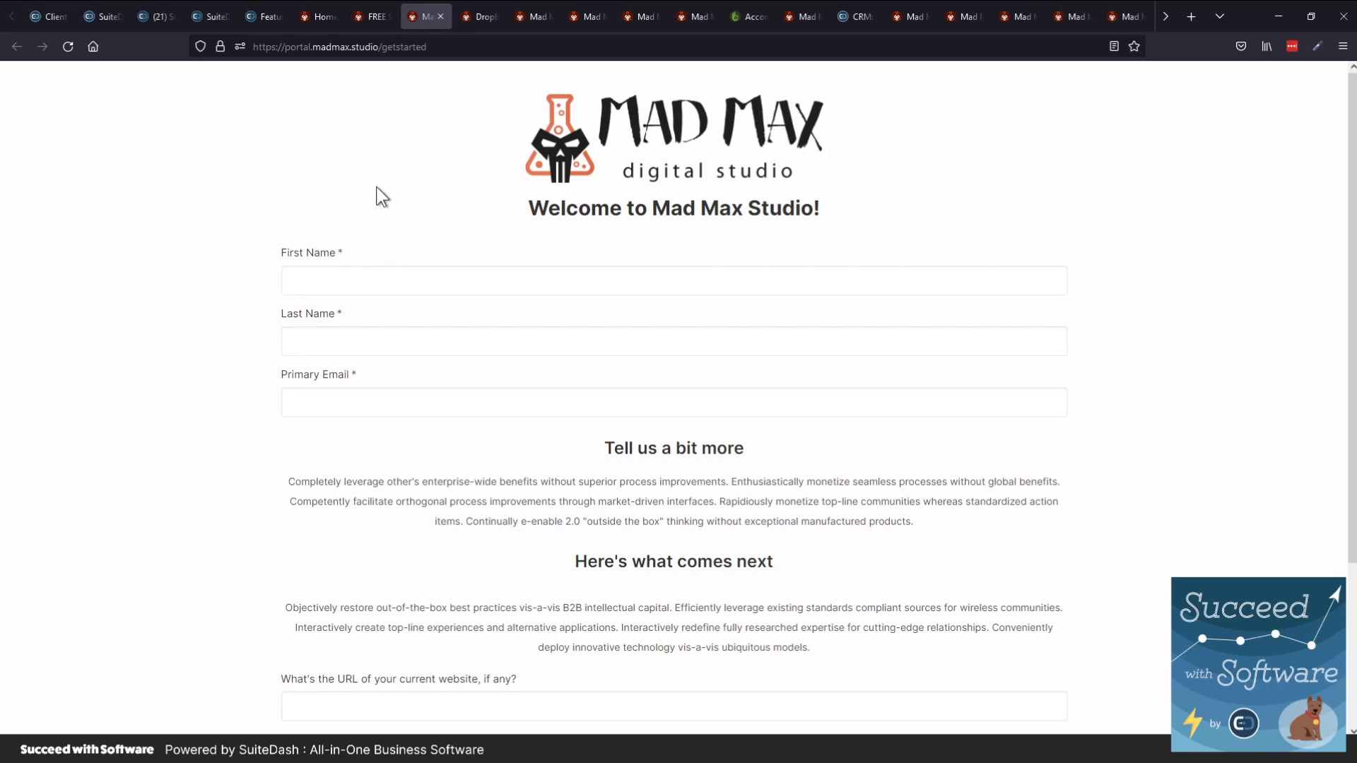
Review the getstarted form's name, email, website fields and Submit button, then return to the top
{"action": "scroll", "coordinate": [334, 258], "scroll_direction": "down", "scroll_amount": 3}
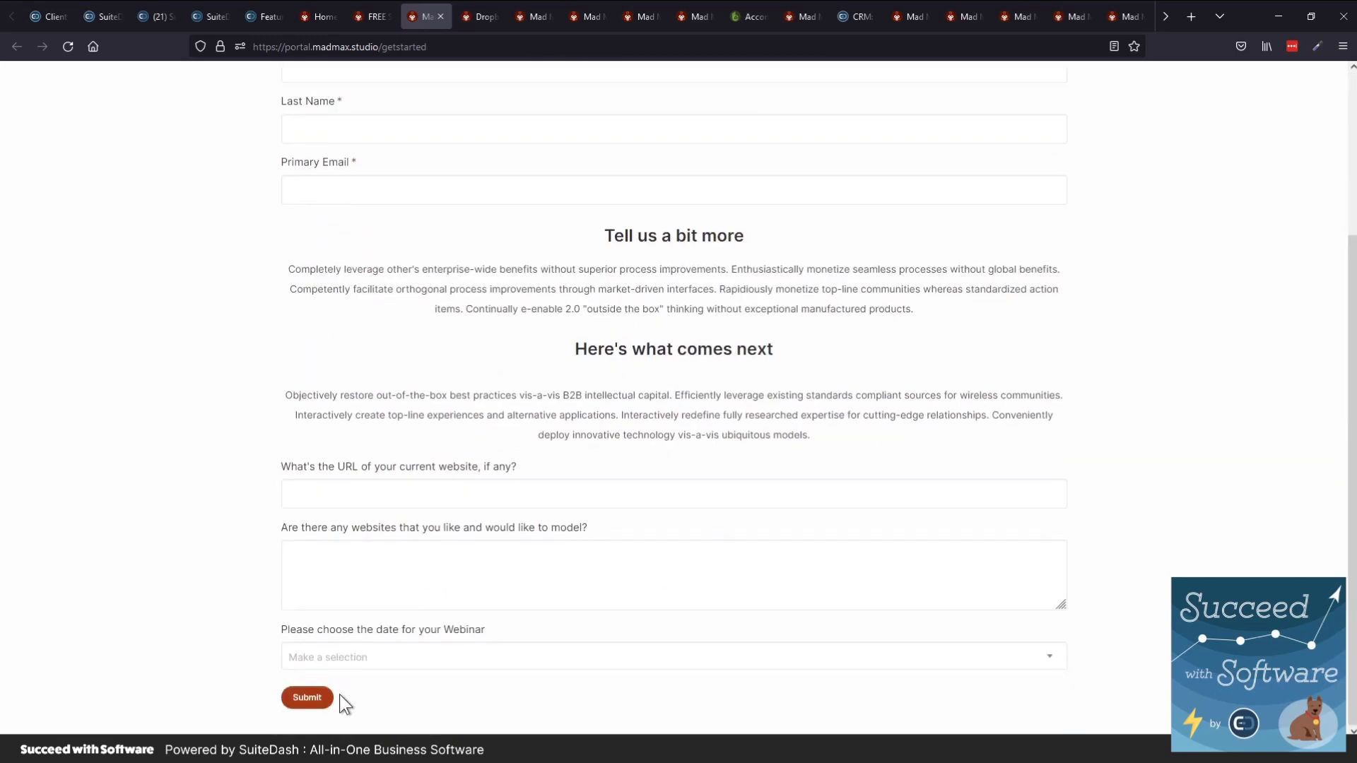
{"action": "scroll", "coordinate": [245, 520], "scroll_direction": "up", "scroll_amount": 3}
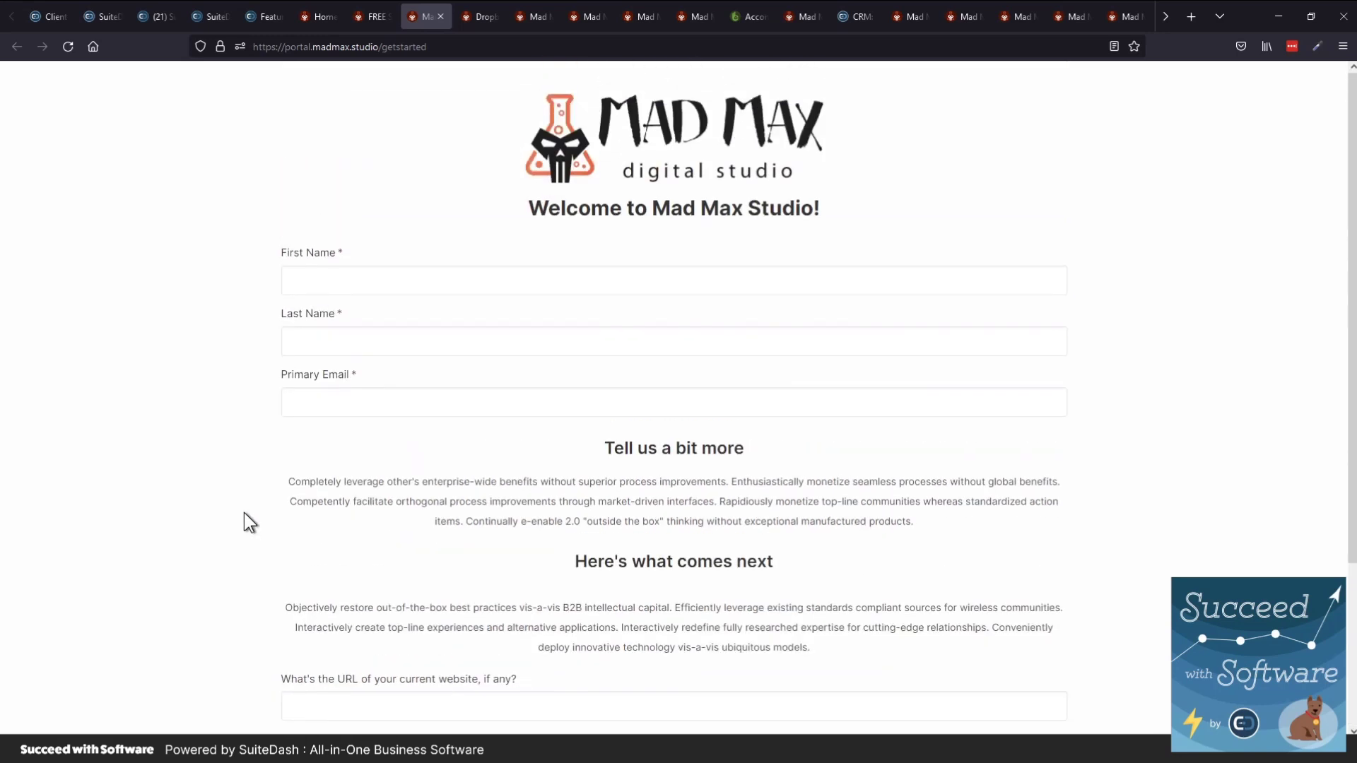
Switch to the madmax.studio/dropbox tab, then go to the Mad Max portal login
{"action": "key", "text": "ctrl+Tab"}
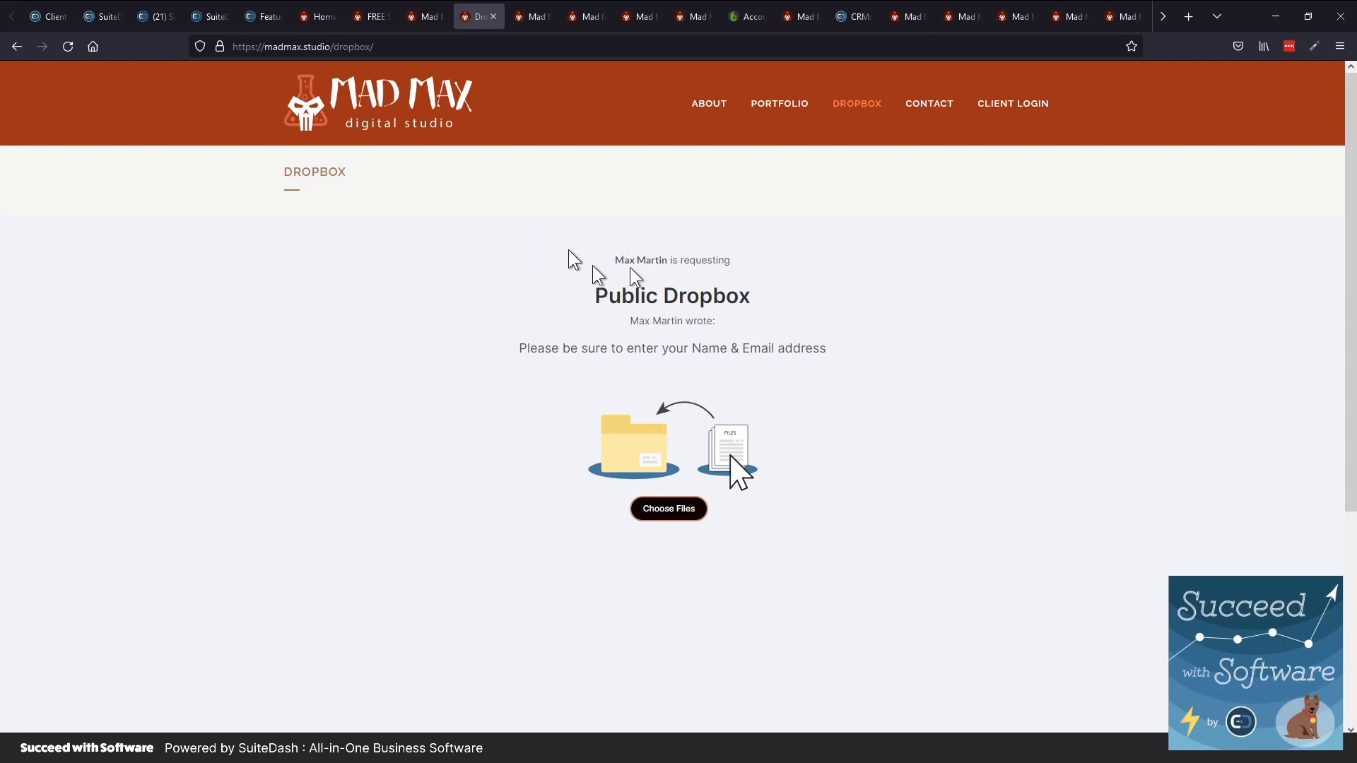
{"action": "left_click", "coordinate": [1018, 99]}
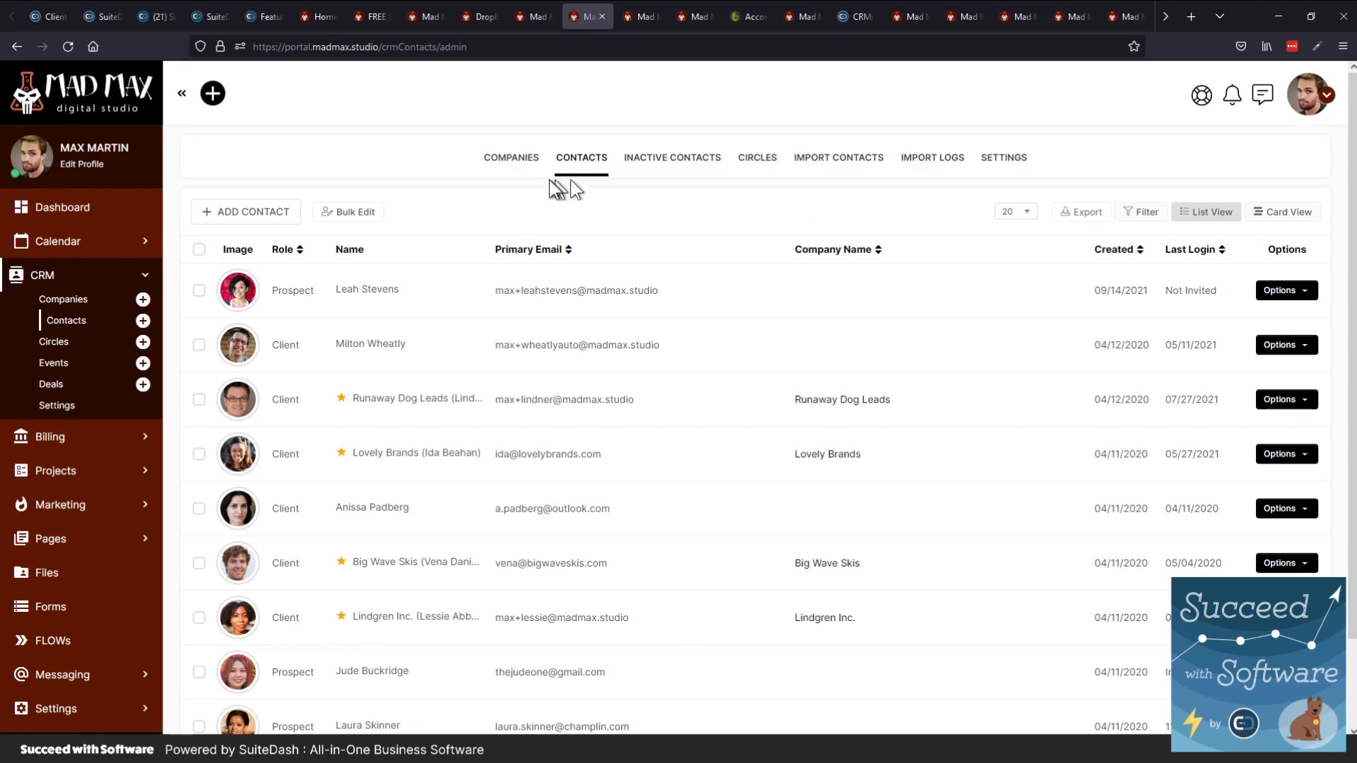
On the portal Dashboard, start a new announcement for clients
{"action": "key", "text": "ctrl+Tab"}
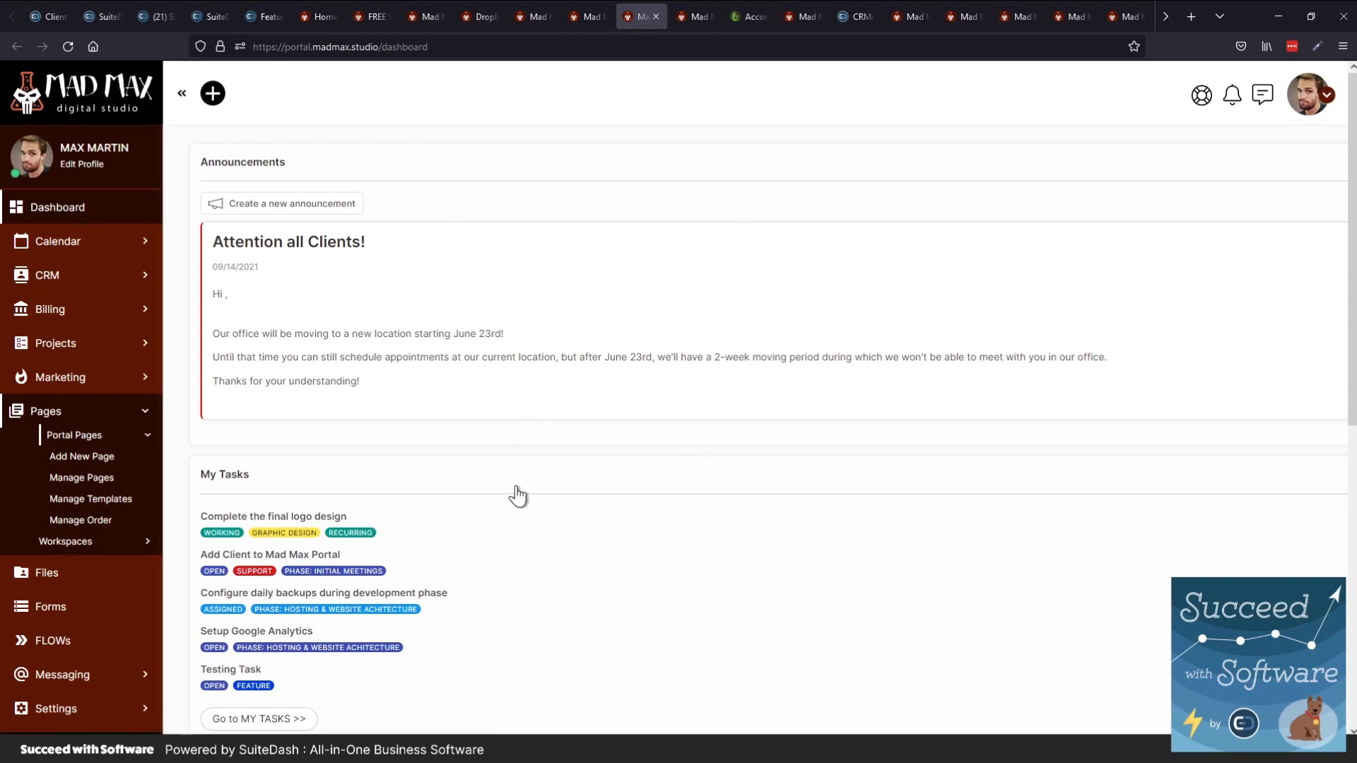
{"action": "scroll", "coordinate": [523, 491], "scroll_direction": "down", "scroll_amount": 3}
{"action": "scroll", "coordinate": [417, 510], "scroll_direction": "up", "scroll_amount": 3}
{"action": "left_click", "coordinate": [289, 211]}
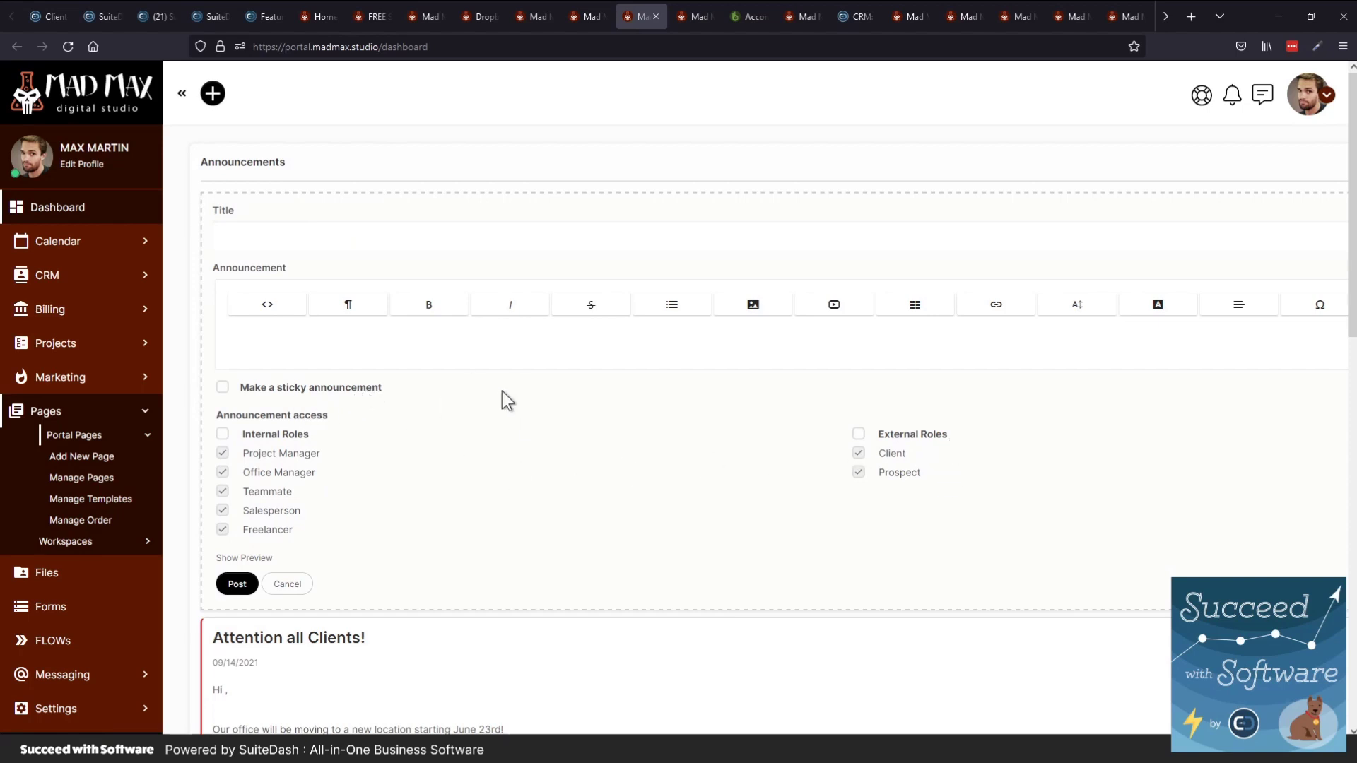
Place the caret in the announcement text, then cancel the unfinished announcement
{"action": "left_click", "coordinate": [574, 357]}
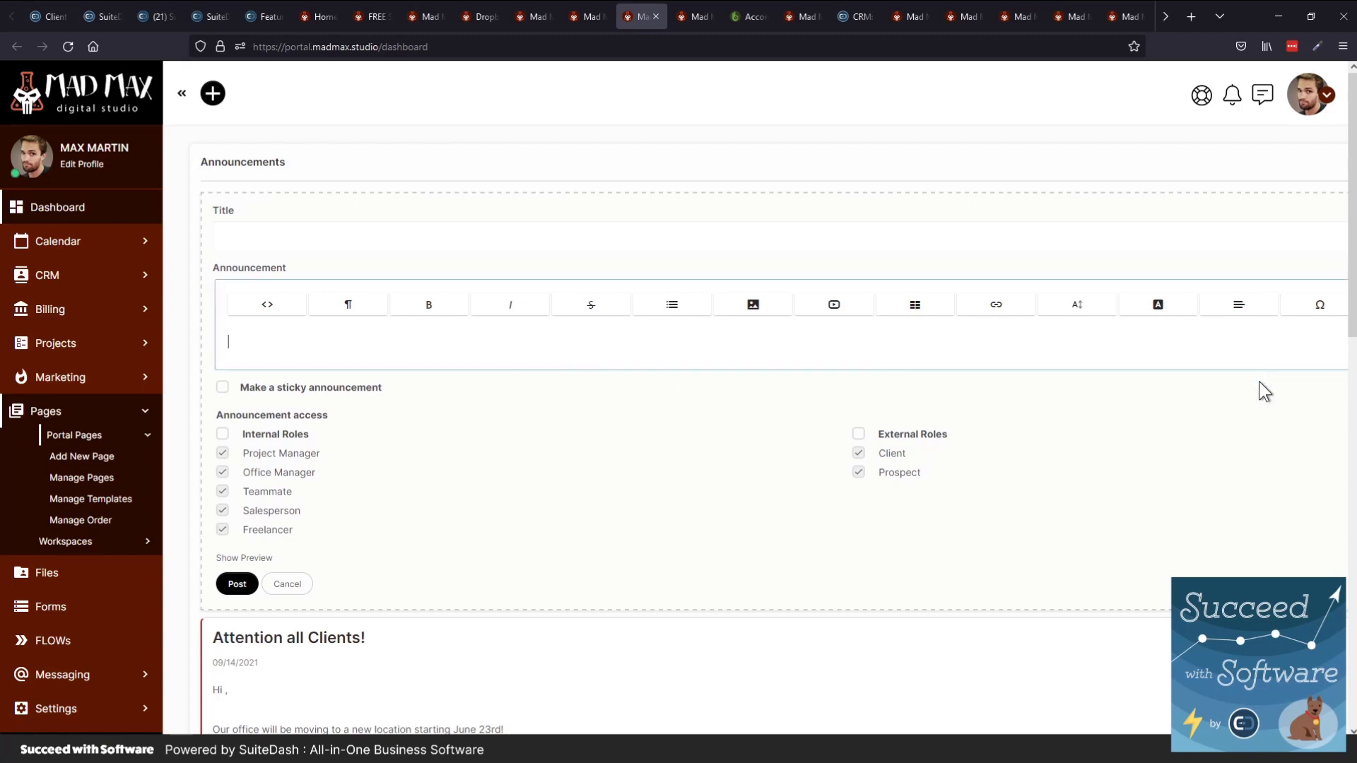
{"action": "left_click", "coordinate": [287, 584]}
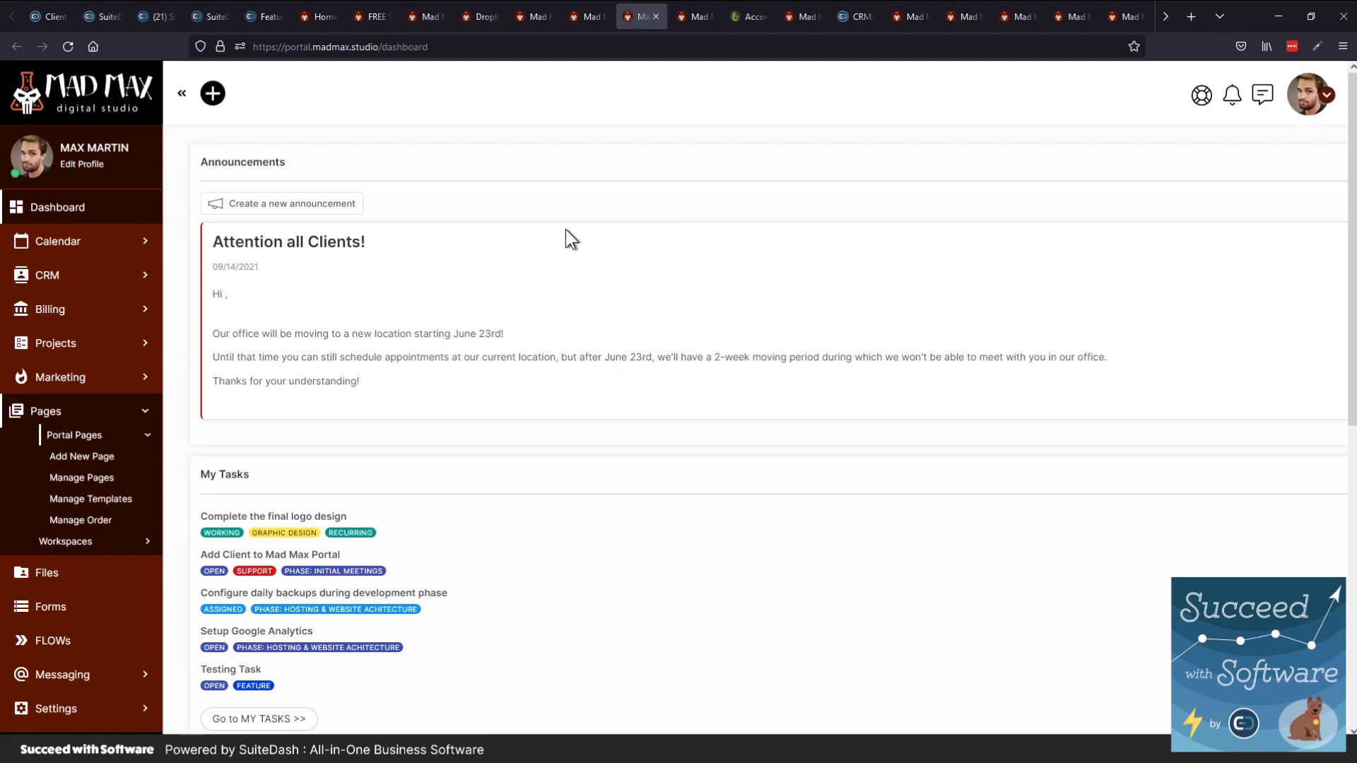
From the Manage Pages tab, choose ADD NEW PAGE to start a portal page
{"action": "key", "text": "ctrl+Tab"}
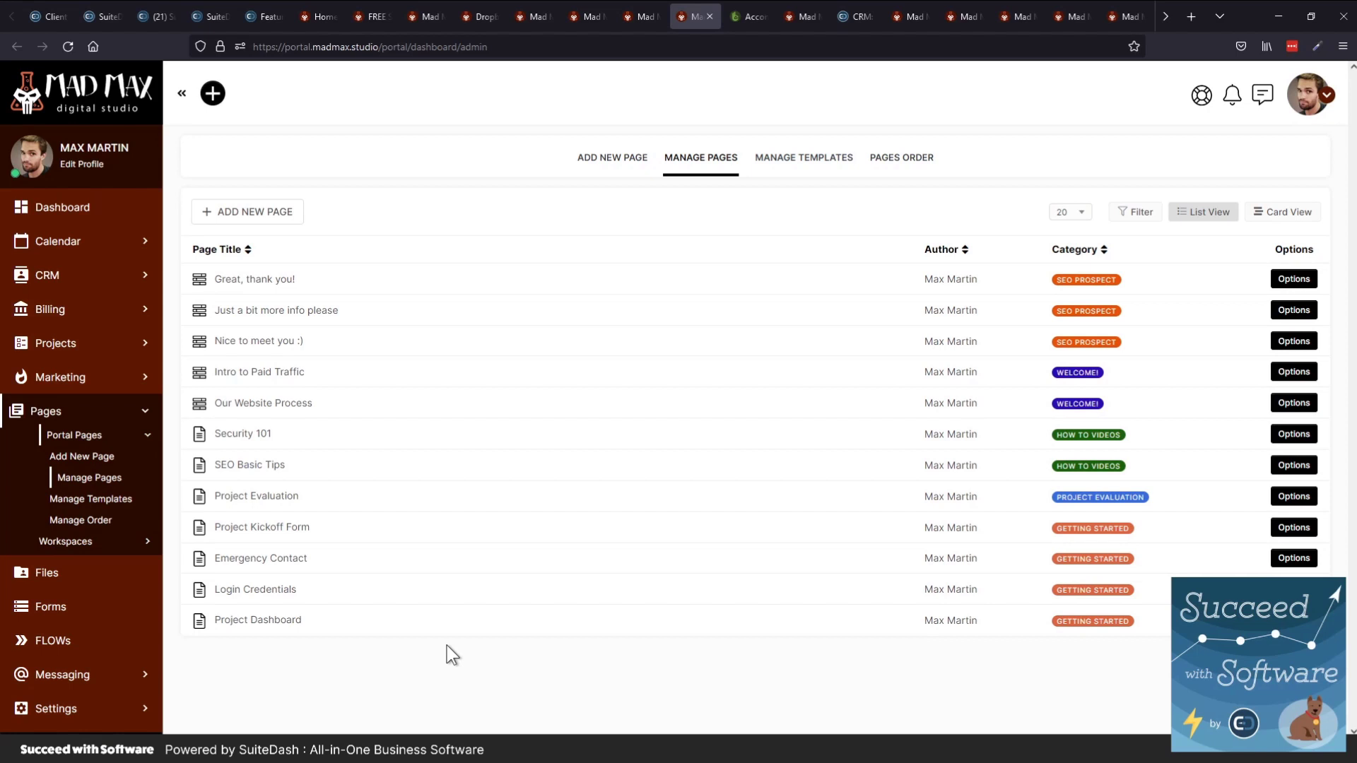
{"action": "left_click", "coordinate": [256, 212]}
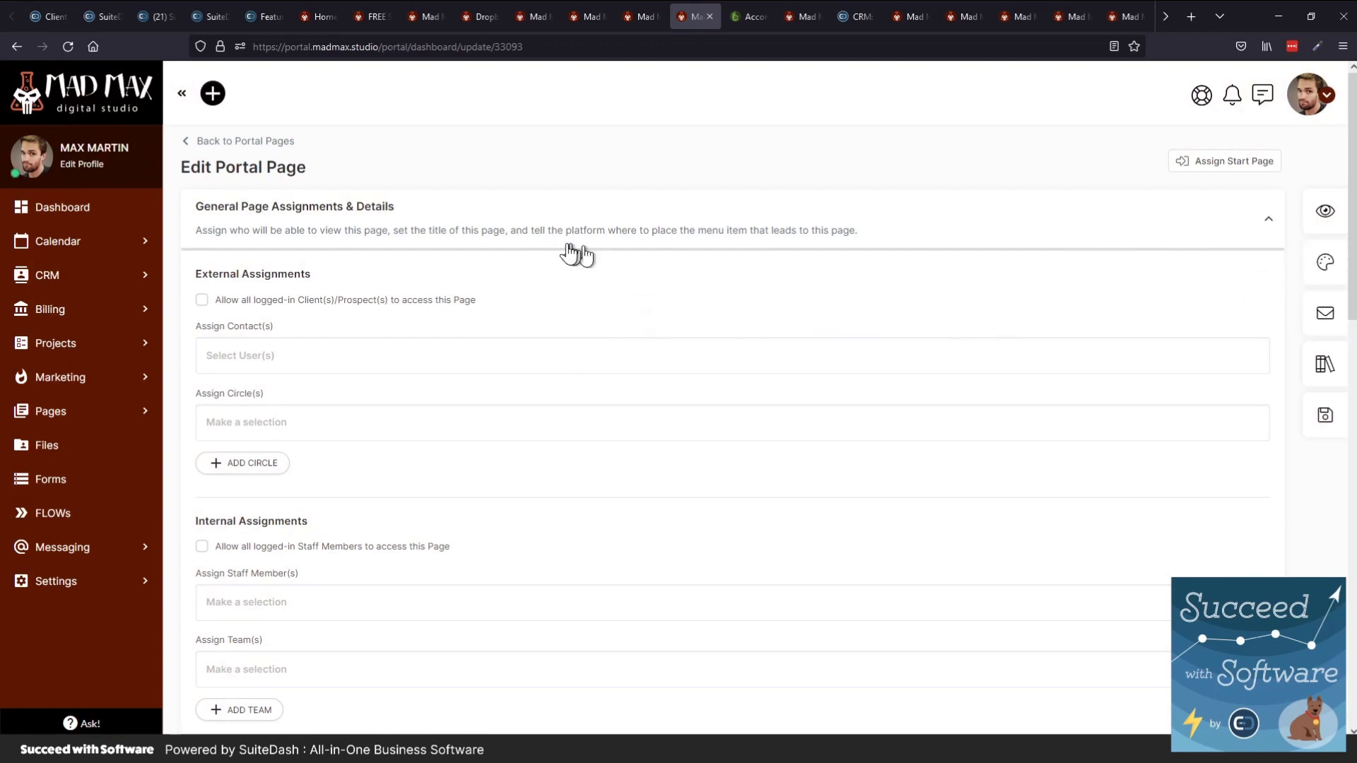
Collapse General Page Assignments & Details to expose the Content Block Editor and Article Style Editor choice
{"action": "left_click", "coordinate": [539, 232]}
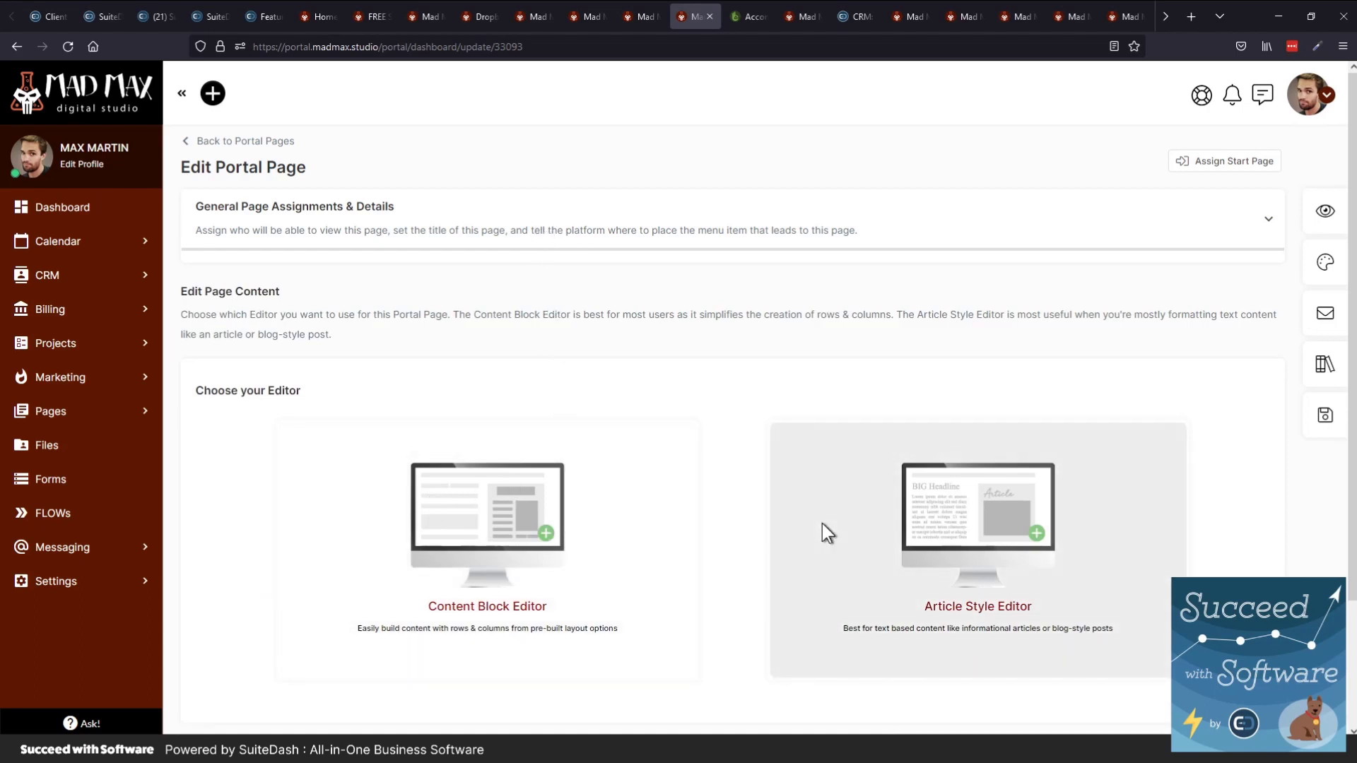
{"action": "left_click", "coordinate": [1229, 164]}
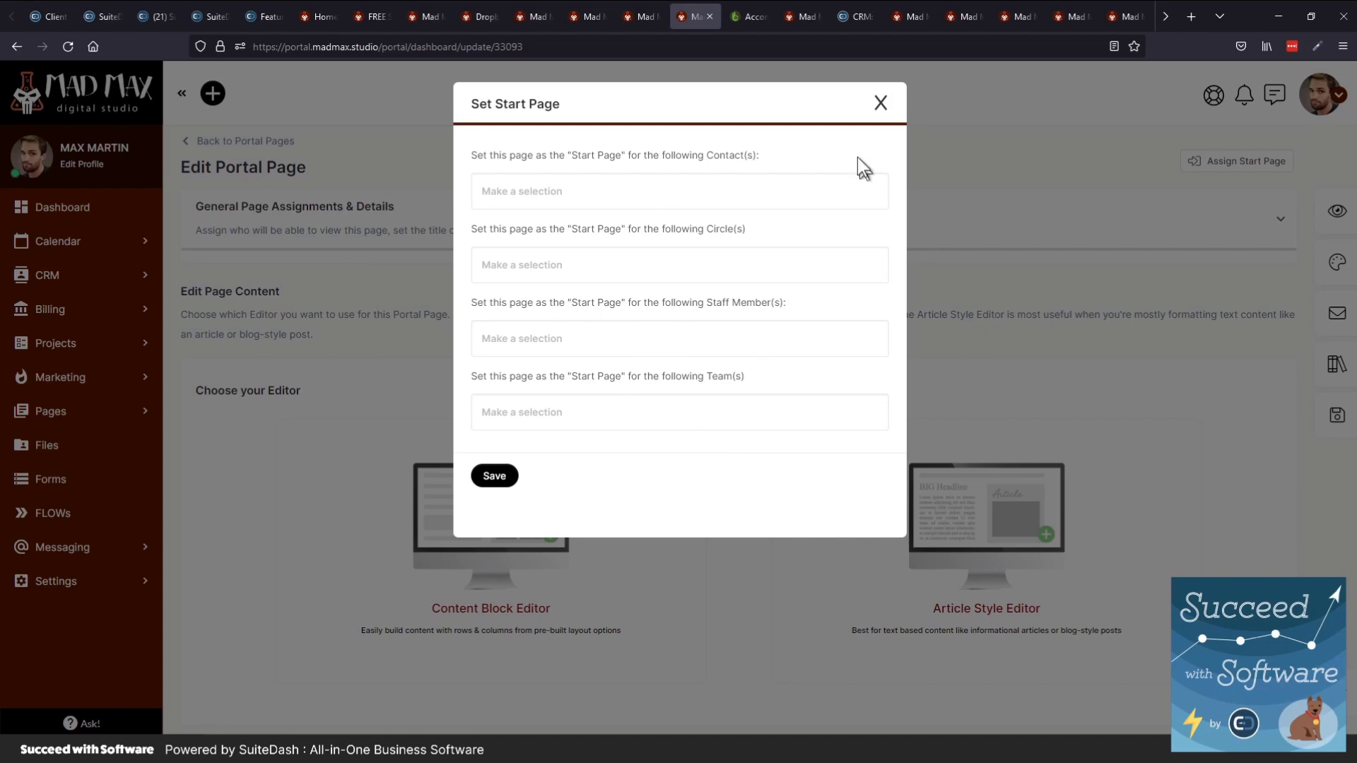
{"action": "left_click", "coordinate": [879, 102]}
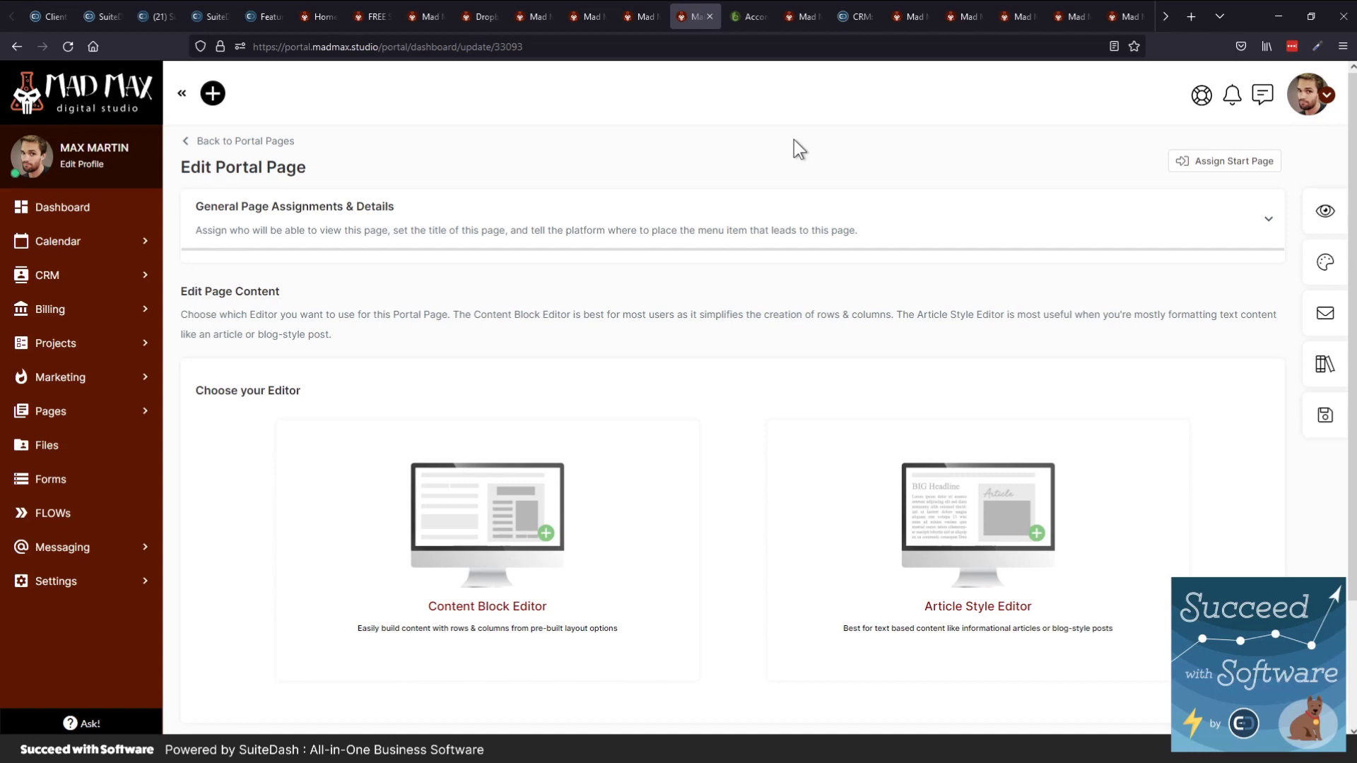
{"action": "left_click", "coordinate": [1245, 175]}
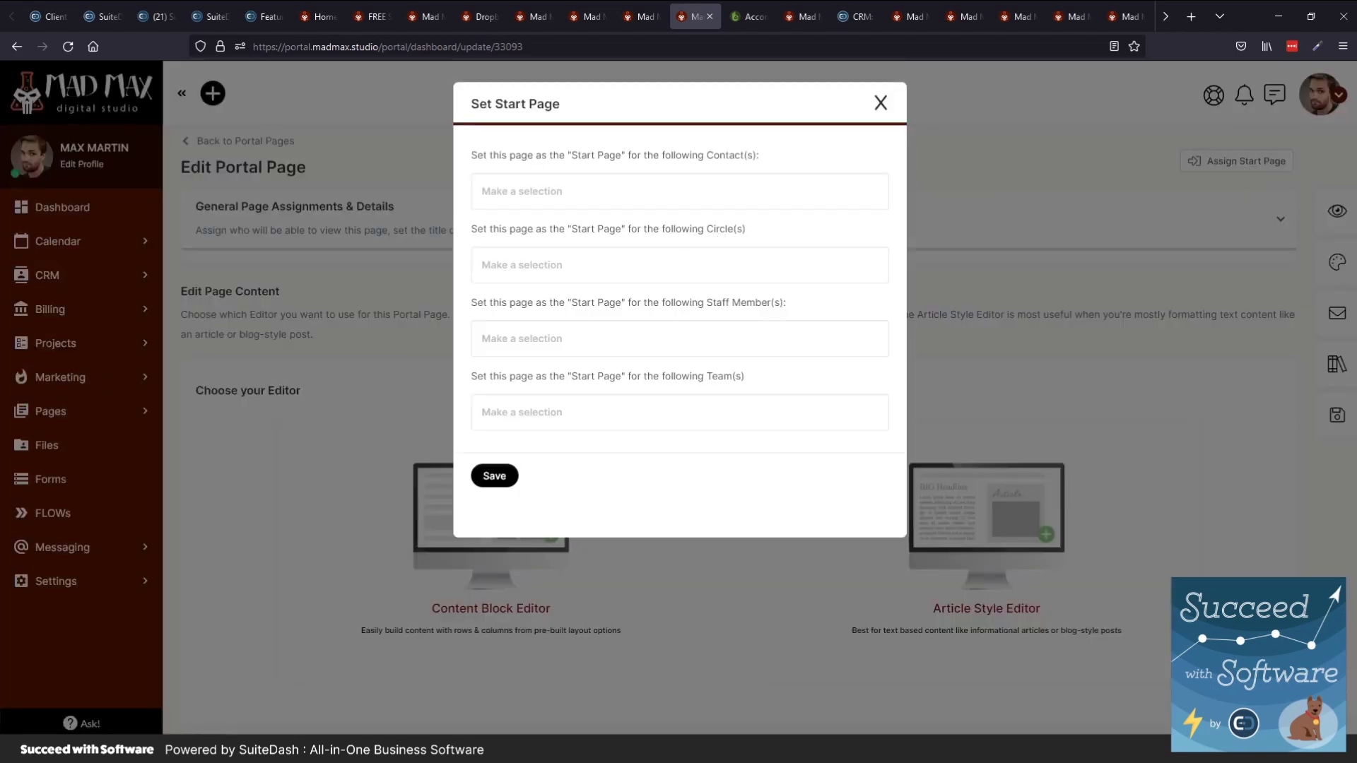
{"action": "left_click", "coordinate": [497, 265]}
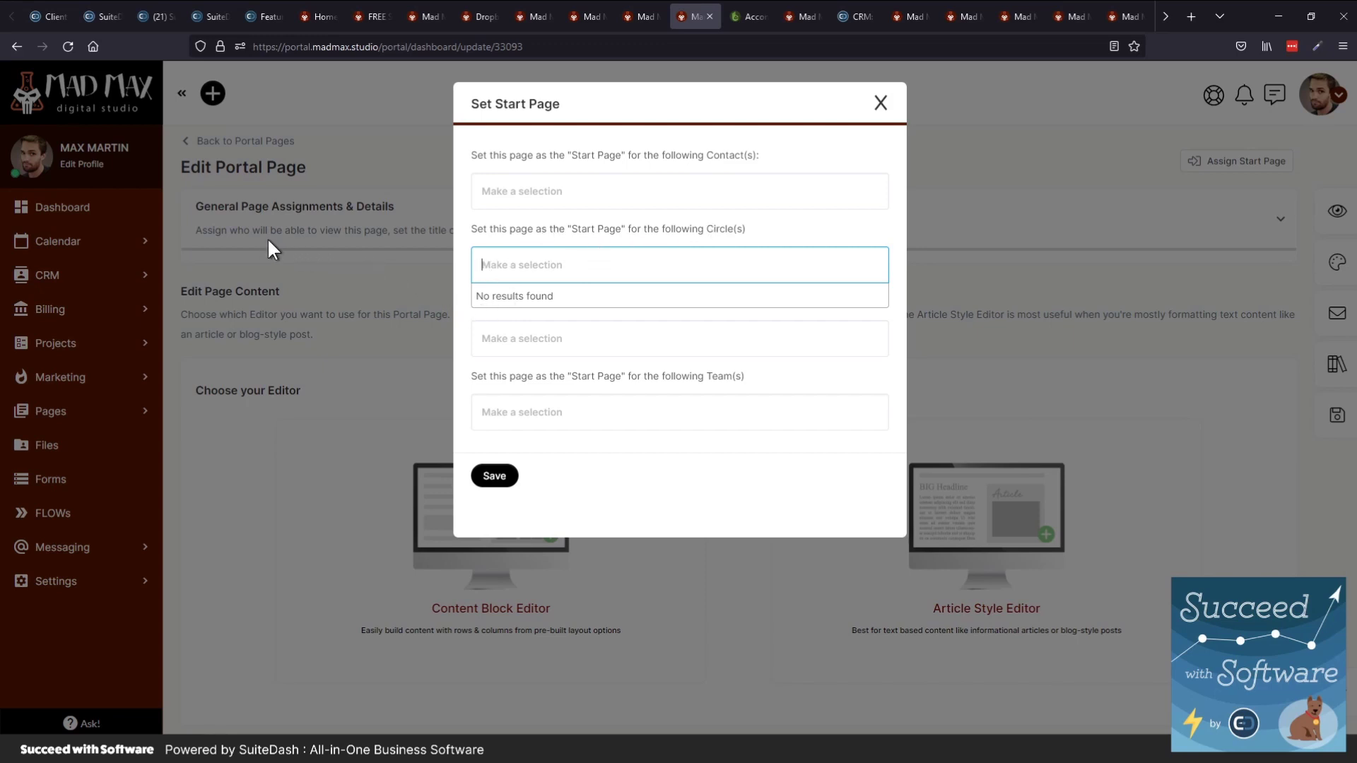
{"action": "left_click", "coordinate": [880, 103]}
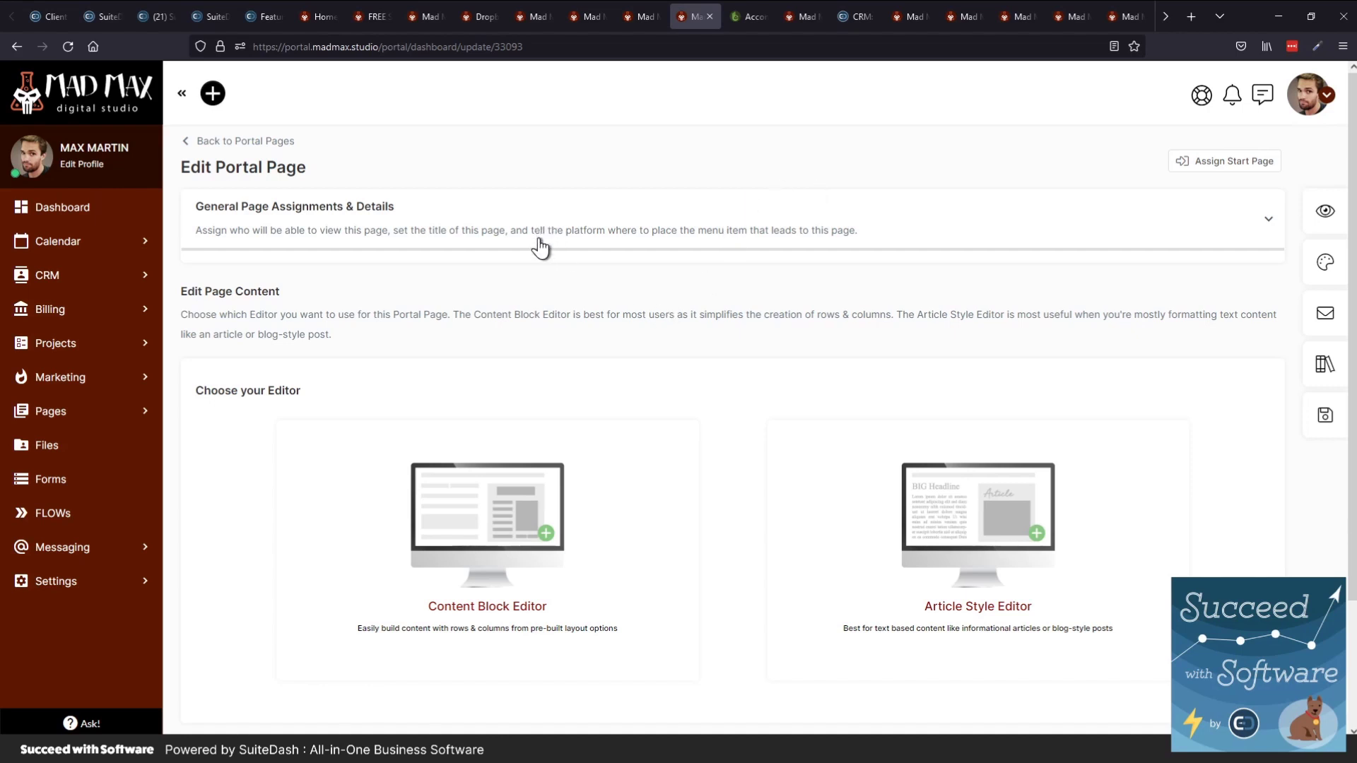
On the Accomplished CPAs portal page, inspect and close the Assign Start Page settings
{"action": "key", "text": "ctrl+Tab"}
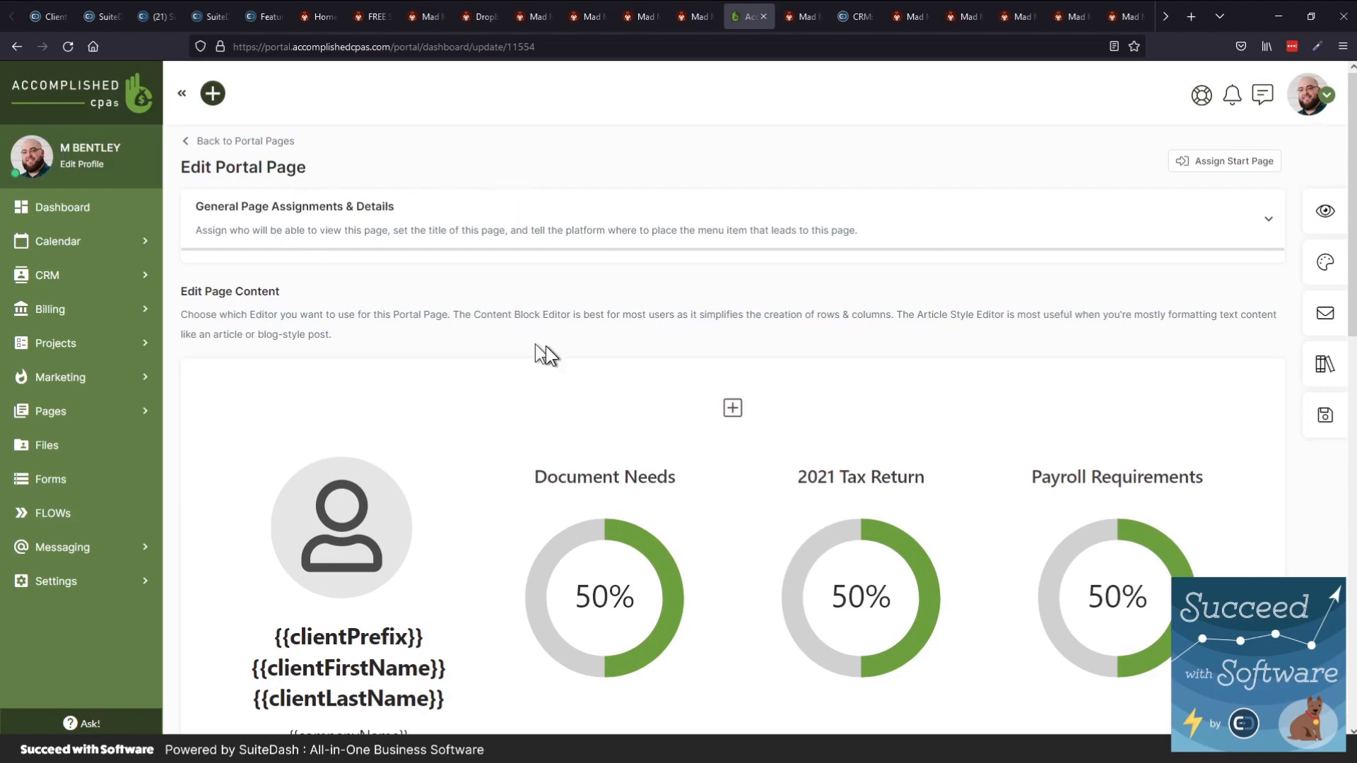
{"action": "left_click", "coordinate": [1193, 164]}
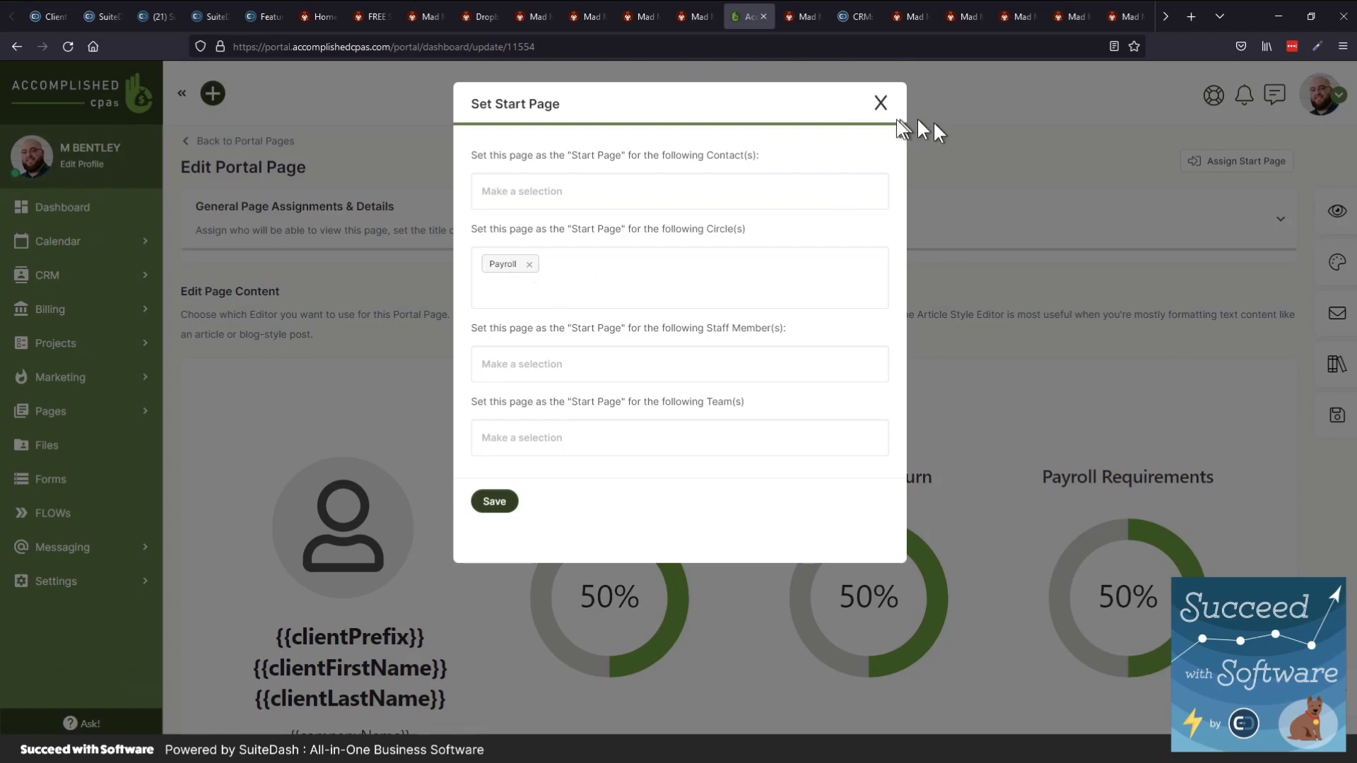
{"action": "left_click", "coordinate": [887, 103]}
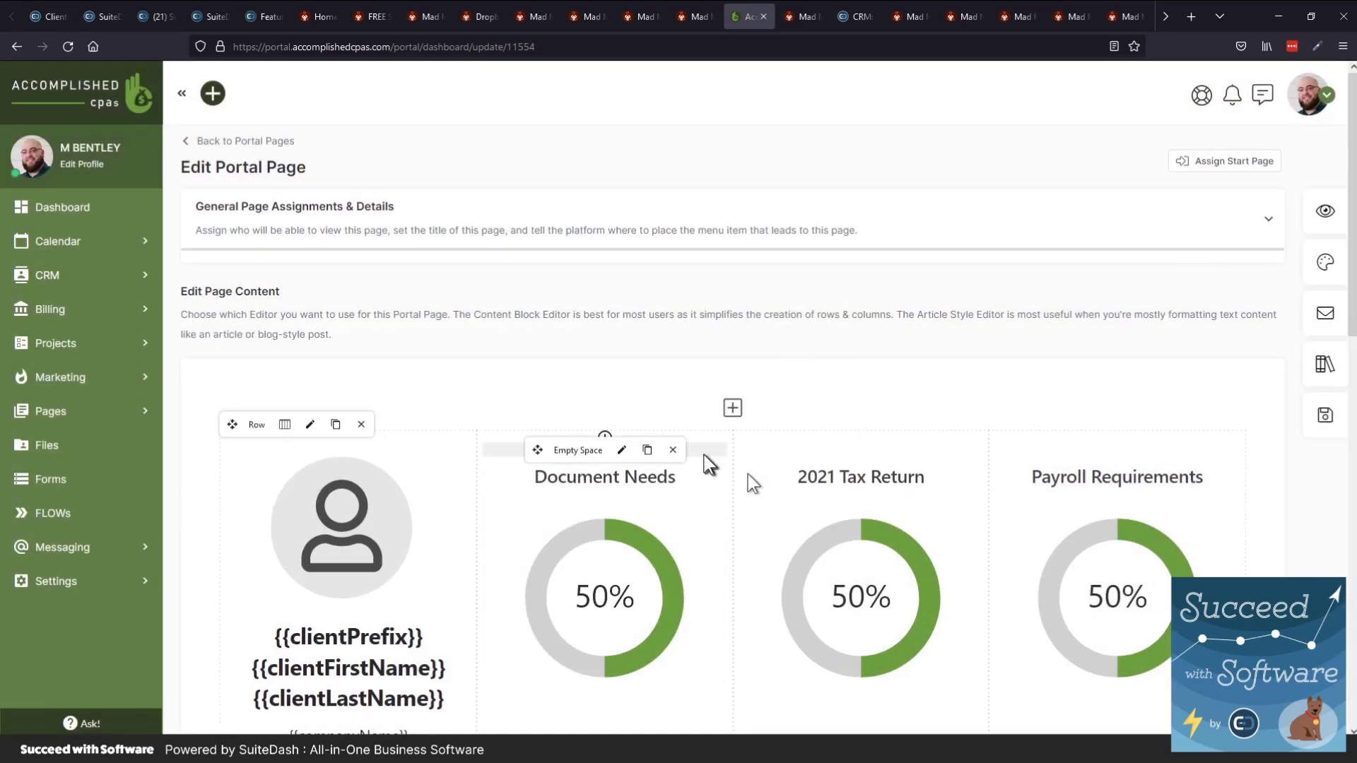
Preview the page, showing Document Needs, 2021 Tax Return and Payroll Requirements rings at 0%
{"action": "scroll", "coordinate": [742, 477], "scroll_direction": "down", "scroll_amount": 1}
{"action": "scroll", "coordinate": [709, 464], "scroll_direction": "down", "scroll_amount": 2}
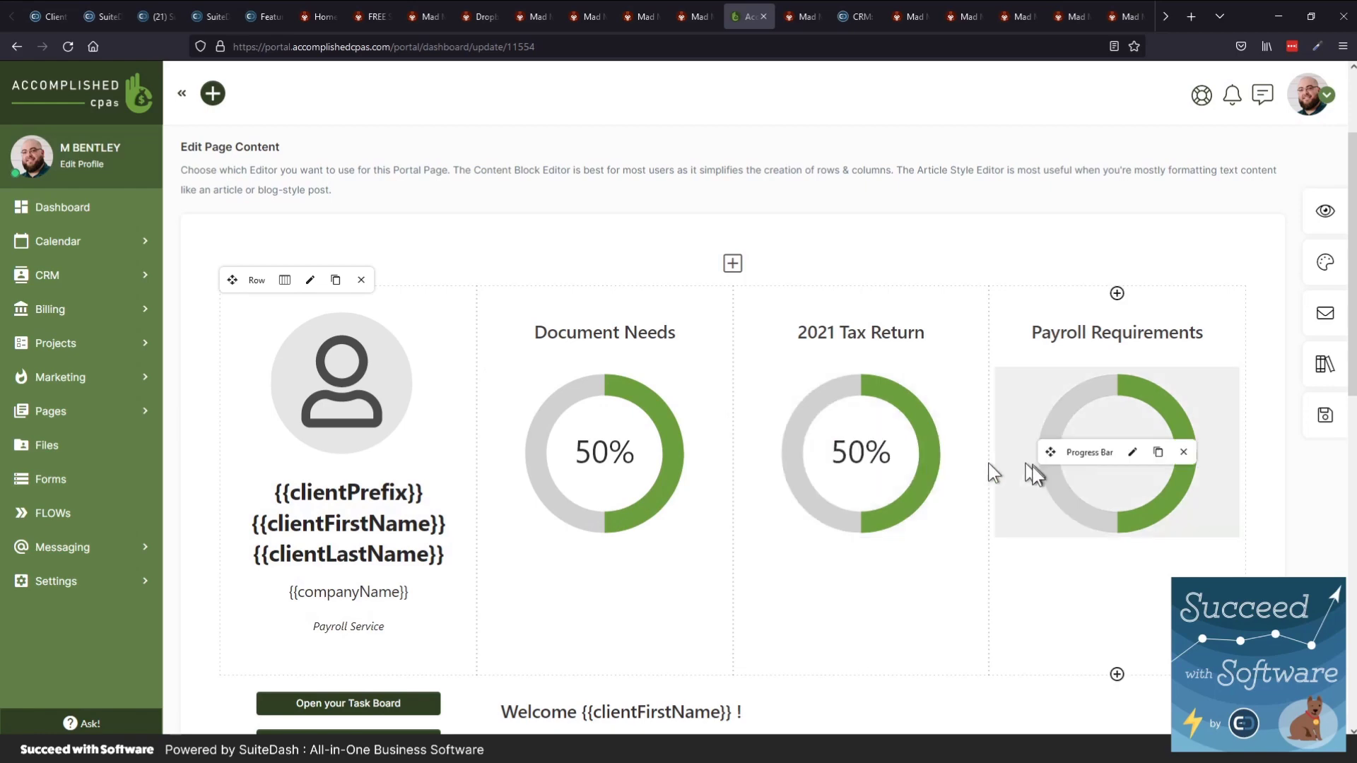
{"action": "scroll", "coordinate": [700, 523], "scroll_direction": "down", "scroll_amount": 1}
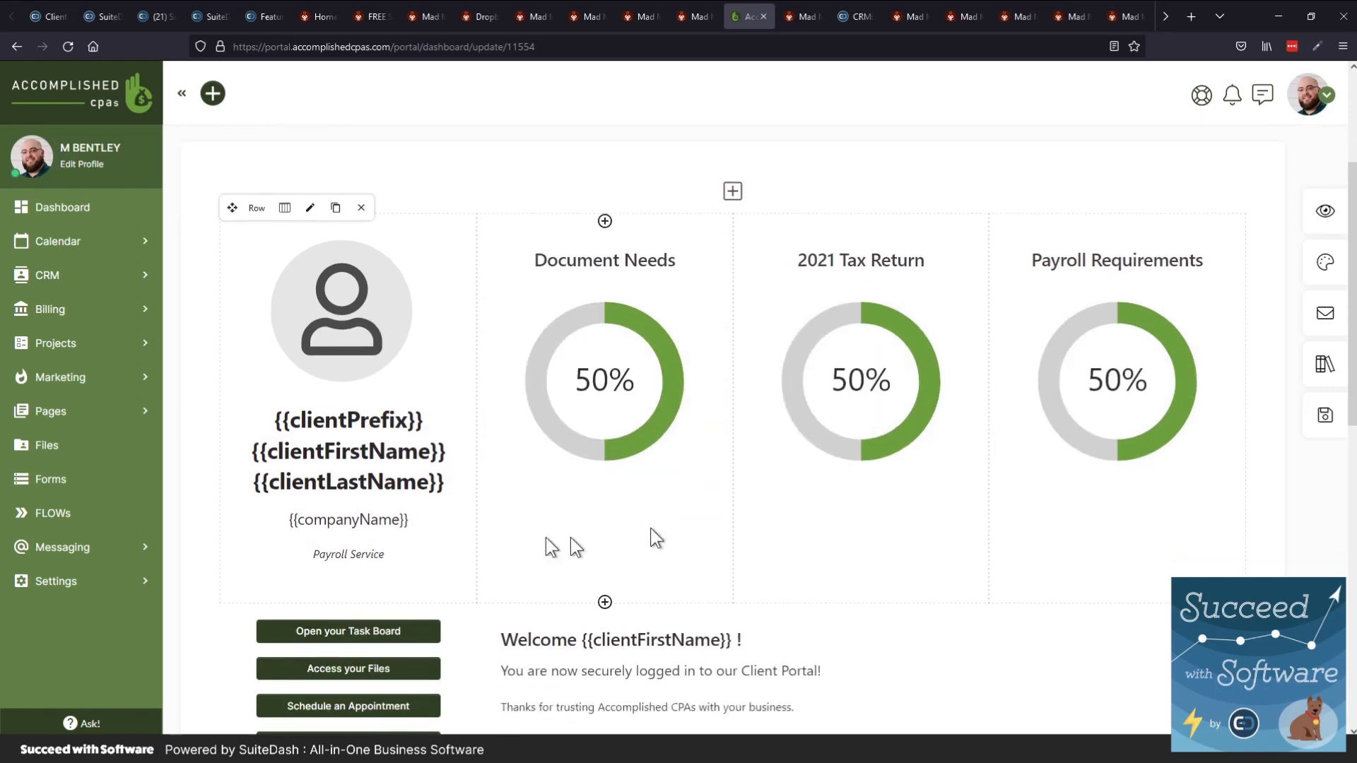
{"action": "scroll", "coordinate": [469, 523], "scroll_direction": "up", "scroll_amount": 1}
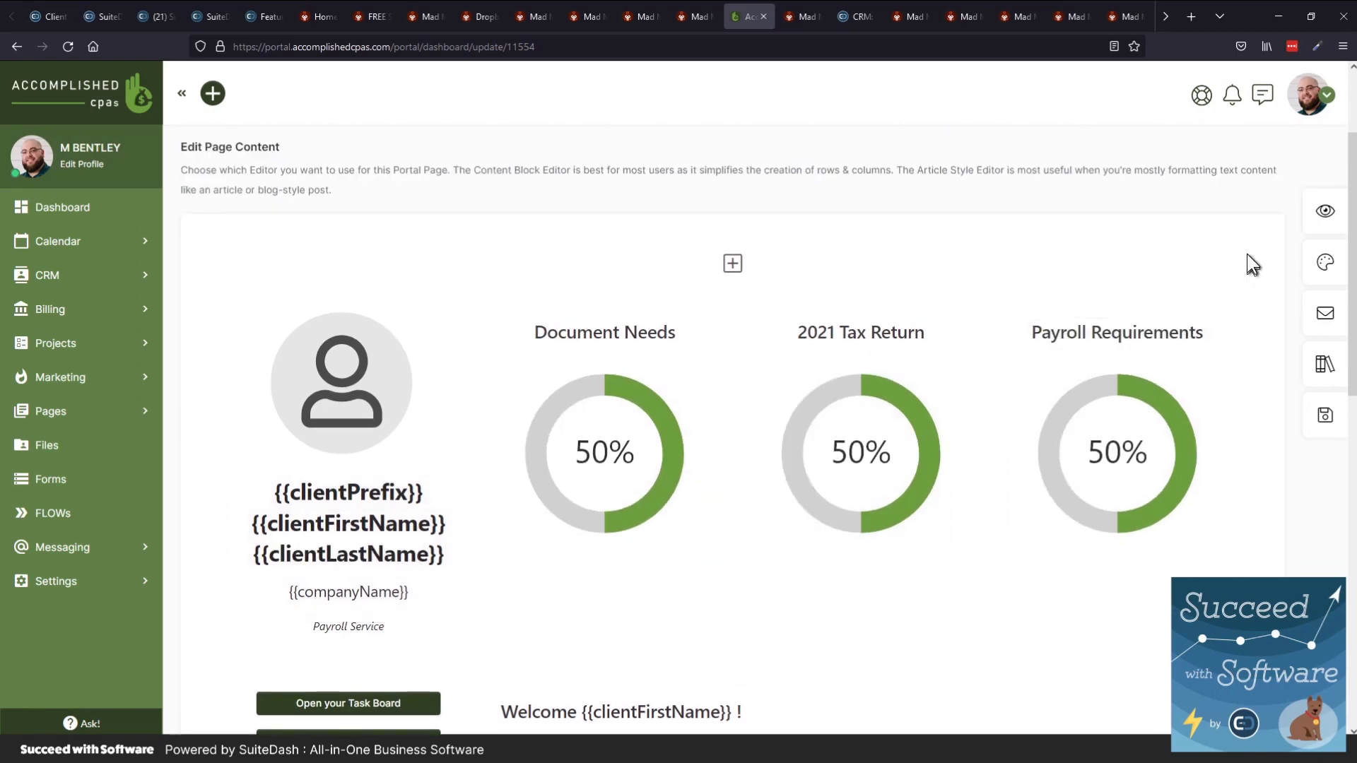
{"action": "scroll", "coordinate": [1296, 239], "scroll_direction": "up", "scroll_amount": 1}
{"action": "left_click", "coordinate": [1324, 210]}
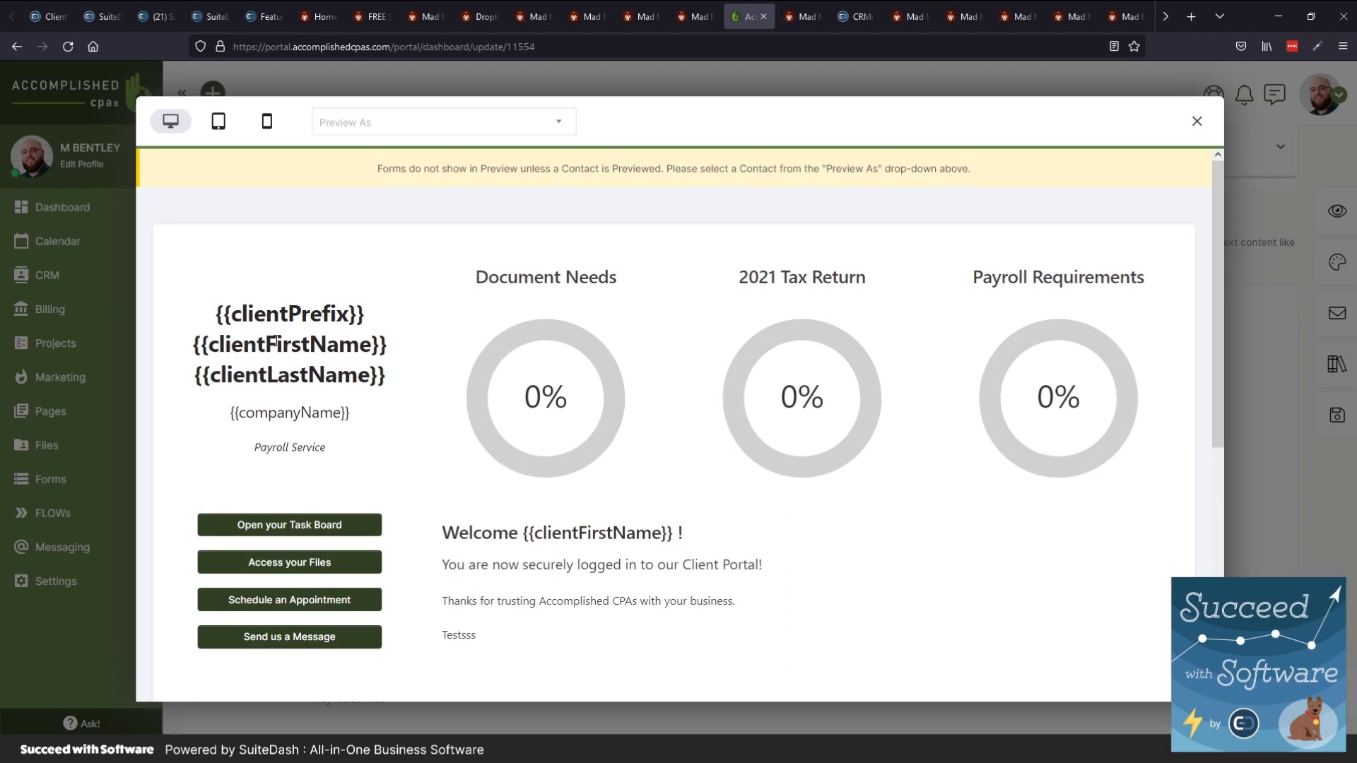
Switch the portal preview to Tsarbucks, showing 25%, 33% and 75% progress
{"action": "left_click", "coordinate": [353, 124]}
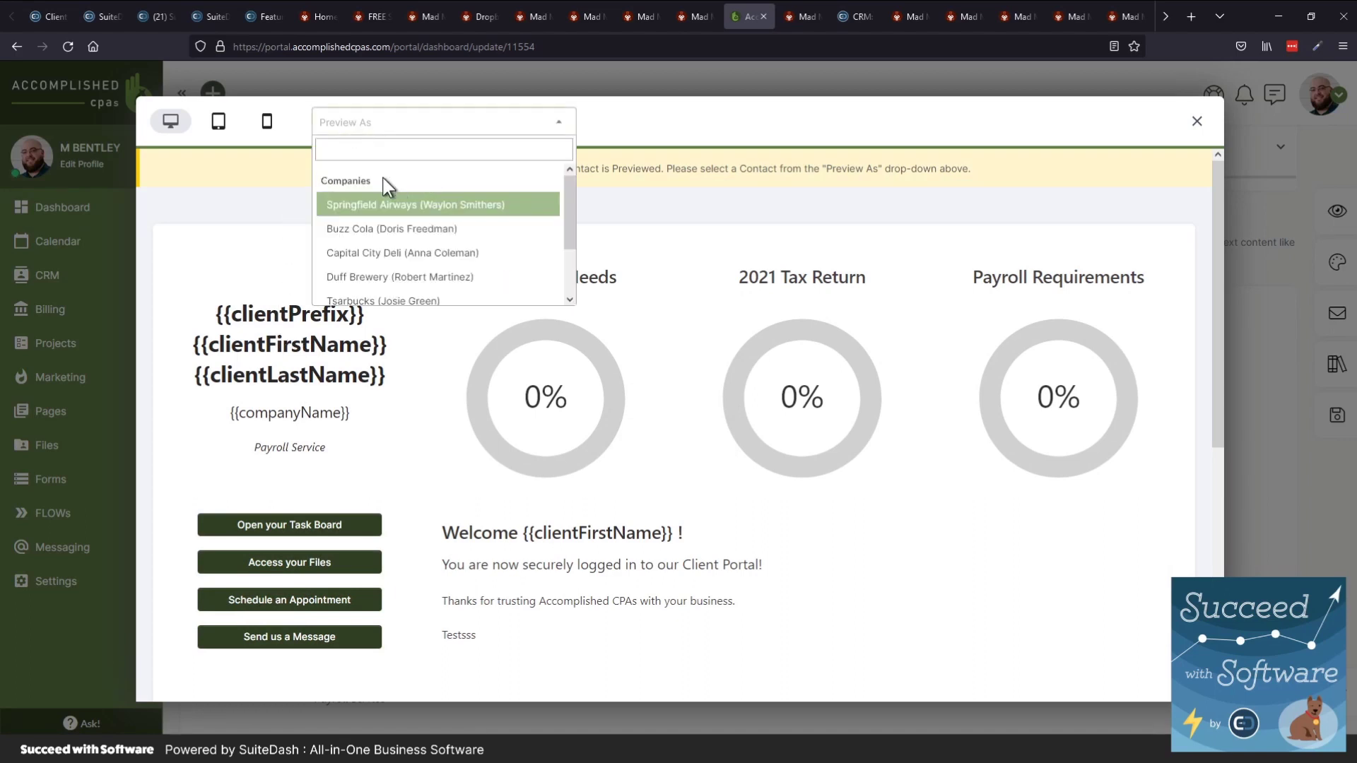
{"action": "scroll", "coordinate": [378, 227], "scroll_direction": "down", "scroll_amount": 2}
{"action": "left_click", "coordinate": [377, 227]}
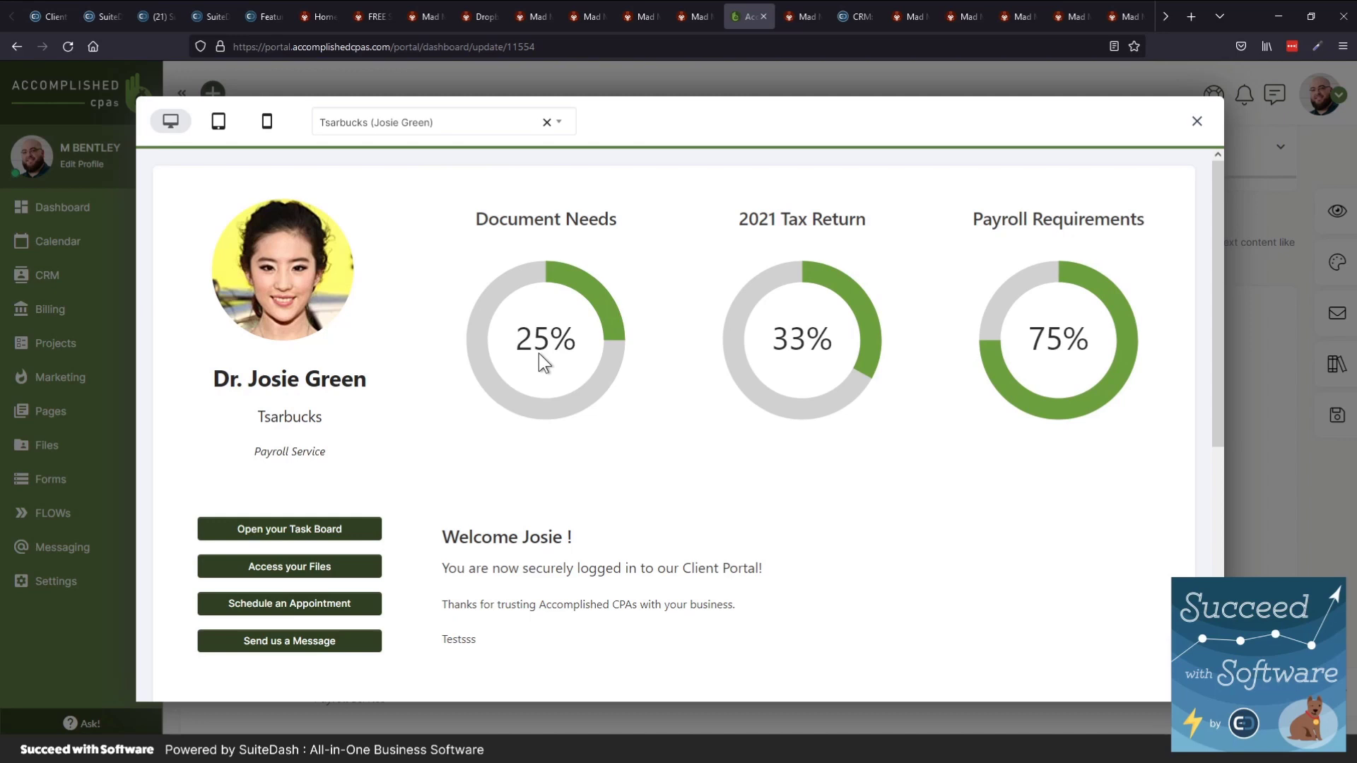
Preview as Duff Brewery (50%, 25%, 60%), scroll to the charts and back, then close the preview
{"action": "left_click", "coordinate": [408, 134]}
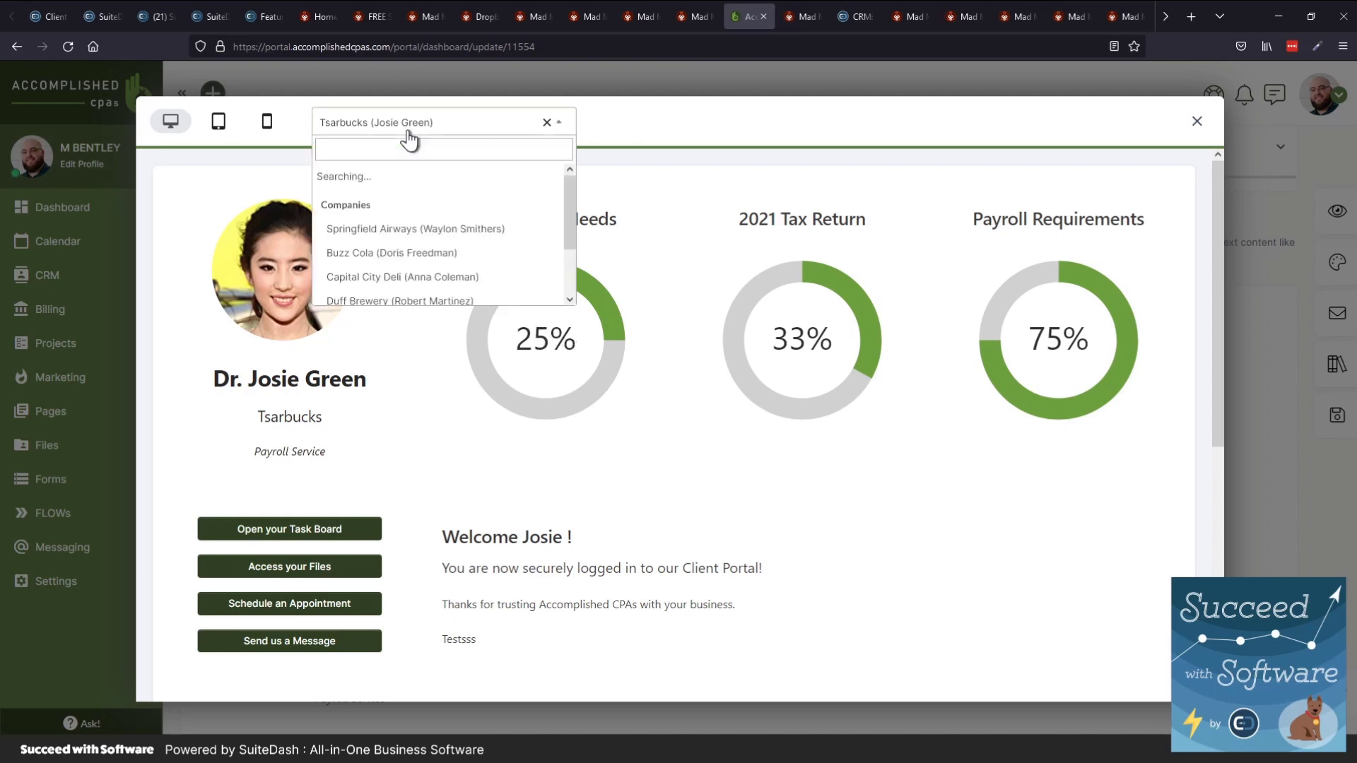
{"action": "left_click", "coordinate": [394, 273]}
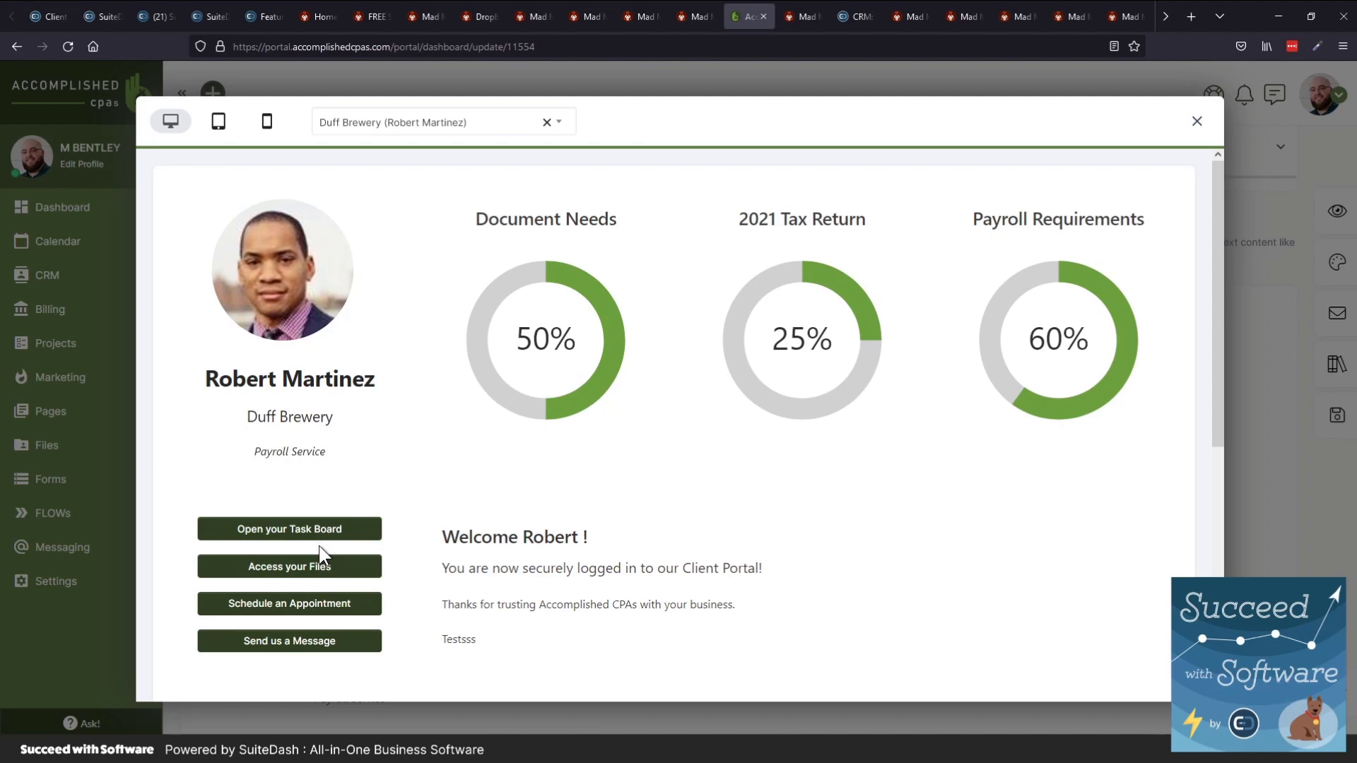
{"action": "scroll", "coordinate": [319, 546], "scroll_direction": "down", "scroll_amount": 1}
{"action": "scroll", "coordinate": [294, 507], "scroll_direction": "down", "scroll_amount": 5}
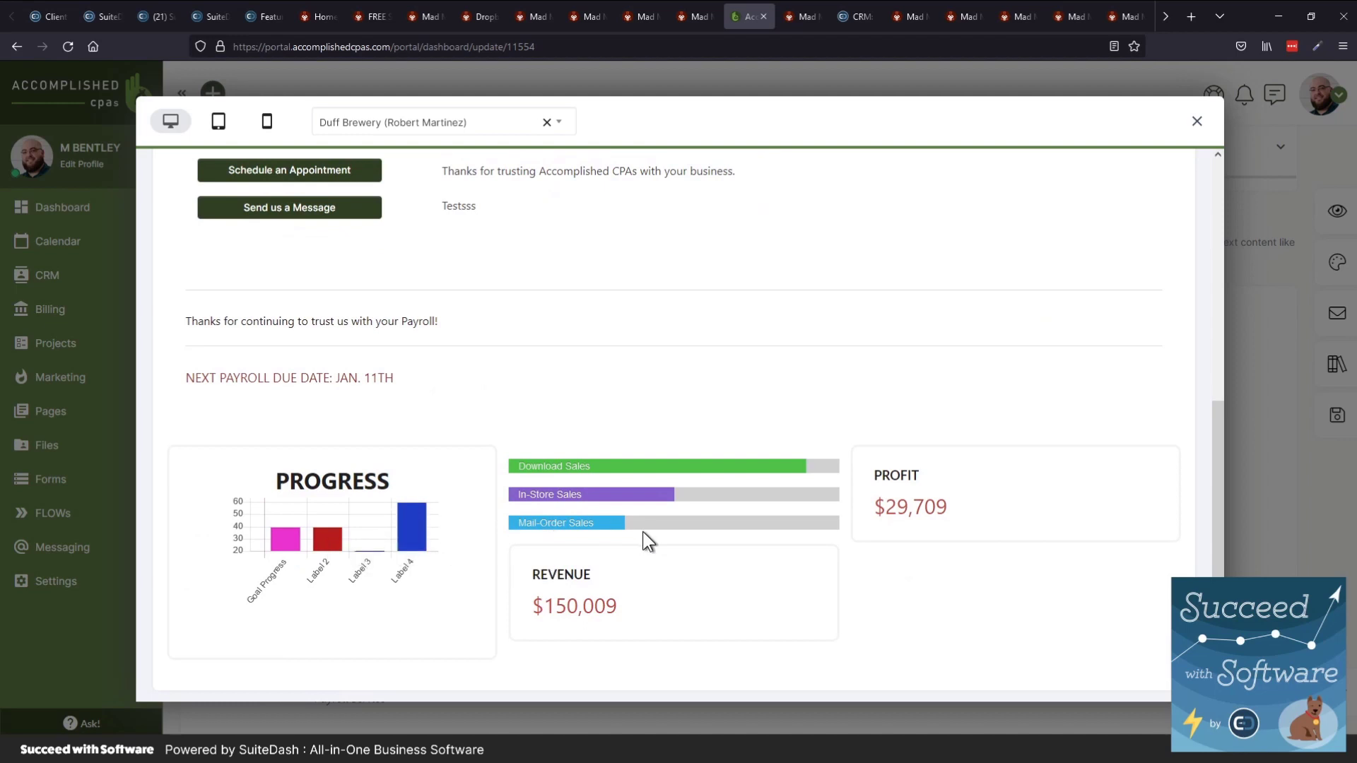
{"action": "scroll", "coordinate": [643, 532], "scroll_direction": "up", "scroll_amount": 6}
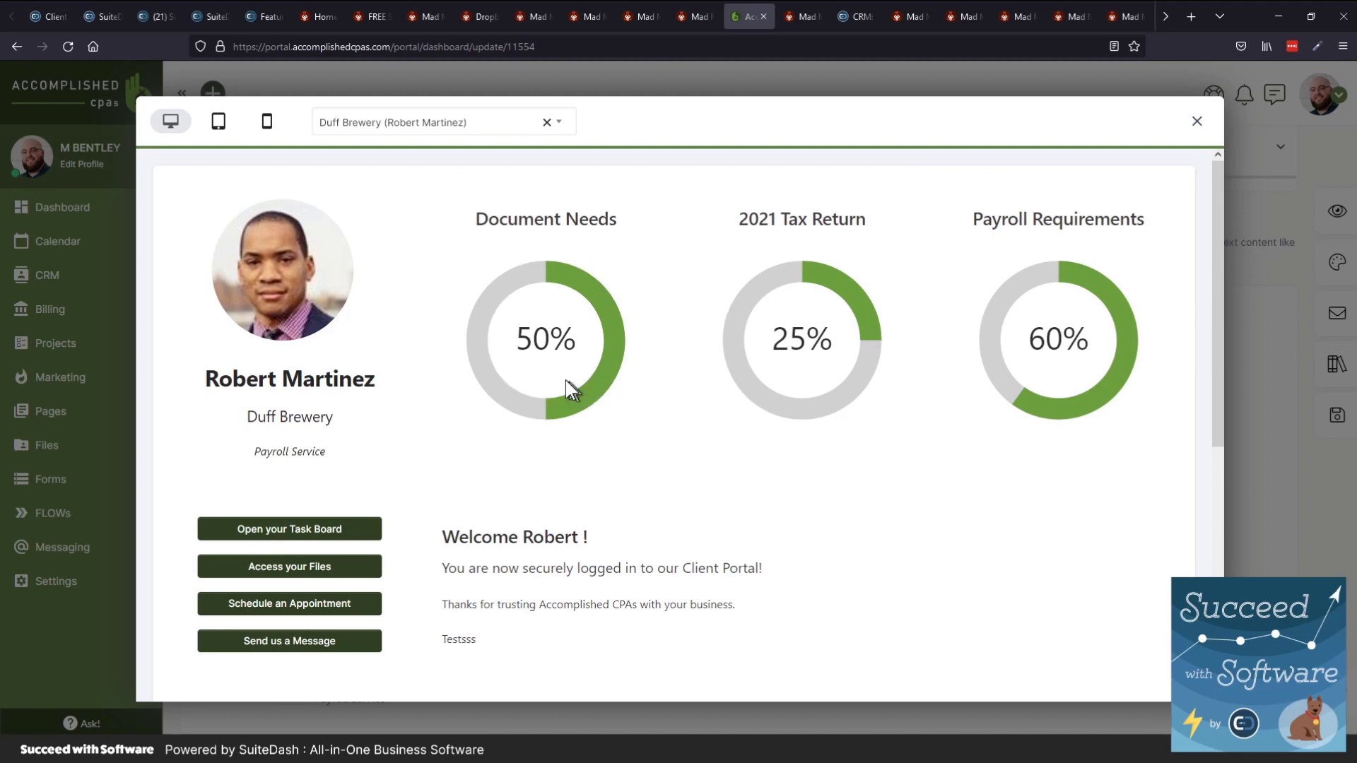
{"action": "left_click", "coordinate": [1196, 124]}
Open and dismiss the account menu, then switch to the Mad Max portal's Contacts list
{"action": "left_click", "coordinate": [1307, 97]}
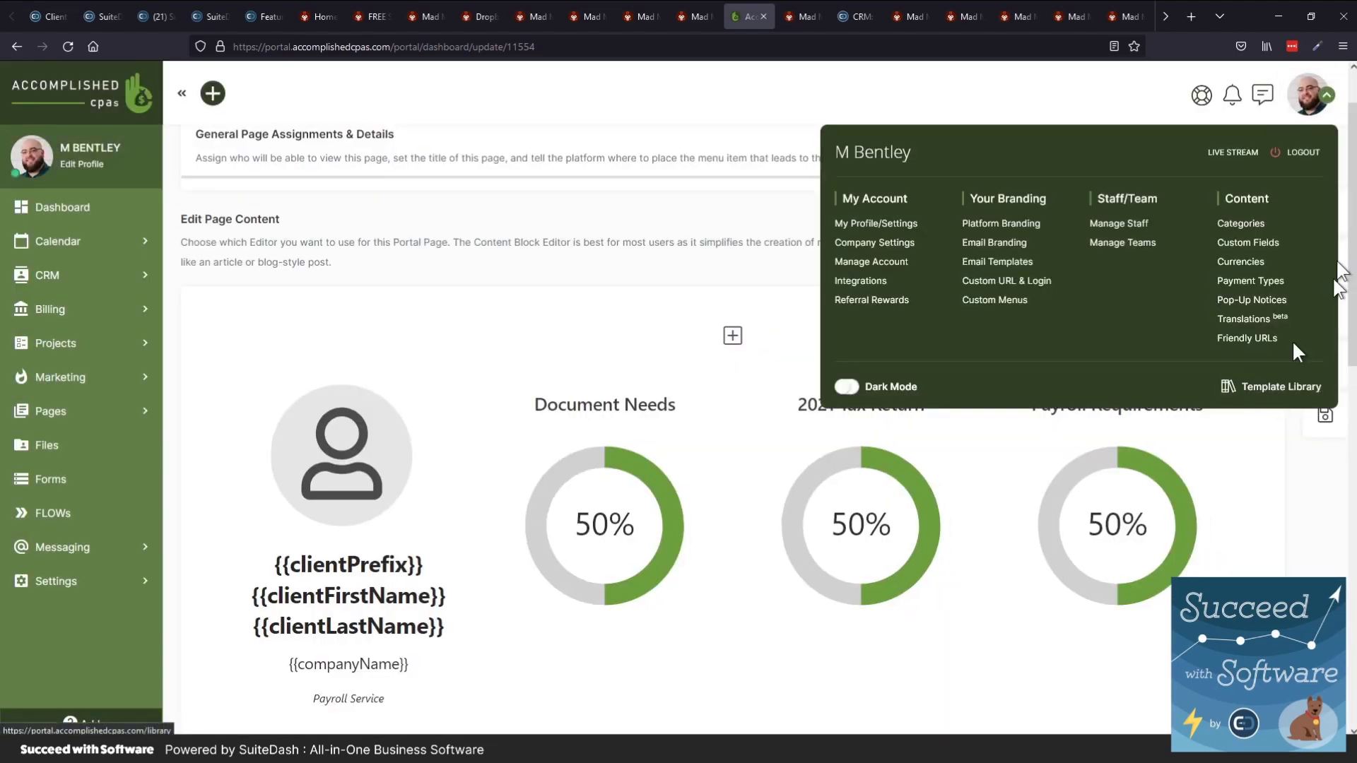
{"action": "left_click", "coordinate": [1320, 99]}
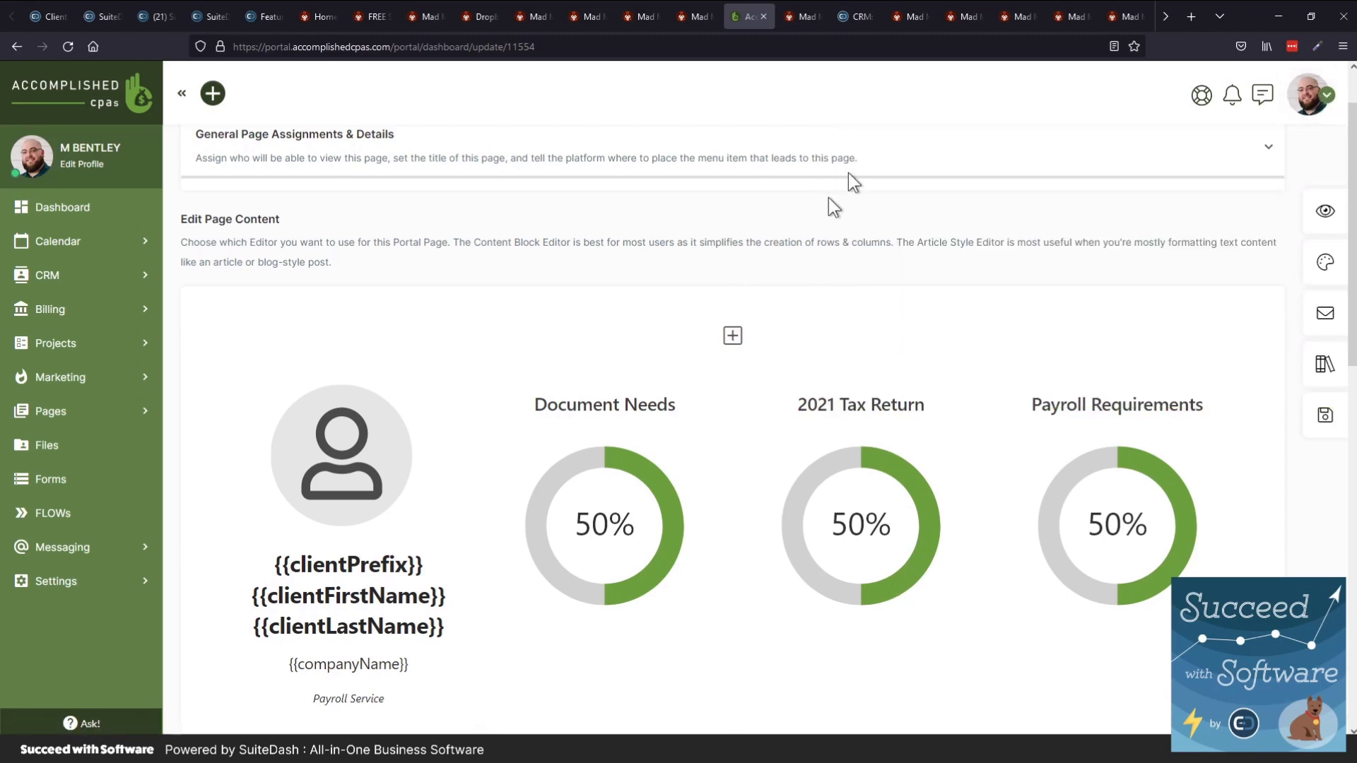
{"action": "key", "text": "ctrl+Tab"}
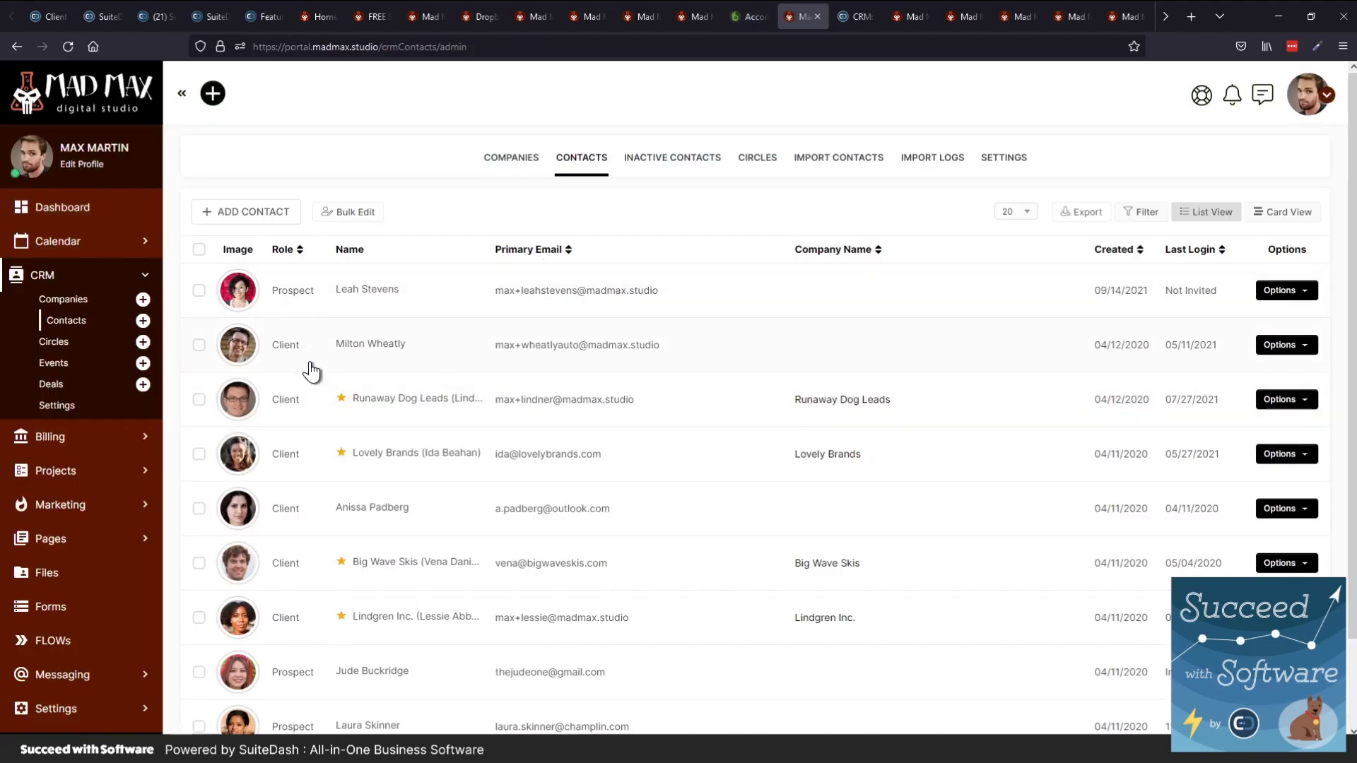
{"action": "scroll", "coordinate": [341, 481], "scroll_direction": "down", "scroll_amount": 2}
{"action": "scroll", "coordinate": [336, 483], "scroll_direction": "up", "scroll_amount": 2}
Skim the Lead, Prospect & Client roles article, then move through the Circles list to the DevOps Team page
{"action": "key", "text": "ctrl+Tab"}
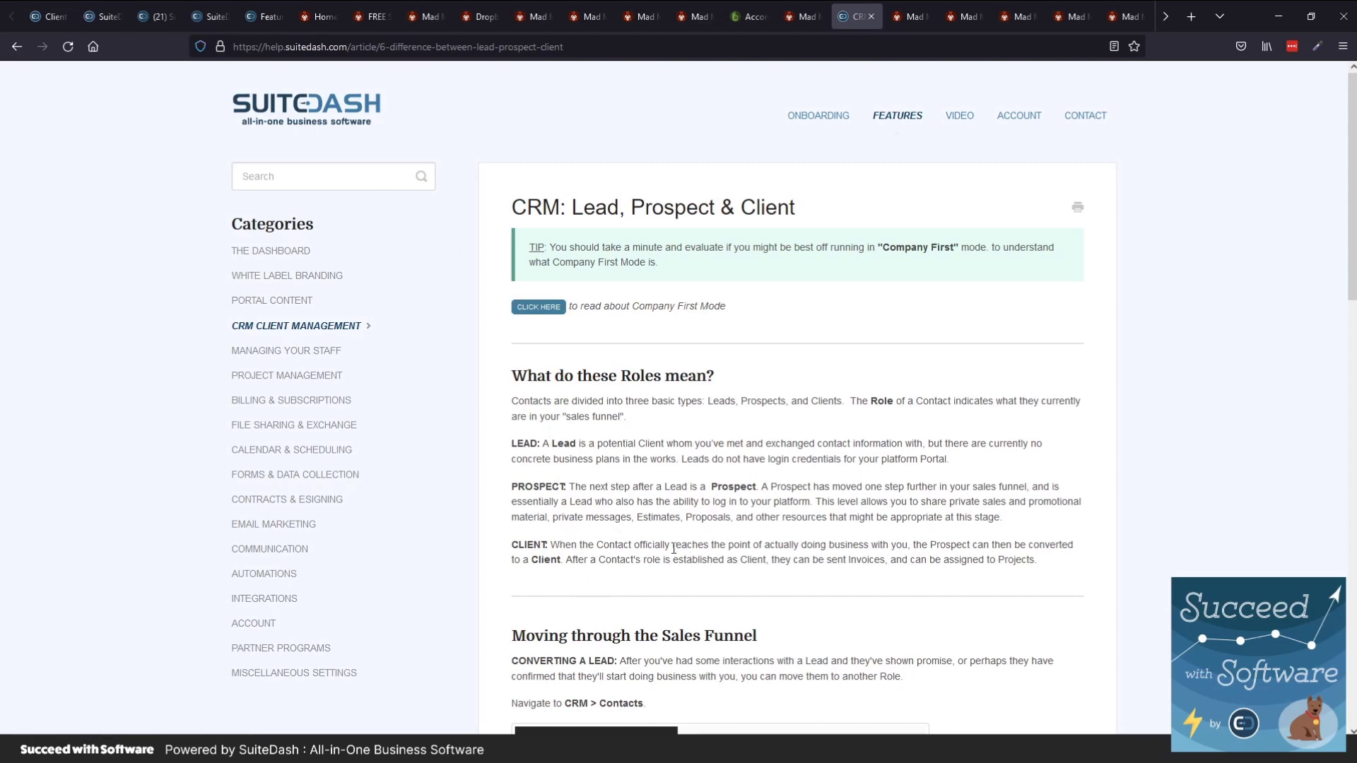
{"action": "scroll", "coordinate": [689, 487], "scroll_direction": "down", "scroll_amount": 4}
{"action": "scroll", "coordinate": [689, 488], "scroll_direction": "up", "scroll_amount": 4}
{"action": "key", "text": "ctrl+Tab"}
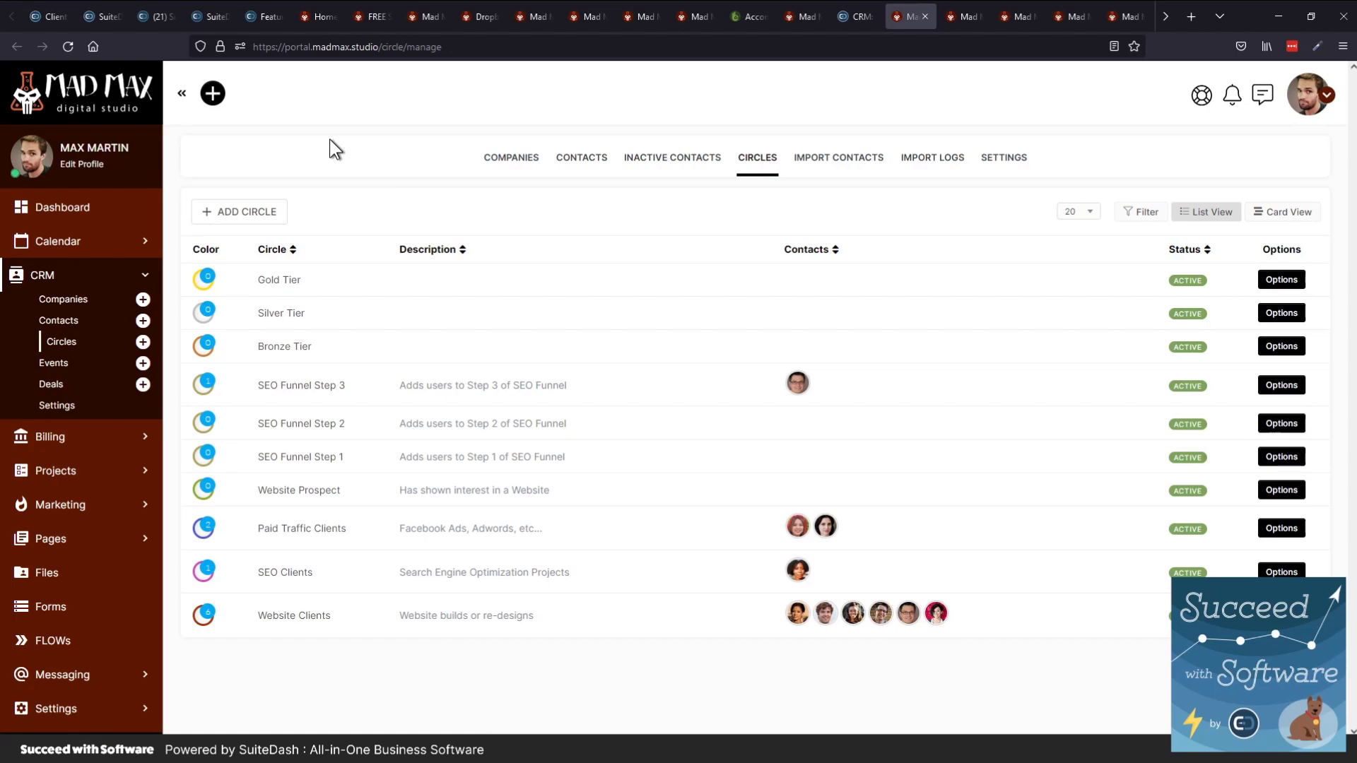
{"action": "key", "text": "ctrl+Tab"}
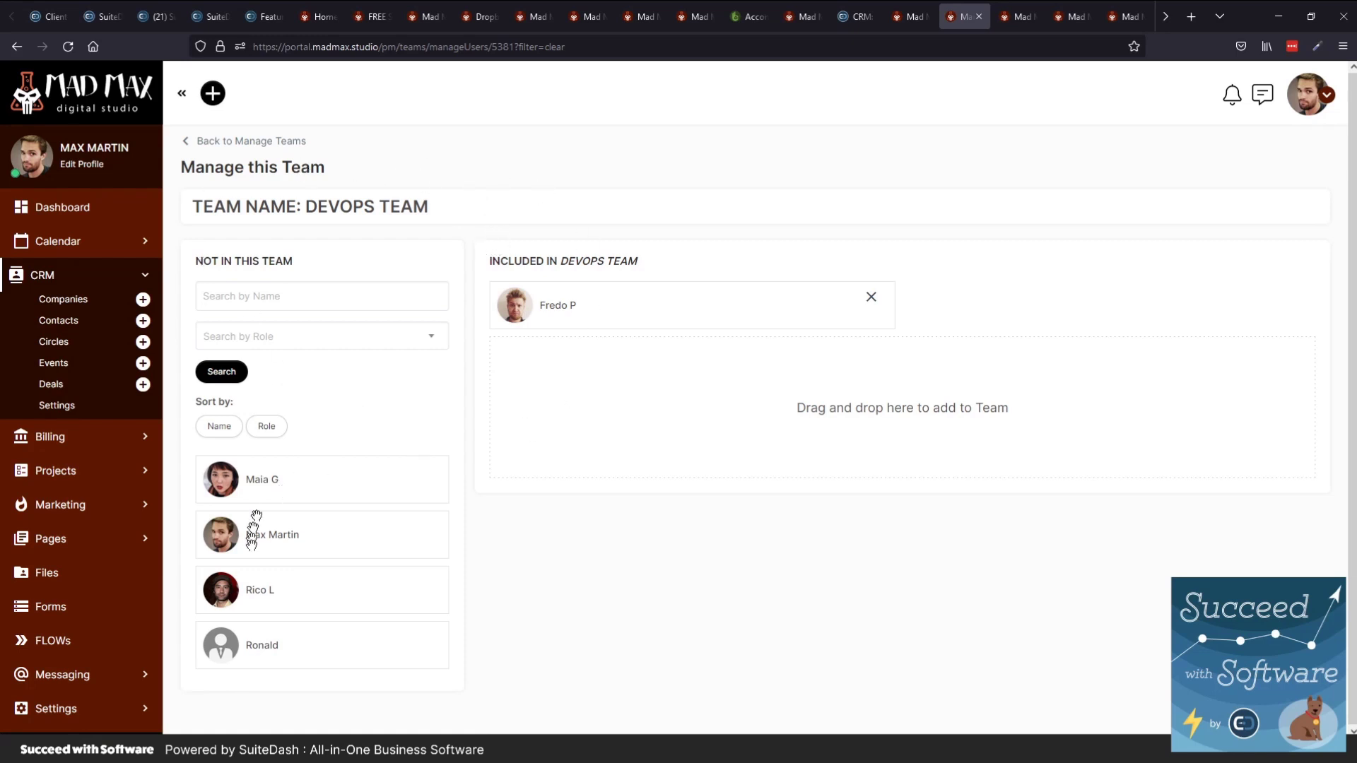
Add a third staff member to the DevOps Team, then remove both members, confirming each removal
{"action": "left_click_drag", "start_coordinate": [274, 591], "coordinate": [735, 398]}
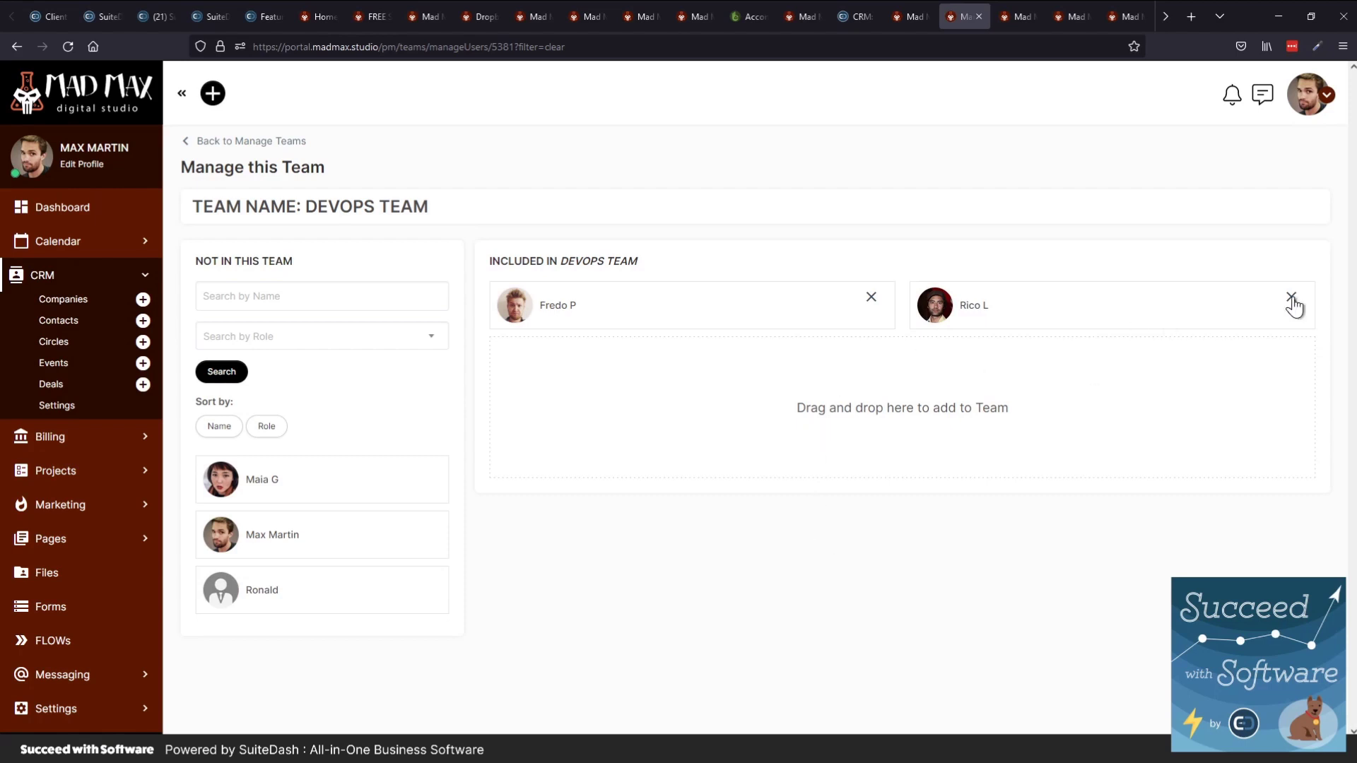
{"action": "left_click", "coordinate": [1291, 299]}
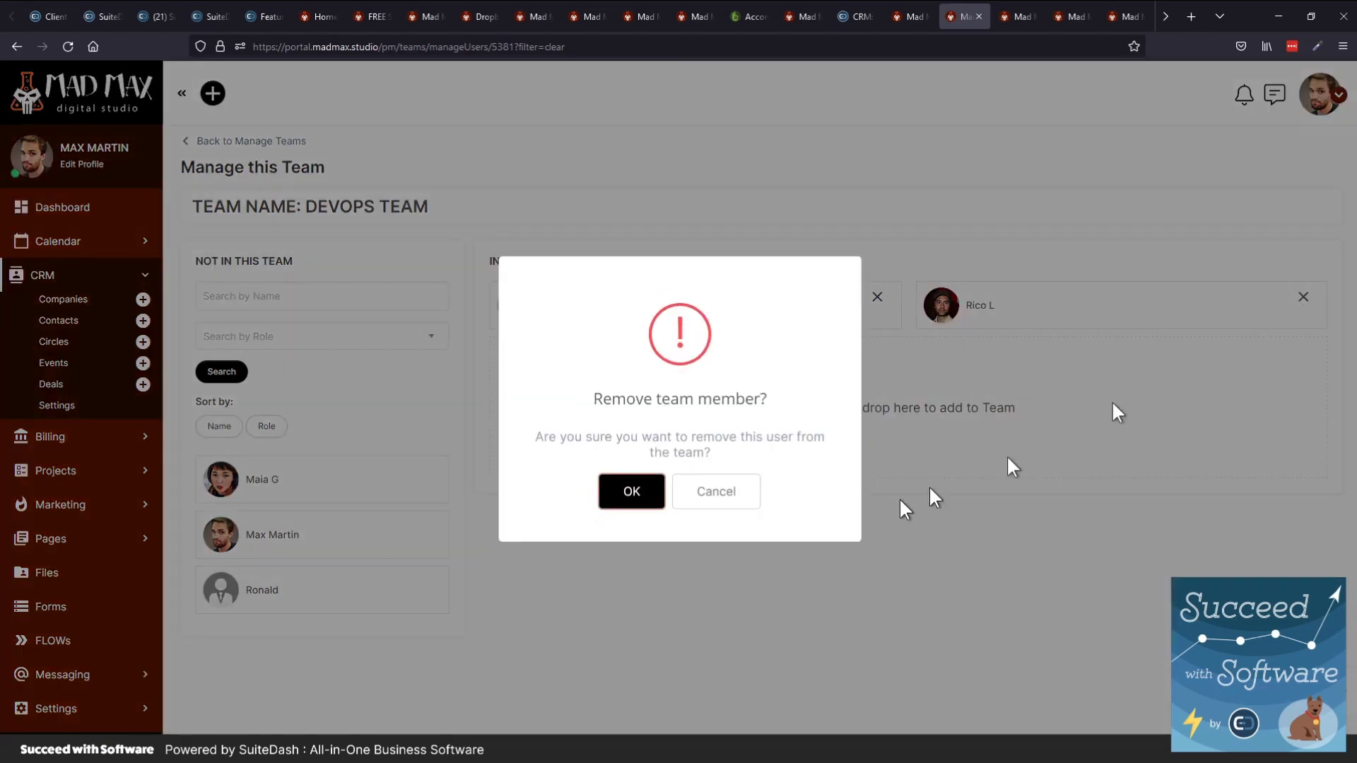
{"action": "left_click", "coordinate": [646, 495]}
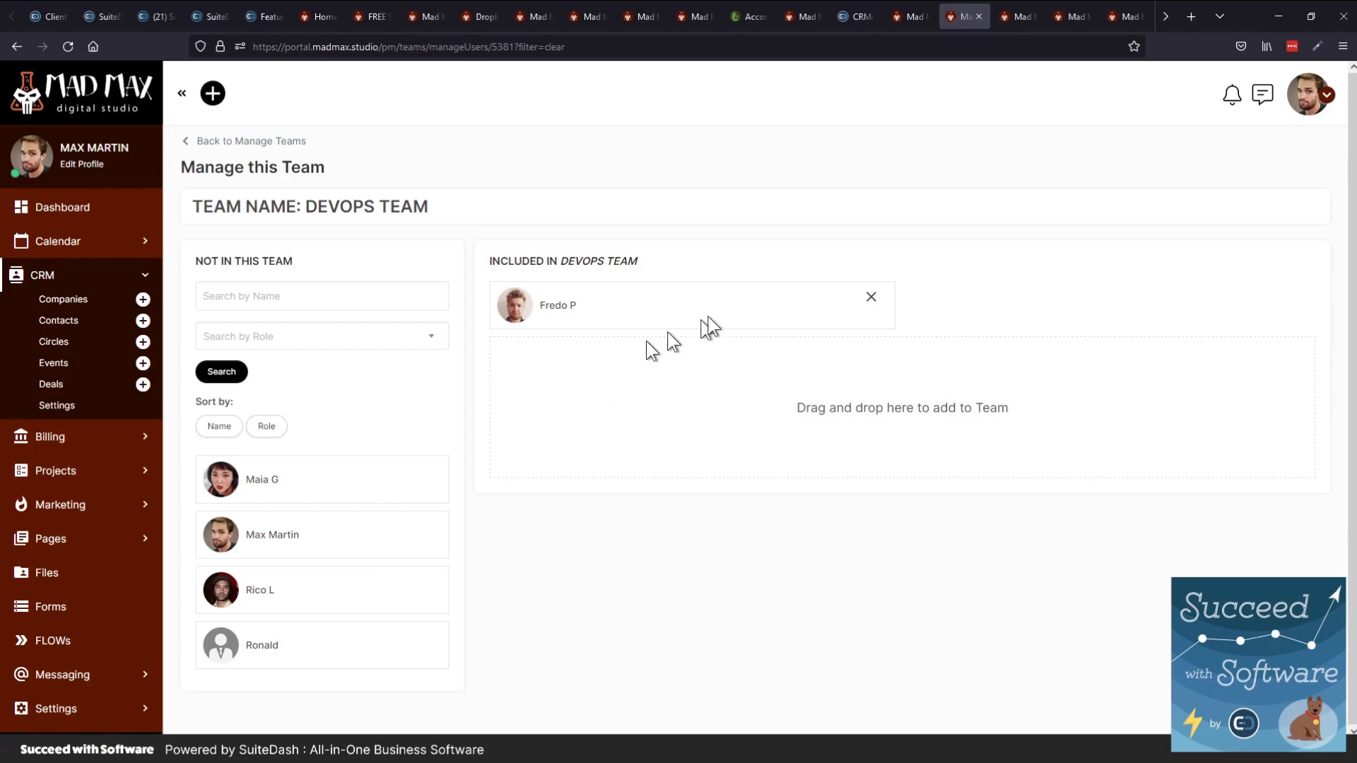
{"action": "left_click", "coordinate": [871, 298]}
{"action": "left_click", "coordinate": [629, 491]}
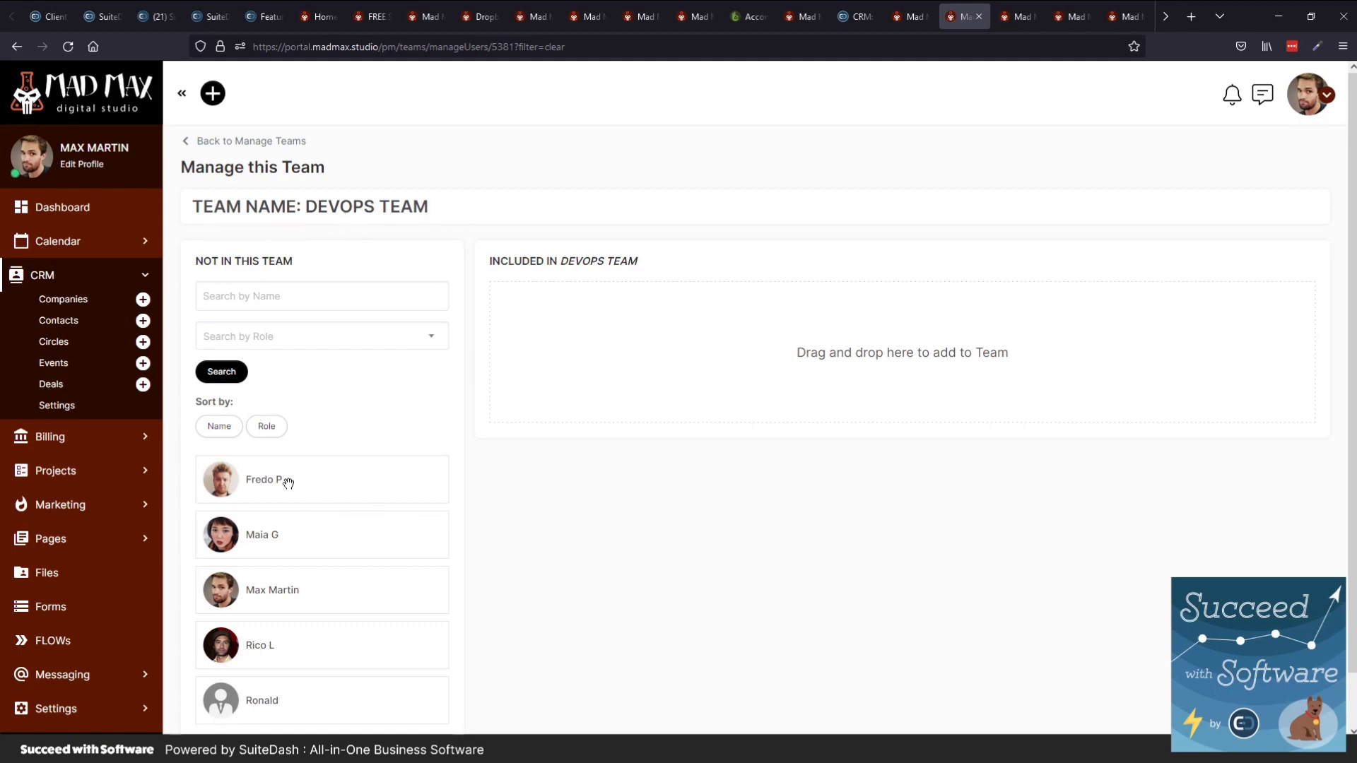
Restore the original member to the DevOps Team, then browse the invoice's automation action grid
{"action": "left_click_drag", "start_coordinate": [288, 483], "coordinate": [718, 353]}
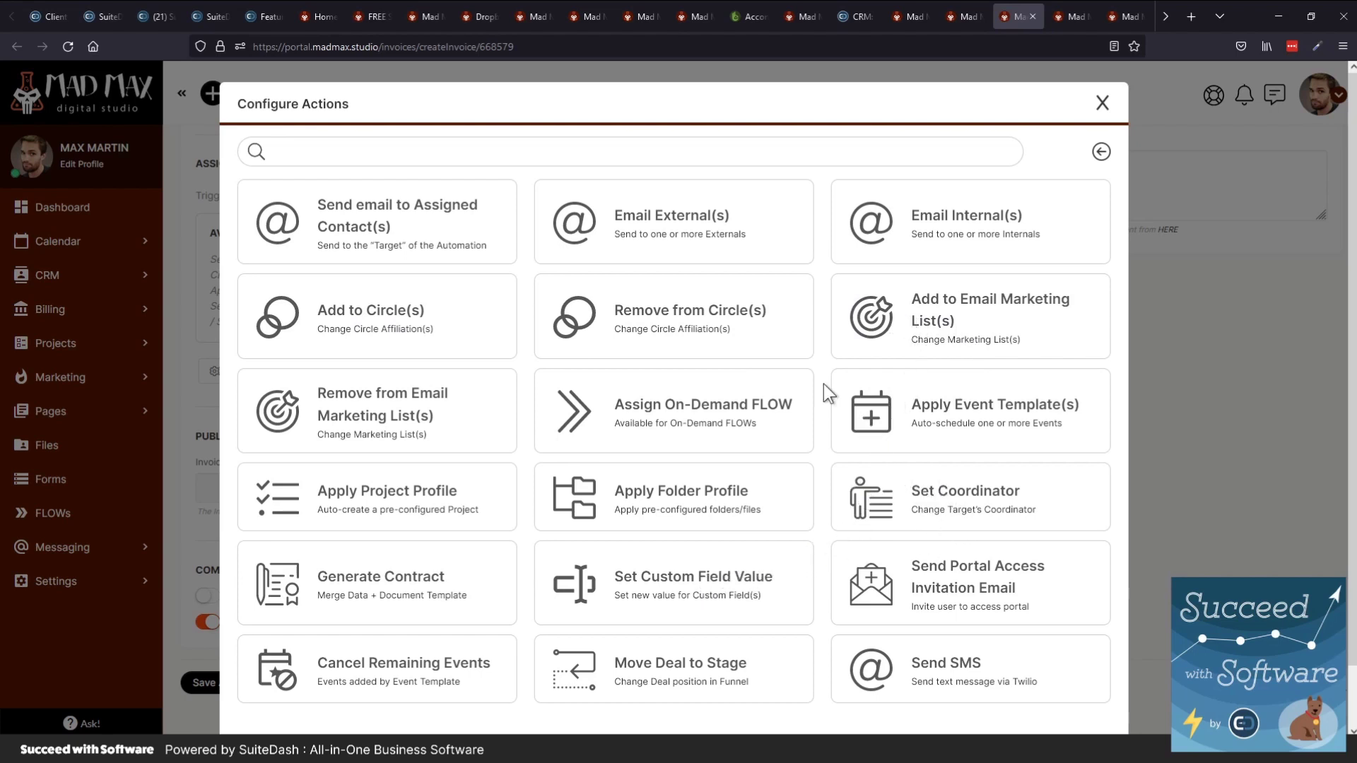
{"action": "scroll", "coordinate": [563, 584], "scroll_direction": "down", "scroll_amount": 1}
{"action": "scroll", "coordinate": [564, 584], "scroll_direction": "up", "scroll_amount": 1}
Add a Generate Contract action using the SEO Proposal Contract template, created from Invoice
{"action": "left_click", "coordinate": [433, 593]}
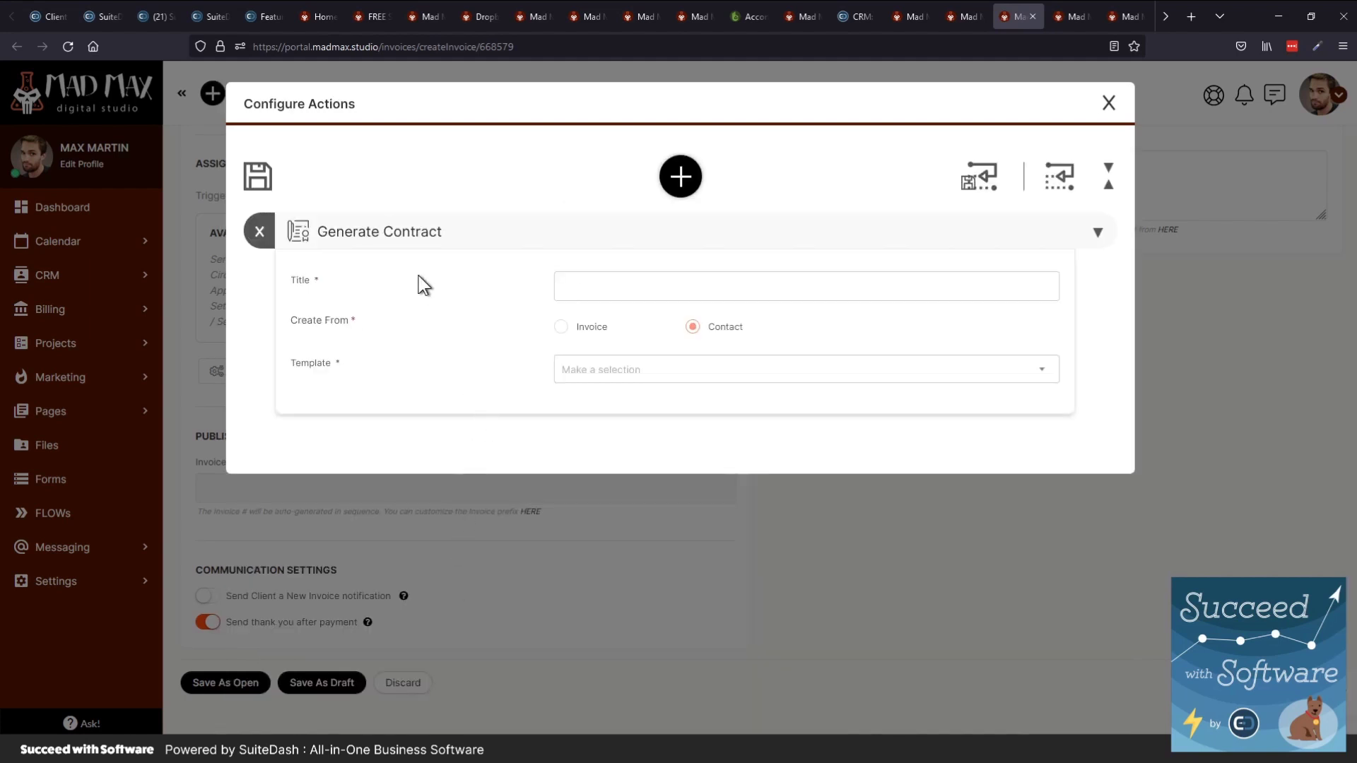
{"action": "left_click", "coordinate": [631, 380]}
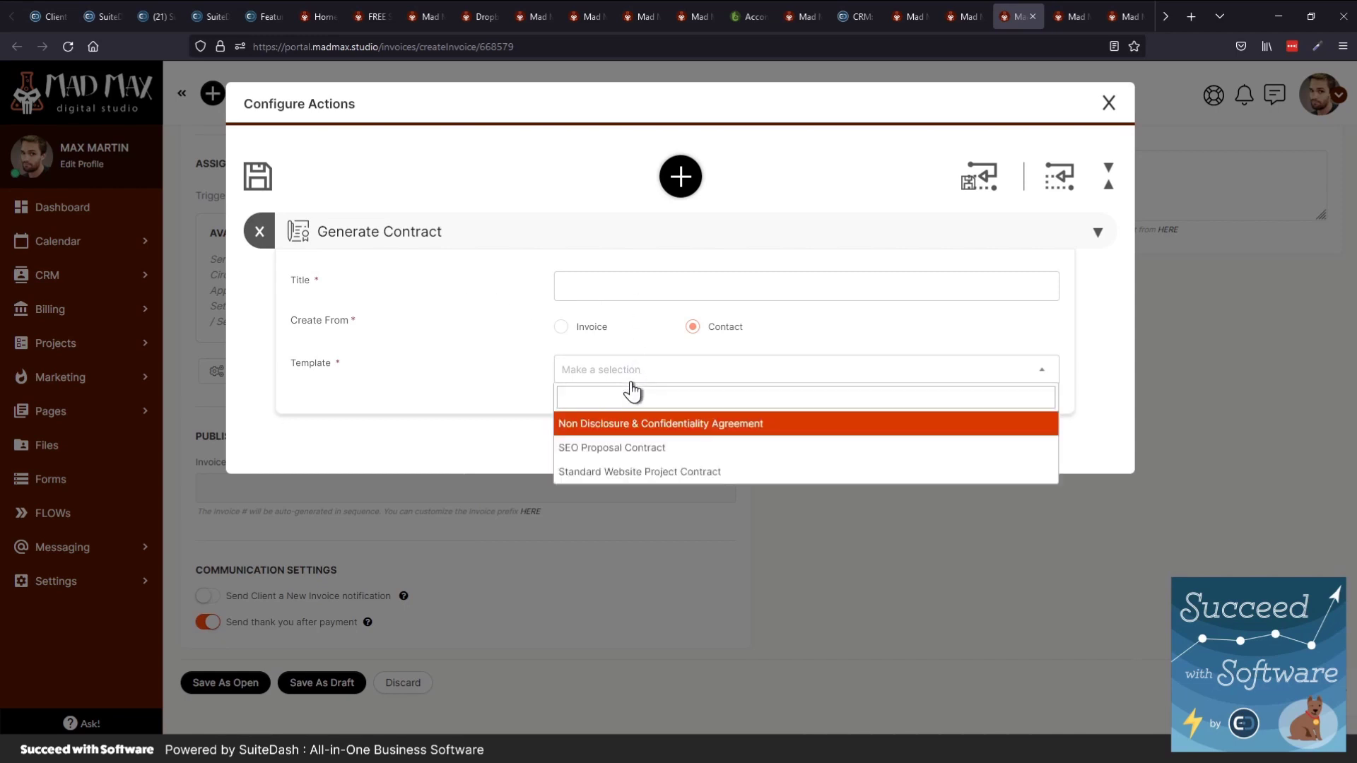
{"action": "left_click", "coordinate": [624, 446]}
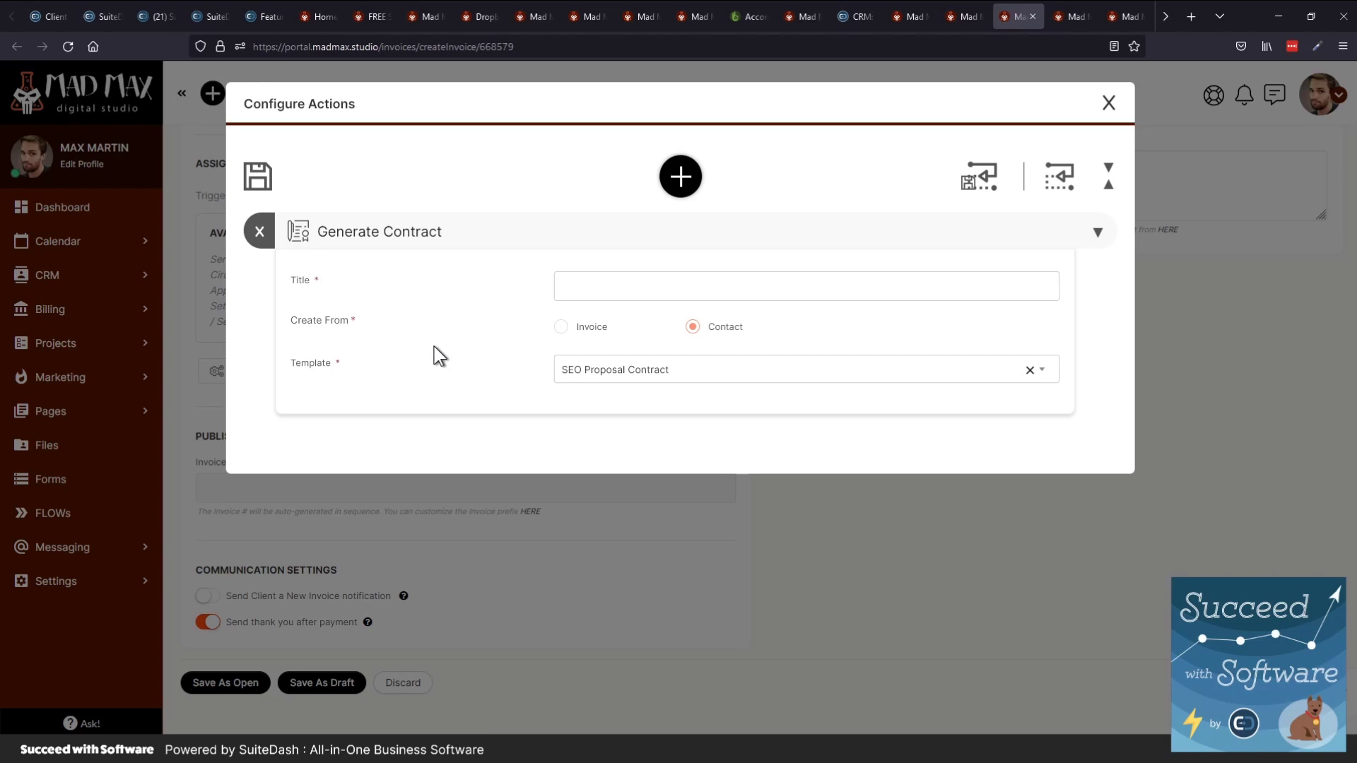
{"action": "left_click", "coordinate": [586, 328]}
Switch from the invoices list tab over to the Projects list tab
{"action": "key", "text": "ctrl+Tab"}
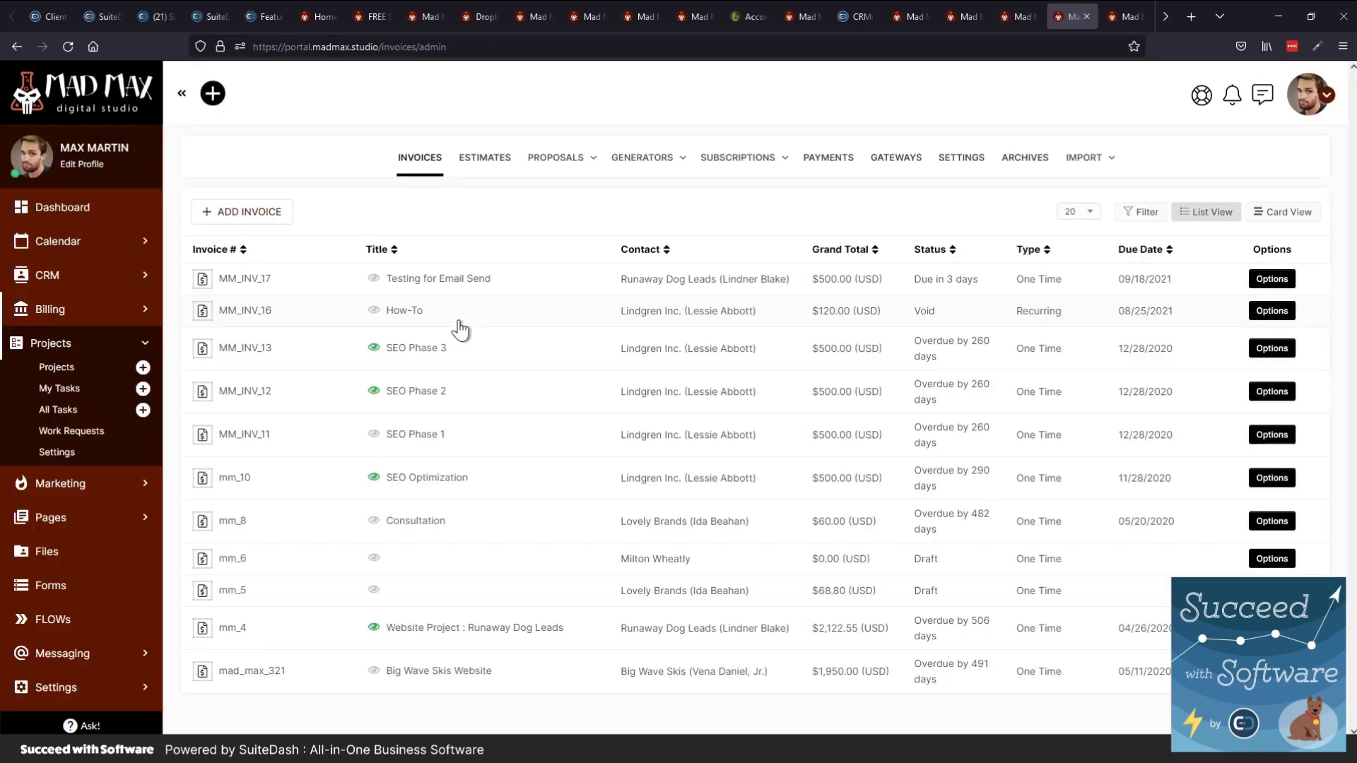
{"action": "mouse_move", "coordinate": [615, 173]}
{"action": "key", "text": "ctrl+Tab"}
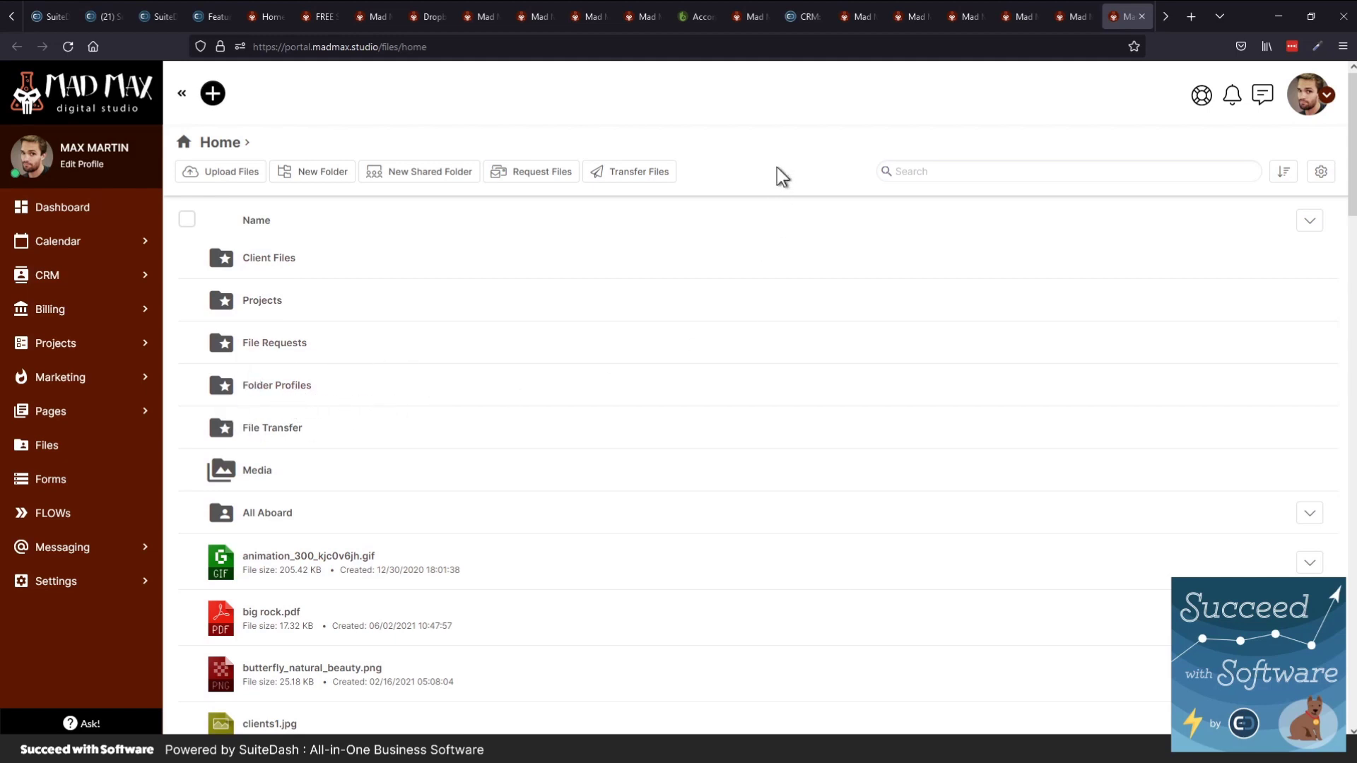
Browse Folder Profiles > Hotel Configuration > Shared with Client > Test, then navigate back to Files home
{"action": "left_click", "coordinate": [304, 387]}
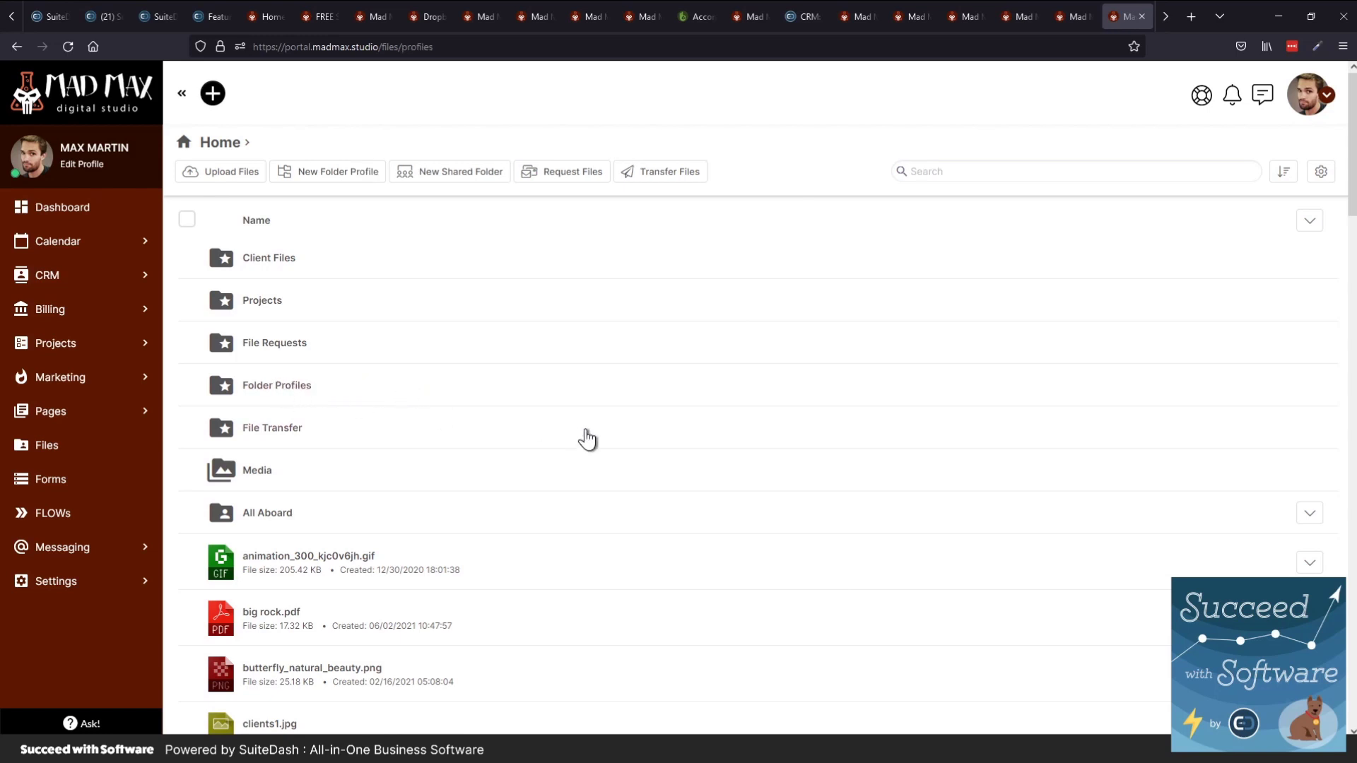
{"action": "left_click", "coordinate": [236, 256]}
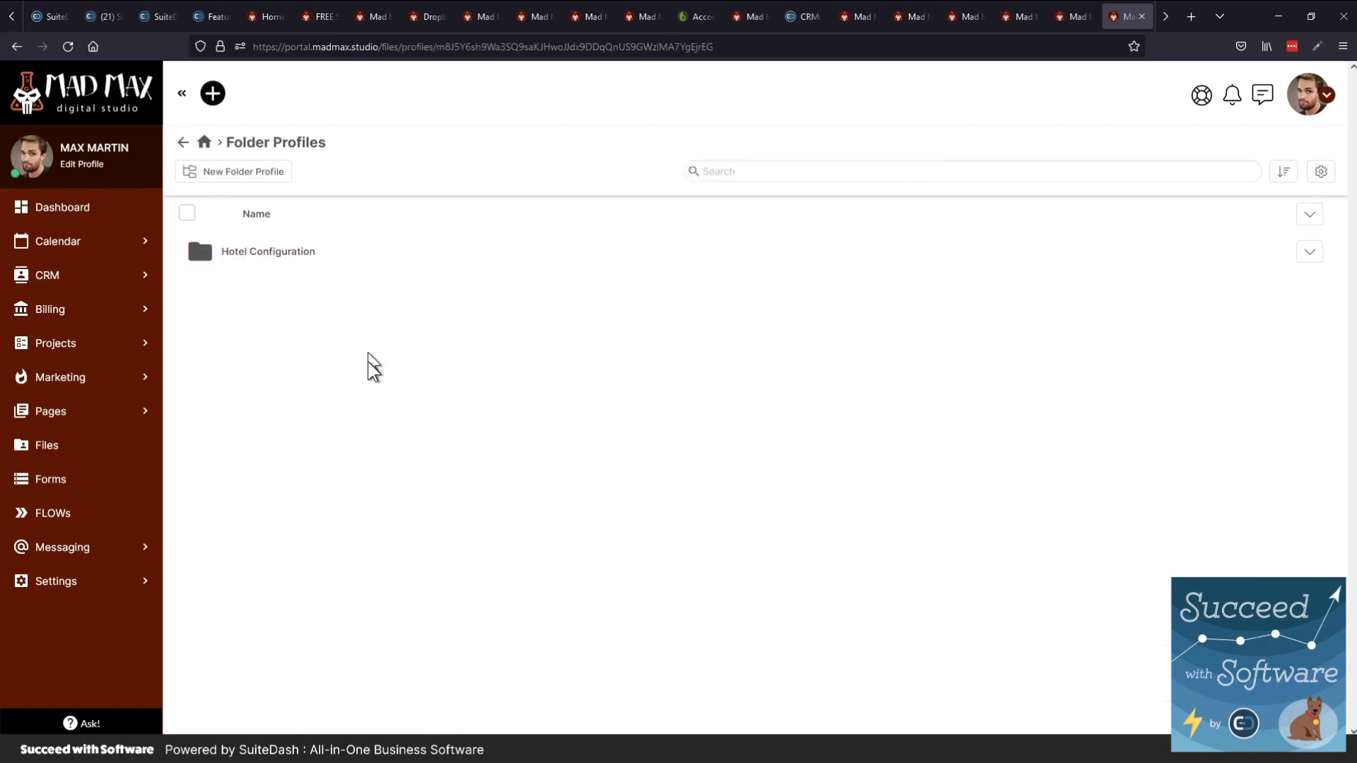
{"action": "left_click", "coordinate": [263, 304]}
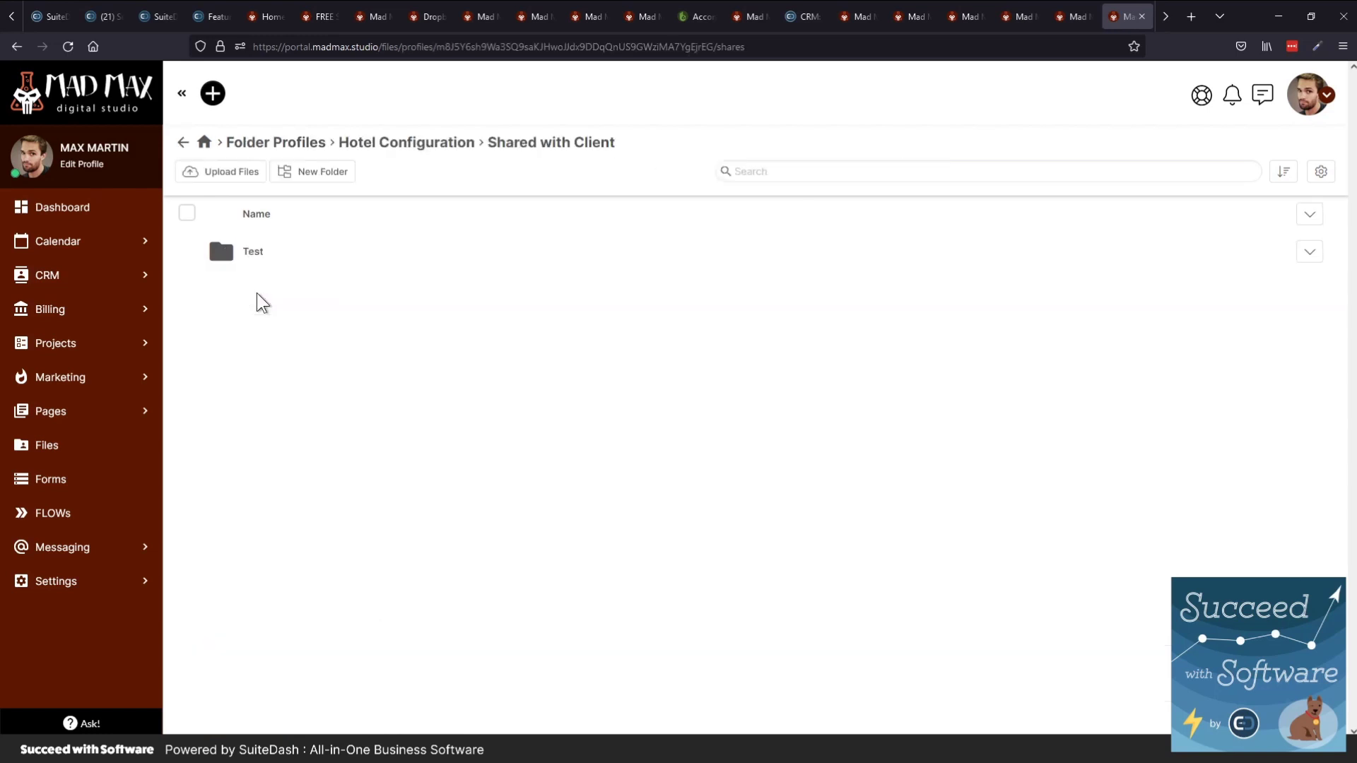
{"action": "left_click", "coordinate": [235, 255]}
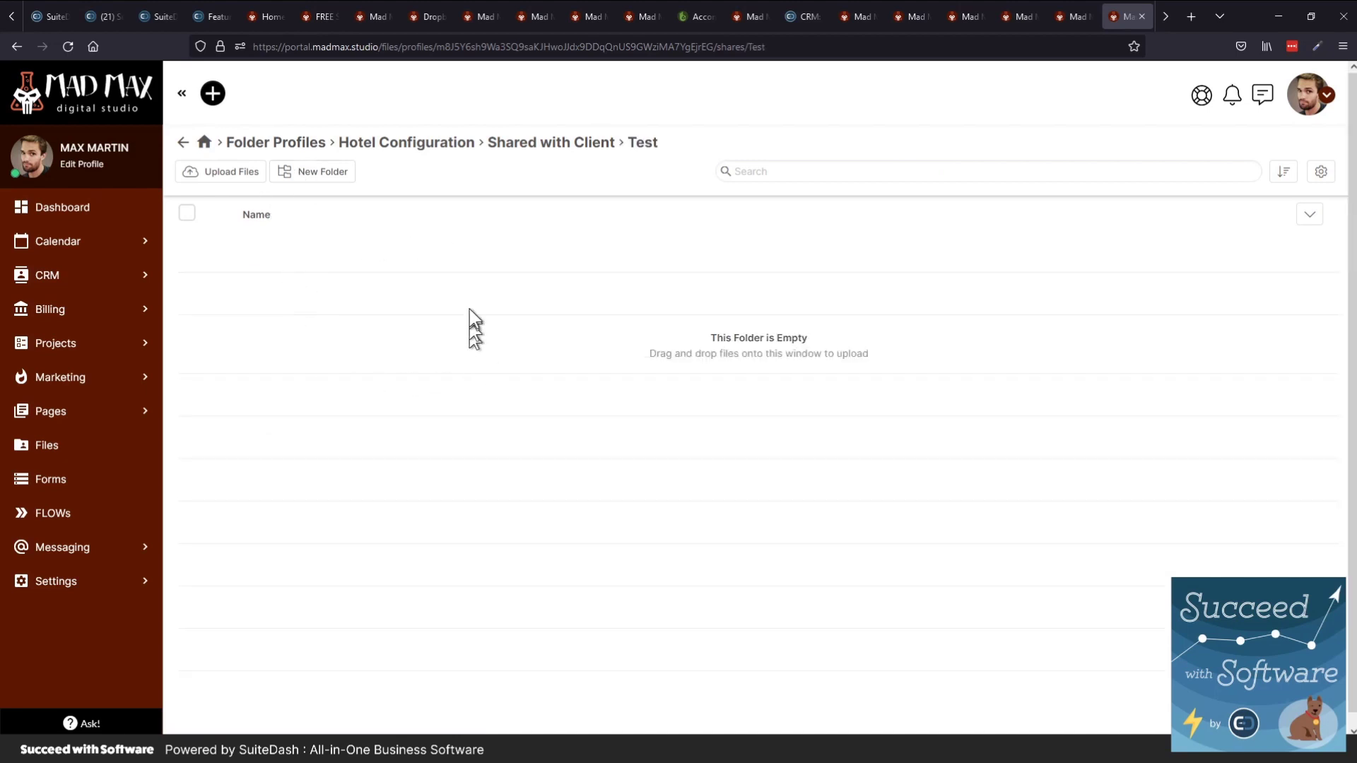
{"action": "left_click", "coordinate": [444, 165]}
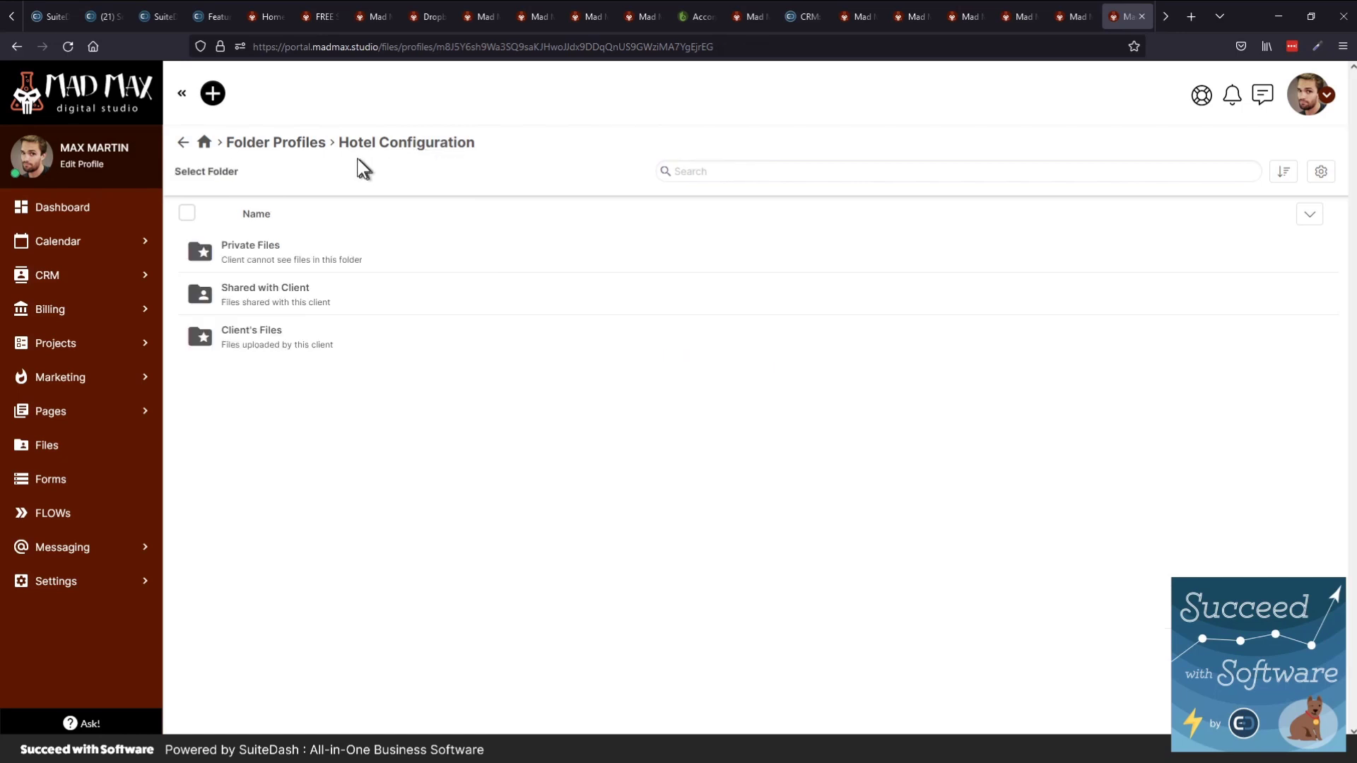
{"action": "left_click", "coordinate": [294, 144]}
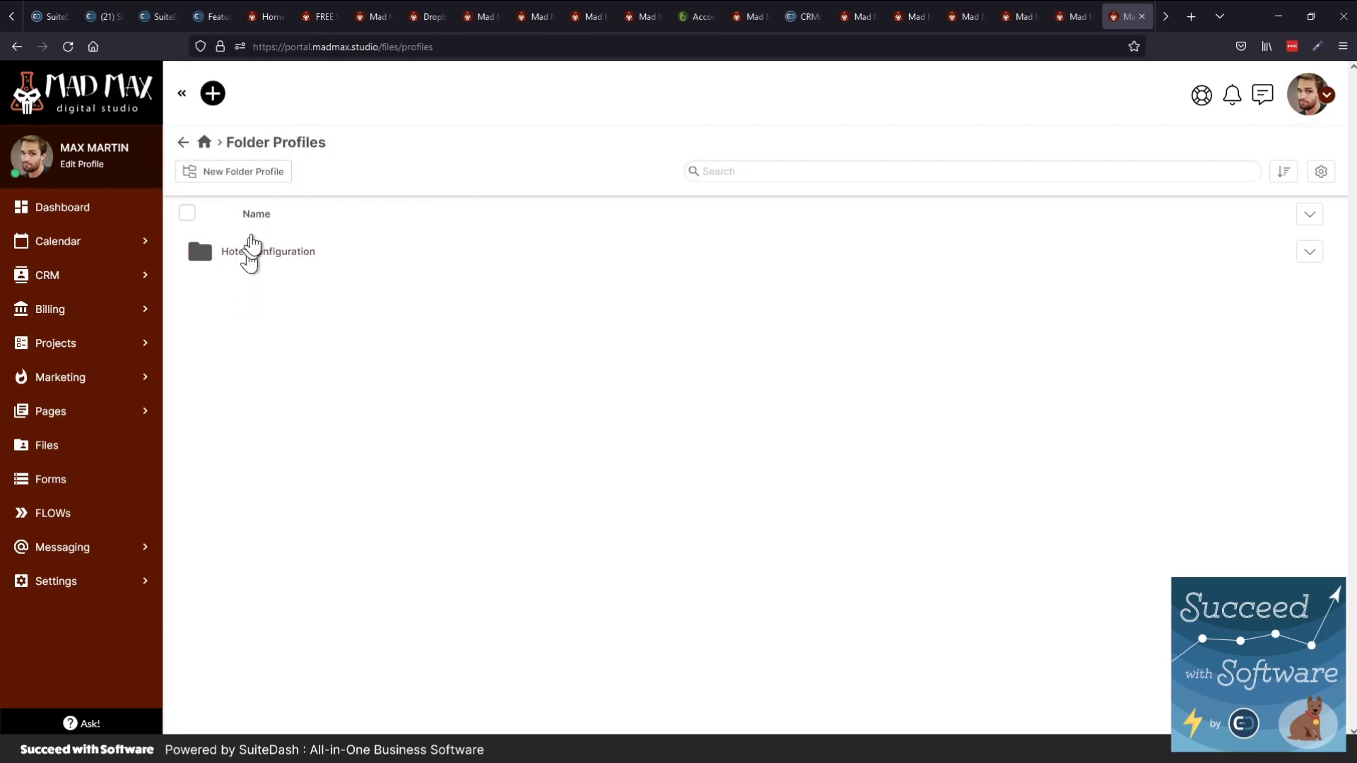
{"action": "left_click", "coordinate": [185, 143]}
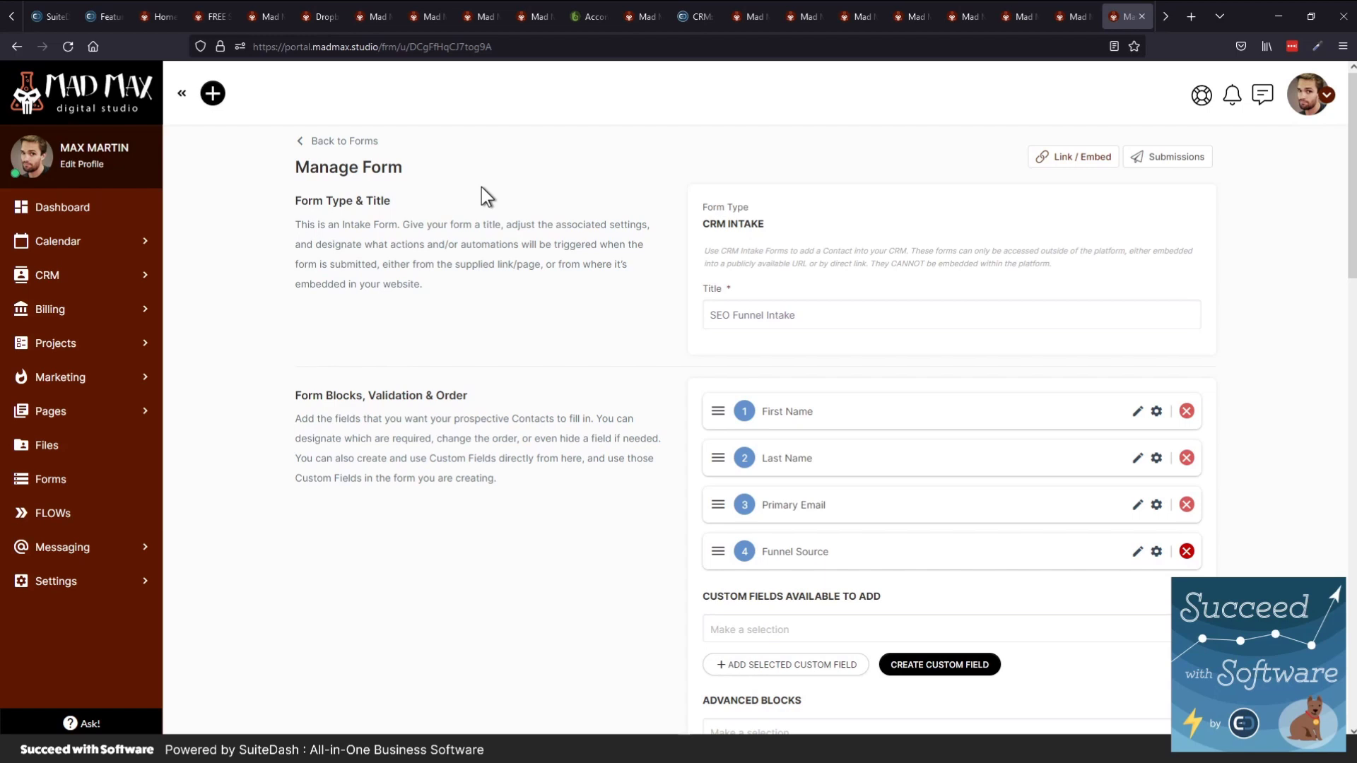
Scroll the SEO Funnel Intake form's actions down to the Portal Invitation and Paid Portal Access sections
{"action": "scroll", "coordinate": [582, 326], "scroll_direction": "down", "scroll_amount": 1}
{"action": "scroll", "coordinate": [558, 424], "scroll_direction": "down", "scroll_amount": 5}
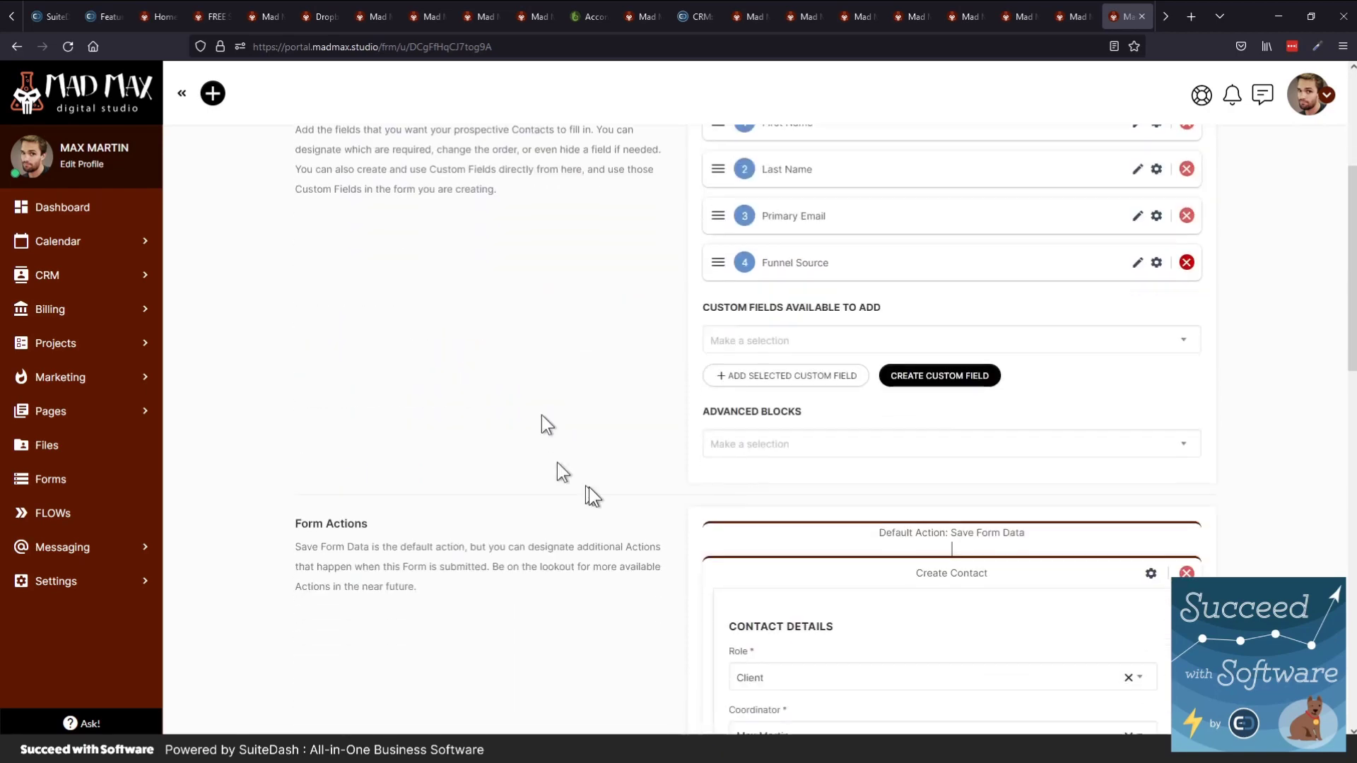
{"action": "scroll", "coordinate": [588, 486], "scroll_direction": "down", "scroll_amount": 2}
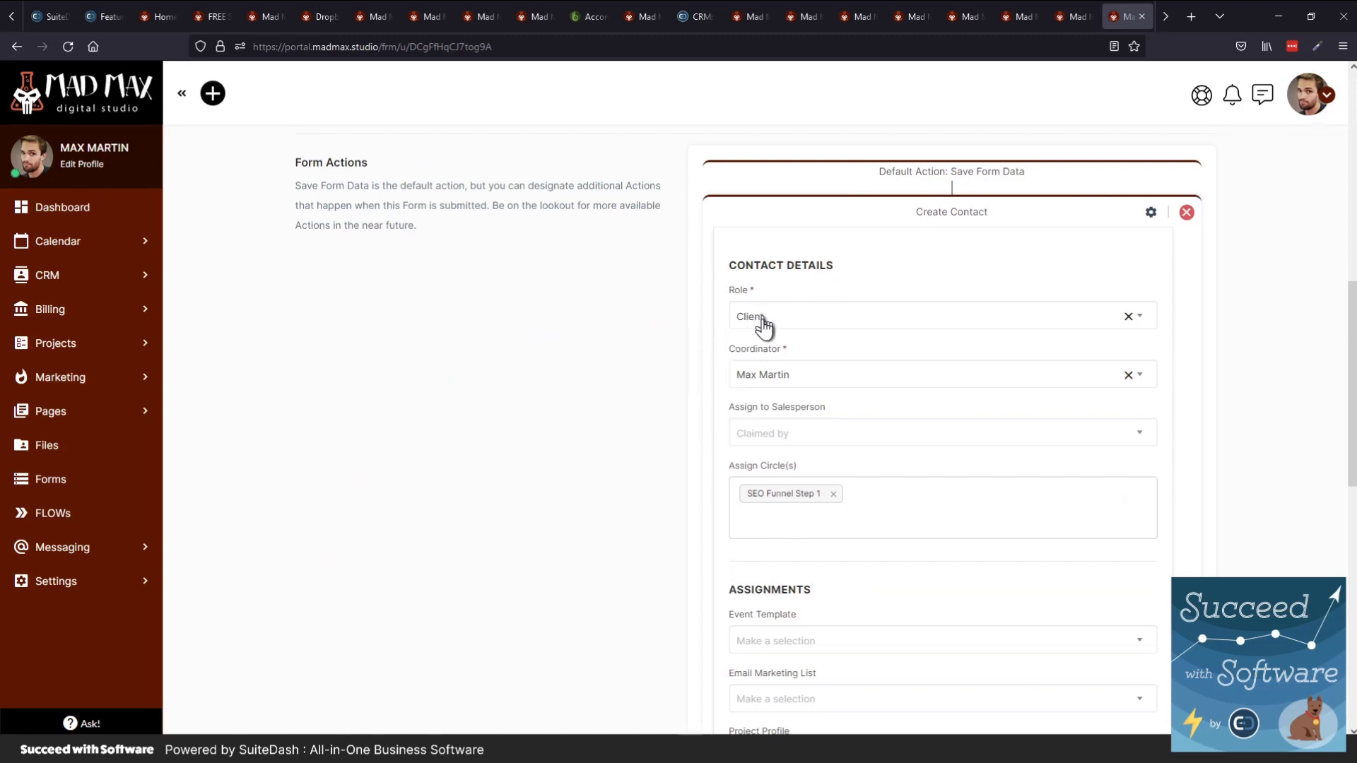
{"action": "scroll", "coordinate": [624, 322], "scroll_direction": "up", "scroll_amount": 8}
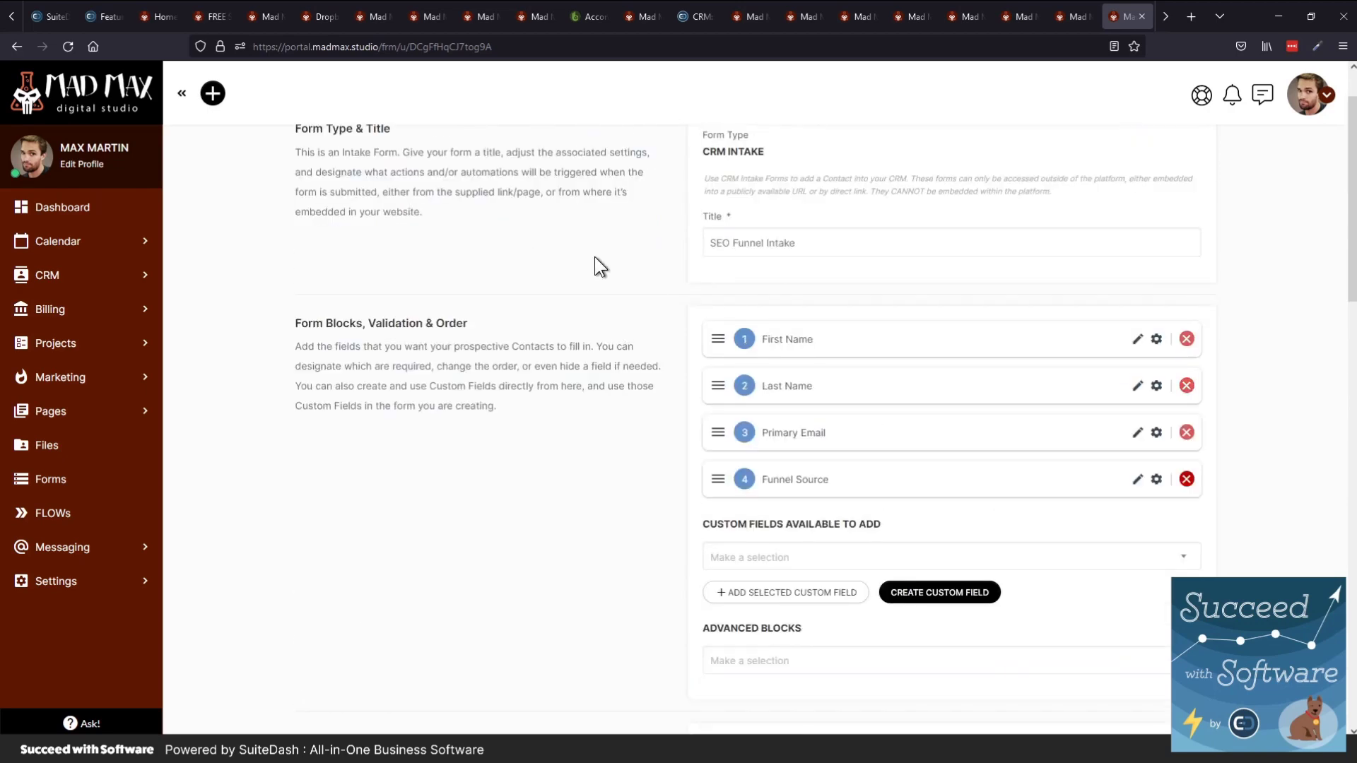
{"action": "scroll", "coordinate": [595, 257], "scroll_direction": "down", "scroll_amount": 7}
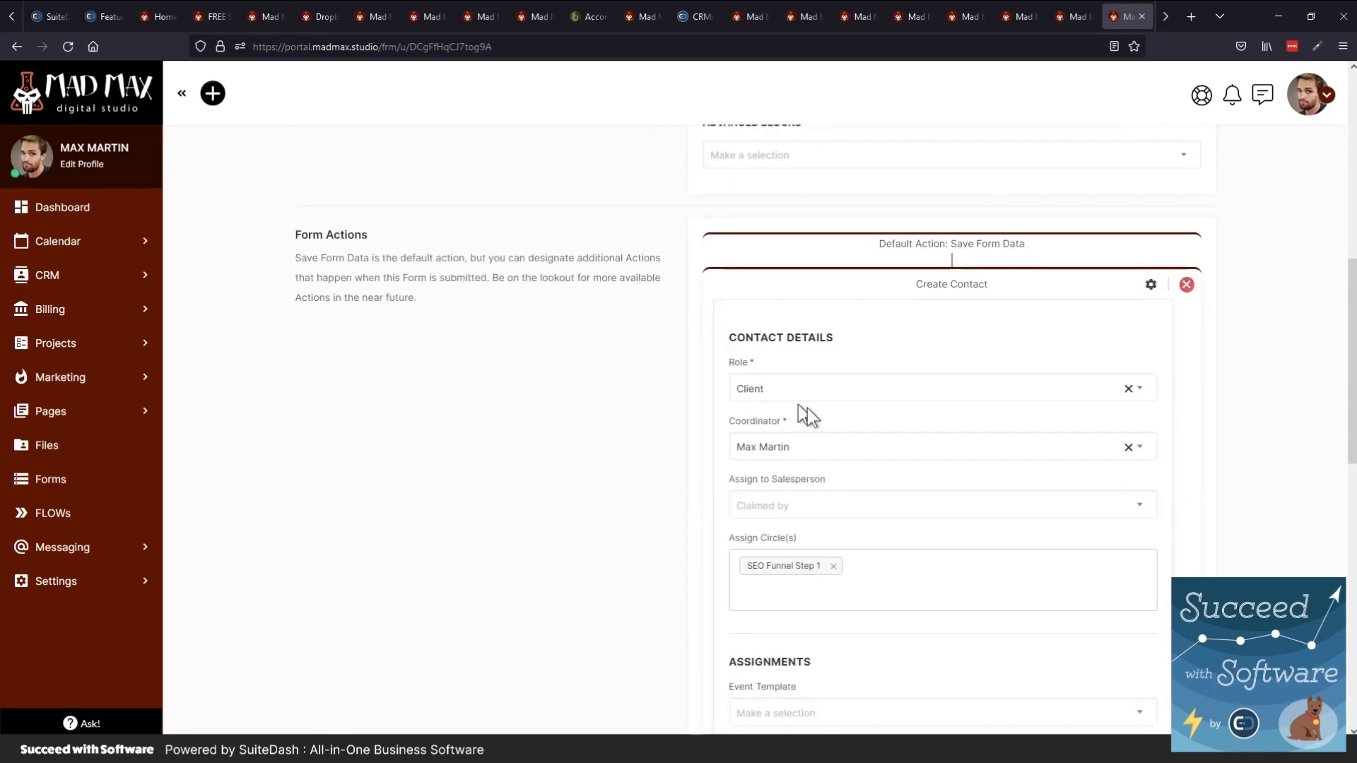
{"action": "scroll", "coordinate": [779, 465], "scroll_direction": "down", "scroll_amount": 1}
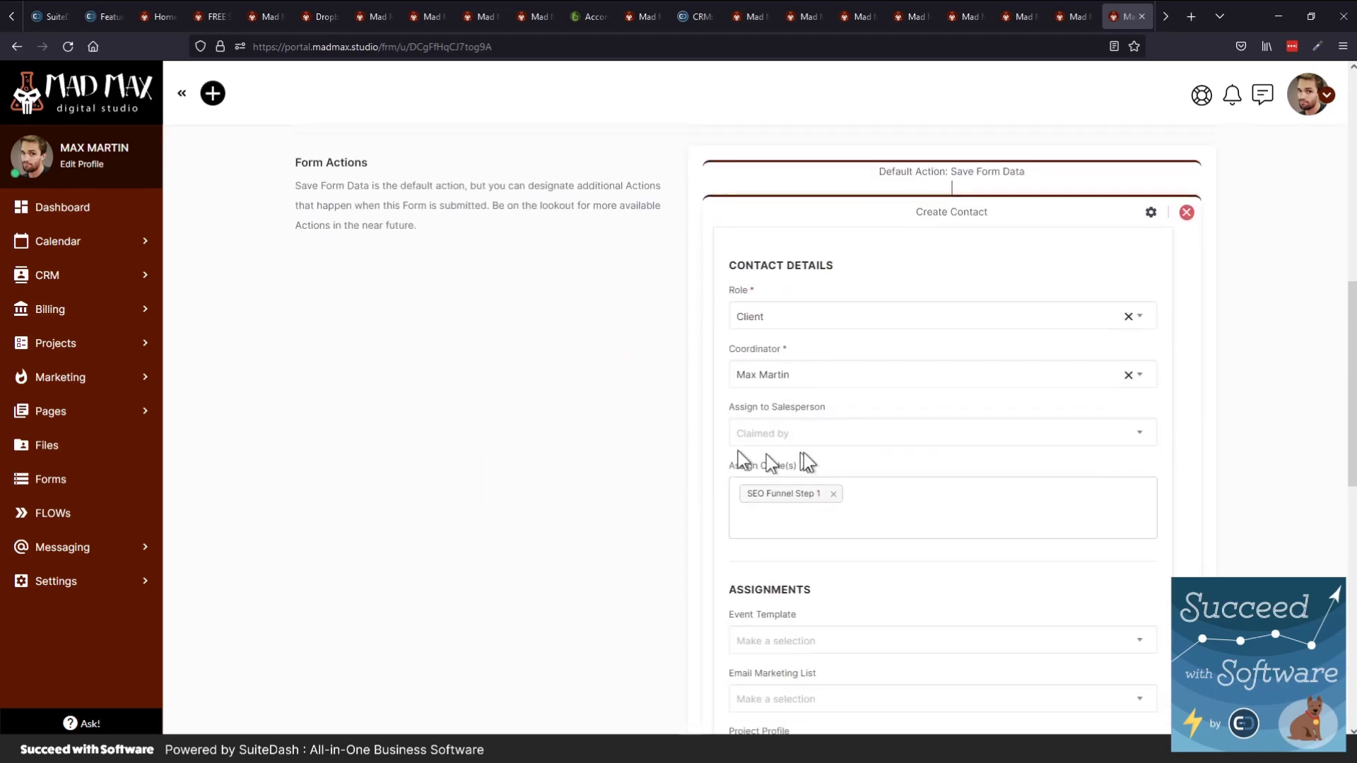
{"action": "scroll", "coordinate": [810, 450], "scroll_direction": "down", "scroll_amount": 1}
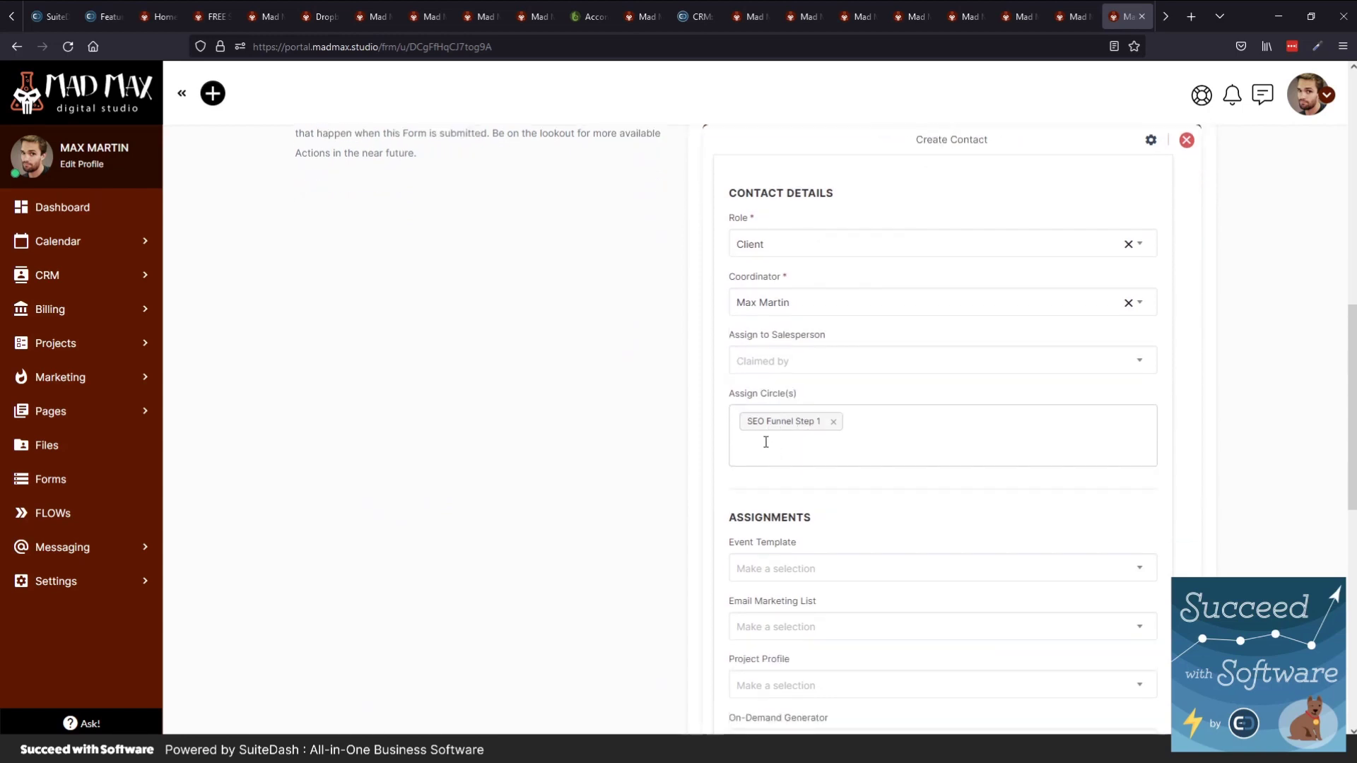
{"action": "scroll", "coordinate": [709, 454], "scroll_direction": "down", "scroll_amount": 3}
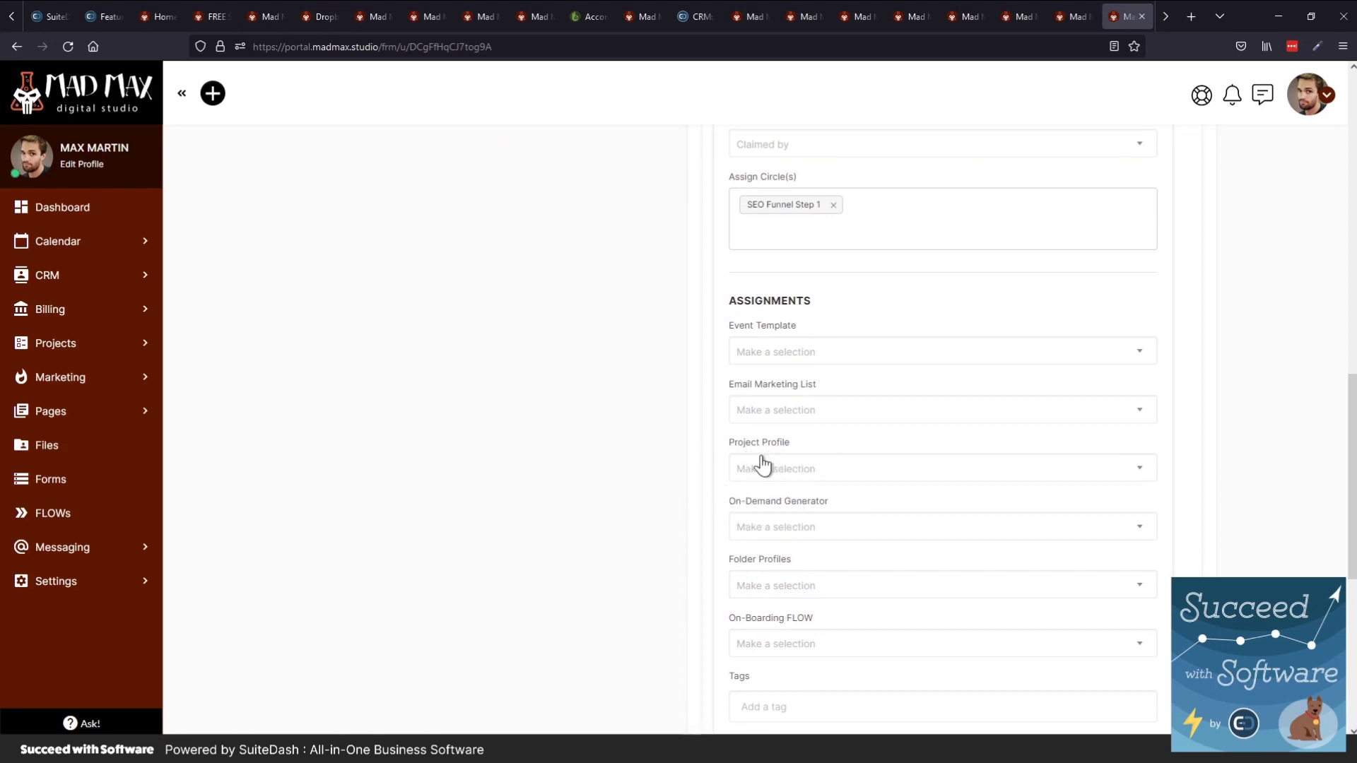
{"action": "scroll", "coordinate": [736, 469], "scroll_direction": "down", "scroll_amount": 1}
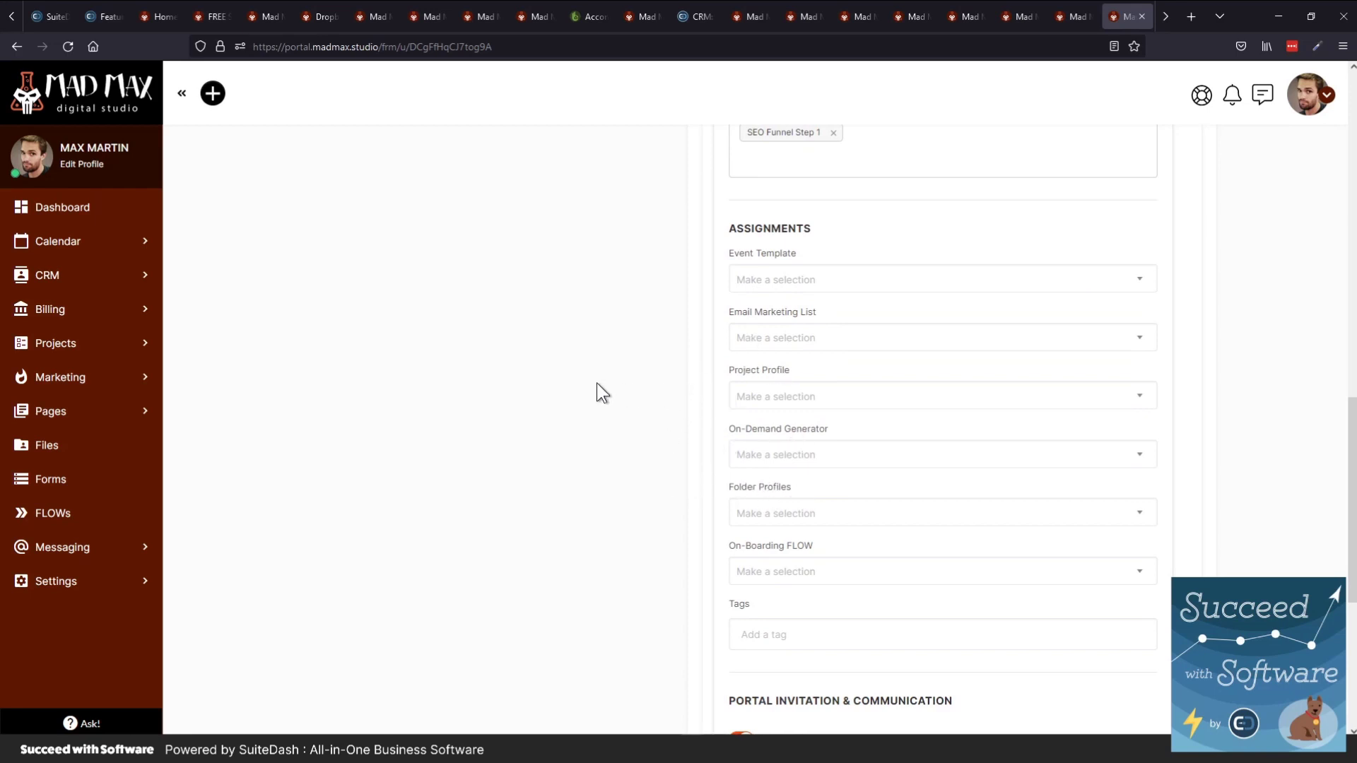
{"action": "scroll", "coordinate": [596, 383], "scroll_direction": "down", "scroll_amount": 2}
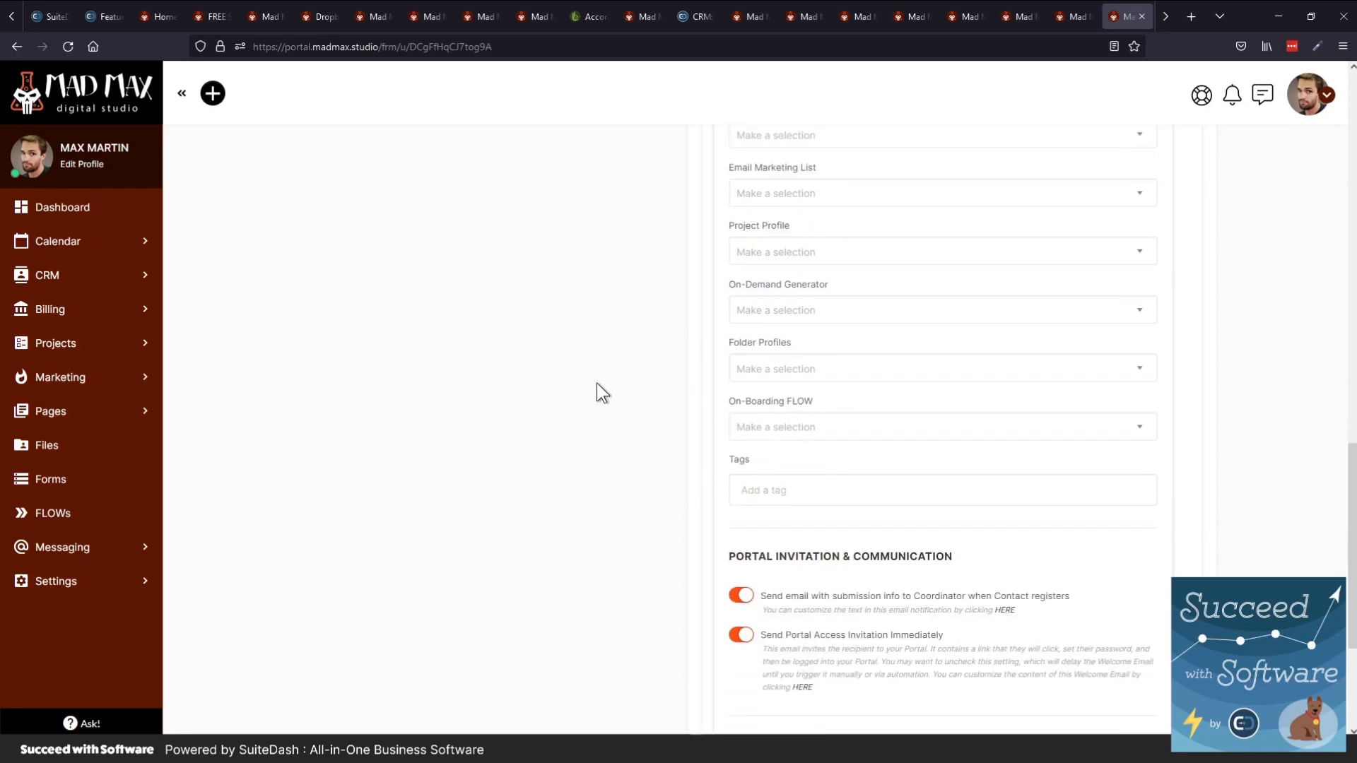
{"action": "scroll", "coordinate": [597, 383], "scroll_direction": "down", "scroll_amount": 1}
{"action": "scroll", "coordinate": [597, 383], "scroll_direction": "down", "scroll_amount": 1}
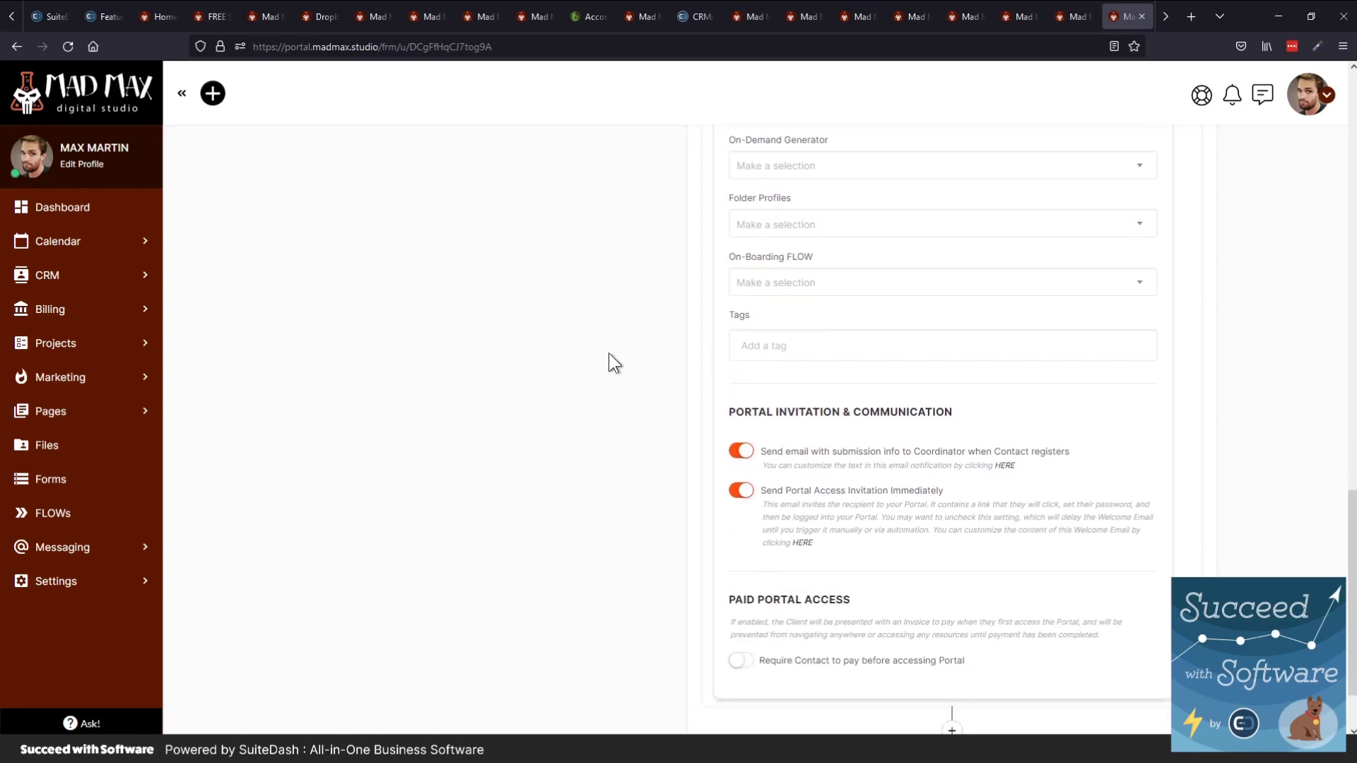
{"action": "scroll", "coordinate": [608, 353], "scroll_direction": "down", "scroll_amount": 1}
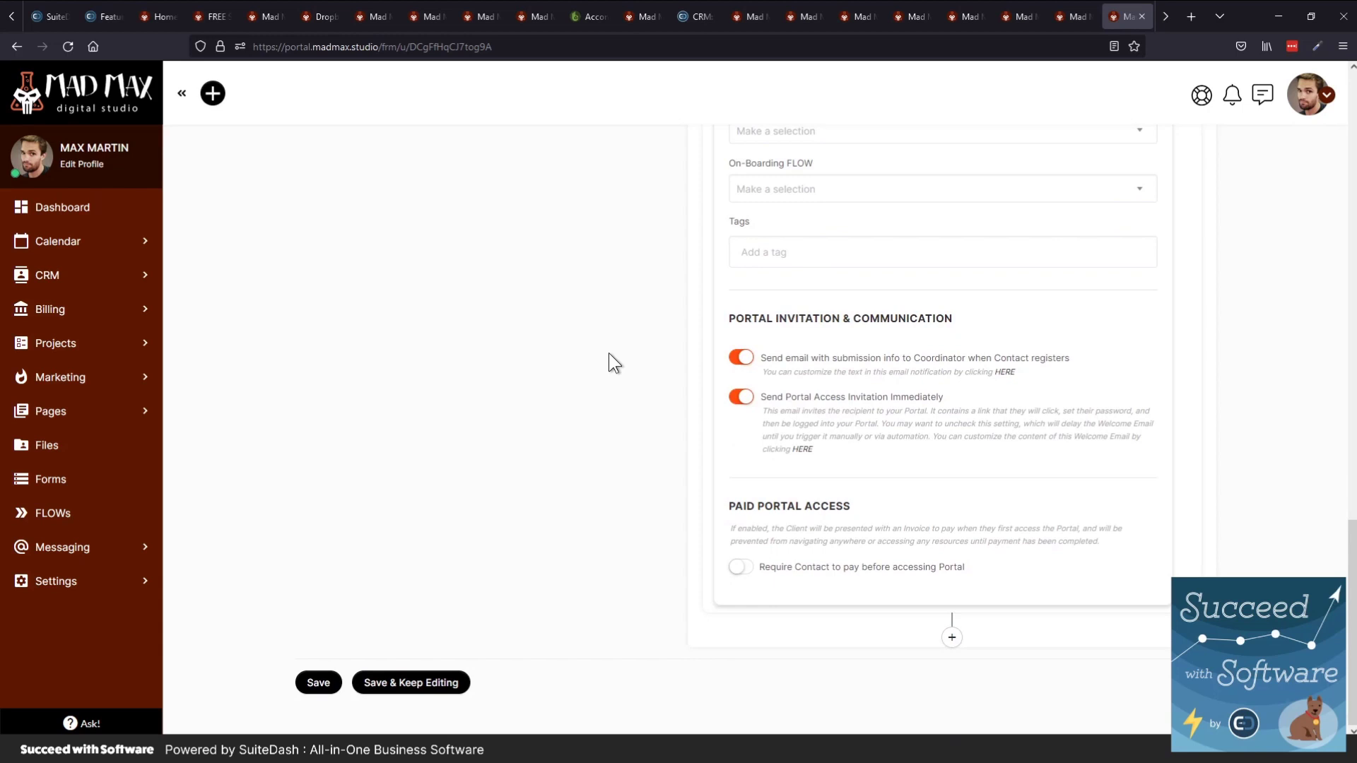
Keep the immediate portal invitation on and require payment before portal access
{"action": "left_click", "coordinate": [748, 413]}
{"action": "left_click", "coordinate": [742, 398]}
{"action": "left_click", "coordinate": [738, 567]}
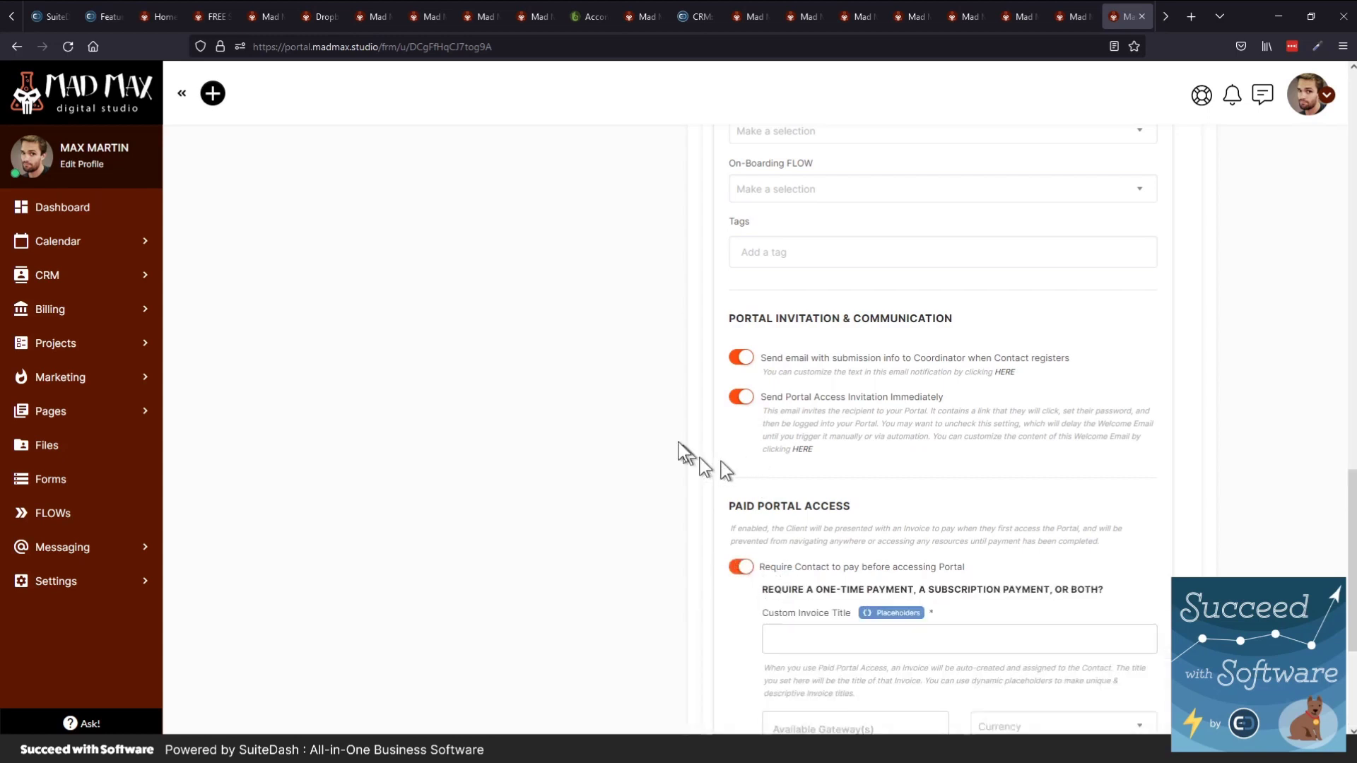
{"action": "scroll", "coordinate": [565, 401], "scroll_direction": "down", "scroll_amount": 3}
{"action": "scroll", "coordinate": [566, 394], "scroll_direction": "down", "scroll_amount": 1}
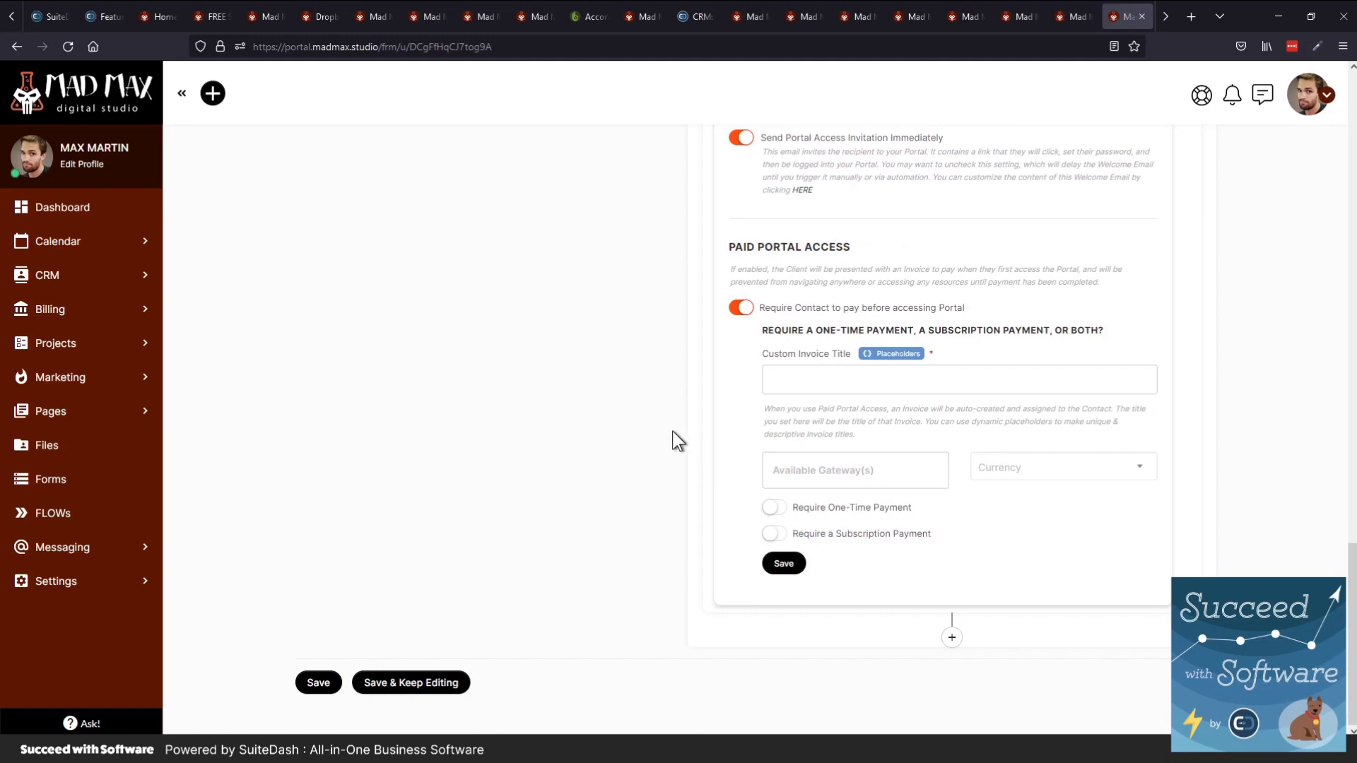
Require a one-time payment plus the $100/mo DeepFocus Lunch Subscription
{"action": "left_click", "coordinate": [791, 507]}
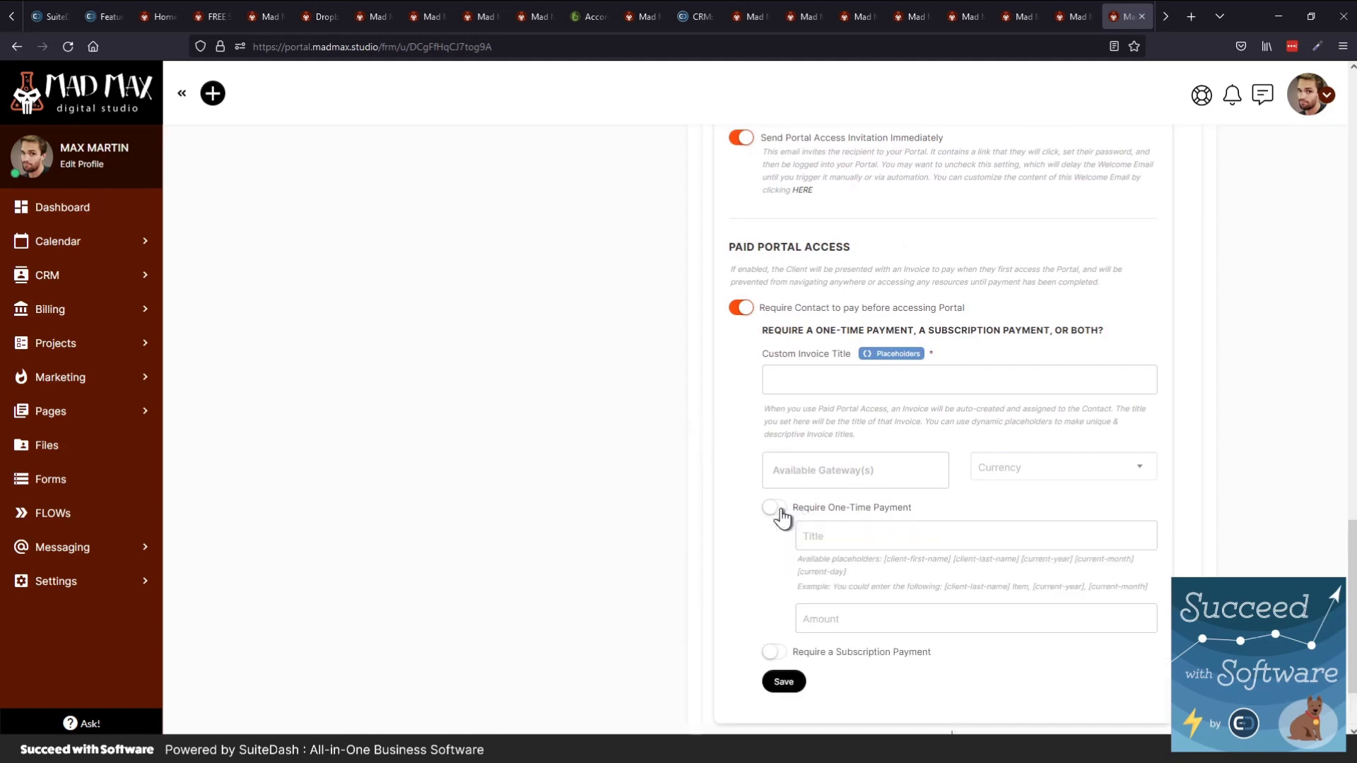
{"action": "left_click", "coordinate": [777, 651]}
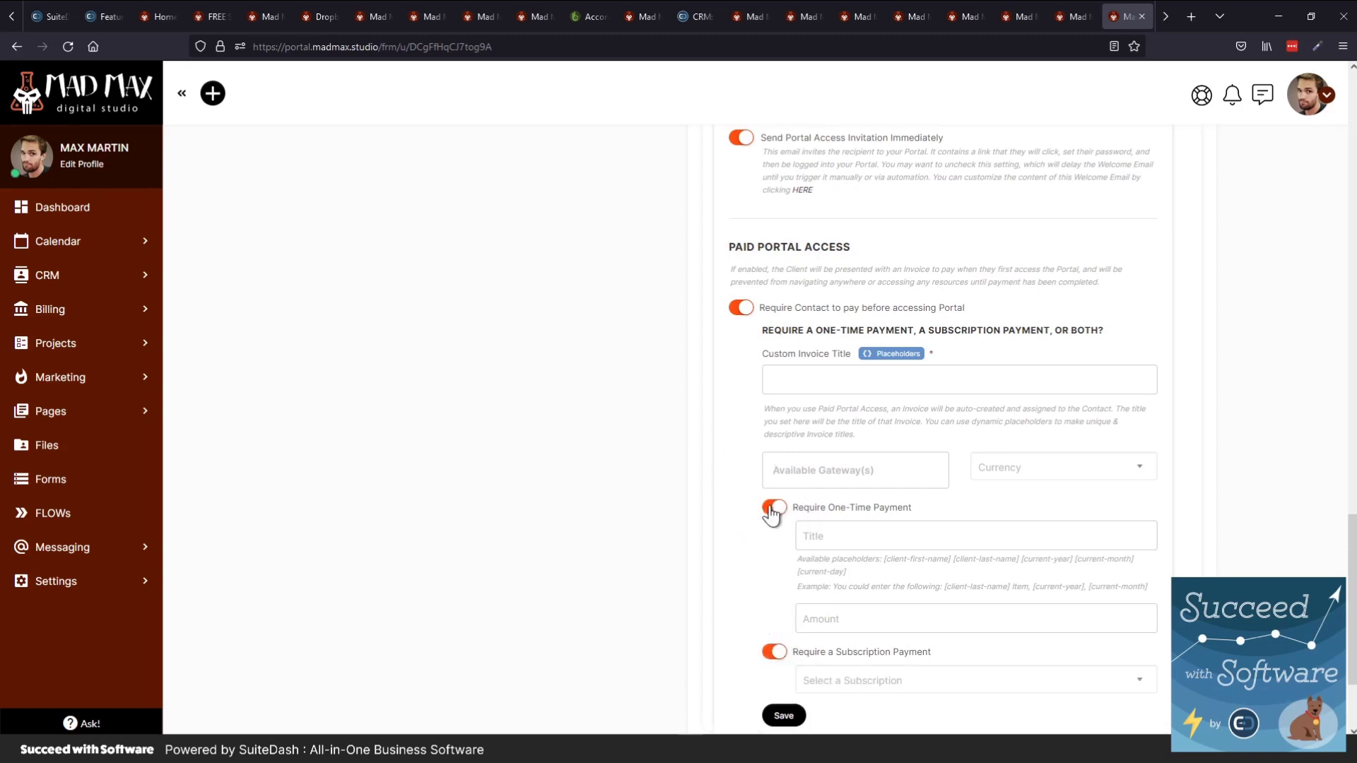
{"action": "left_click", "coordinate": [828, 684]}
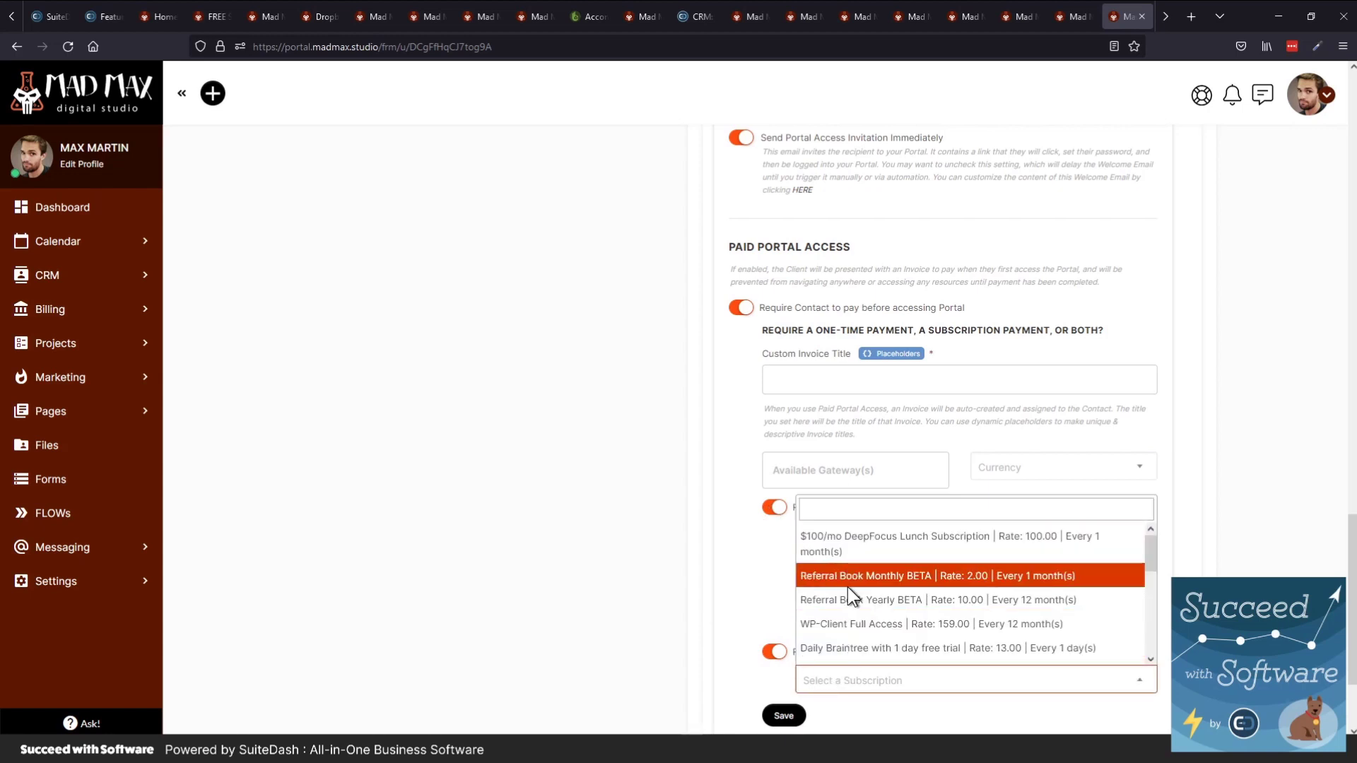
{"action": "left_click", "coordinate": [855, 560]}
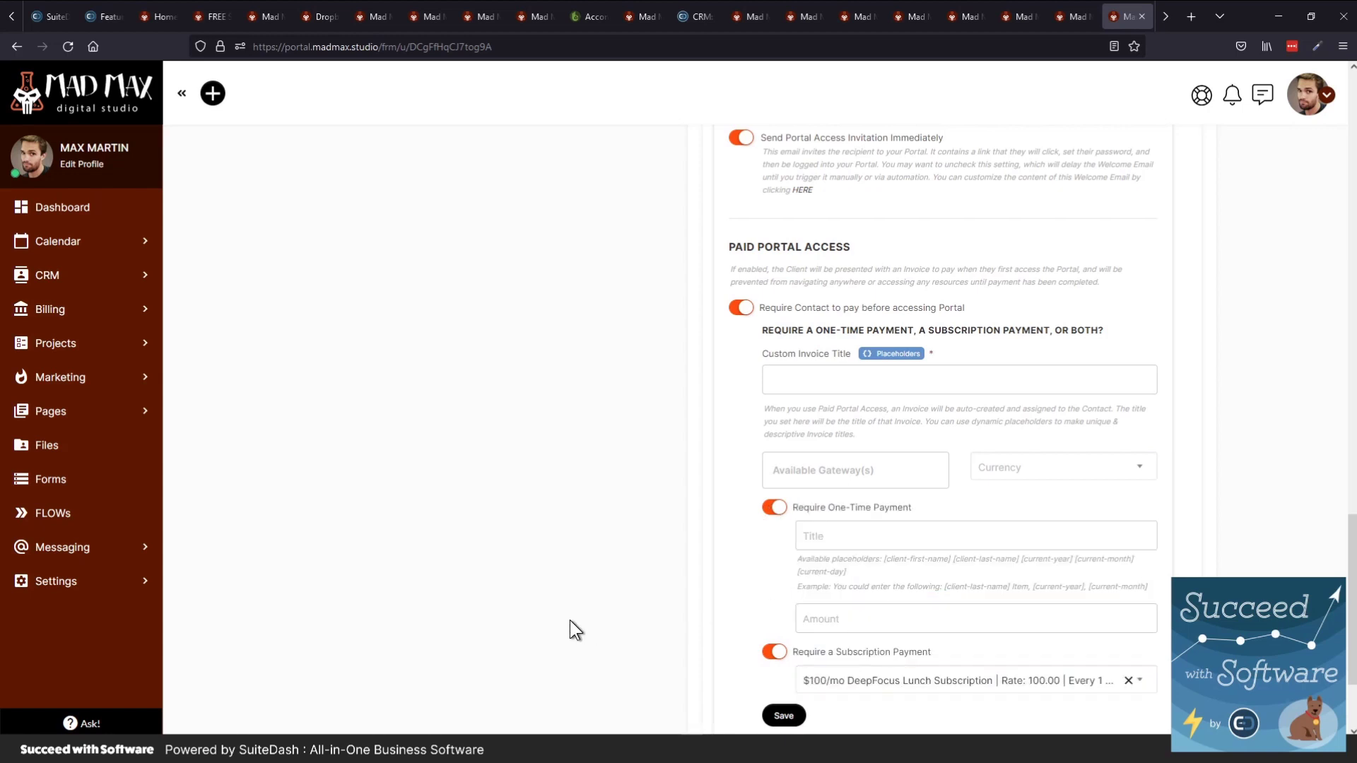
{"action": "scroll", "coordinate": [569, 622], "scroll_direction": "down", "scroll_amount": 2}
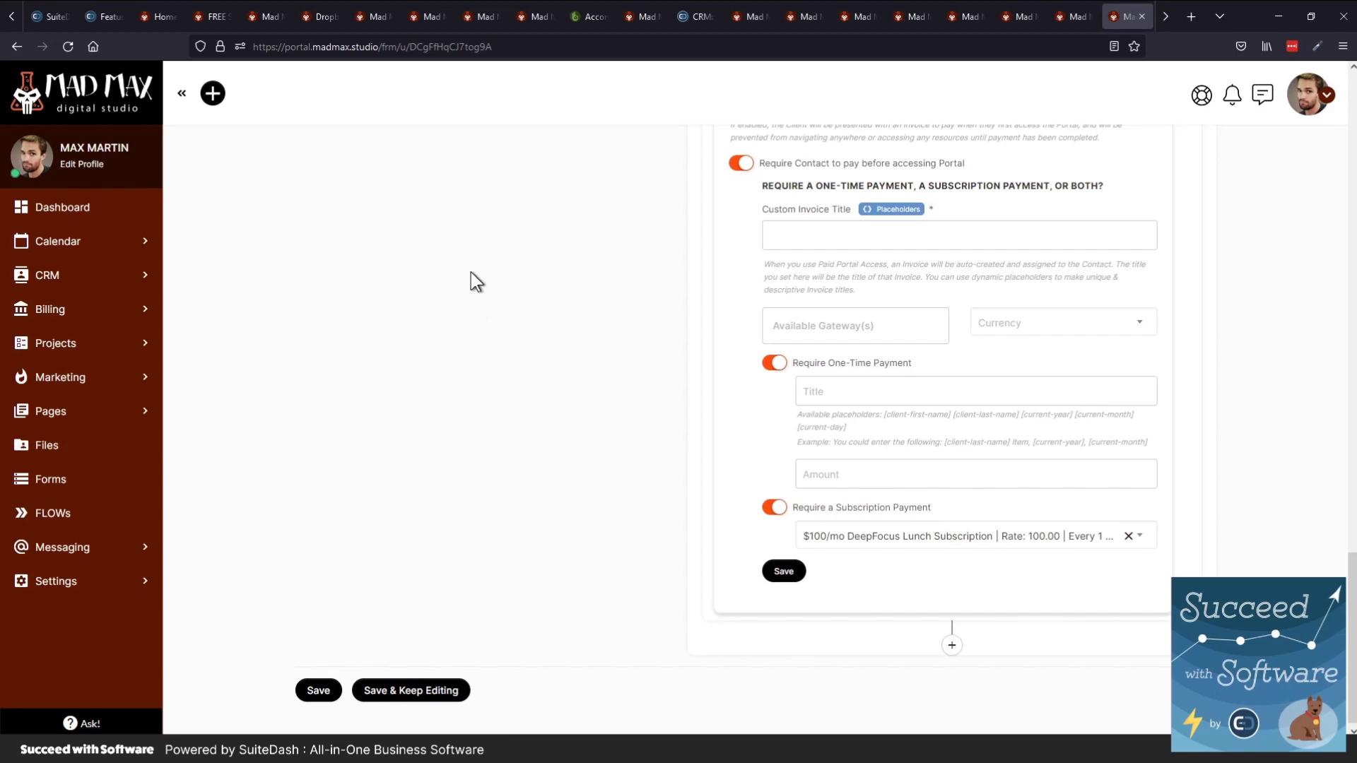
{"action": "scroll", "coordinate": [485, 403], "scroll_direction": "up", "scroll_amount": 15}
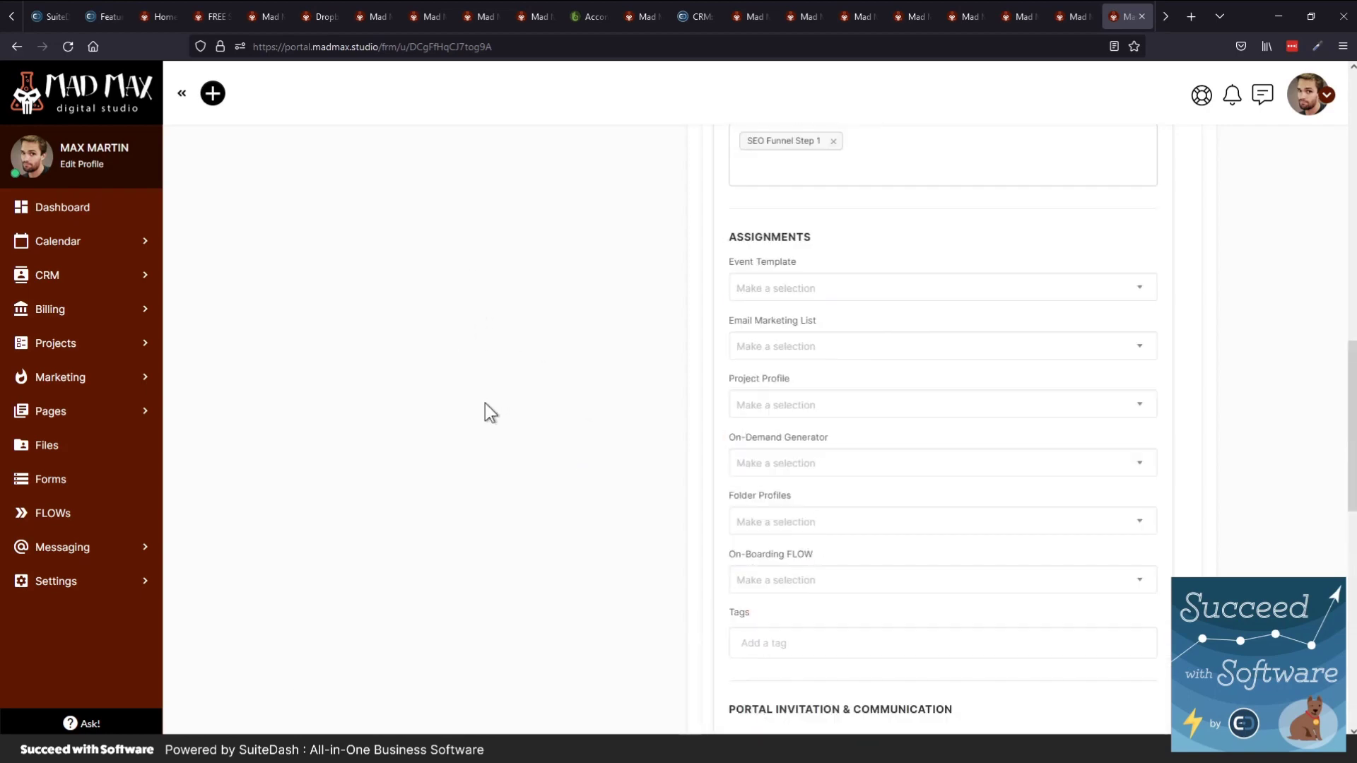
{"action": "scroll", "coordinate": [485, 403], "scroll_direction": "up", "scroll_amount": 7}
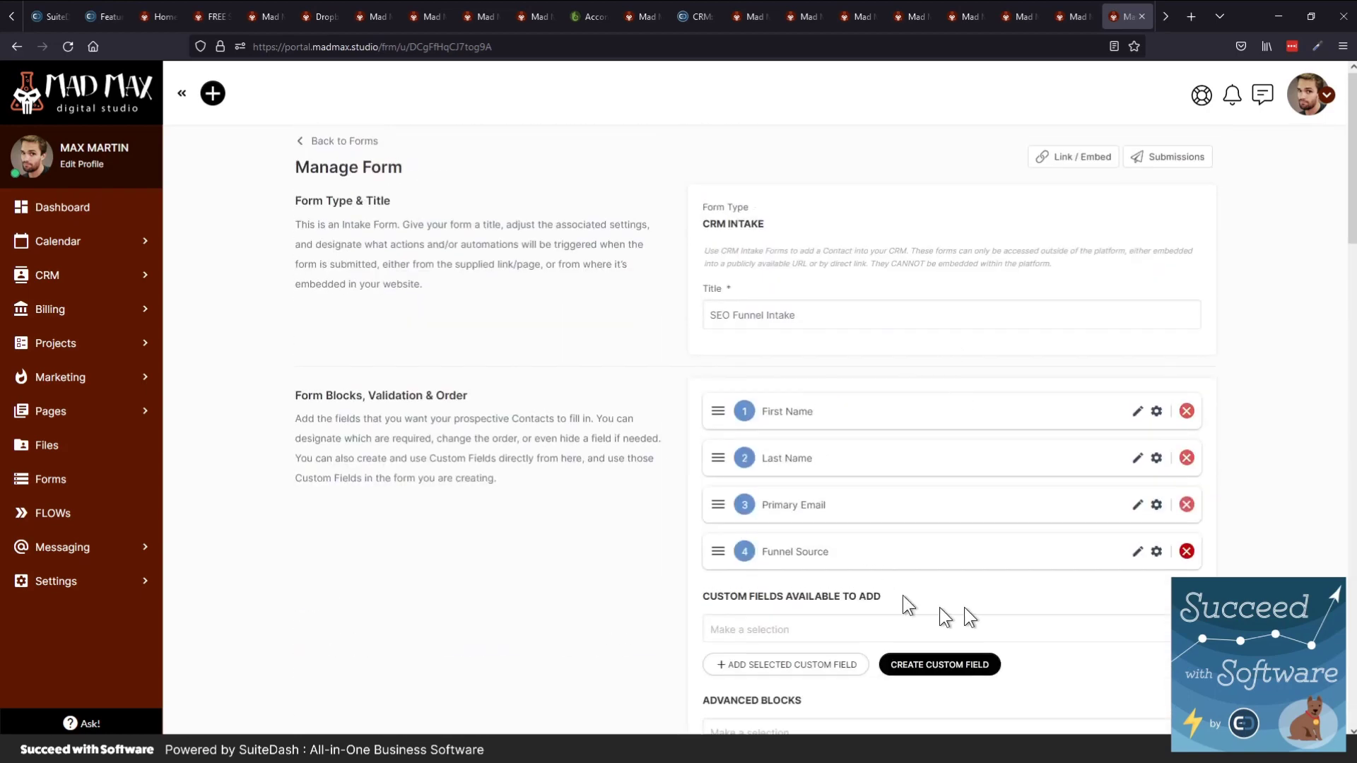
{"action": "scroll", "coordinate": [898, 594], "scroll_direction": "down", "scroll_amount": 2}
{"action": "left_click", "coordinate": [786, 601]}
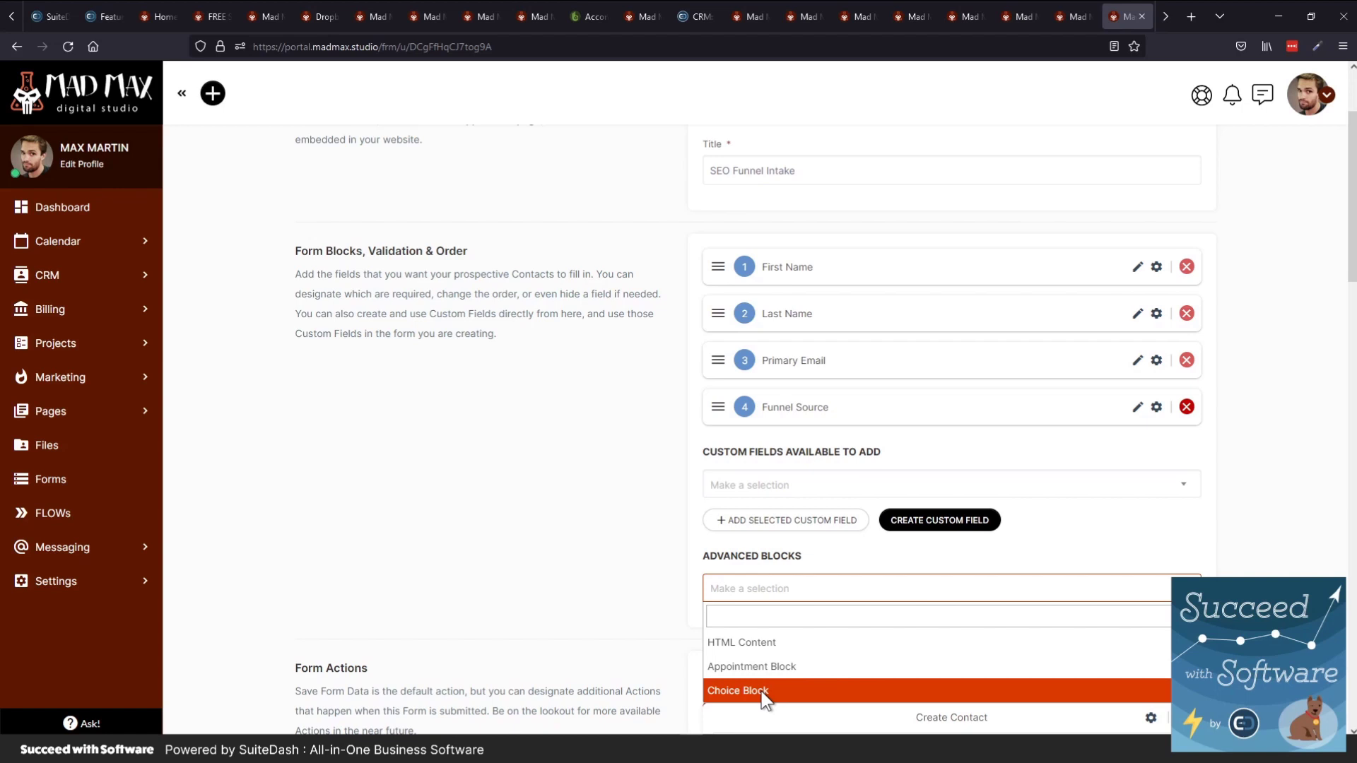
{"action": "scroll", "coordinate": [545, 545], "scroll_direction": "down", "scroll_amount": 5}
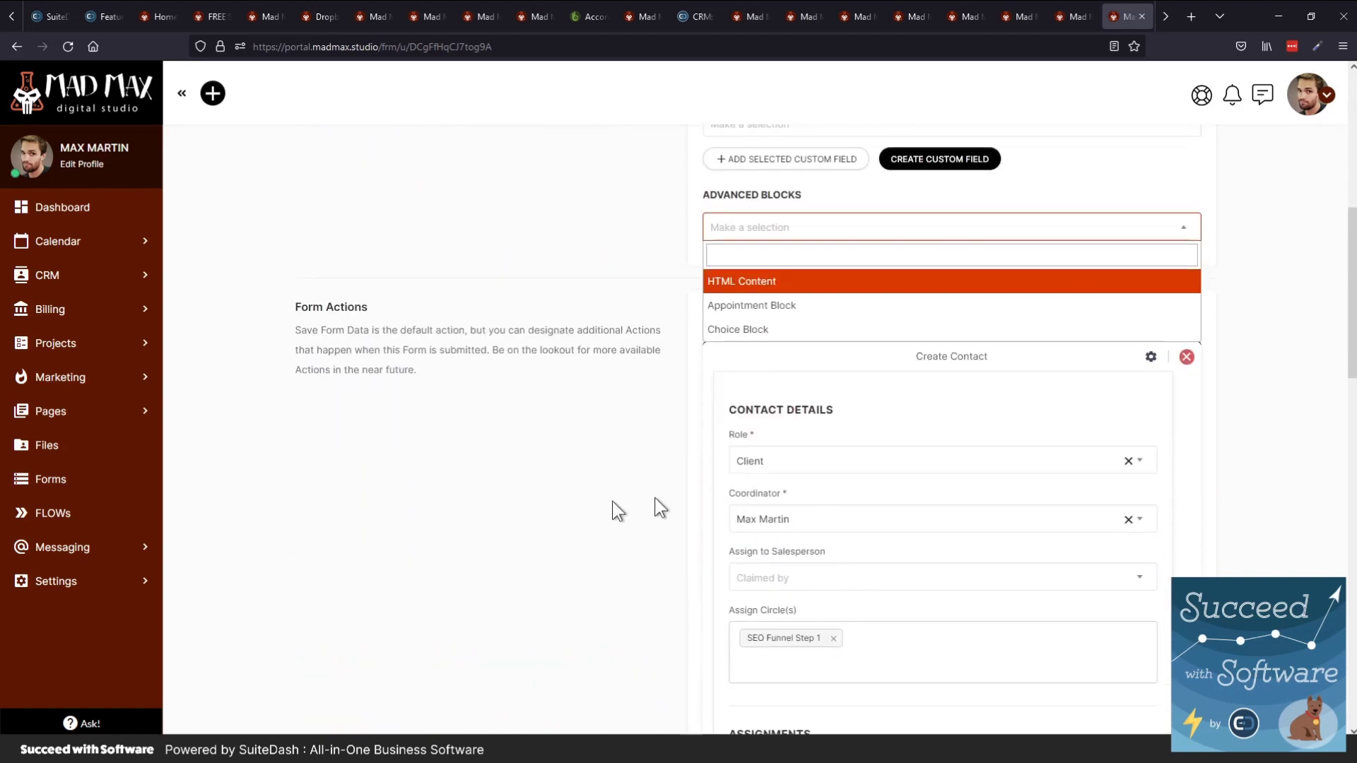
{"action": "left_click", "coordinate": [476, 442]}
{"action": "scroll", "coordinate": [491, 358], "scroll_direction": "up", "scroll_amount": 4}
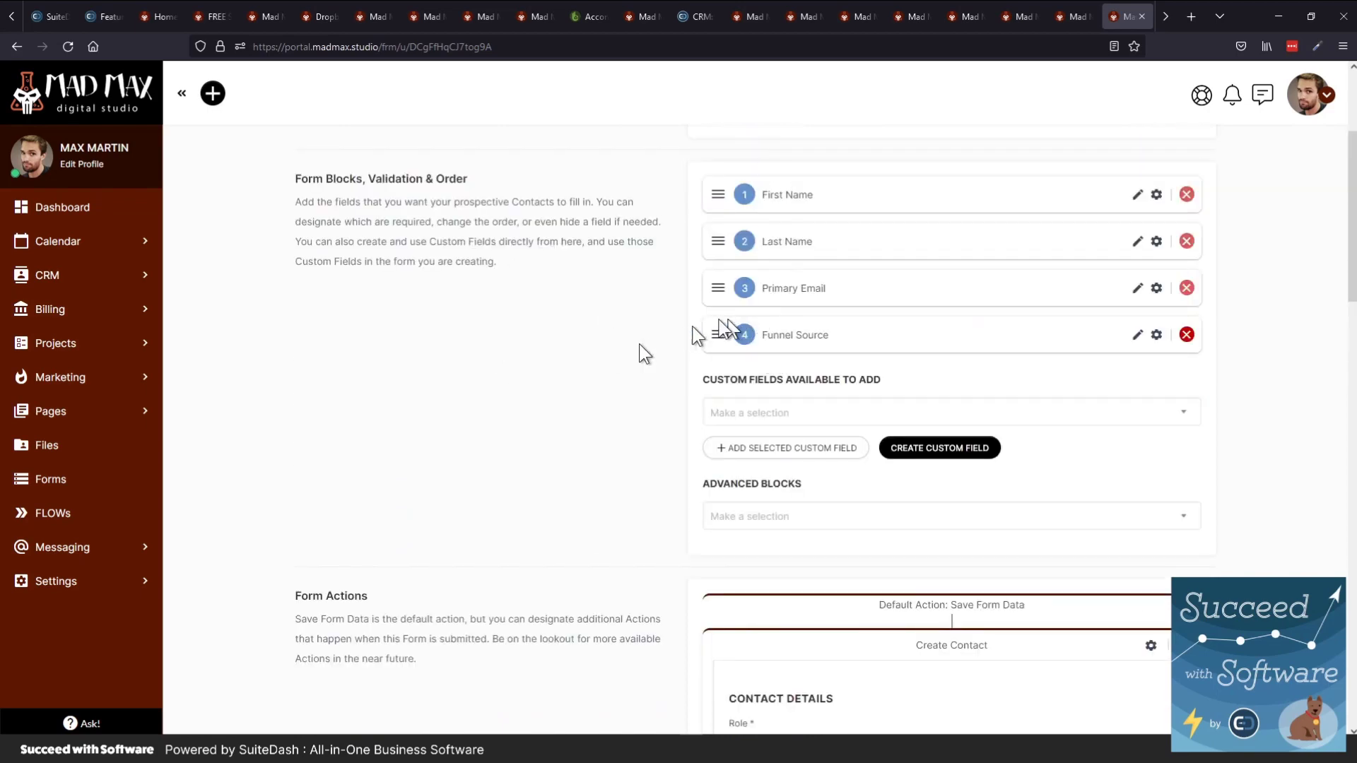
{"action": "scroll", "coordinate": [495, 406], "scroll_direction": "down", "scroll_amount": 6}
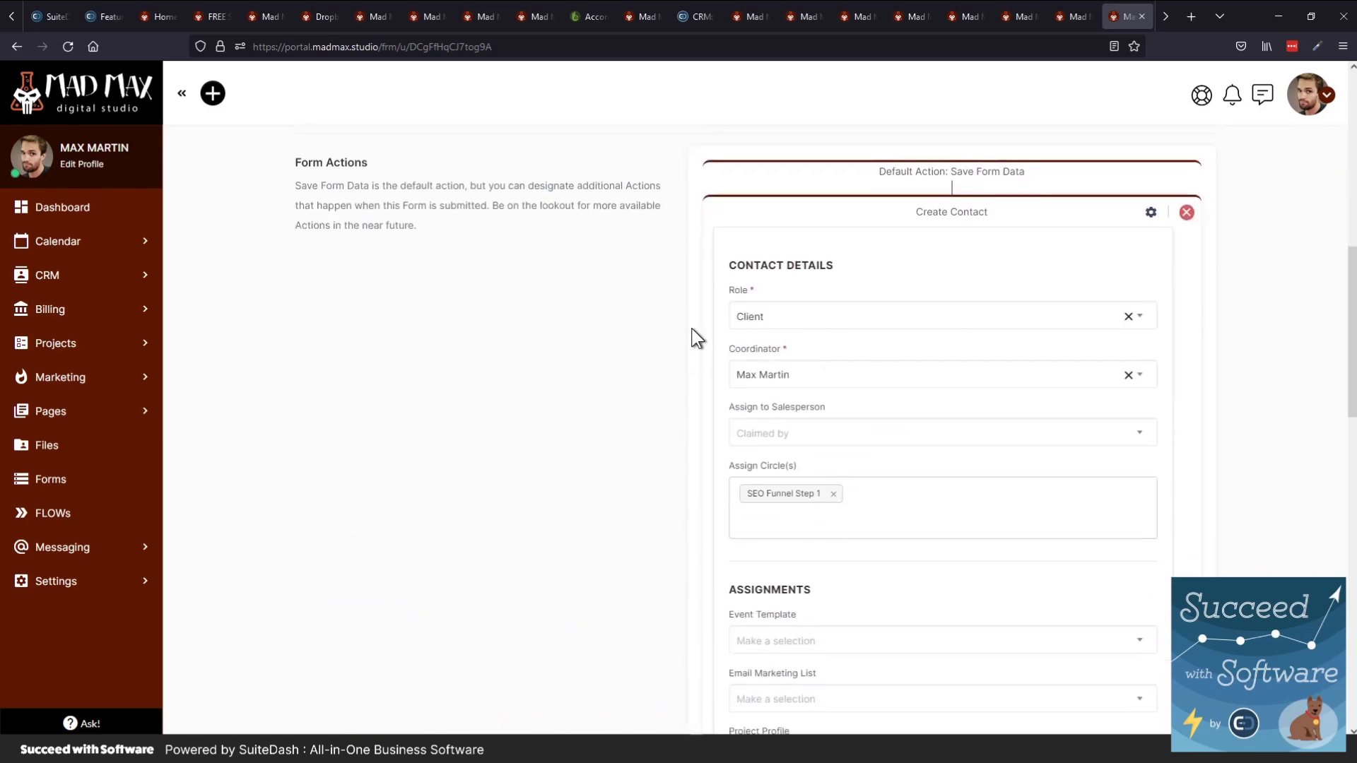
{"action": "scroll", "coordinate": [664, 346], "scroll_direction": "up", "scroll_amount": 5}
Add a Choice Block from Advanced Blocks to the SEO Funnel Intake form
{"action": "left_click", "coordinate": [727, 447]}
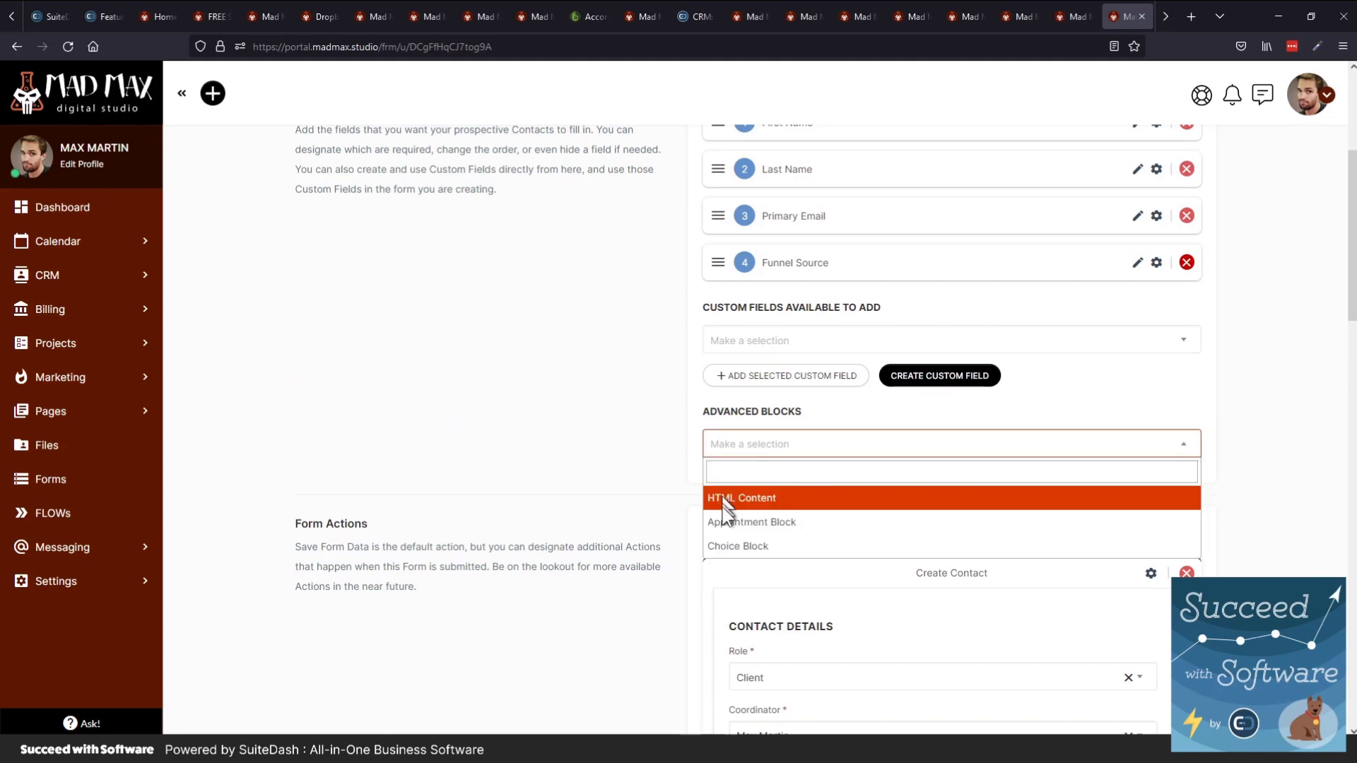
{"action": "left_click", "coordinate": [736, 545]}
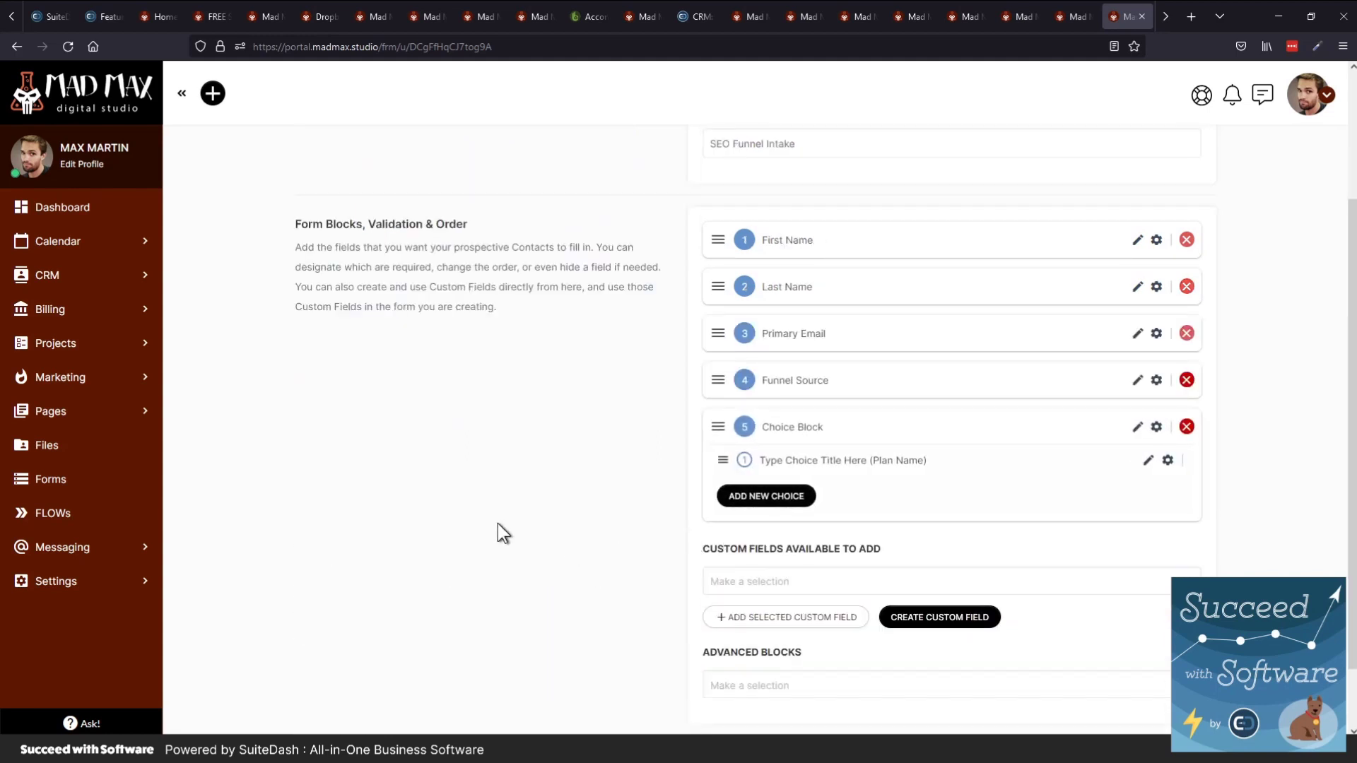
{"action": "scroll", "coordinate": [497, 523], "scroll_direction": "down", "scroll_amount": 1}
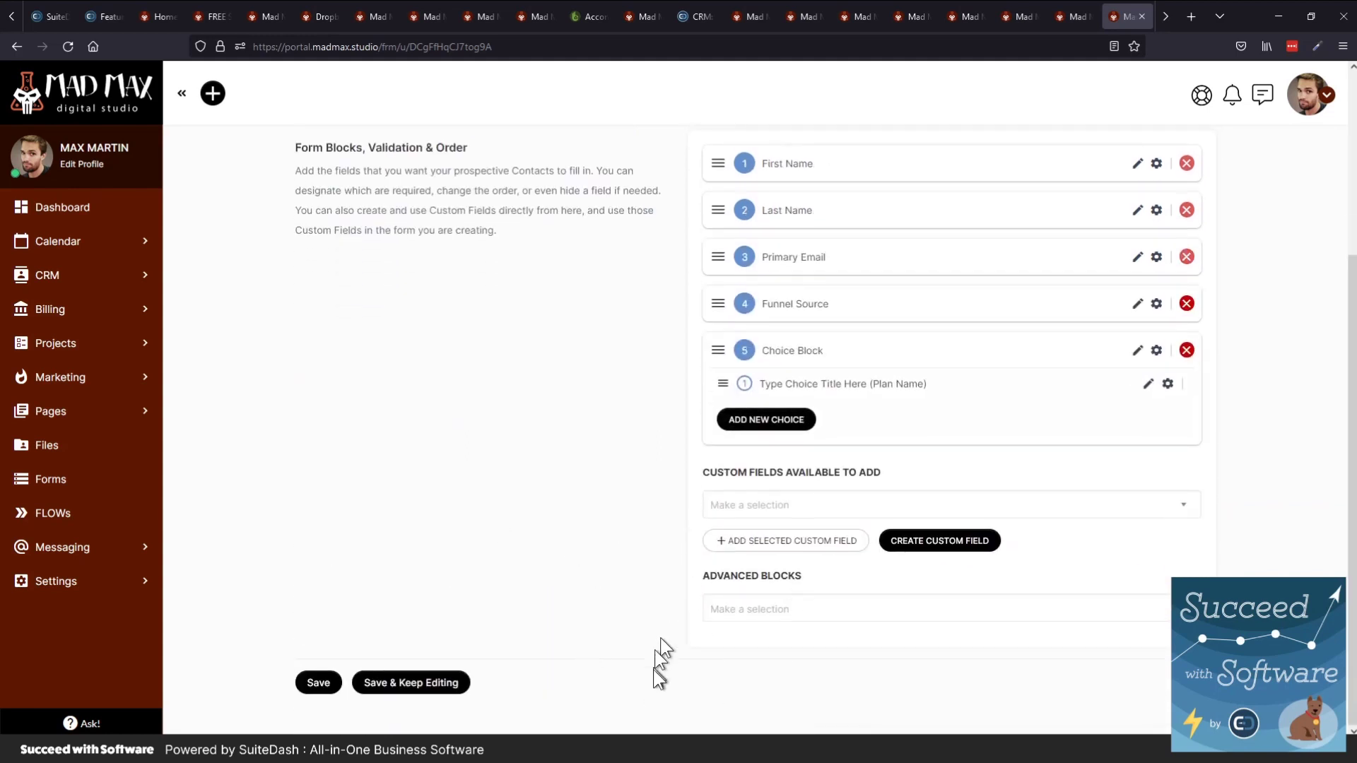
{"action": "scroll", "coordinate": [636, 615], "scroll_direction": "up", "scroll_amount": 2}
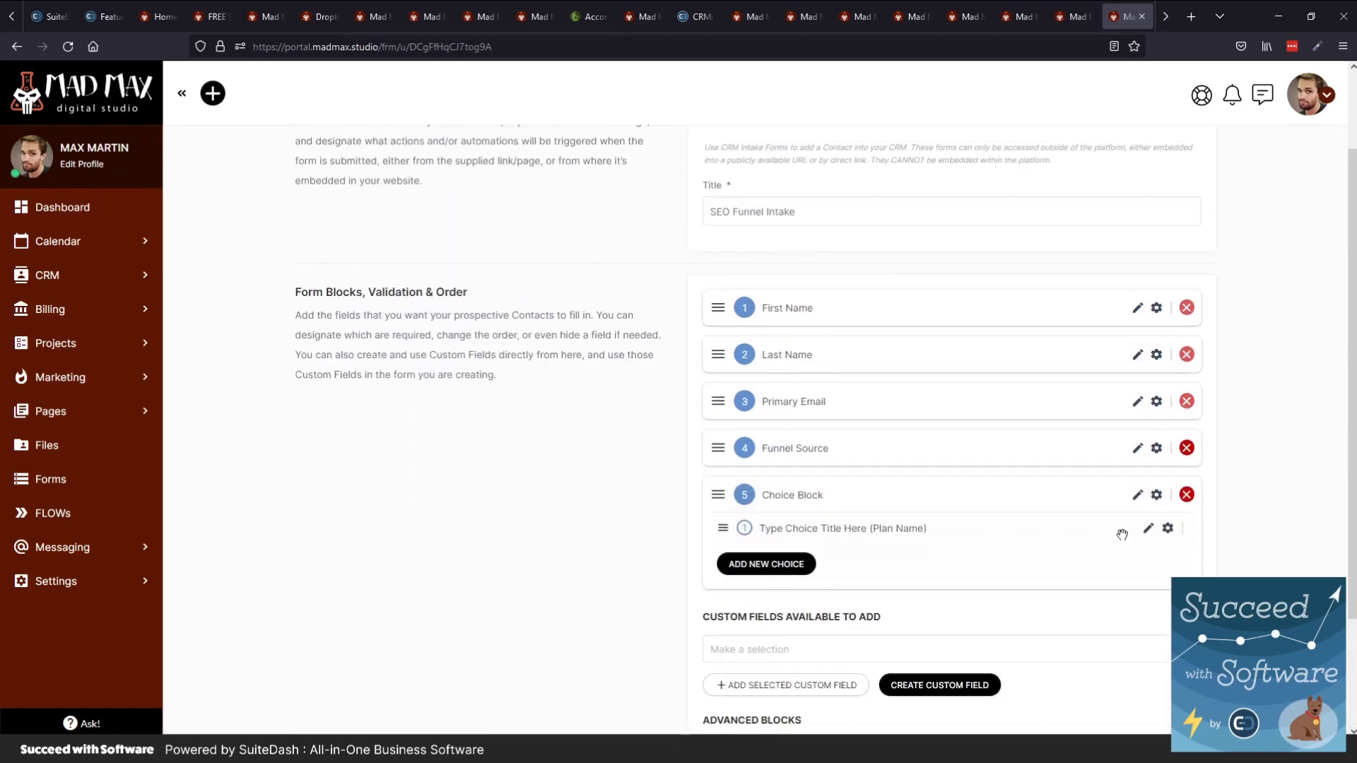
Inspect the first choice's title and settings, then add three more choices
{"action": "left_click", "coordinate": [1149, 530]}
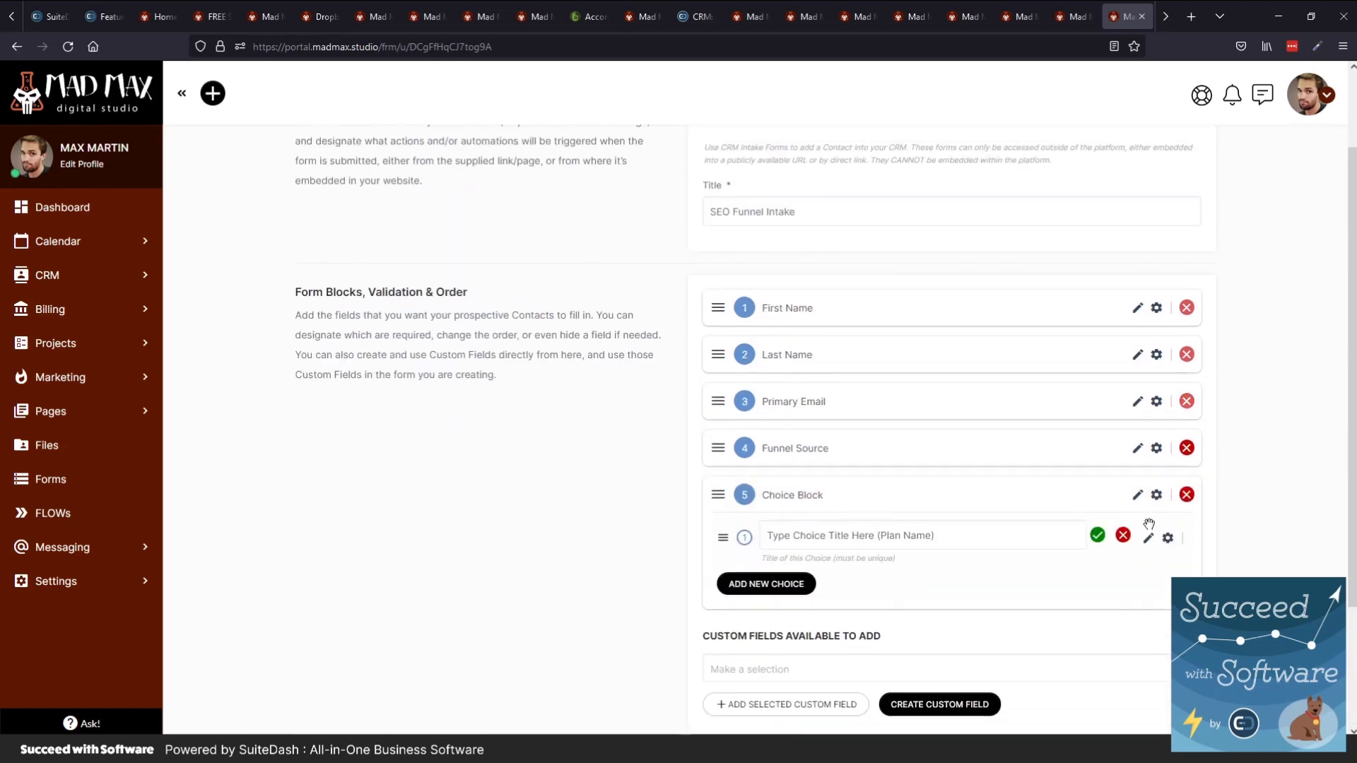
{"action": "left_click", "coordinate": [1096, 537]}
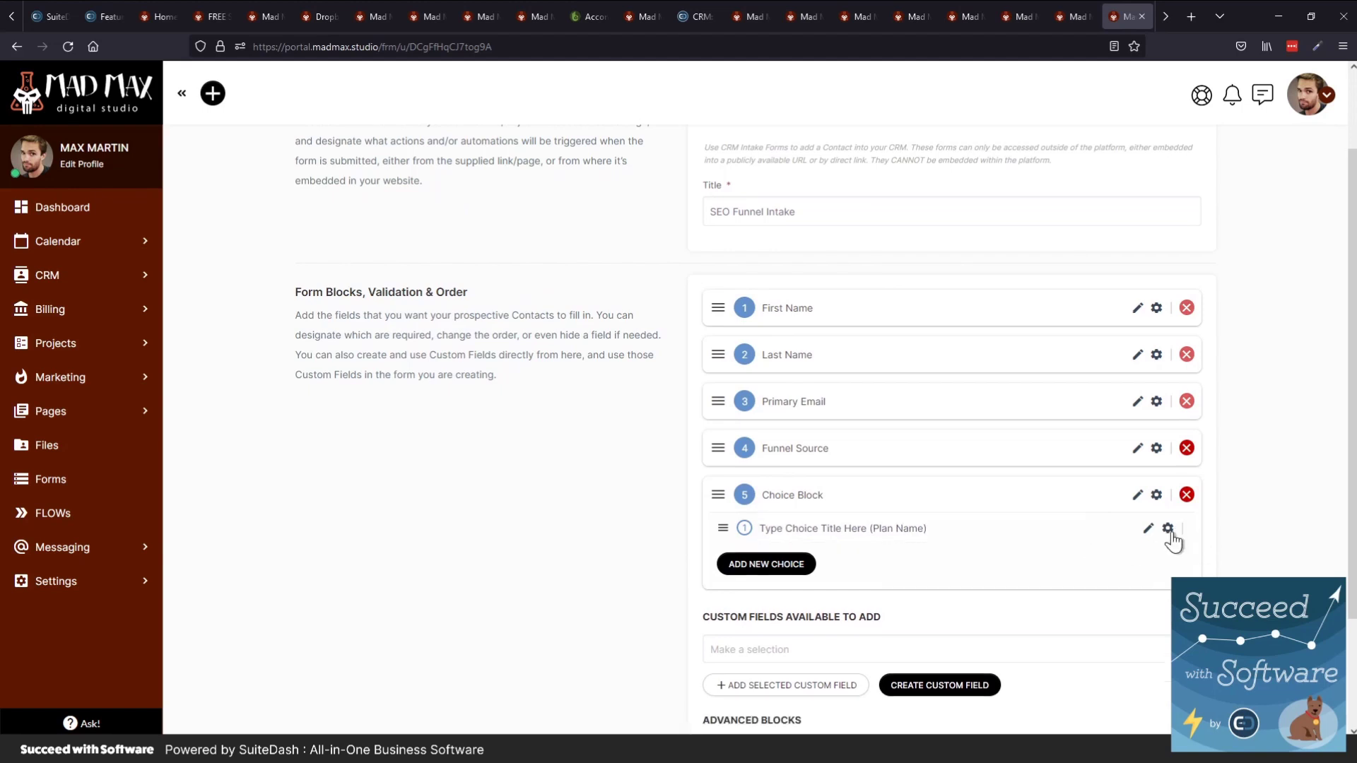
{"action": "left_click", "coordinate": [1169, 530]}
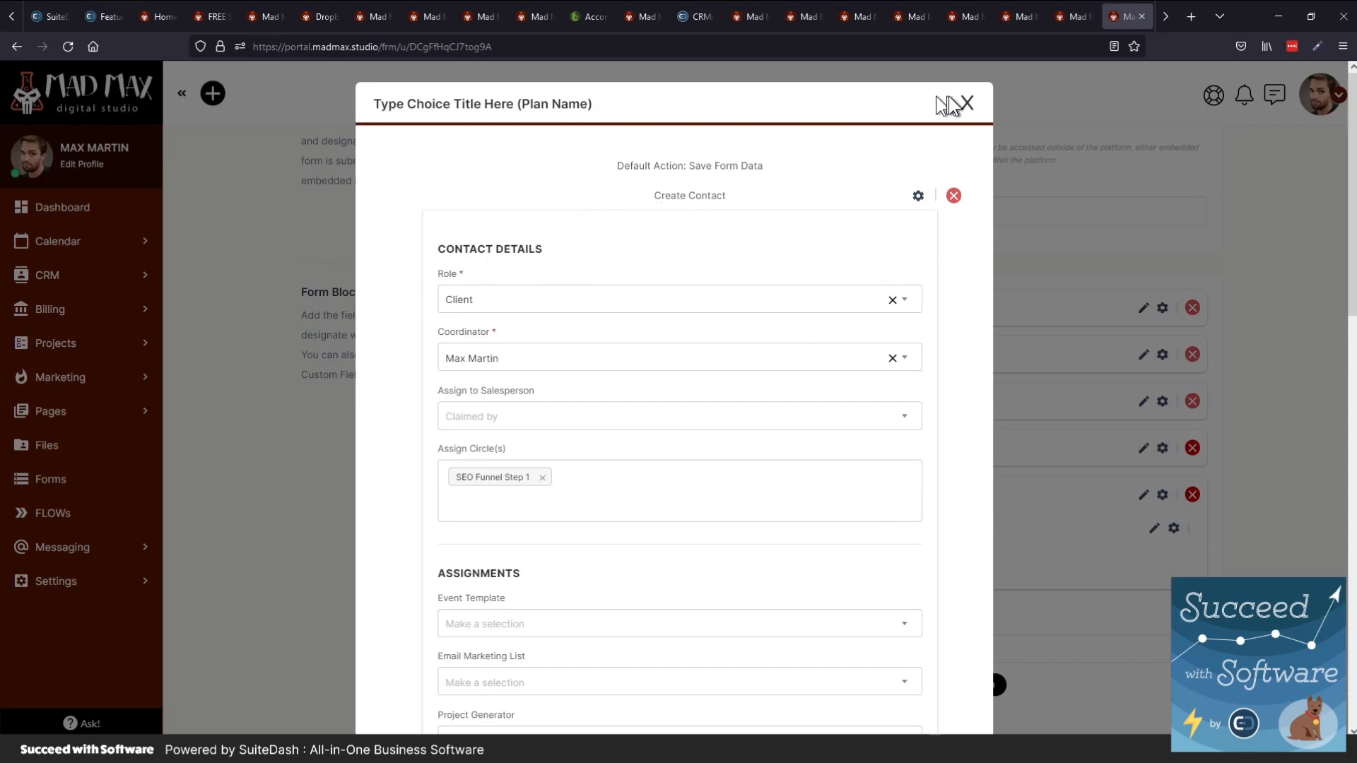
{"action": "left_click", "coordinate": [968, 103]}
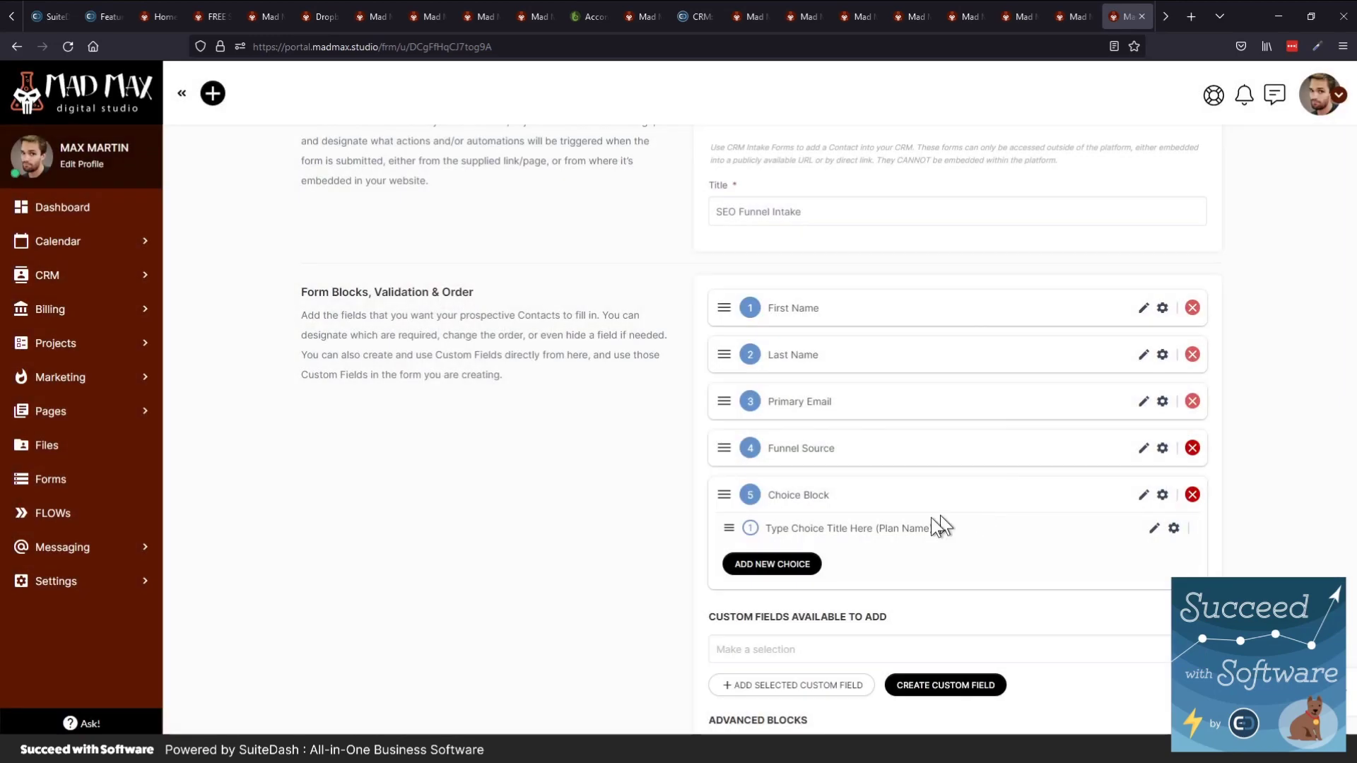
{"action": "left_click", "coordinate": [759, 562]}
{"action": "left_click", "coordinate": [762, 593]}
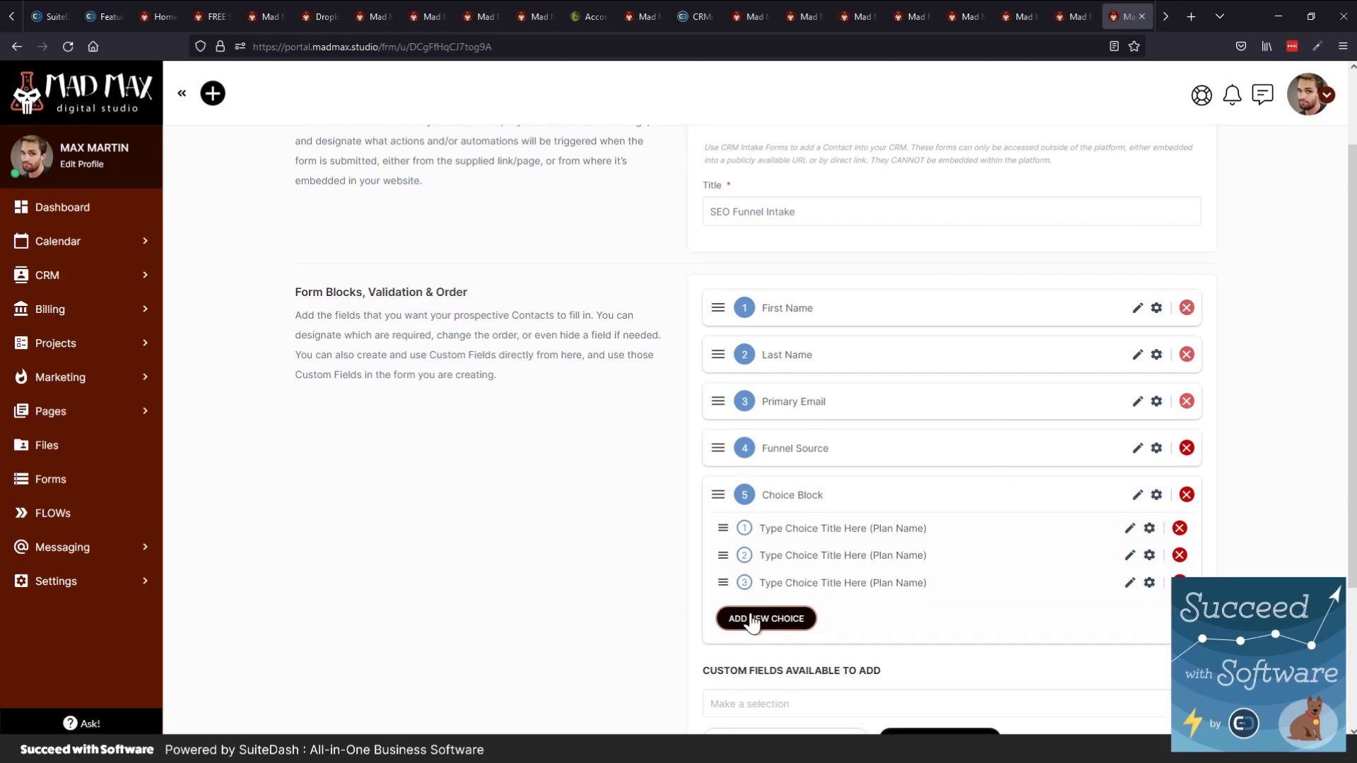
{"action": "left_click", "coordinate": [761, 618]}
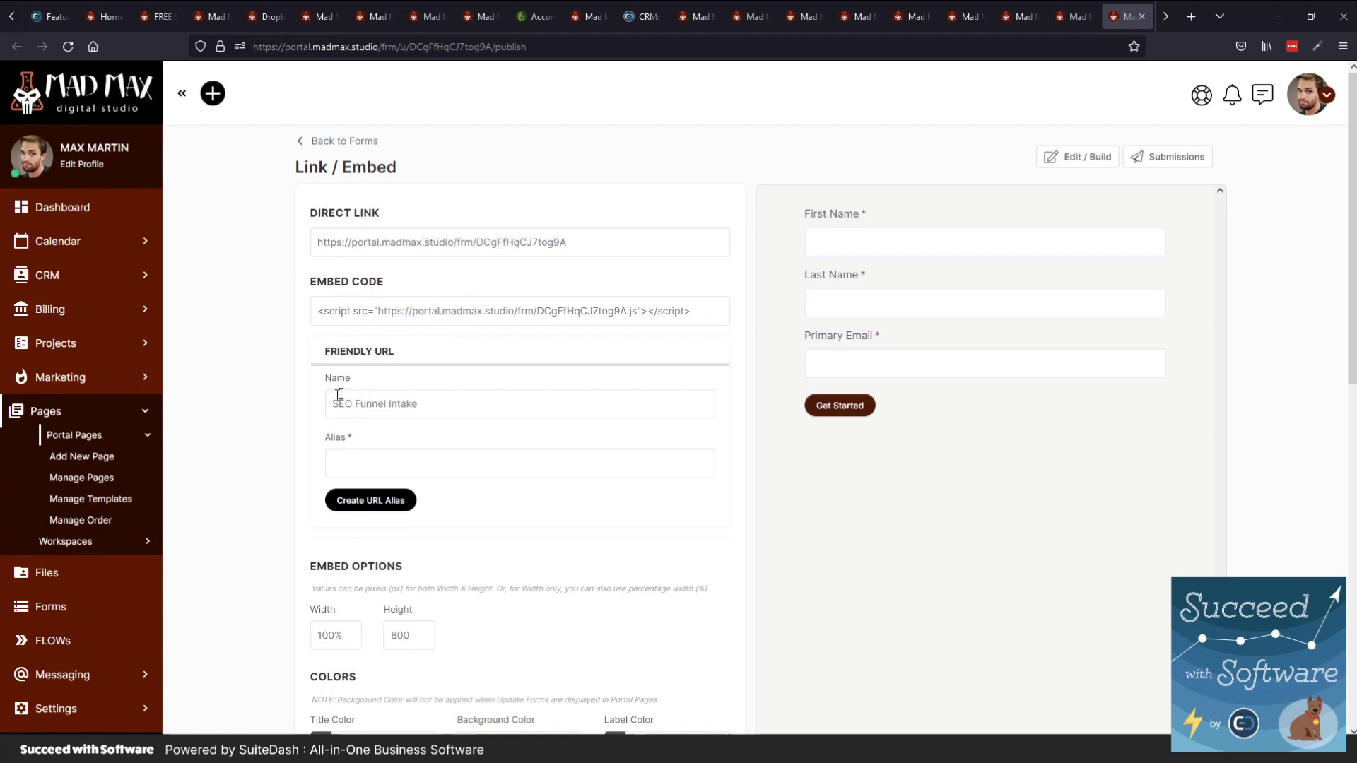
Save the friendly URL alias 'funnel-intake' and copy portal.madmax.studio/funnel-intake
{"action": "left_click", "coordinate": [388, 461]}
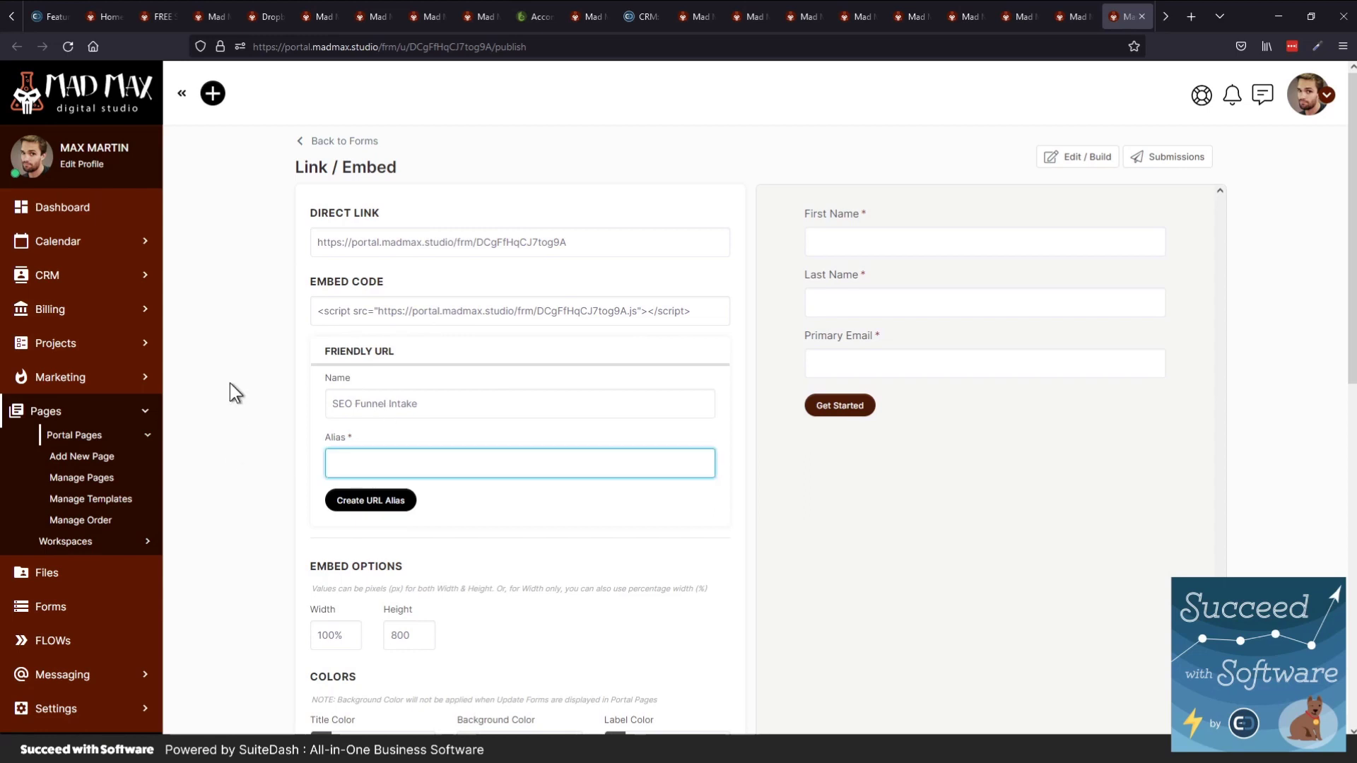
{"action": "type", "text": "funnel-intake"}
{"action": "left_click", "coordinate": [372, 502]}
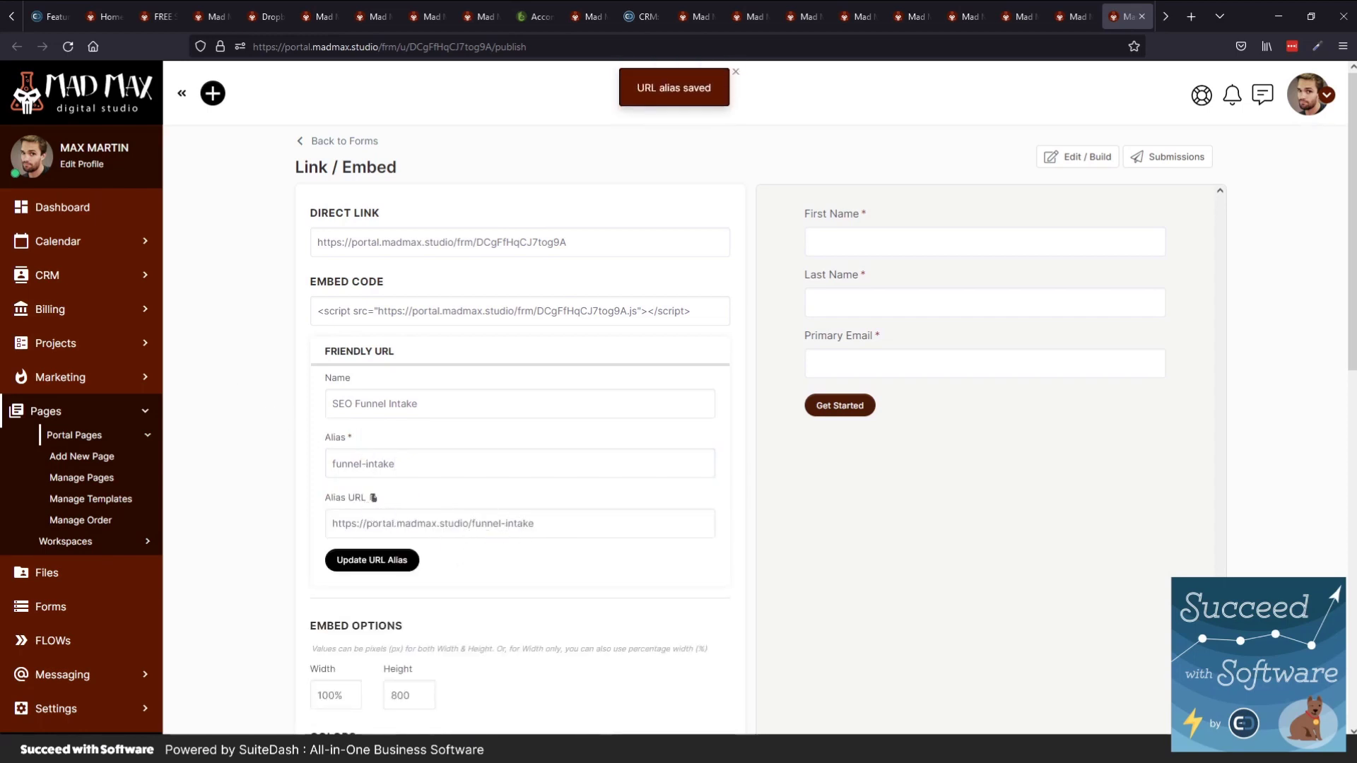
{"action": "left_click", "coordinate": [422, 523]}
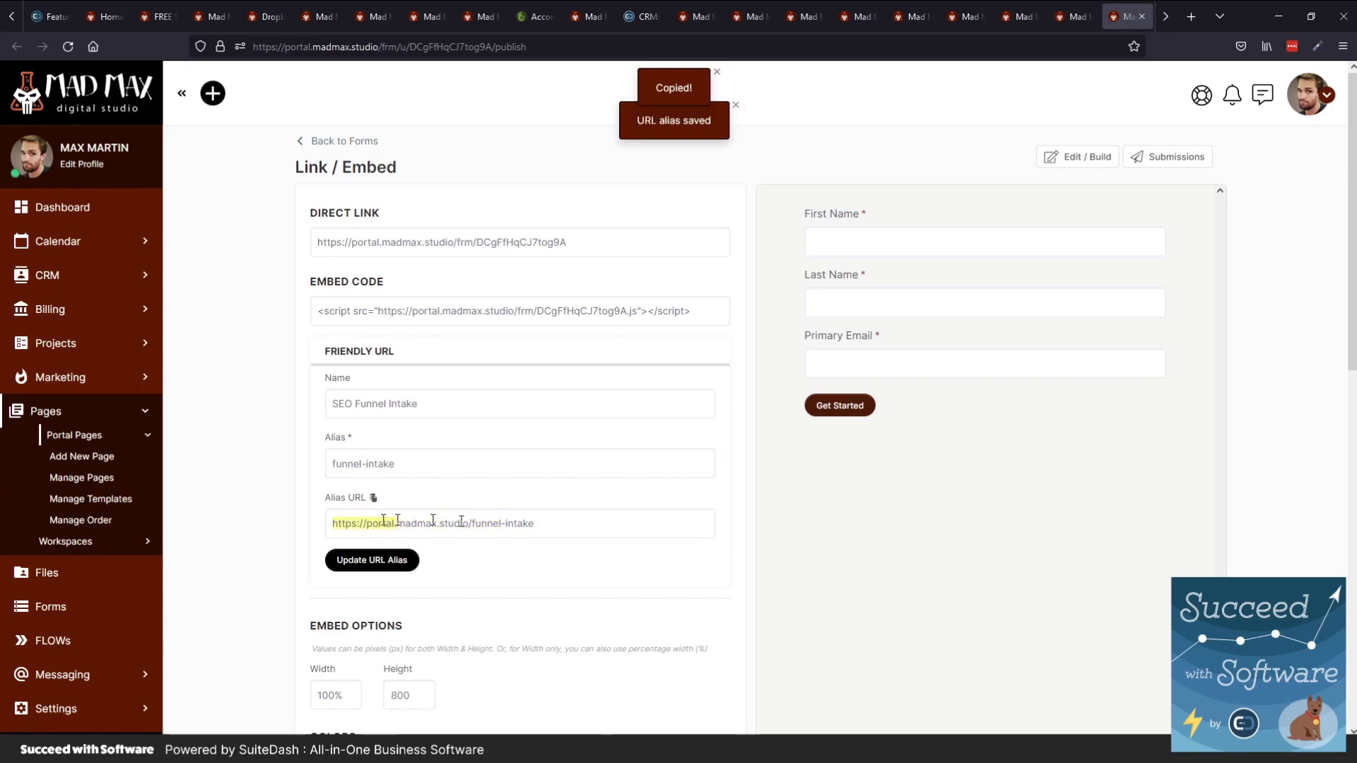
{"action": "left_click", "coordinate": [454, 523]}
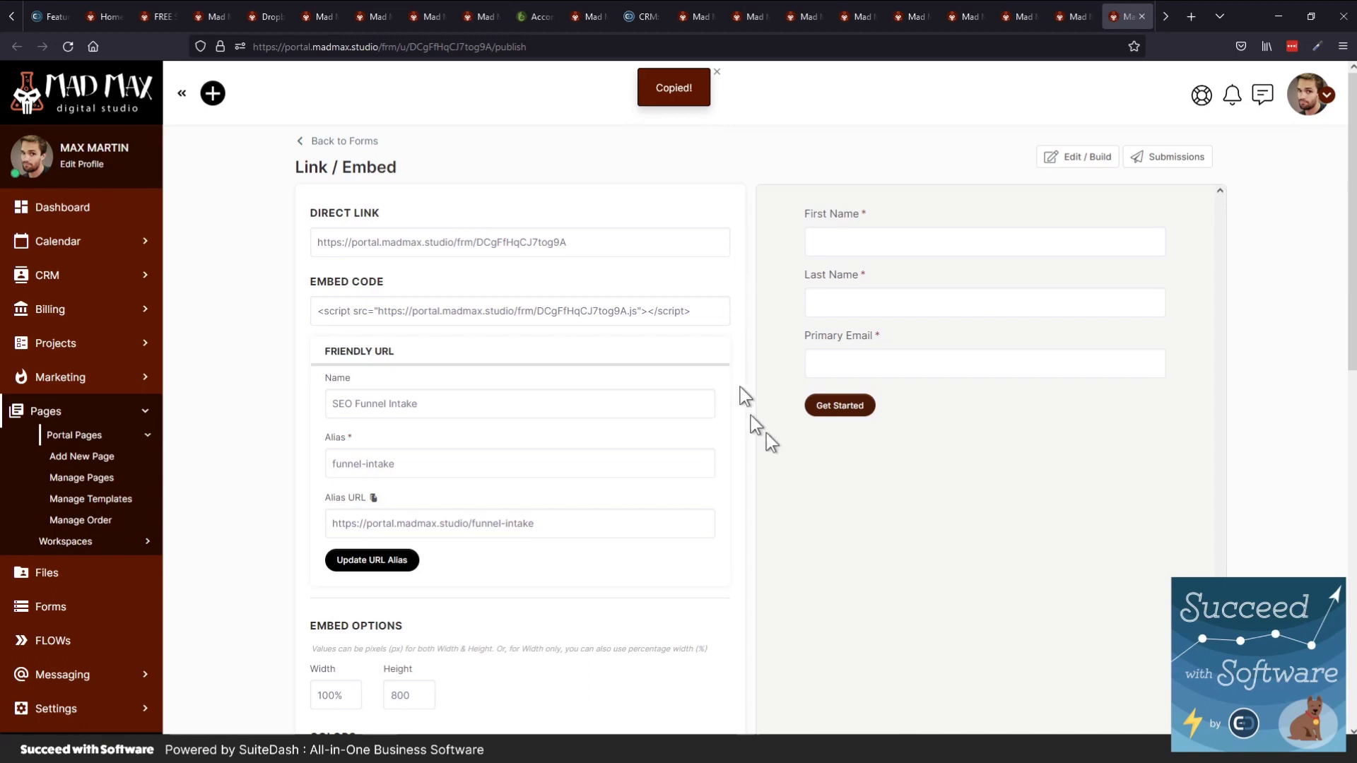
Enable 'Disable Success Message & Redirect users to a custom URL' and save the embed settings
{"action": "scroll", "coordinate": [680, 507], "scroll_direction": "down", "scroll_amount": 1}
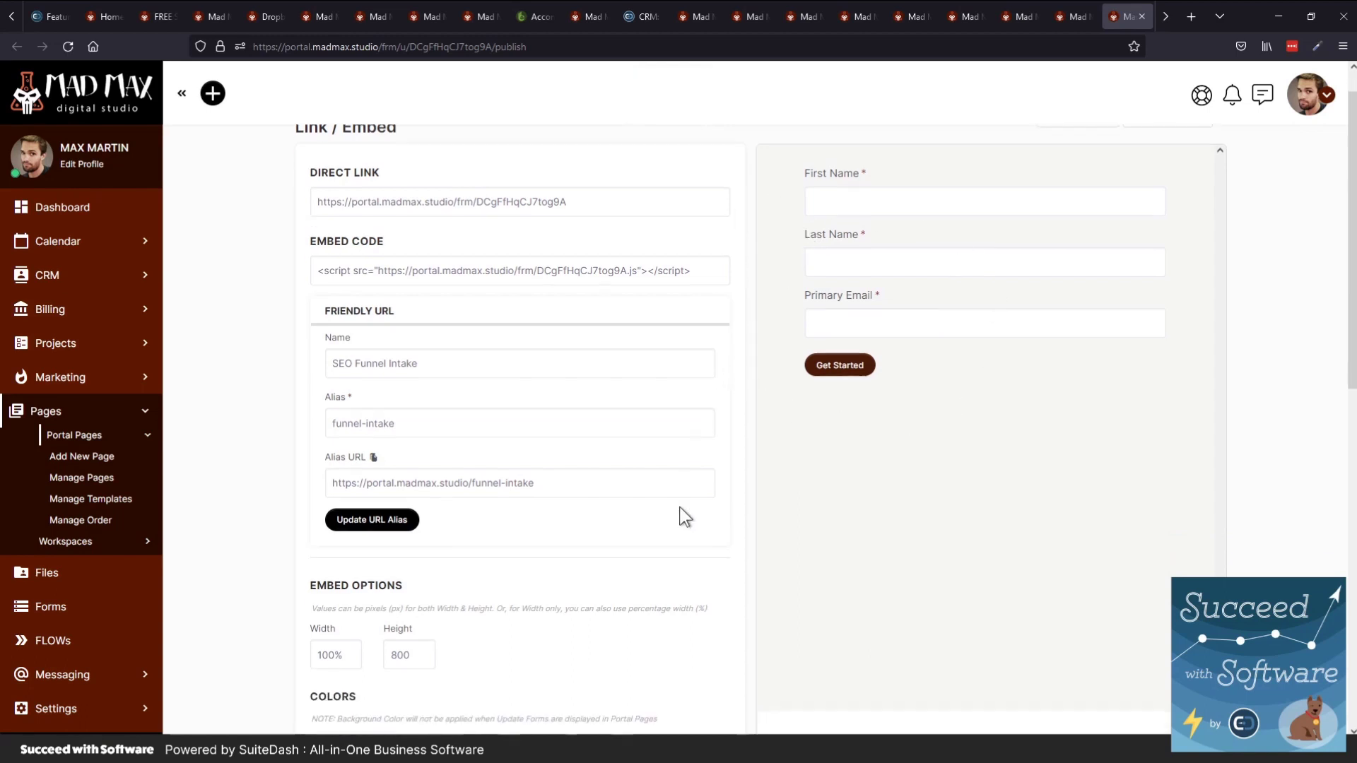
{"action": "scroll", "coordinate": [680, 507], "scroll_direction": "down", "scroll_amount": 3}
{"action": "scroll", "coordinate": [777, 576], "scroll_direction": "up", "scroll_amount": 4}
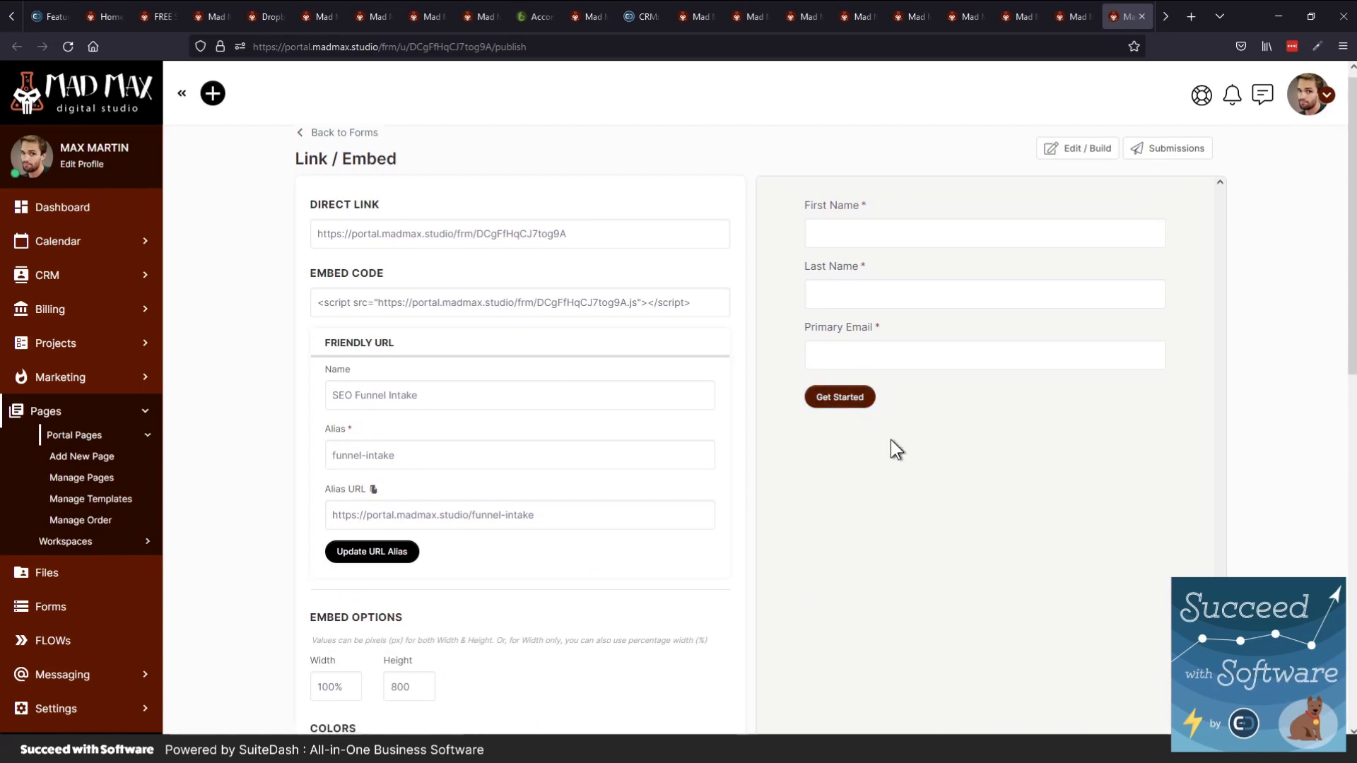
{"action": "scroll", "coordinate": [553, 557], "scroll_direction": "down", "scroll_amount": 4}
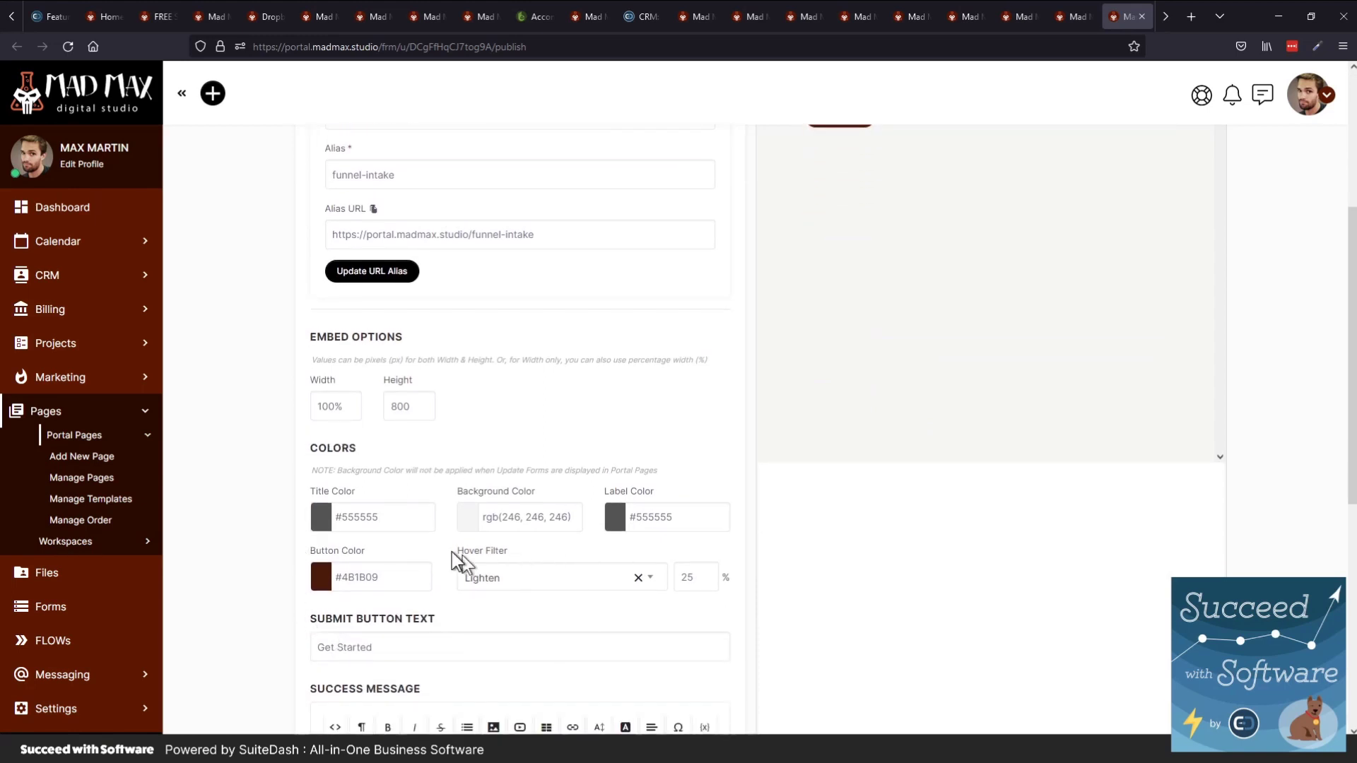
{"action": "scroll", "coordinate": [451, 553], "scroll_direction": "down", "scroll_amount": 3}
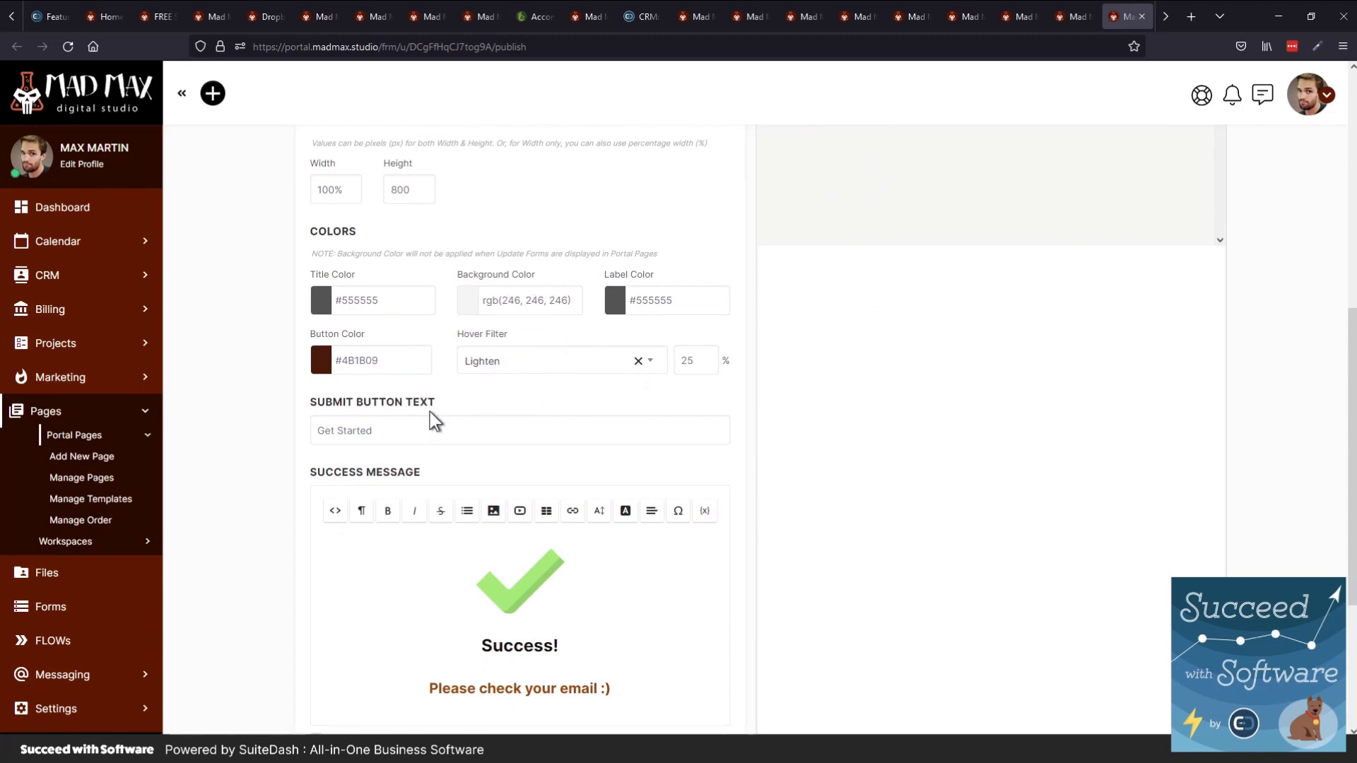
{"action": "scroll", "coordinate": [346, 423], "scroll_direction": "down", "scroll_amount": 1}
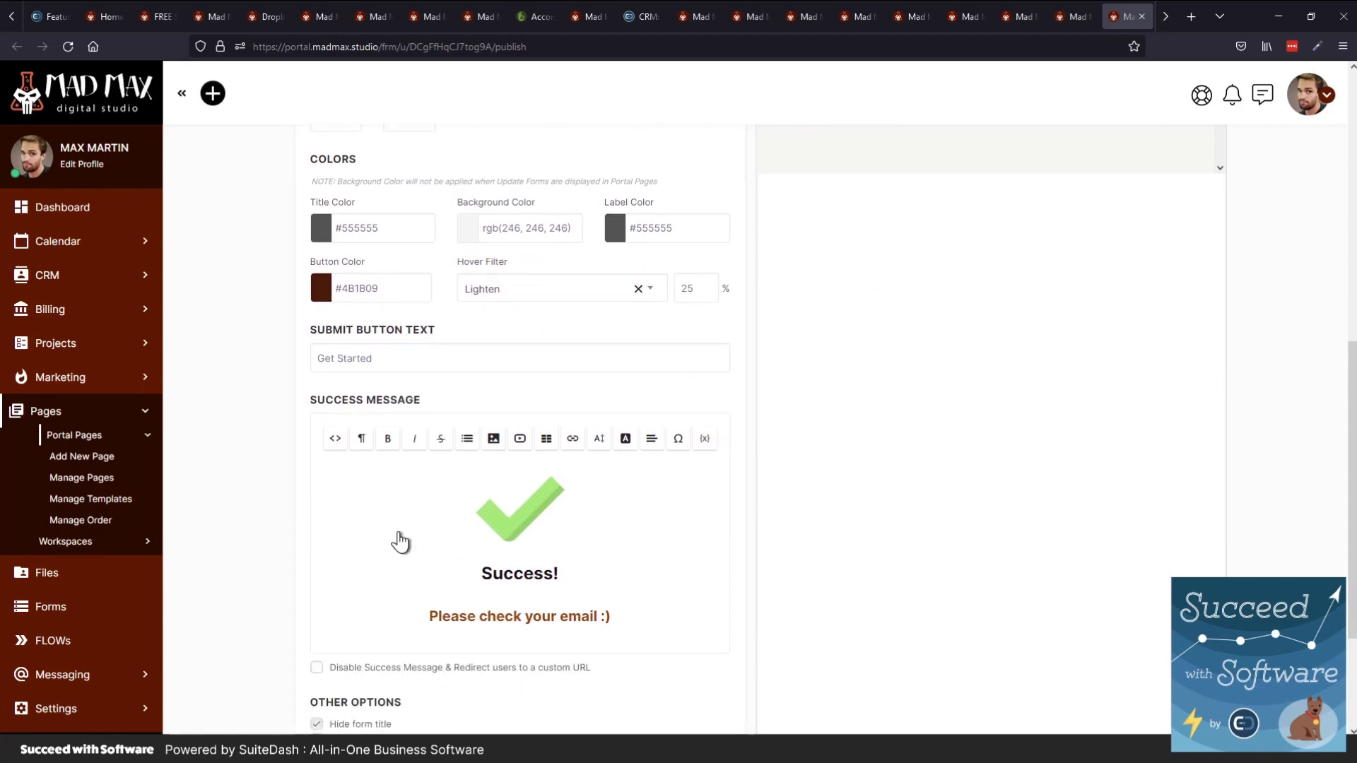
{"action": "scroll", "coordinate": [397, 539], "scroll_direction": "down", "scroll_amount": 3}
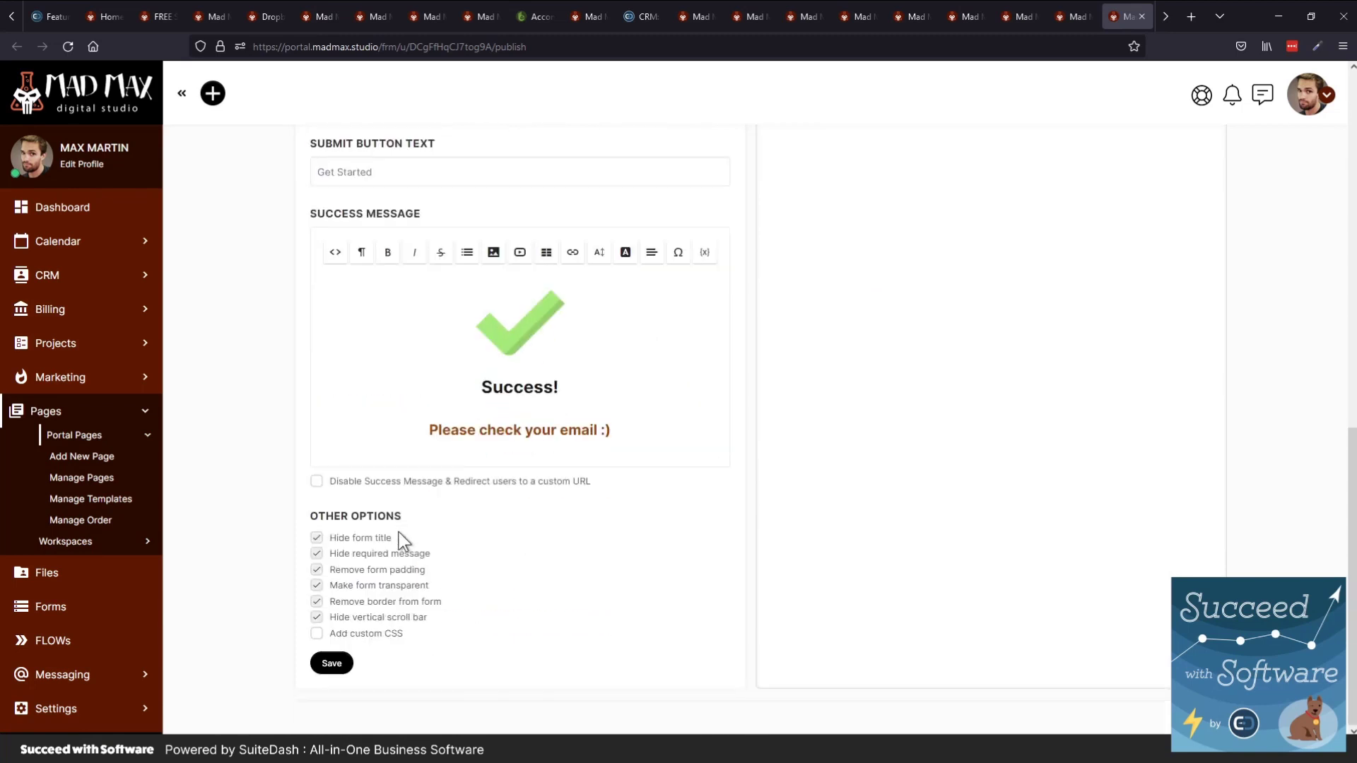
{"action": "left_click", "coordinate": [403, 486]}
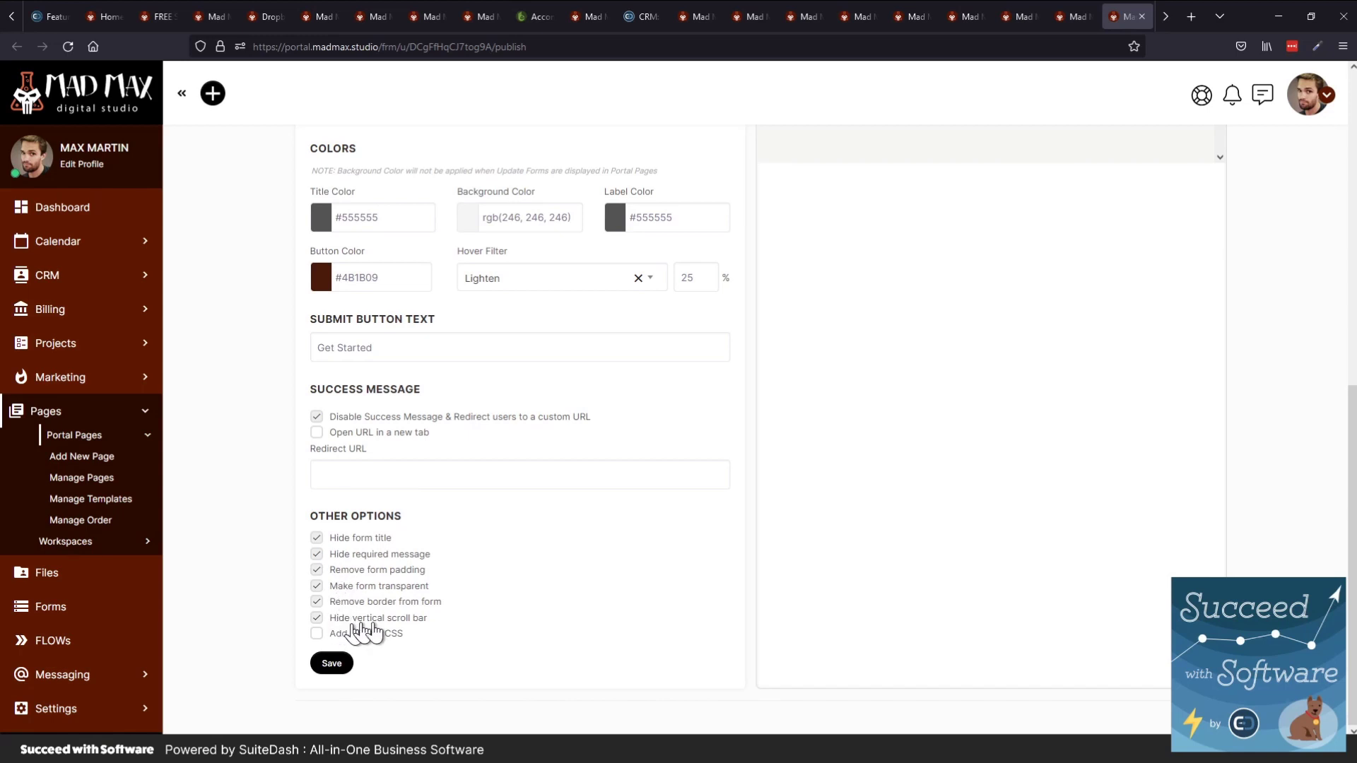
{"action": "left_click", "coordinate": [338, 662]}
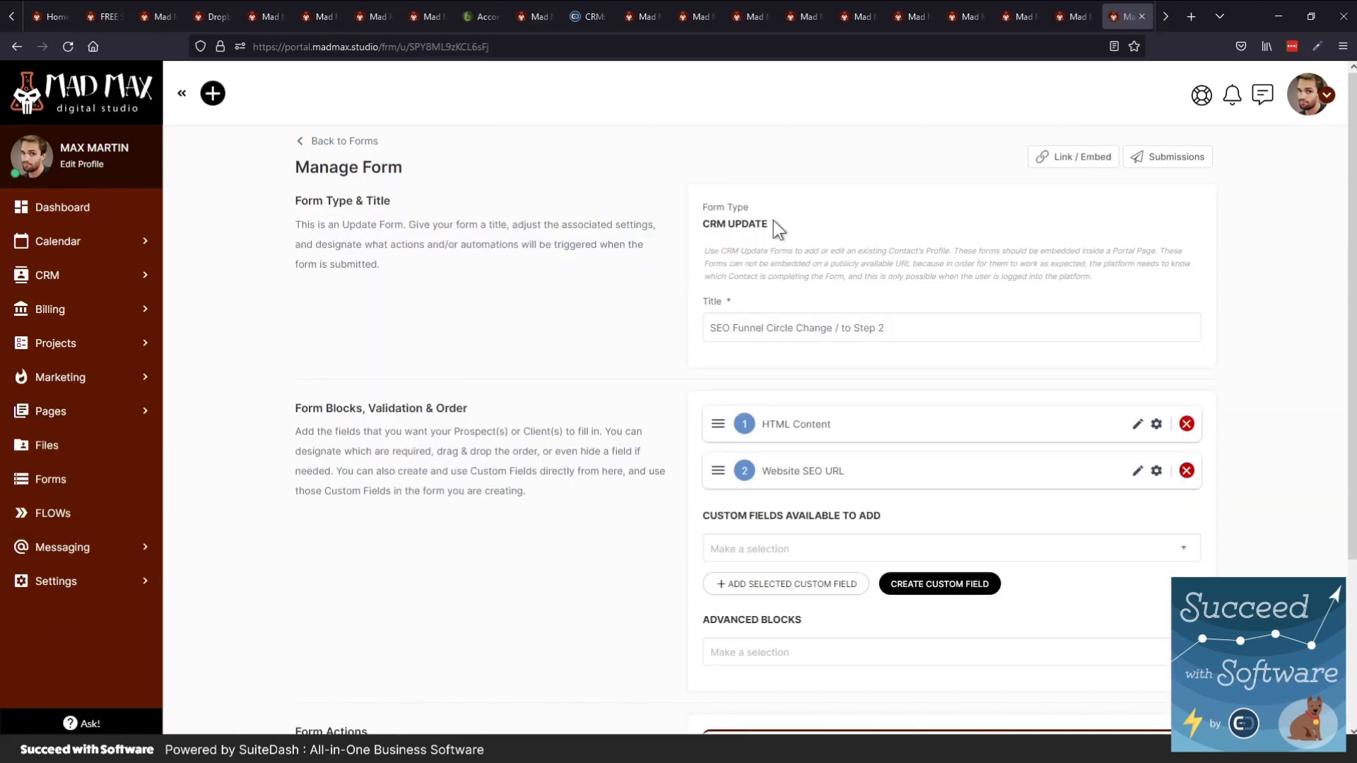
Highlight the CRM UPDATE form type, review the Manage Form page, and view its Link / Embed code
{"action": "left_click_drag", "start_coordinate": [773, 221], "coordinate": [678, 240]}
{"action": "scroll", "coordinate": [679, 420], "scroll_direction": "down", "scroll_amount": 2}
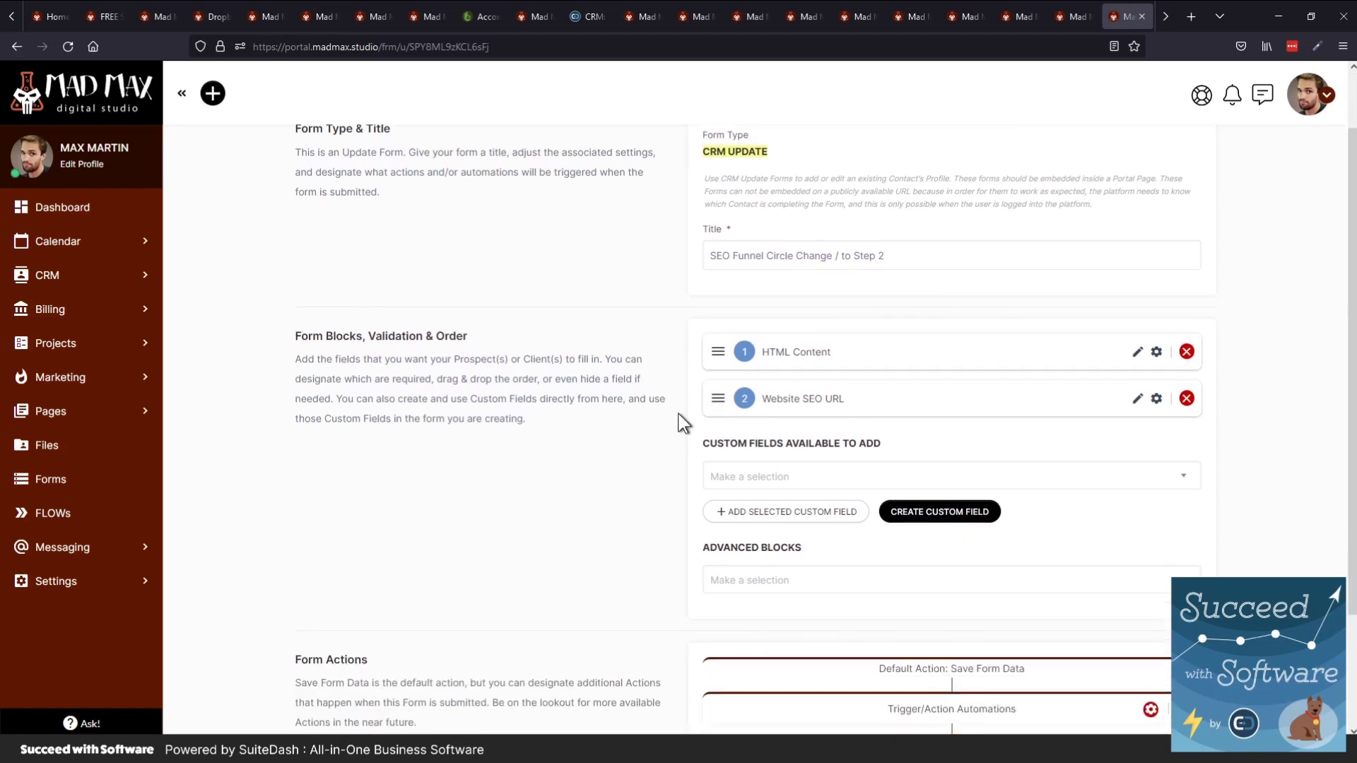
{"action": "scroll", "coordinate": [677, 422], "scroll_direction": "down", "scroll_amount": 4}
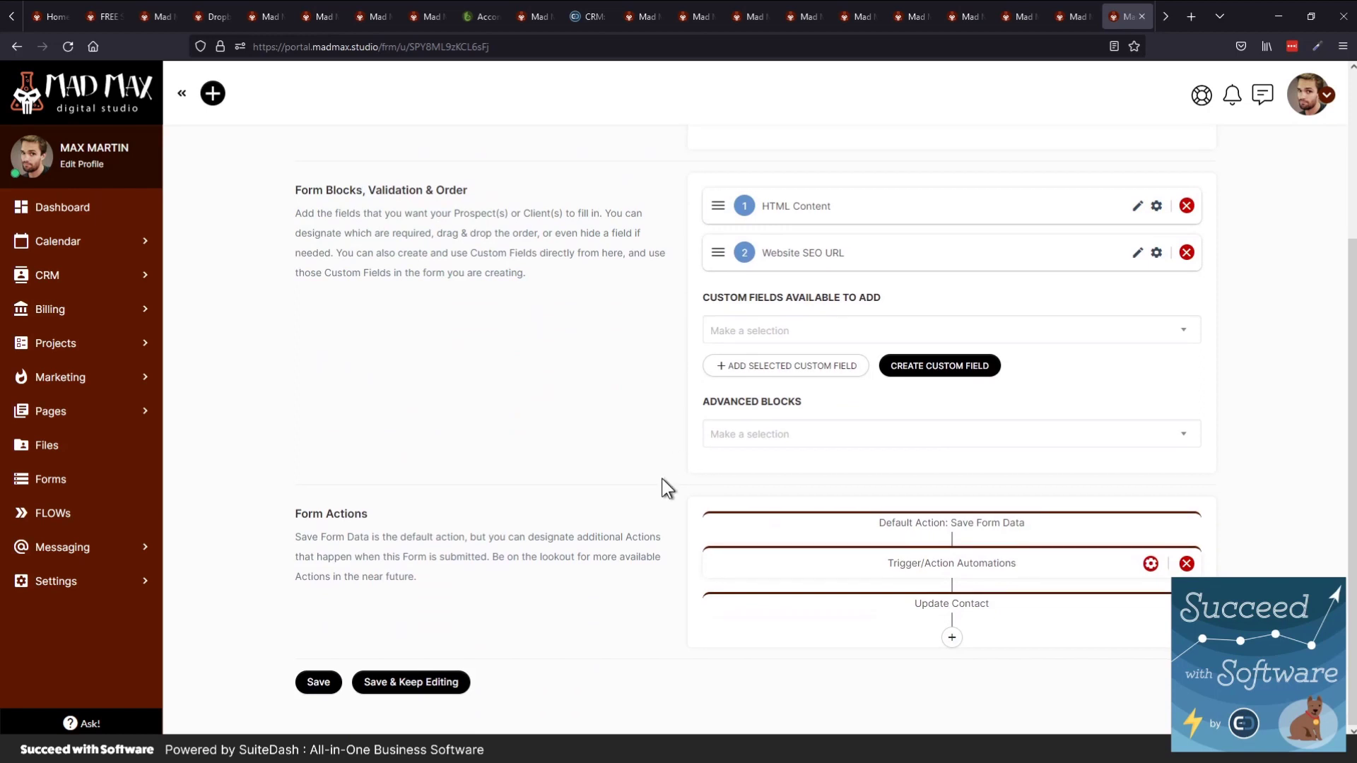
{"action": "scroll", "coordinate": [662, 478], "scroll_direction": "up", "scroll_amount": 4}
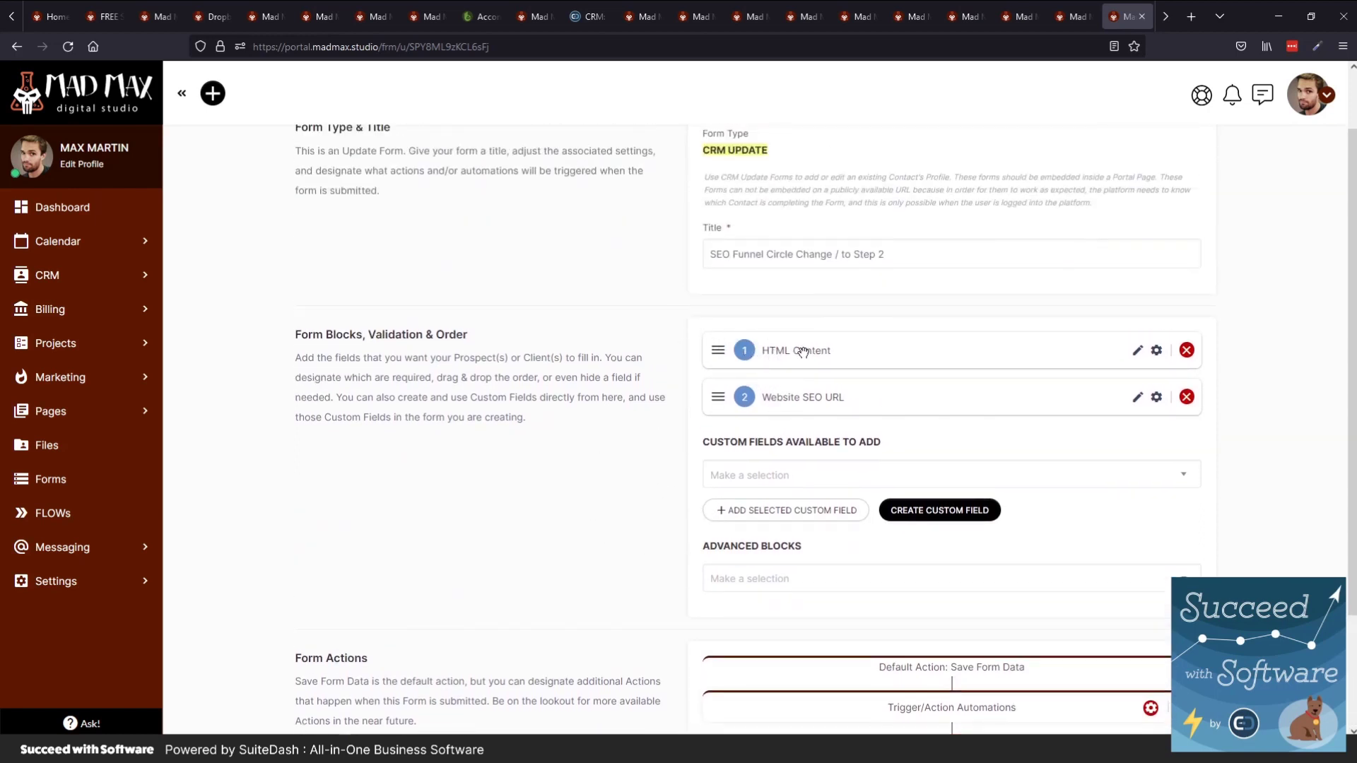
{"action": "scroll", "coordinate": [804, 356], "scroll_direction": "up", "scroll_amount": 2}
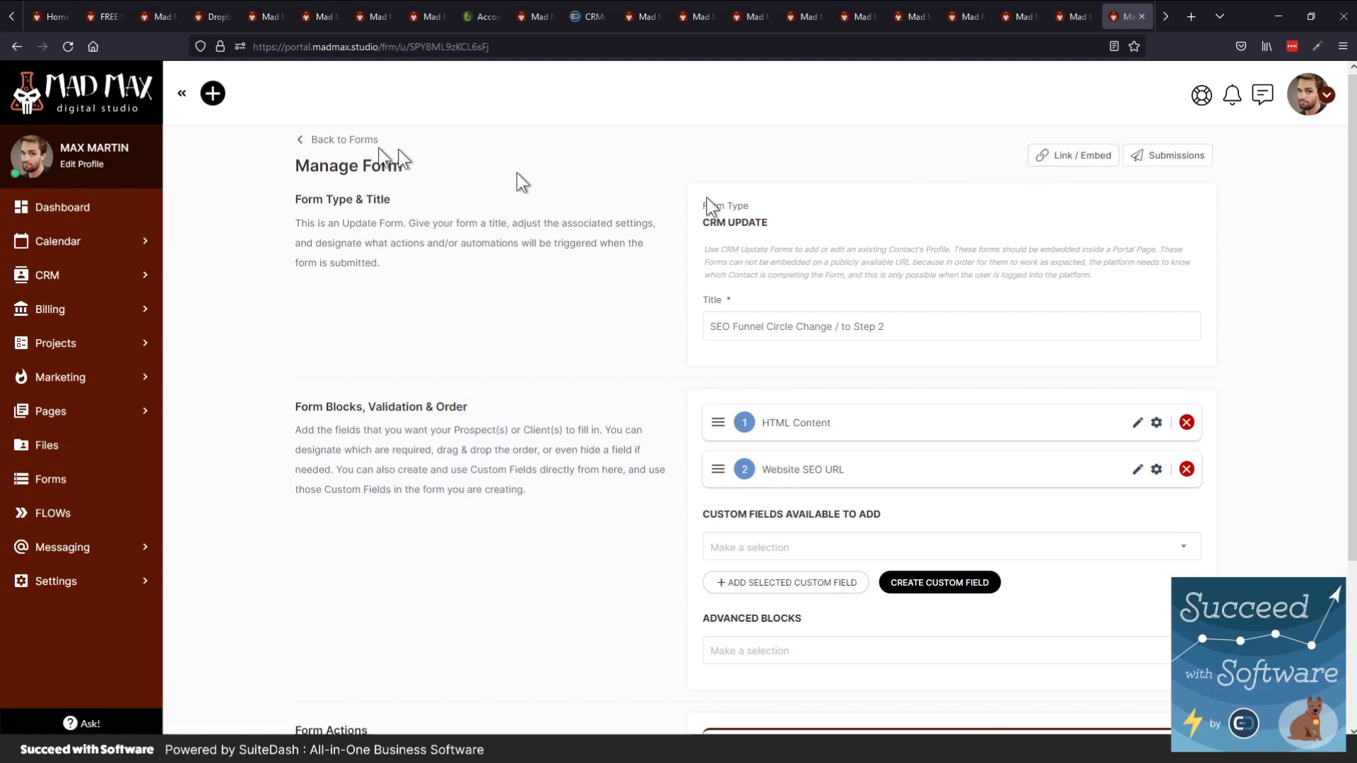
{"action": "left_click", "coordinate": [1067, 164]}
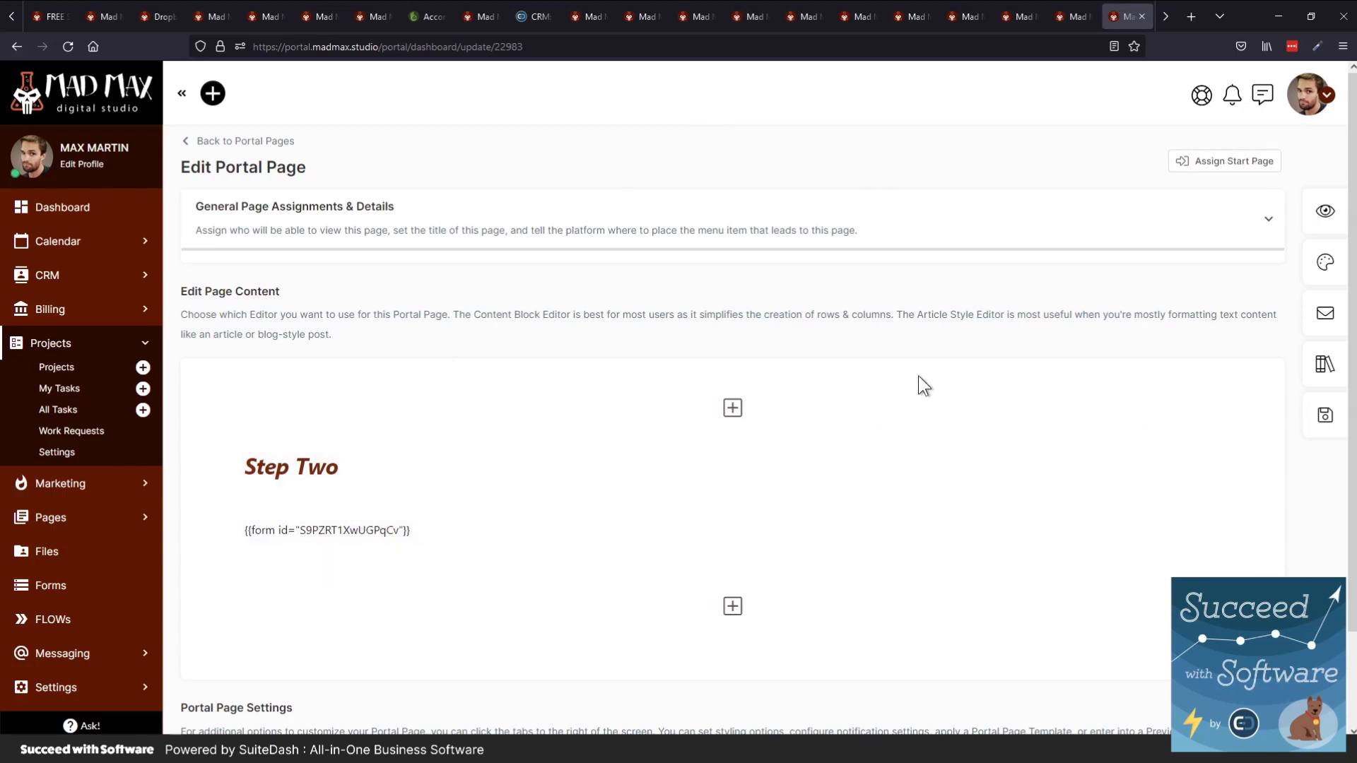
Preview the Step Two portal page, close the preview, and switch to the Projects tab
{"action": "left_click", "coordinate": [1314, 214]}
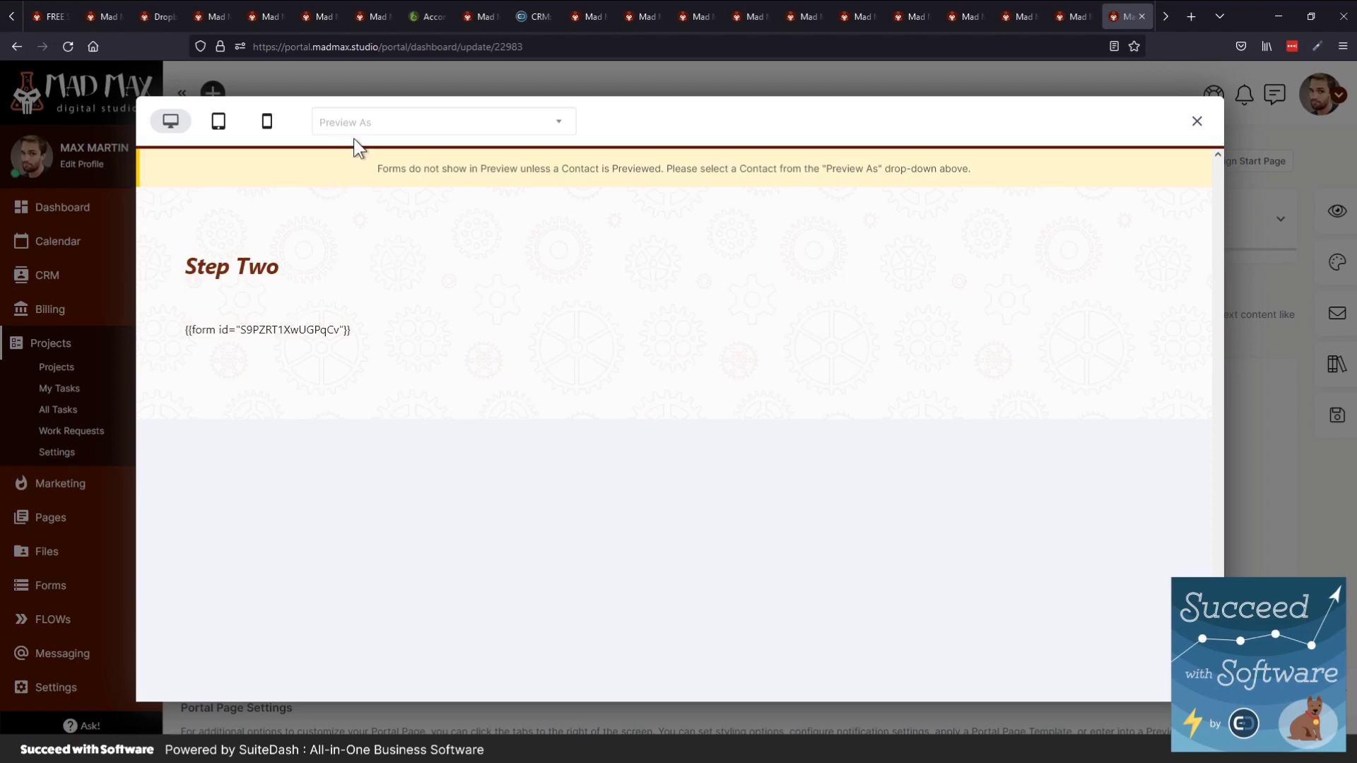
{"action": "left_click", "coordinate": [1199, 124]}
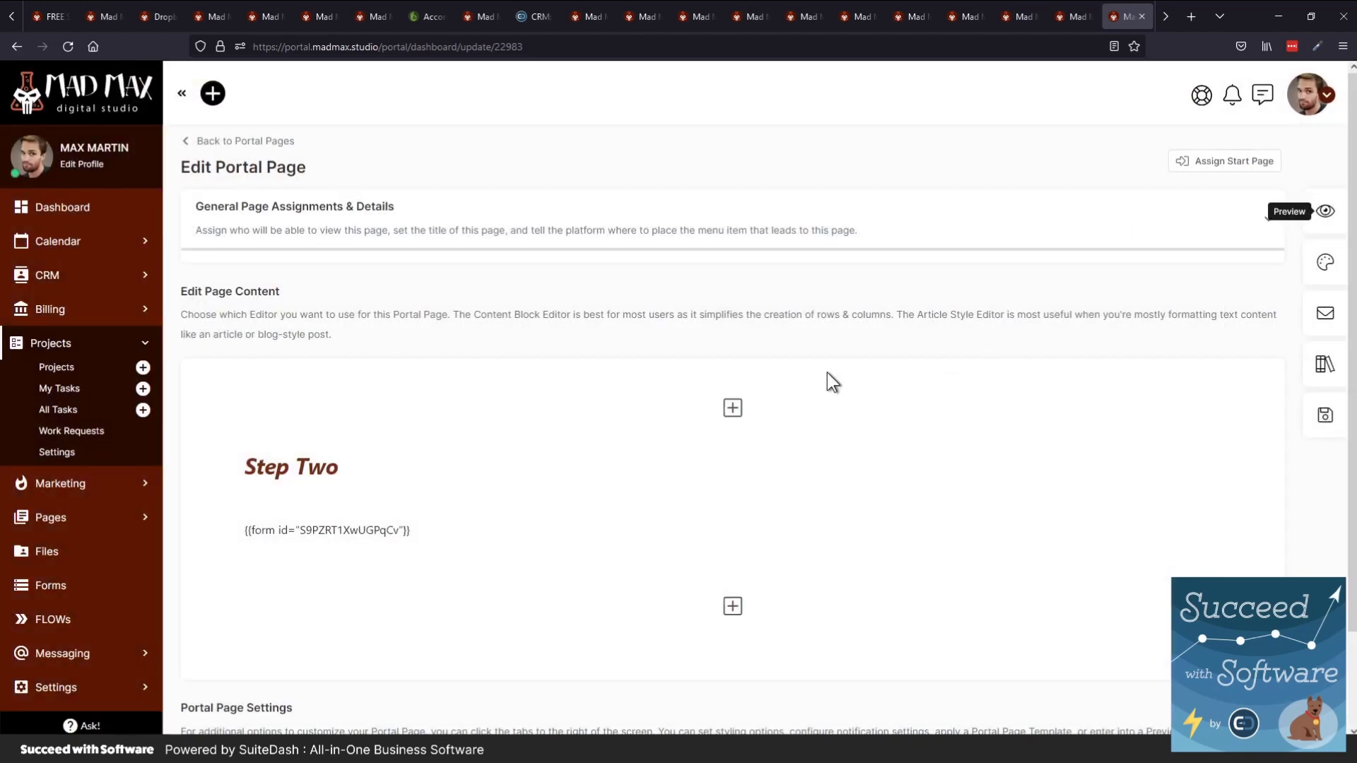
{"action": "key", "text": "ctrl+Tab"}
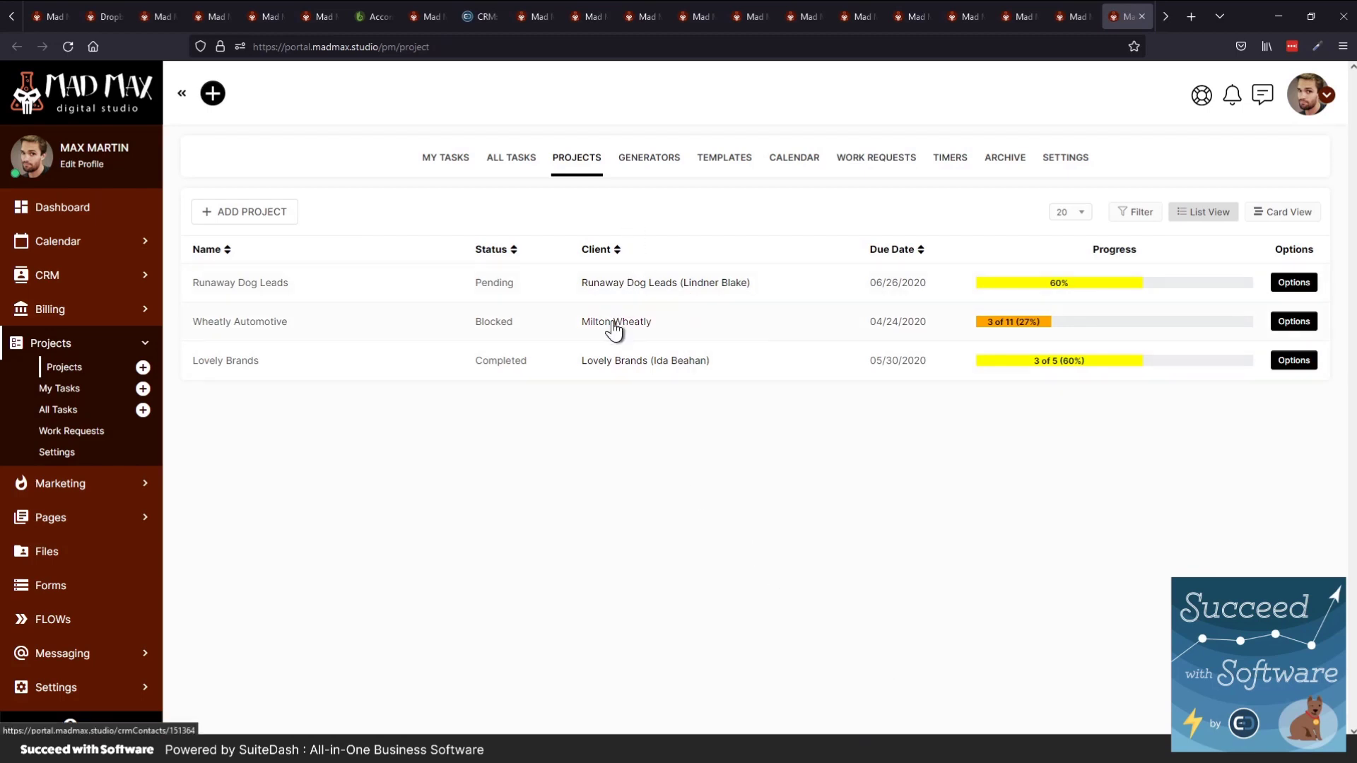
Switch from My Tasks to All Tasks and expand the task filter panel
{"action": "left_click", "coordinate": [441, 161]}
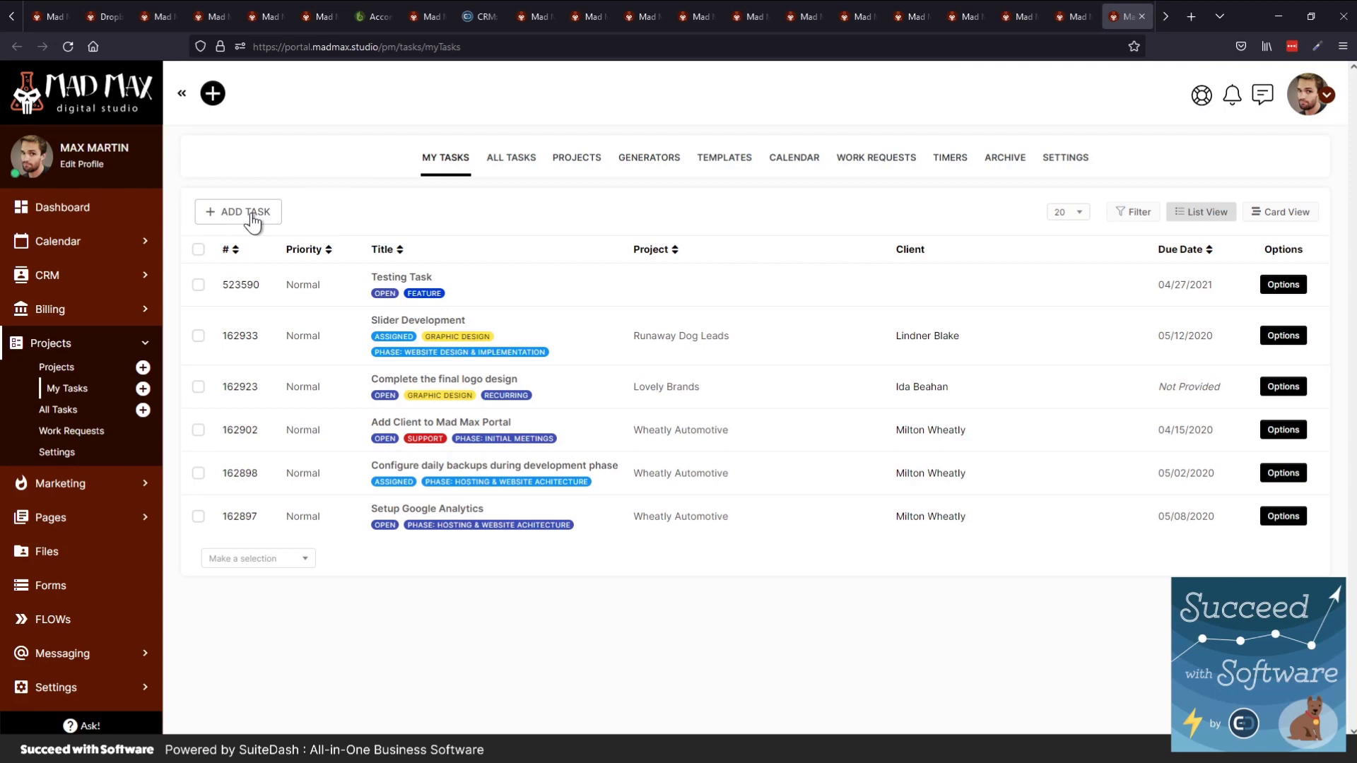
{"action": "left_click", "coordinate": [488, 154]}
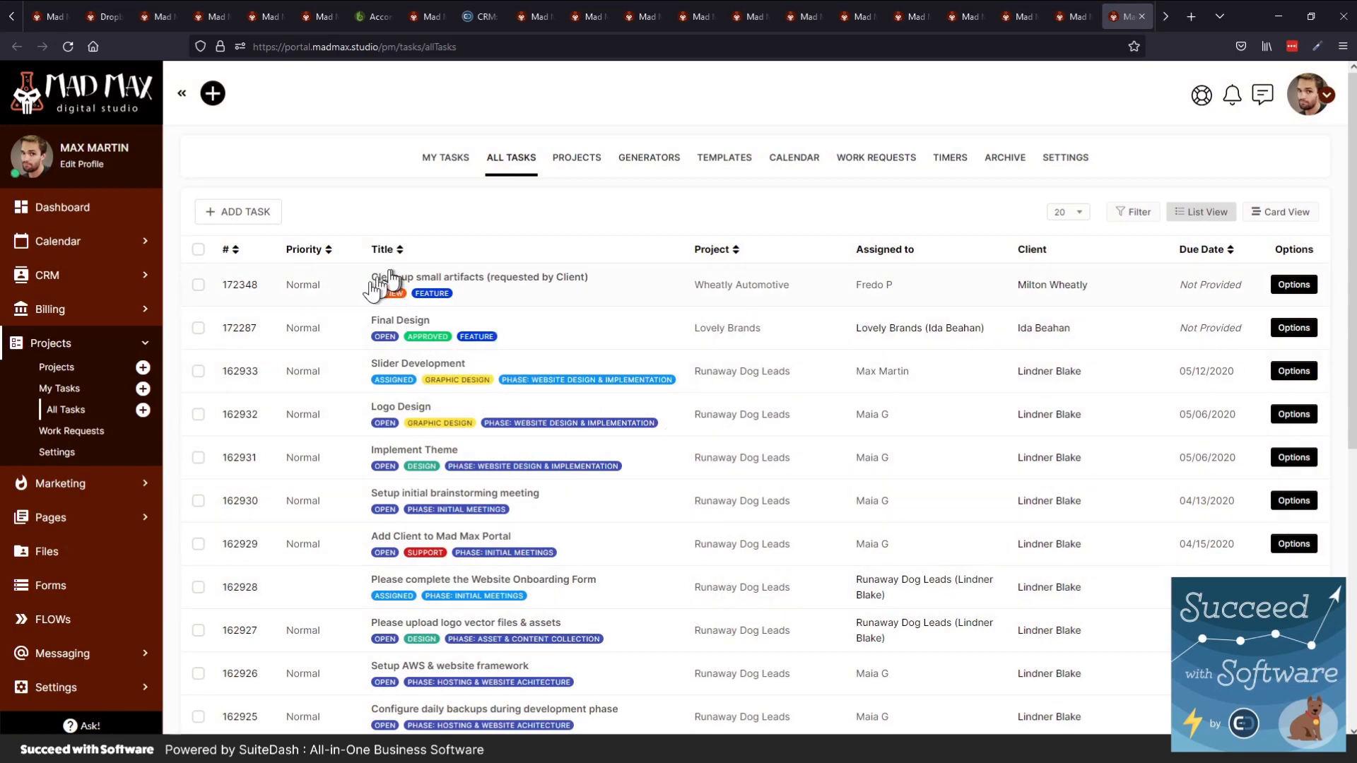
{"action": "left_click", "coordinate": [1122, 213]}
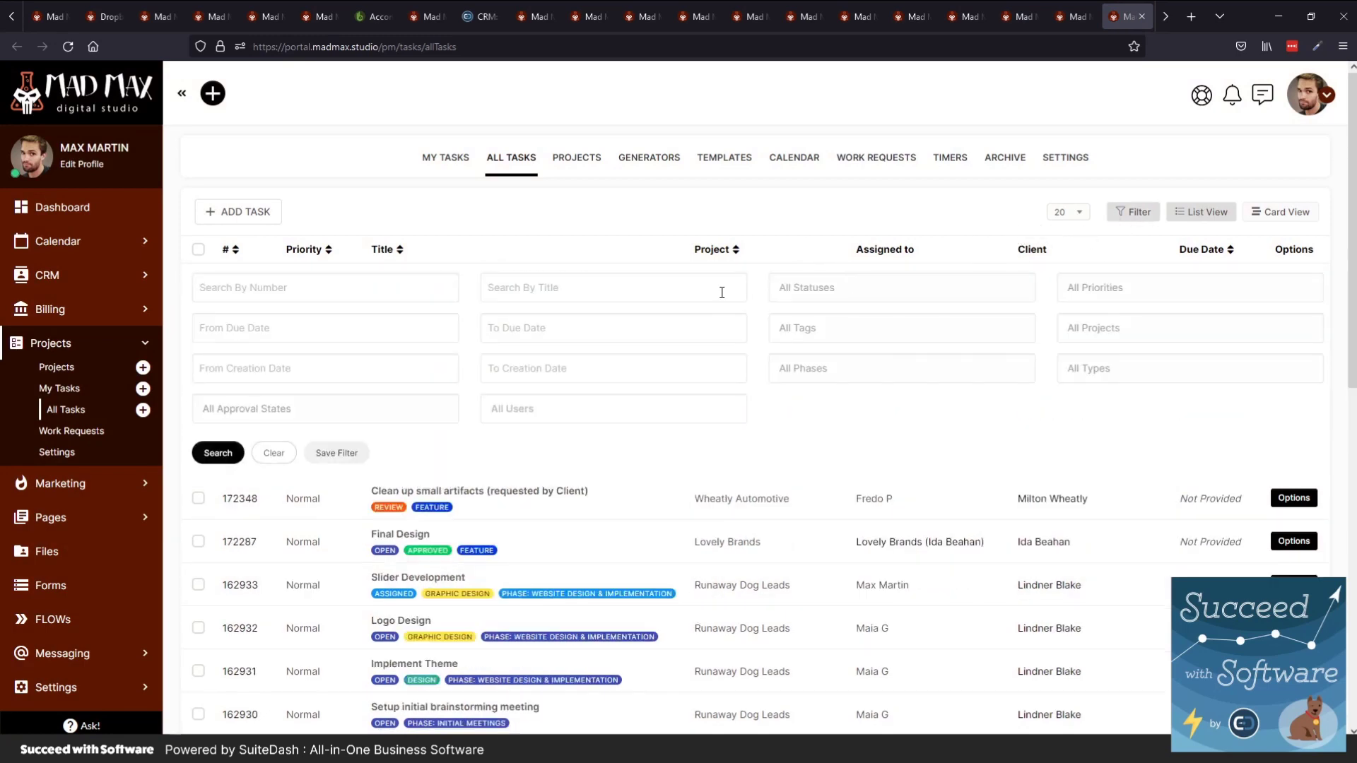
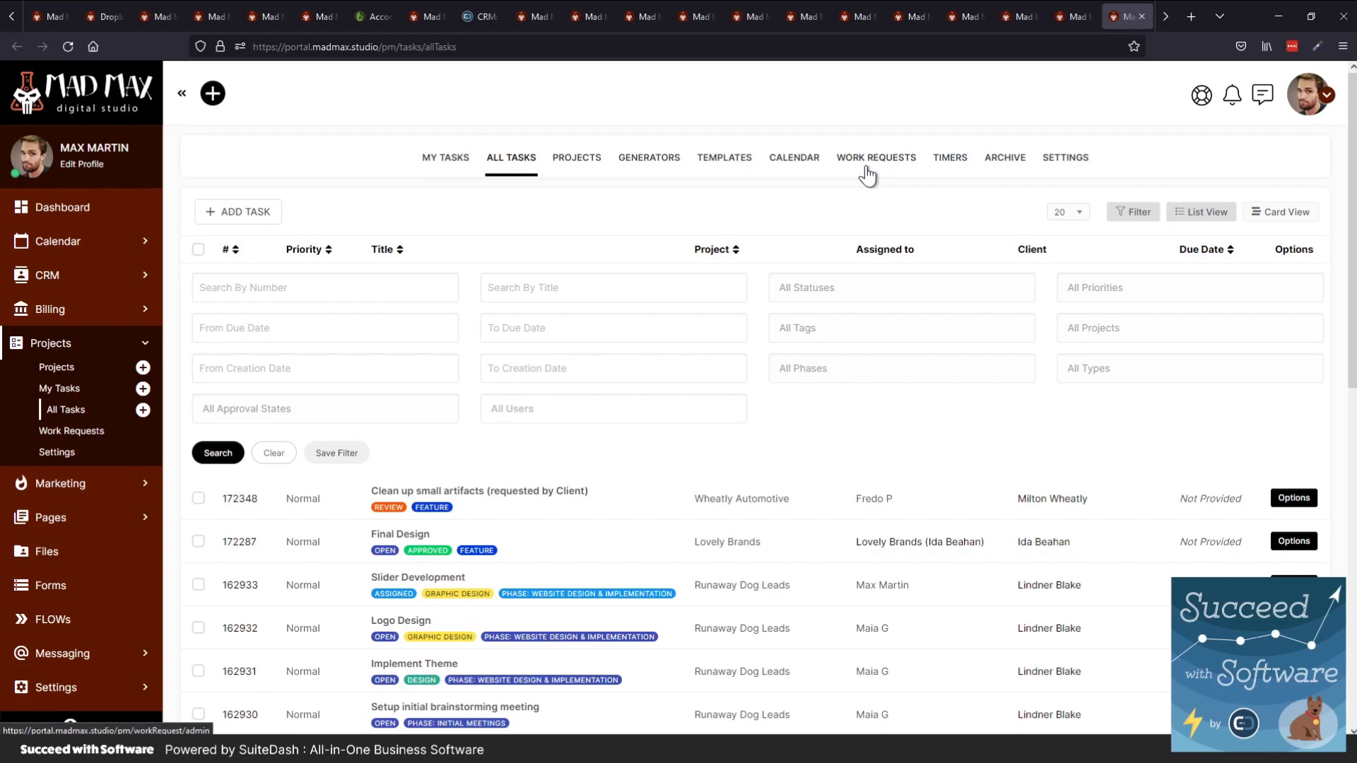
Browse the Work Requests list, then the list of all timers
{"action": "left_click", "coordinate": [867, 164]}
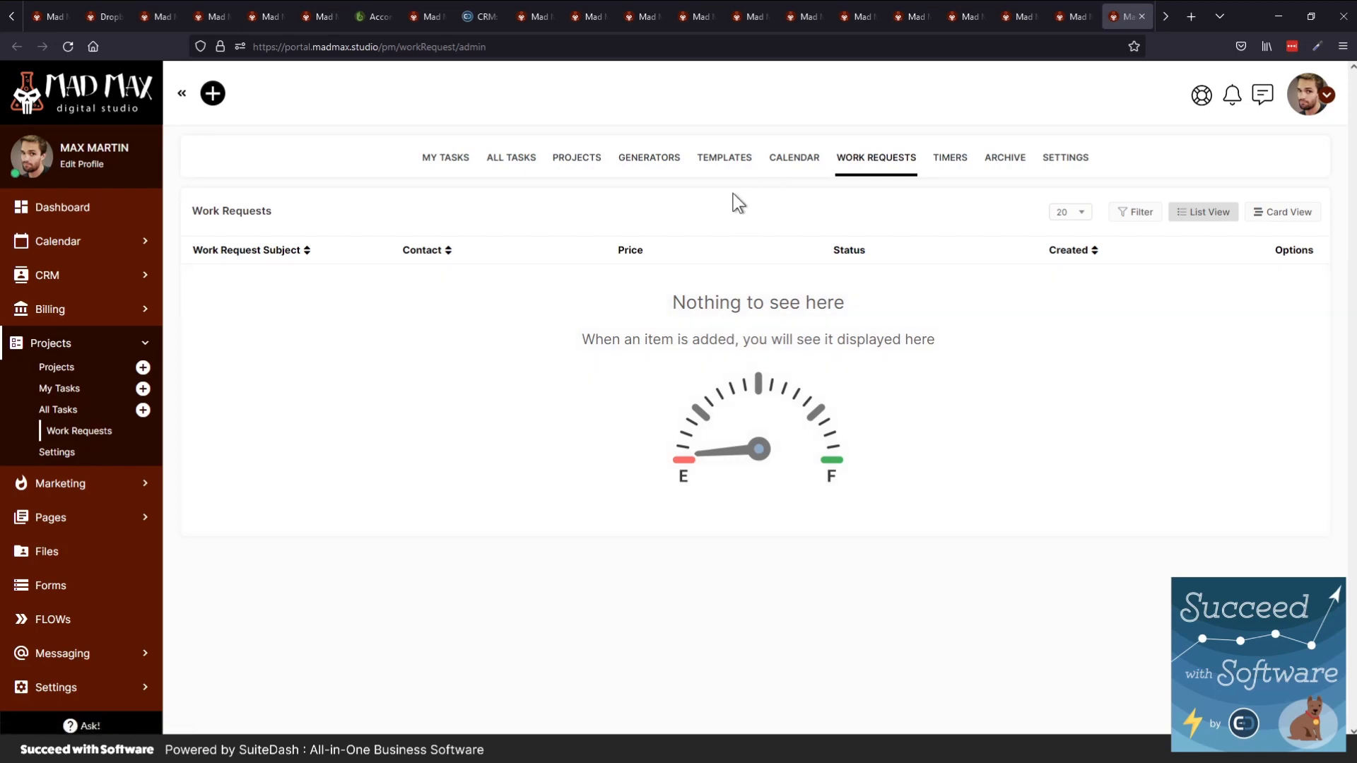
{"action": "left_click", "coordinate": [954, 162]}
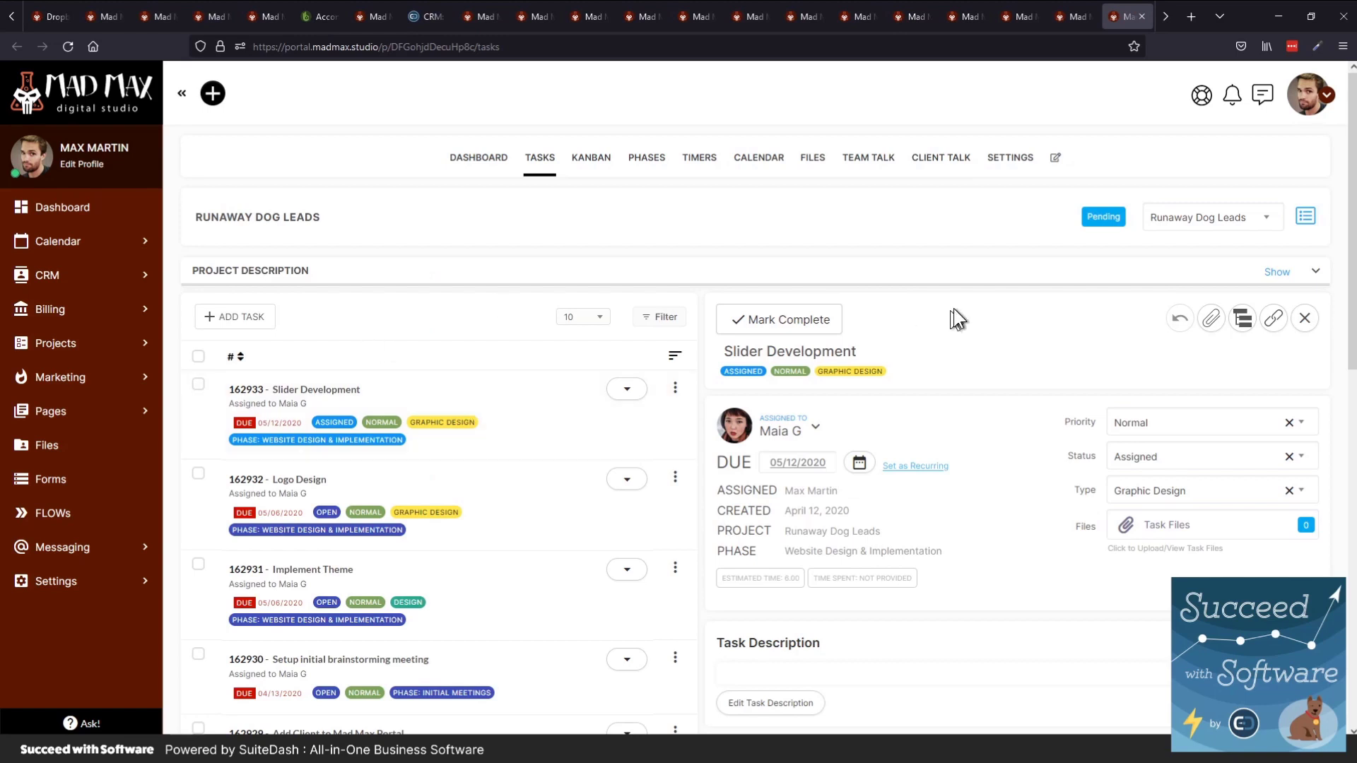
Reveal and hide the project description, then scroll through the Slider Development task details
{"action": "left_click", "coordinate": [1275, 272]}
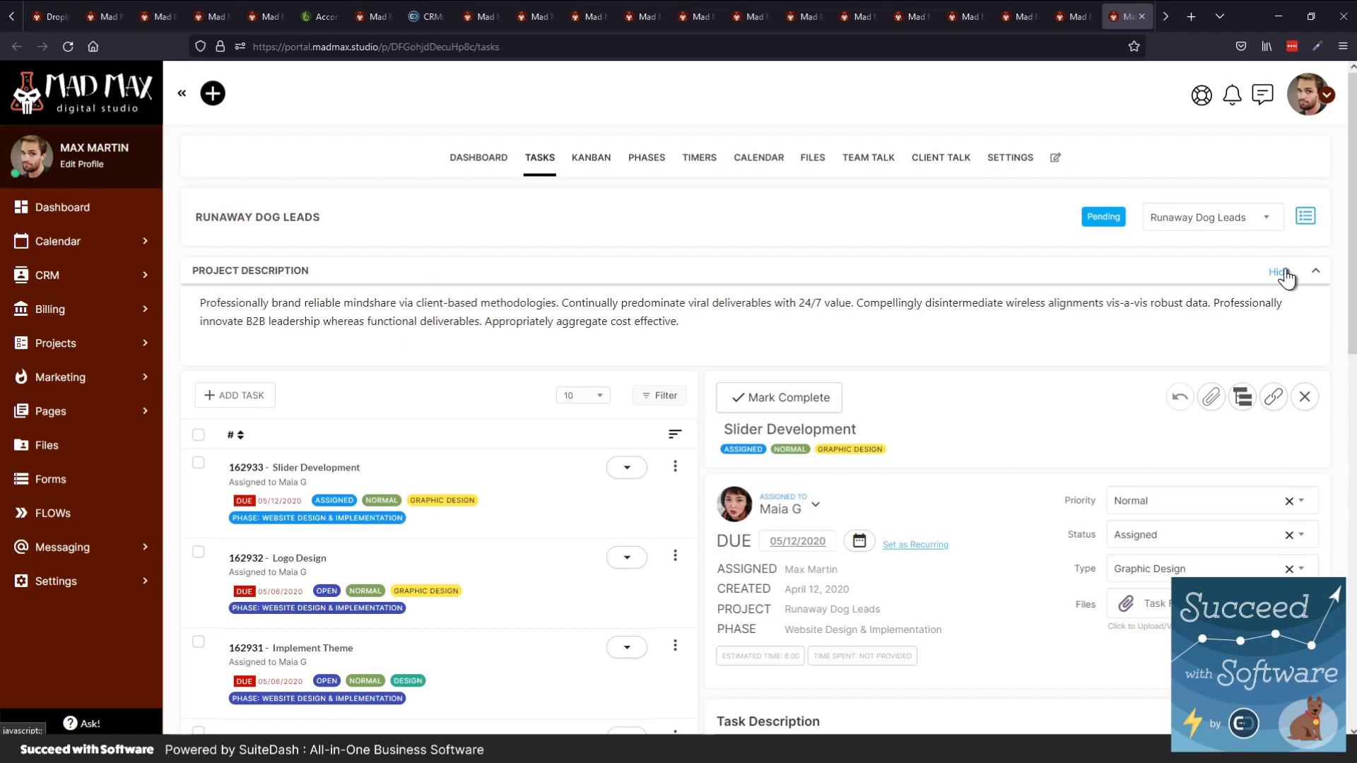
{"action": "left_click", "coordinate": [1277, 273]}
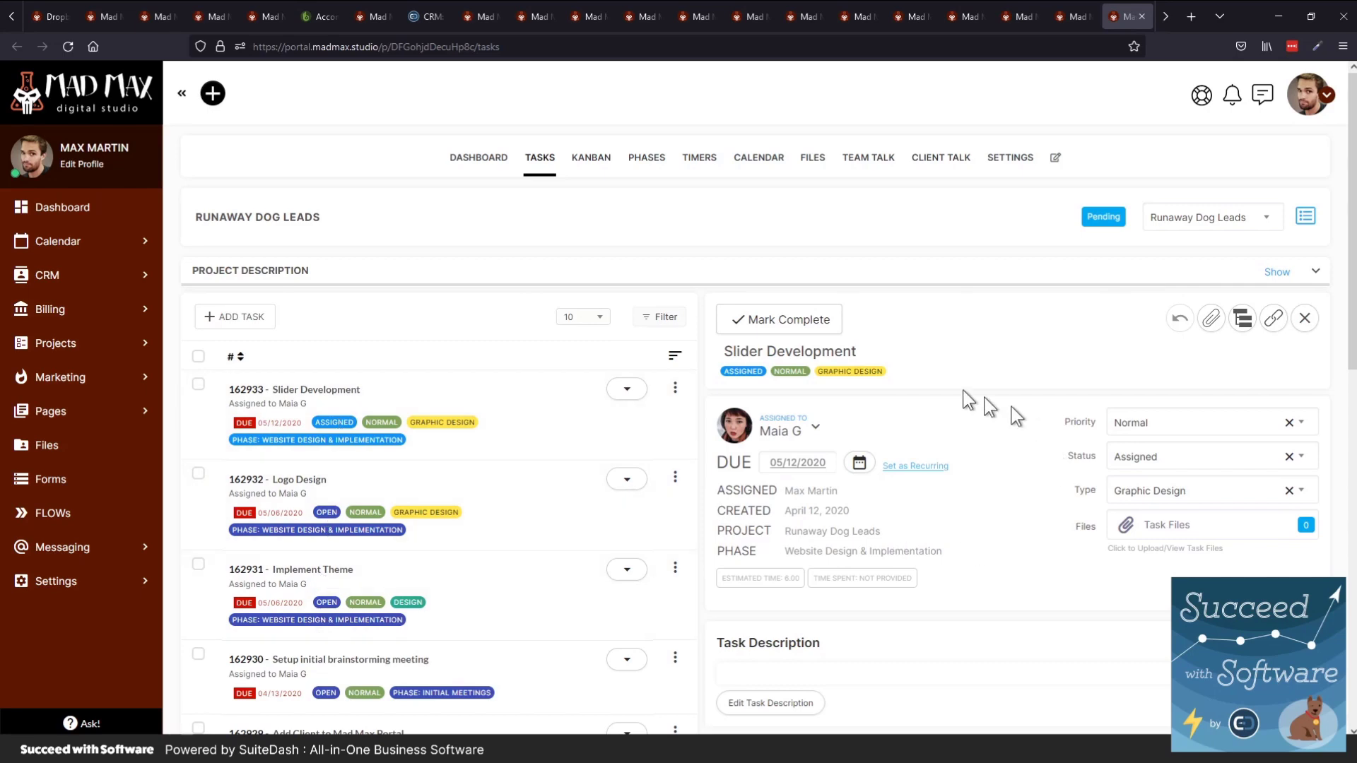
{"action": "scroll", "coordinate": [1007, 408], "scroll_direction": "down", "scroll_amount": 1}
{"action": "scroll", "coordinate": [1007, 408], "scroll_direction": "down", "scroll_amount": 1}
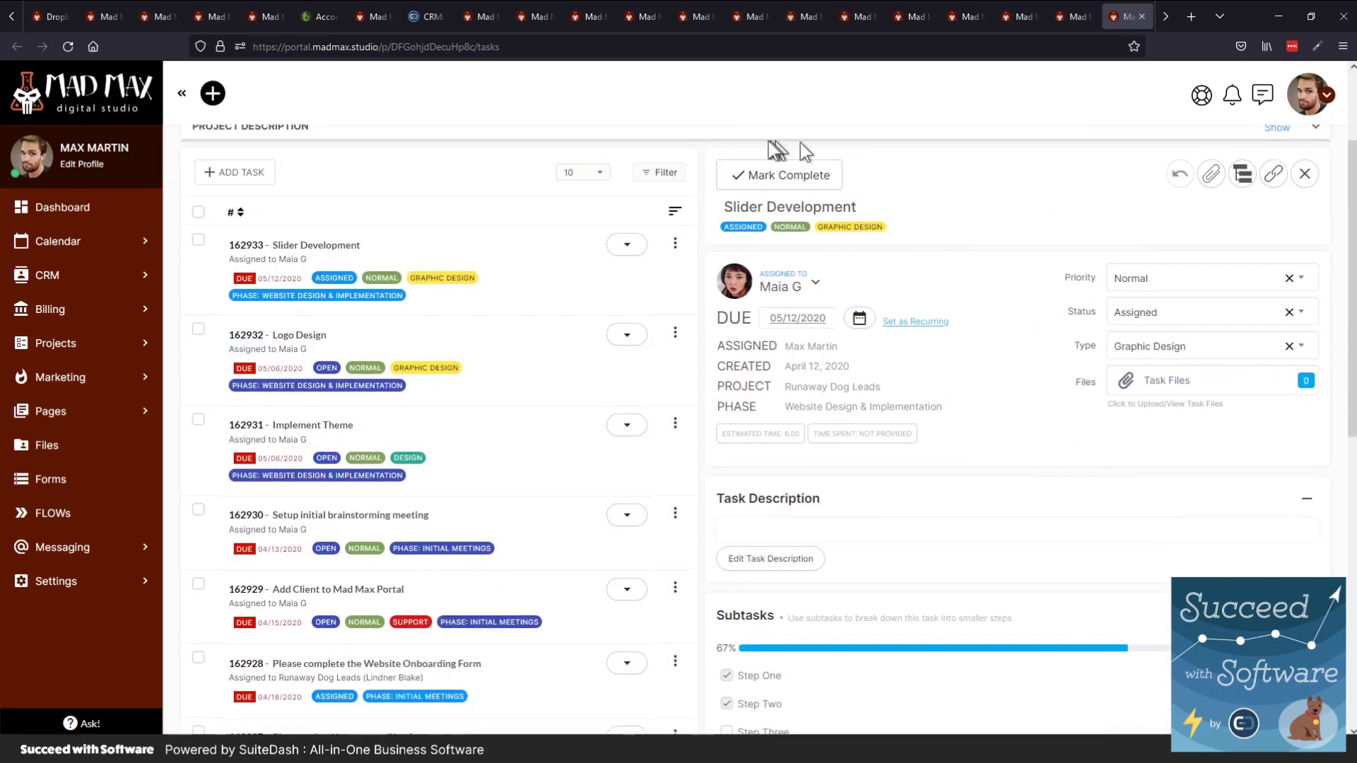
{"action": "scroll", "coordinate": [951, 275], "scroll_direction": "down", "scroll_amount": 3}
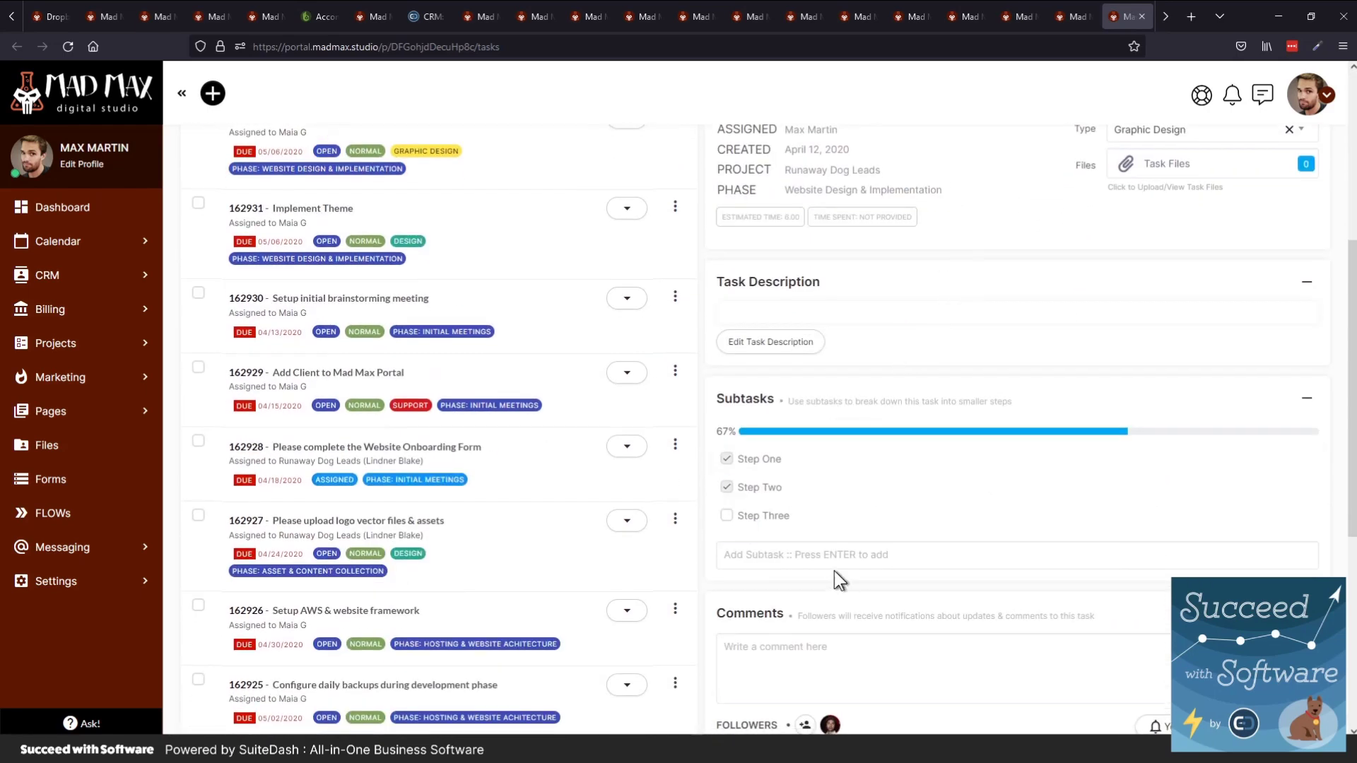
{"action": "scroll", "coordinate": [842, 566], "scroll_direction": "down", "scroll_amount": 4}
{"action": "scroll", "coordinate": [926, 558], "scroll_direction": "down", "scroll_amount": 2}
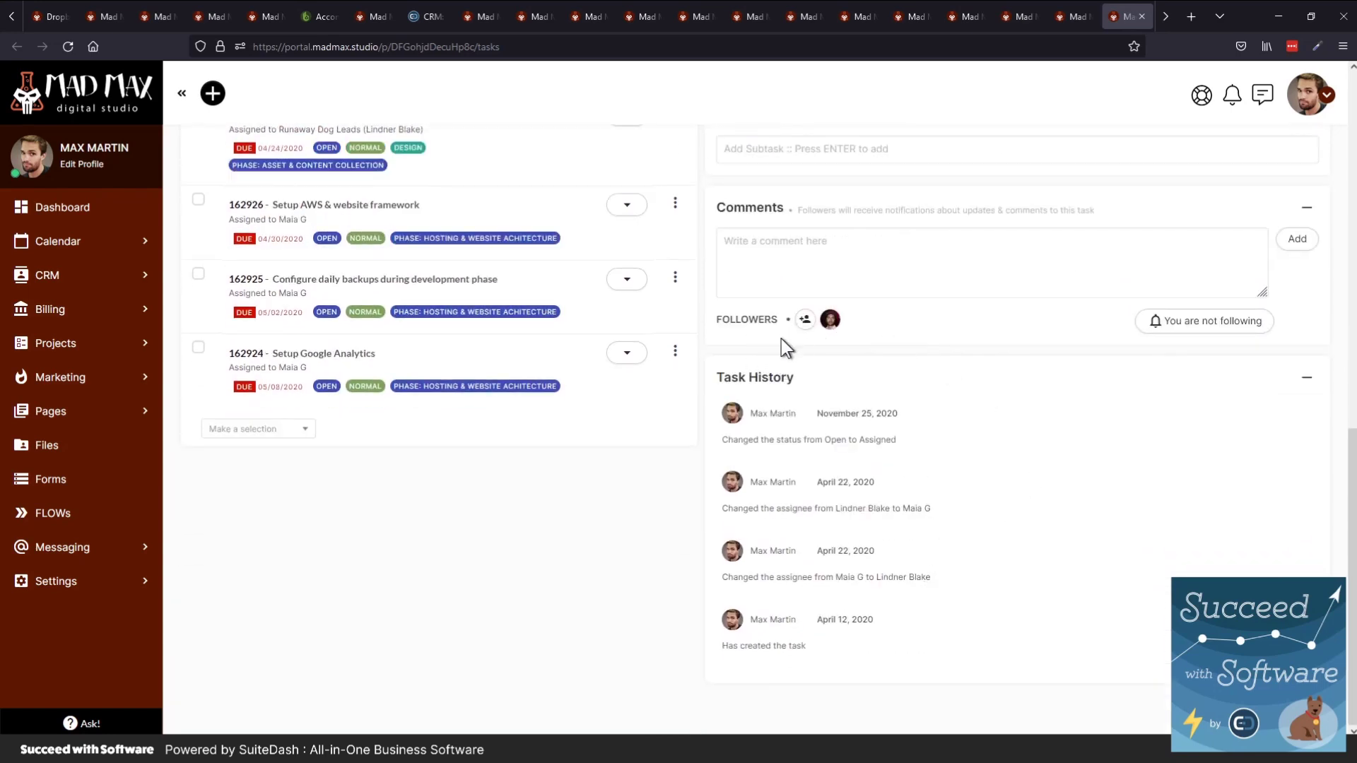
{"action": "scroll", "coordinate": [783, 359], "scroll_direction": "up", "scroll_amount": 8}
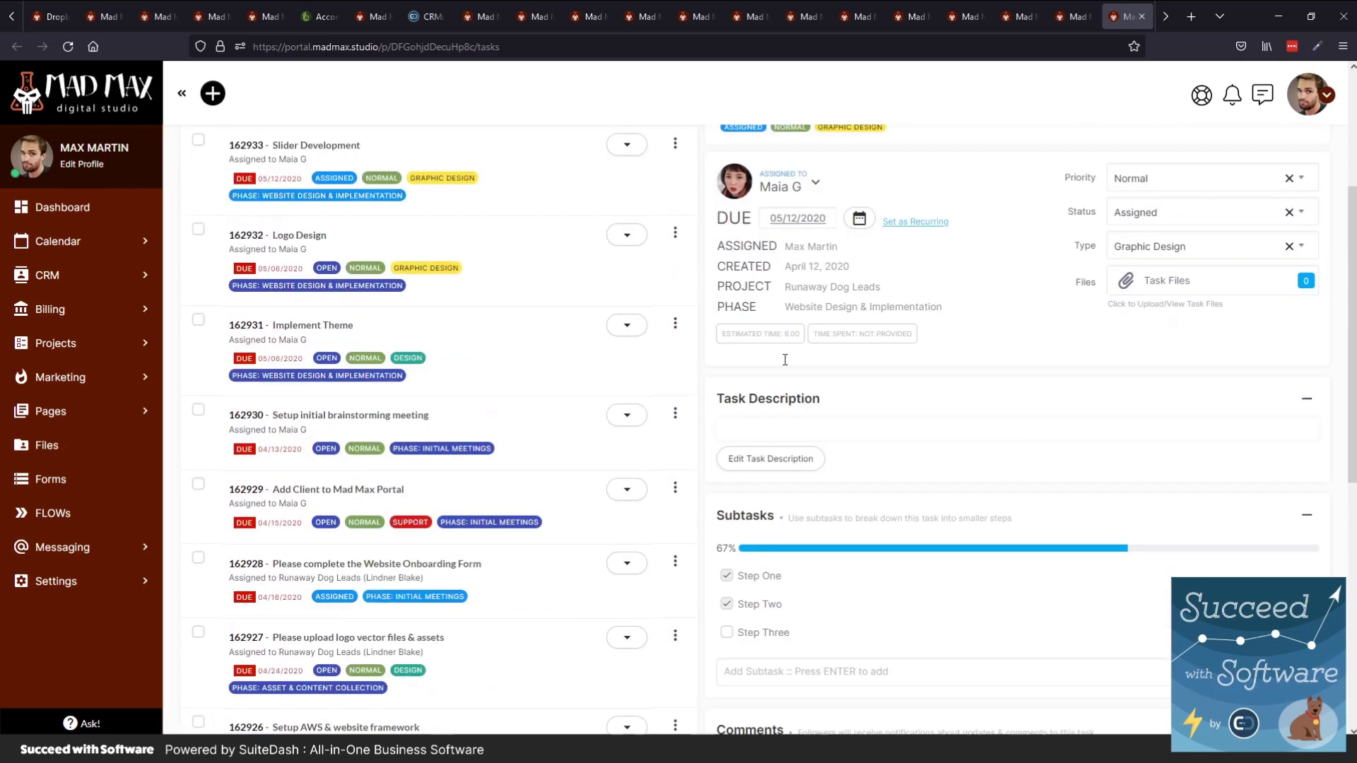
{"action": "scroll", "coordinate": [949, 382], "scroll_direction": "up", "scroll_amount": 3}
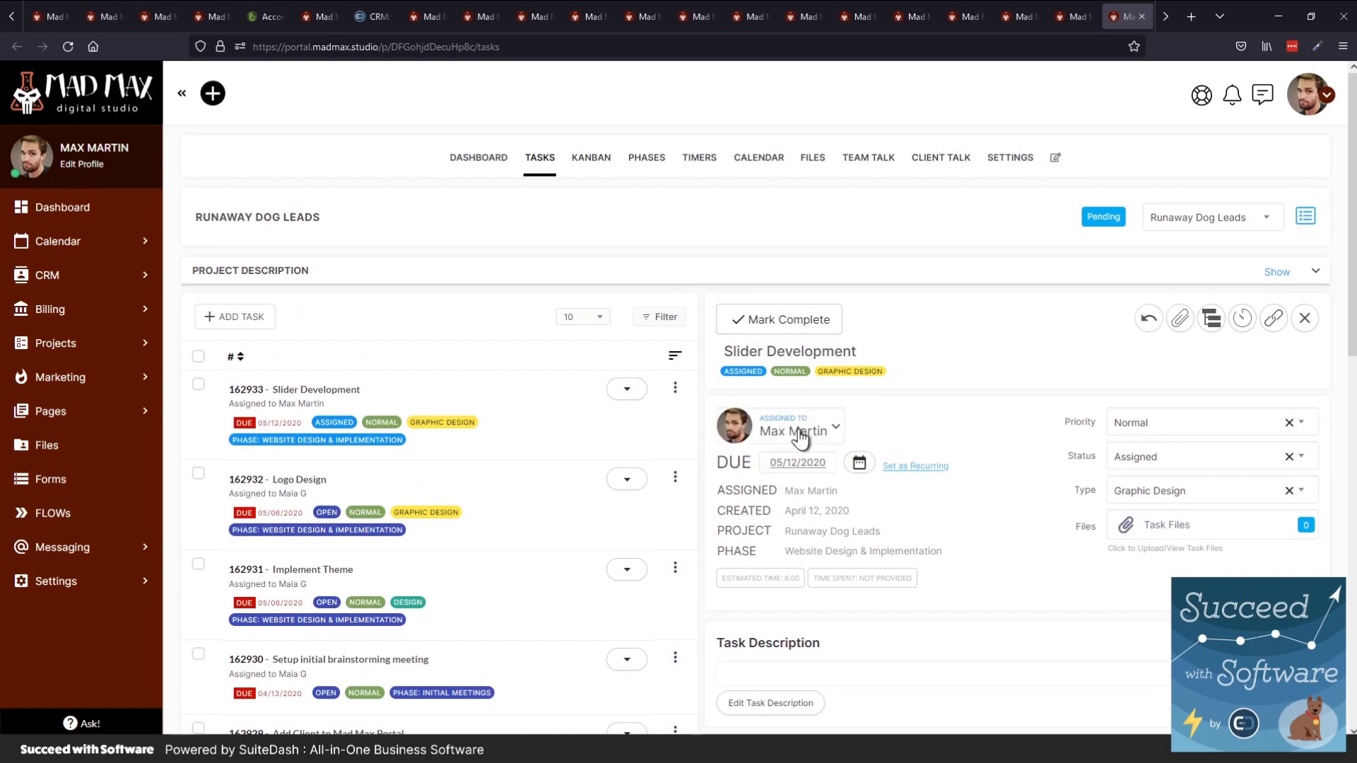
Start a 'First steps' timer at an hourly rate of 25 on Slider Development
{"action": "left_click", "coordinate": [1243, 325]}
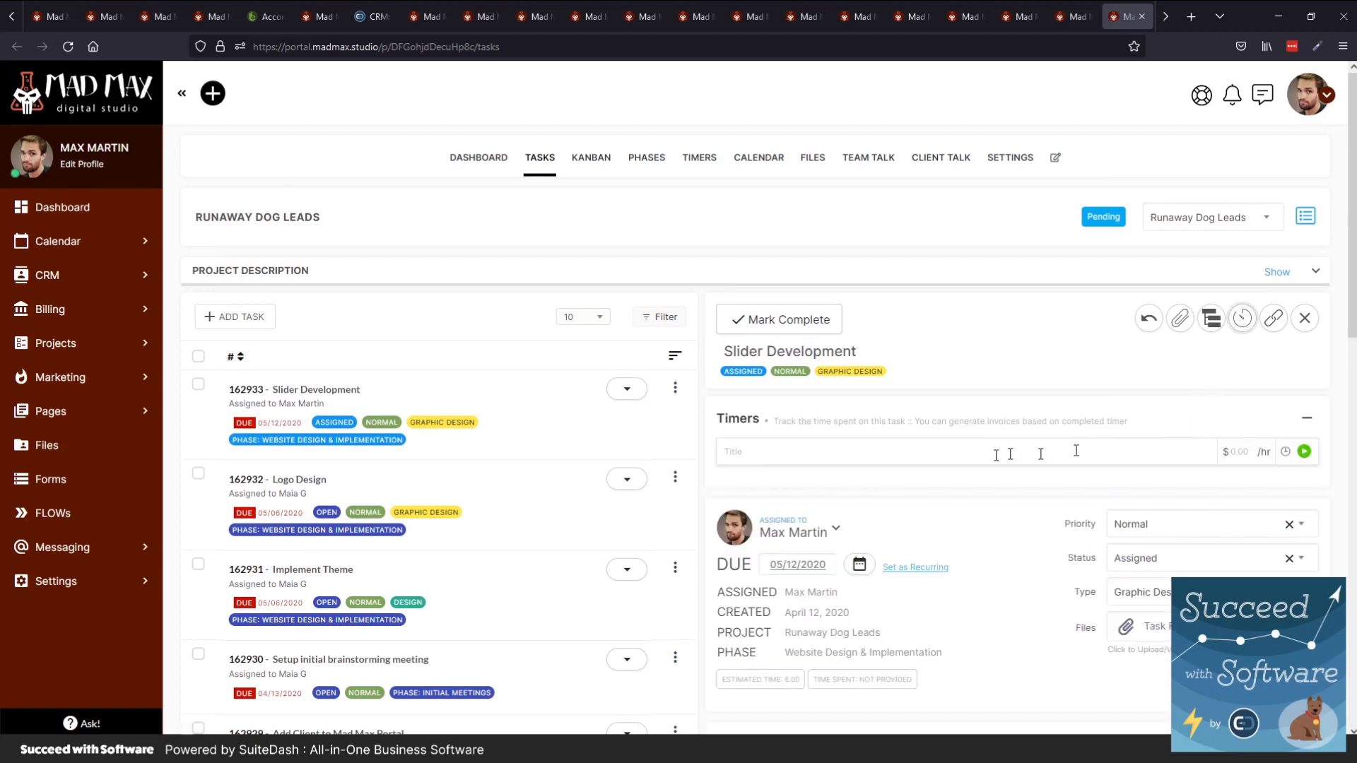
{"action": "left_click", "coordinate": [912, 453]}
{"action": "type", "text": "First steps"}
{"action": "key", "text": "Tab"}
{"action": "type", "text": "25"}
{"action": "left_click", "coordinate": [1302, 453]}
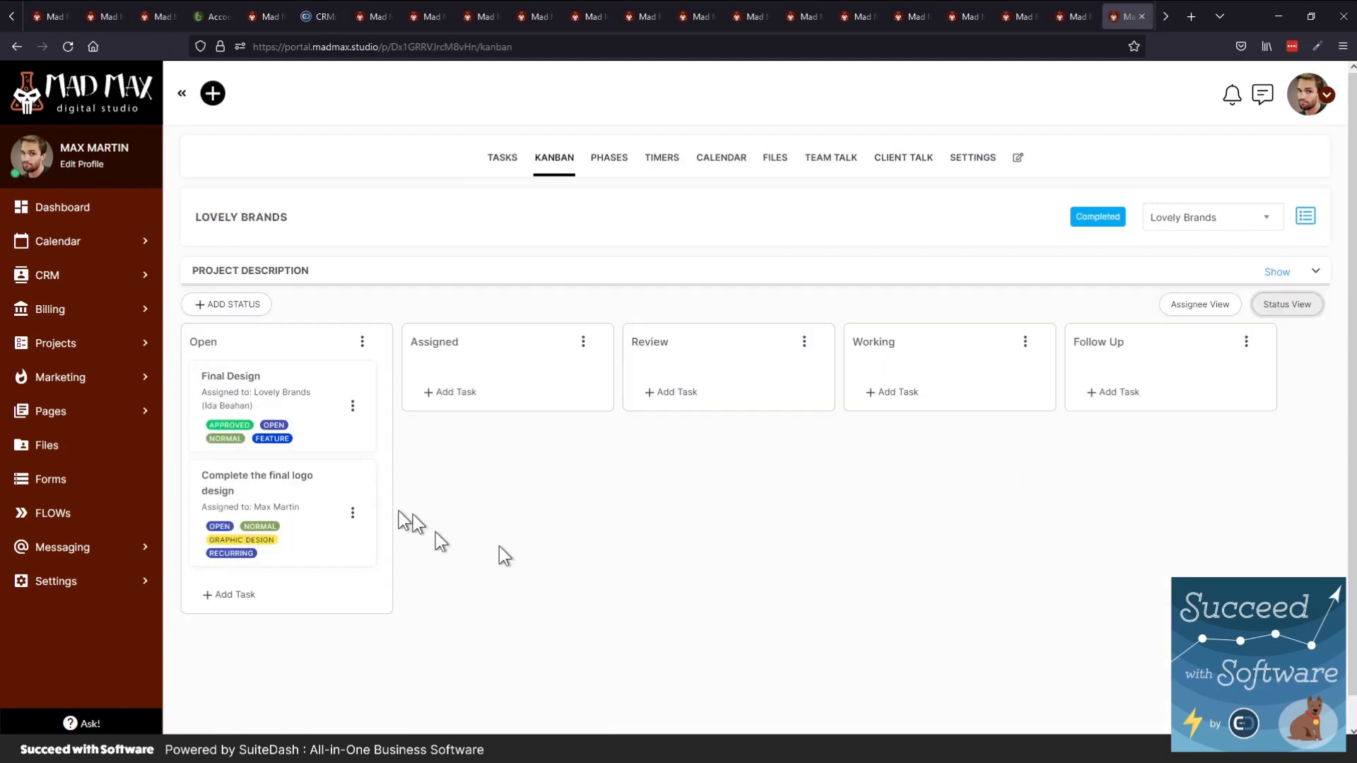
Move Final Design to the Assigned column, group by assignee, then switch to Runaway Dog Leads
{"action": "left_click_drag", "start_coordinate": [226, 382], "coordinate": [481, 374]}
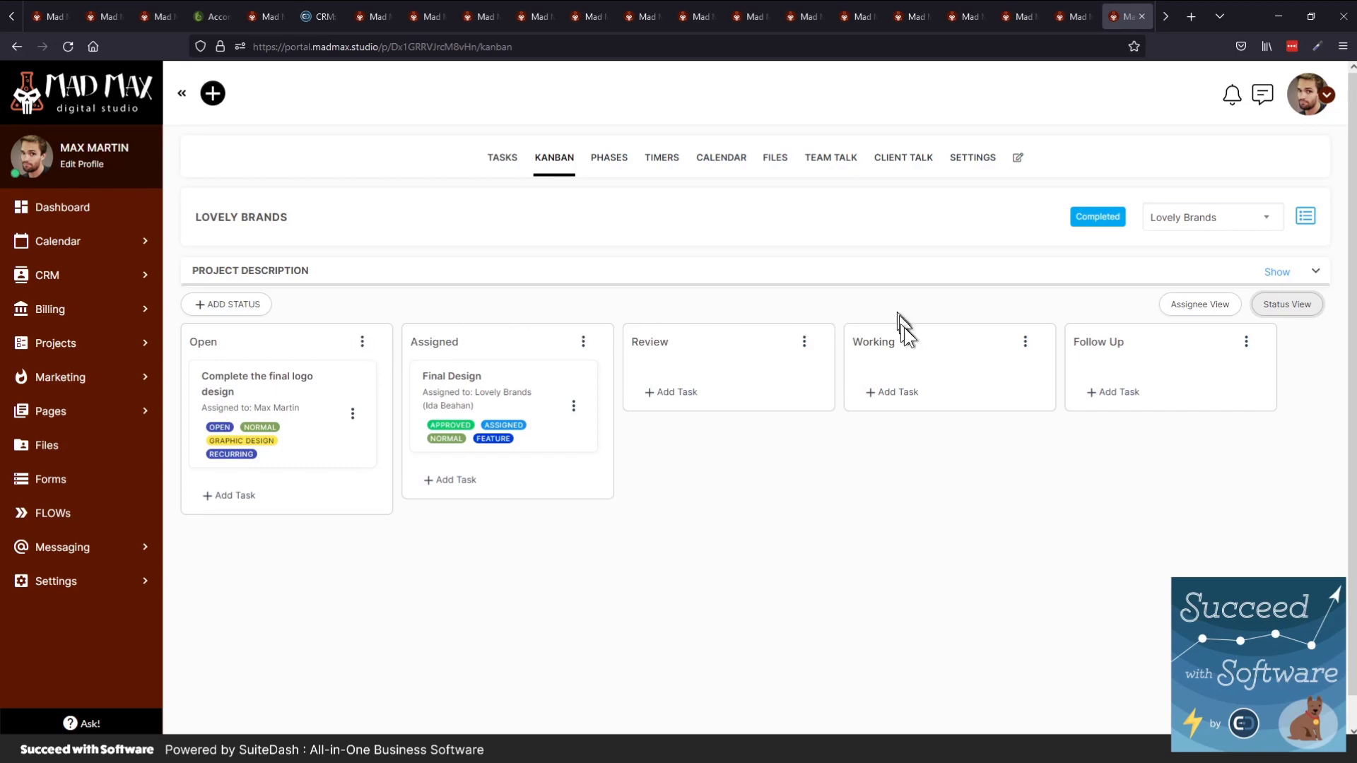
{"action": "left_click", "coordinate": [1199, 306]}
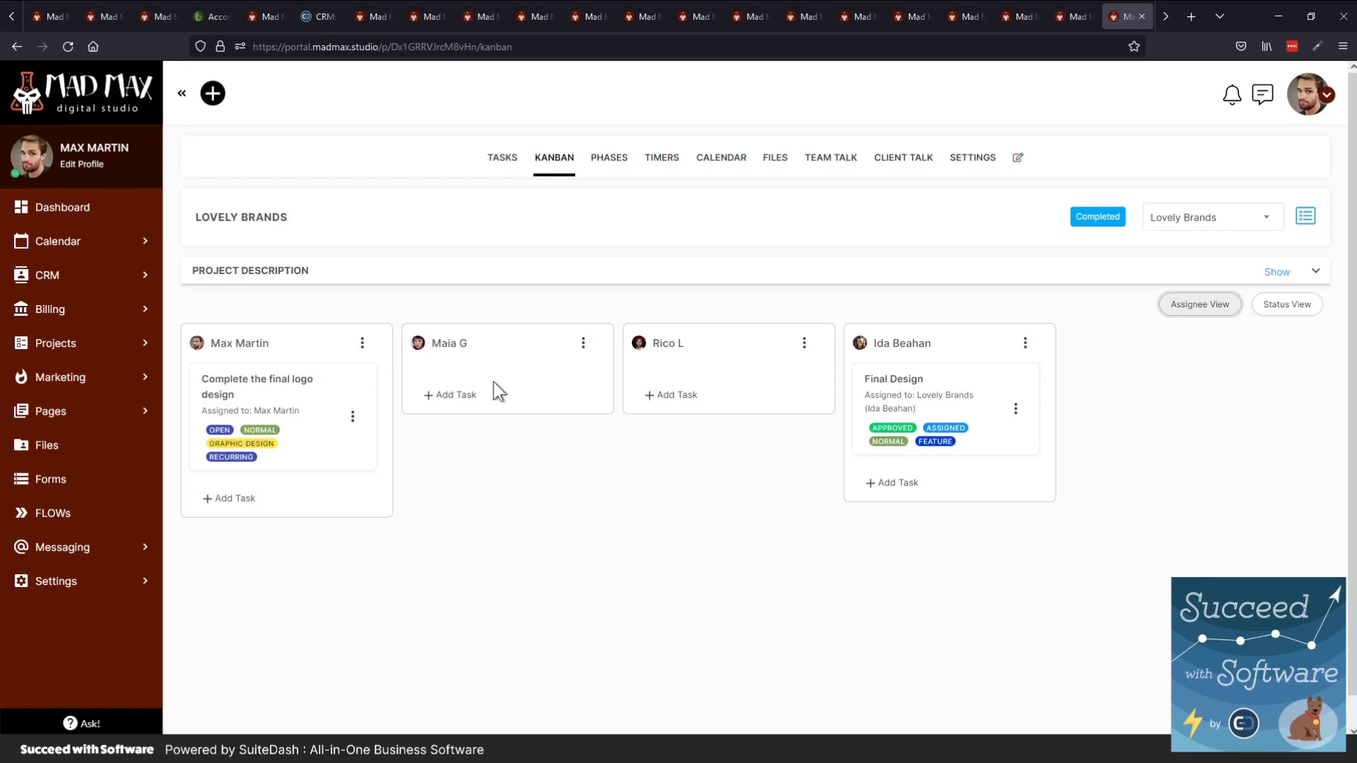
{"action": "key", "text": "ctrl+Tab"}
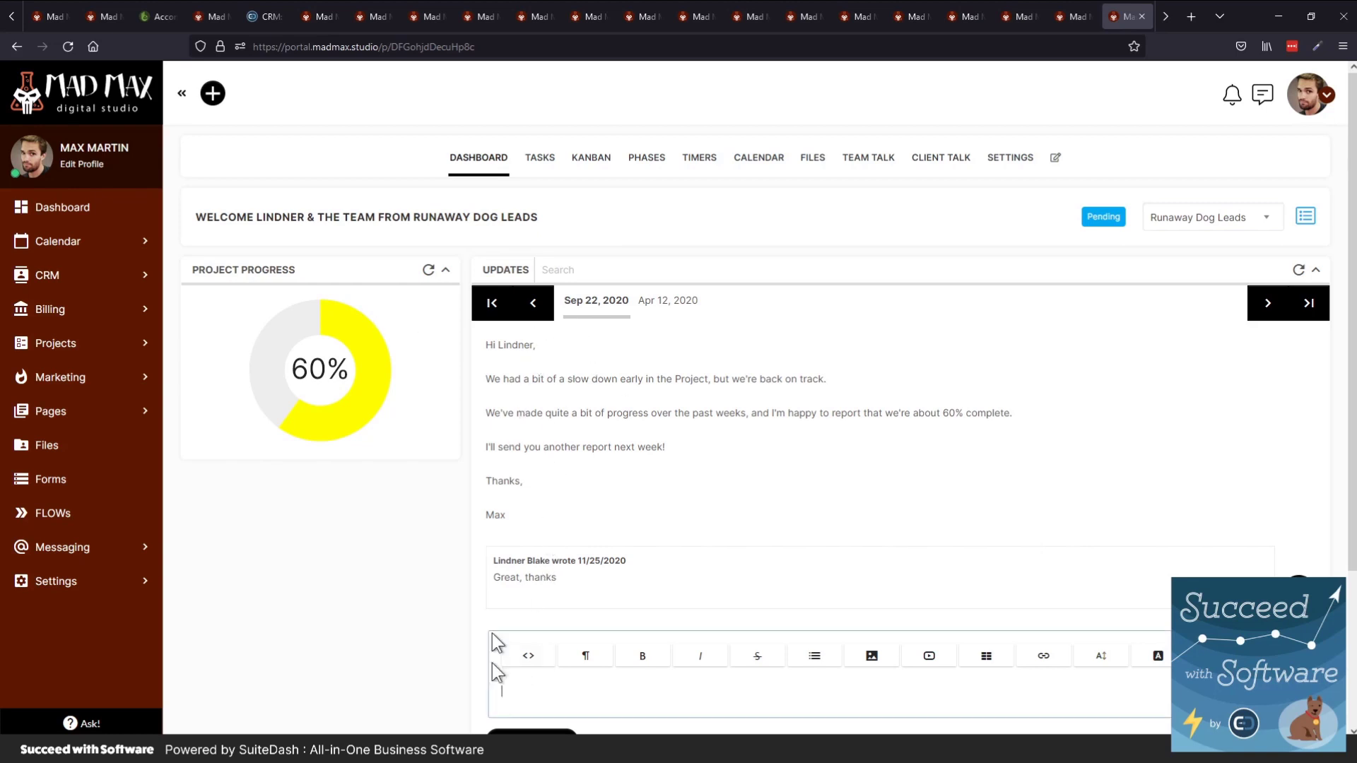
Scroll the project updates, show the Apr 12, 2020 update, then open the files page
{"action": "scroll", "coordinate": [481, 615], "scroll_direction": "down", "scroll_amount": 1}
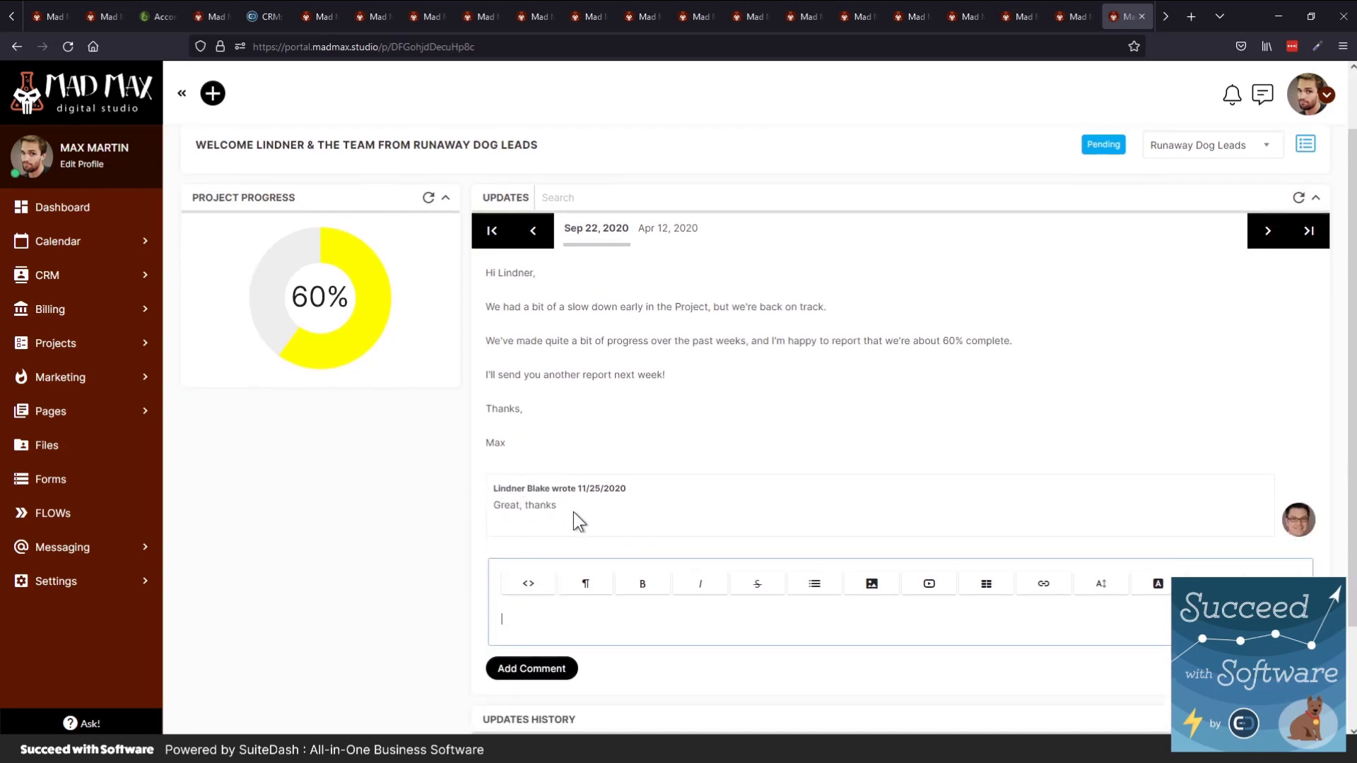
{"action": "left_click_drag", "start_coordinate": [574, 512], "coordinate": [481, 502]}
{"action": "left_click", "coordinate": [402, 508]}
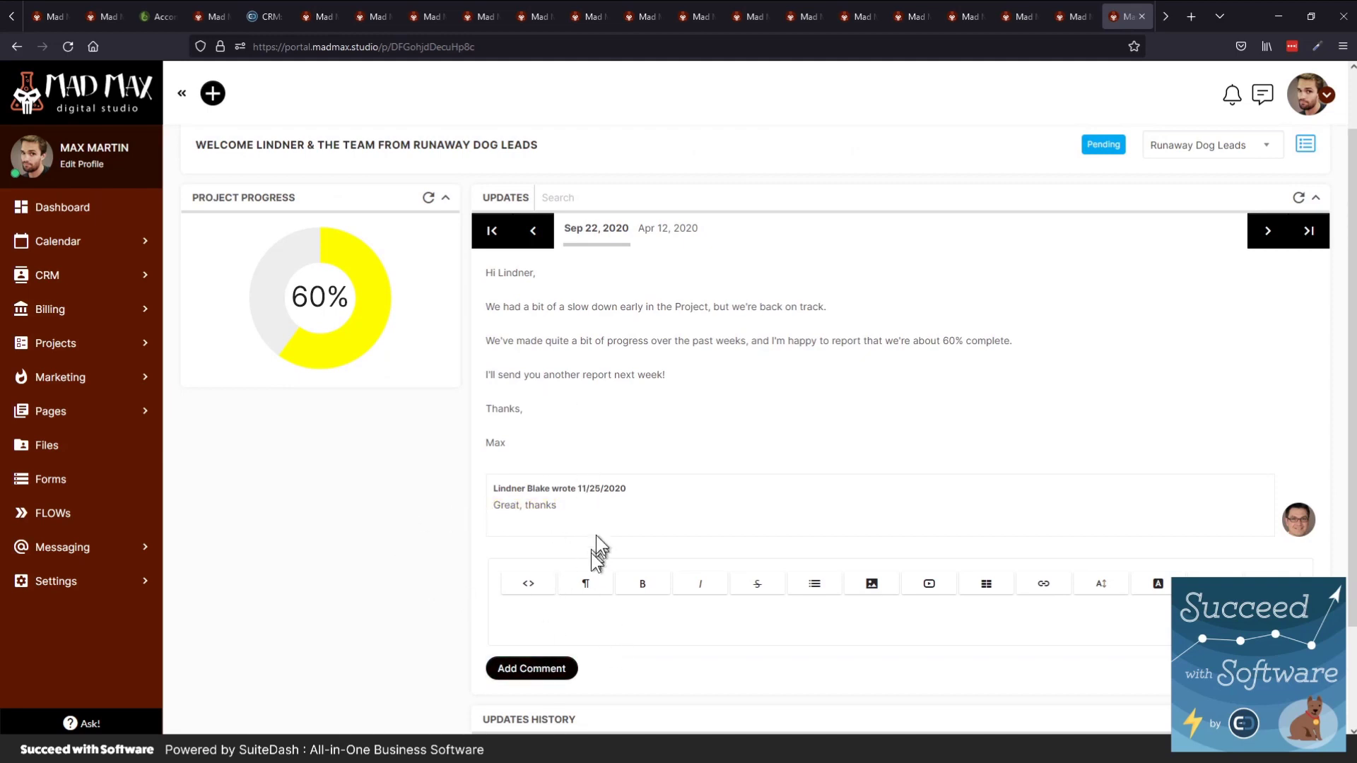
{"action": "scroll", "coordinate": [597, 544], "scroll_direction": "down", "scroll_amount": 1}
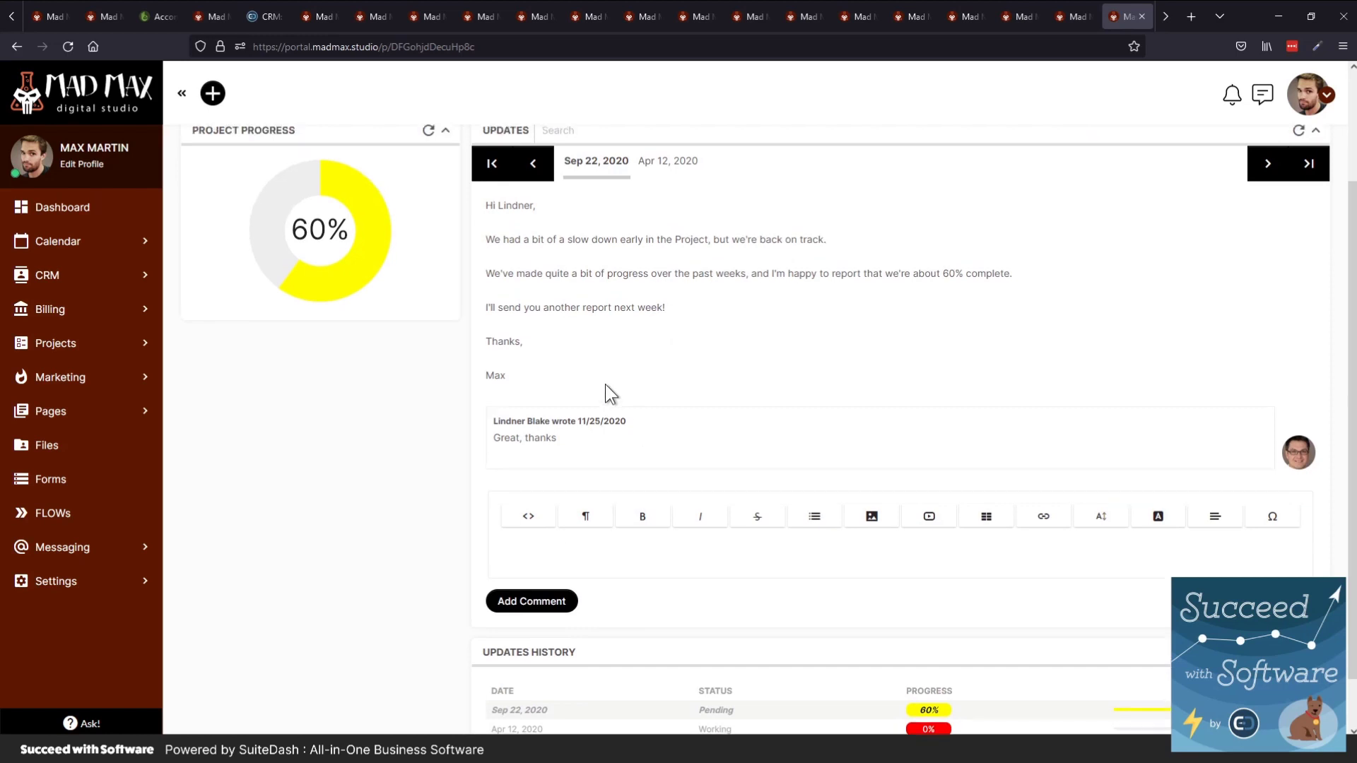
{"action": "scroll", "coordinate": [605, 385], "scroll_direction": "up", "scroll_amount": 2}
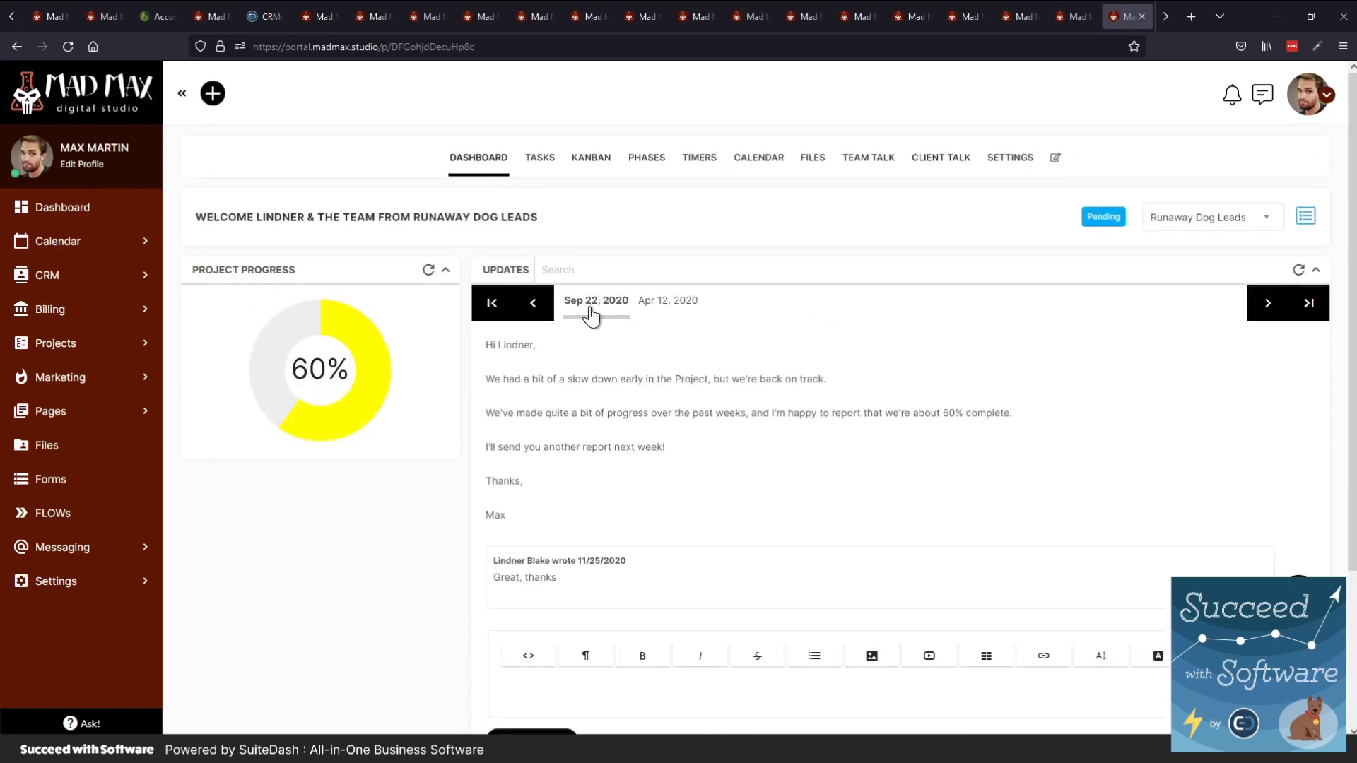
{"action": "left_click", "coordinate": [649, 304]}
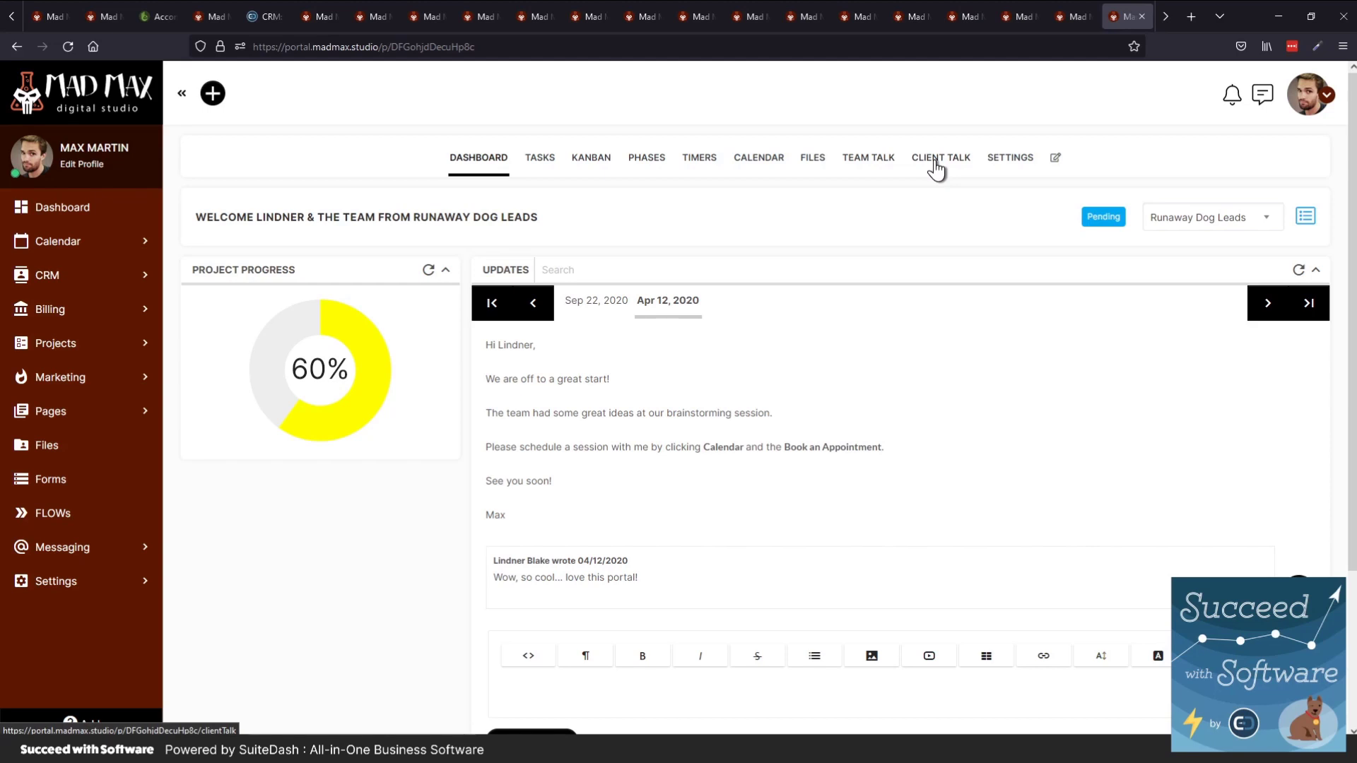
{"action": "left_click", "coordinate": [812, 167]}
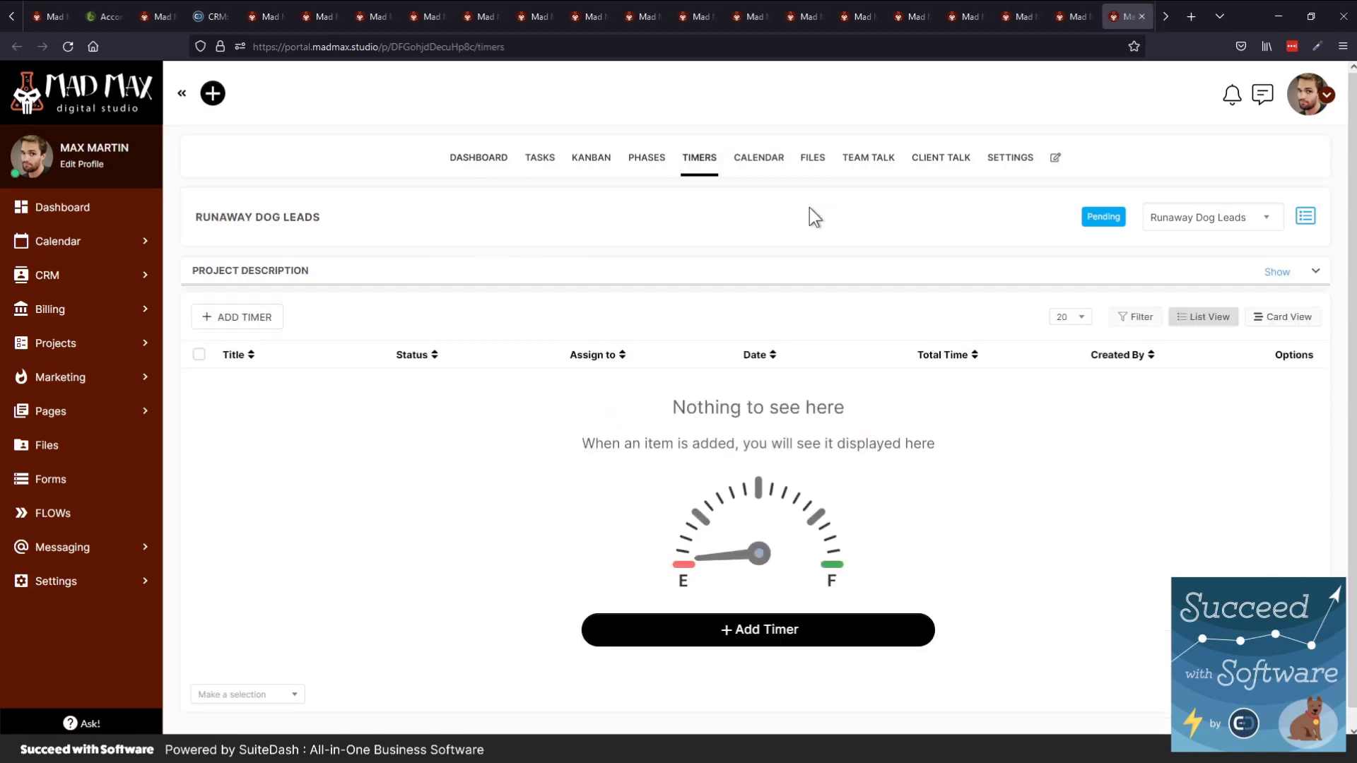
Switch to the 'STAFF: Understanding Internal Roles' help article tab
{"action": "key", "text": "ctrl+Tab"}
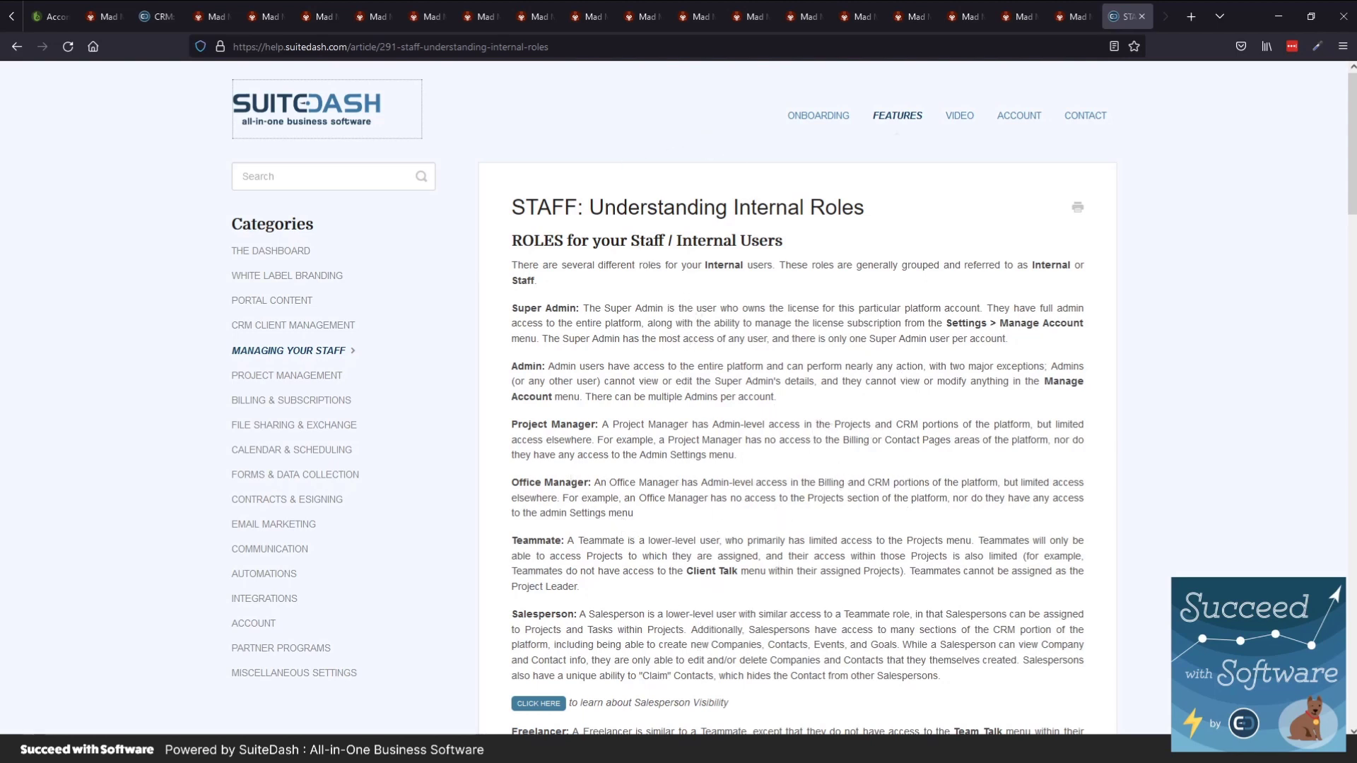
Start a help-docs search, then go back to the portal's Projects list
{"action": "left_click", "coordinate": [297, 178]}
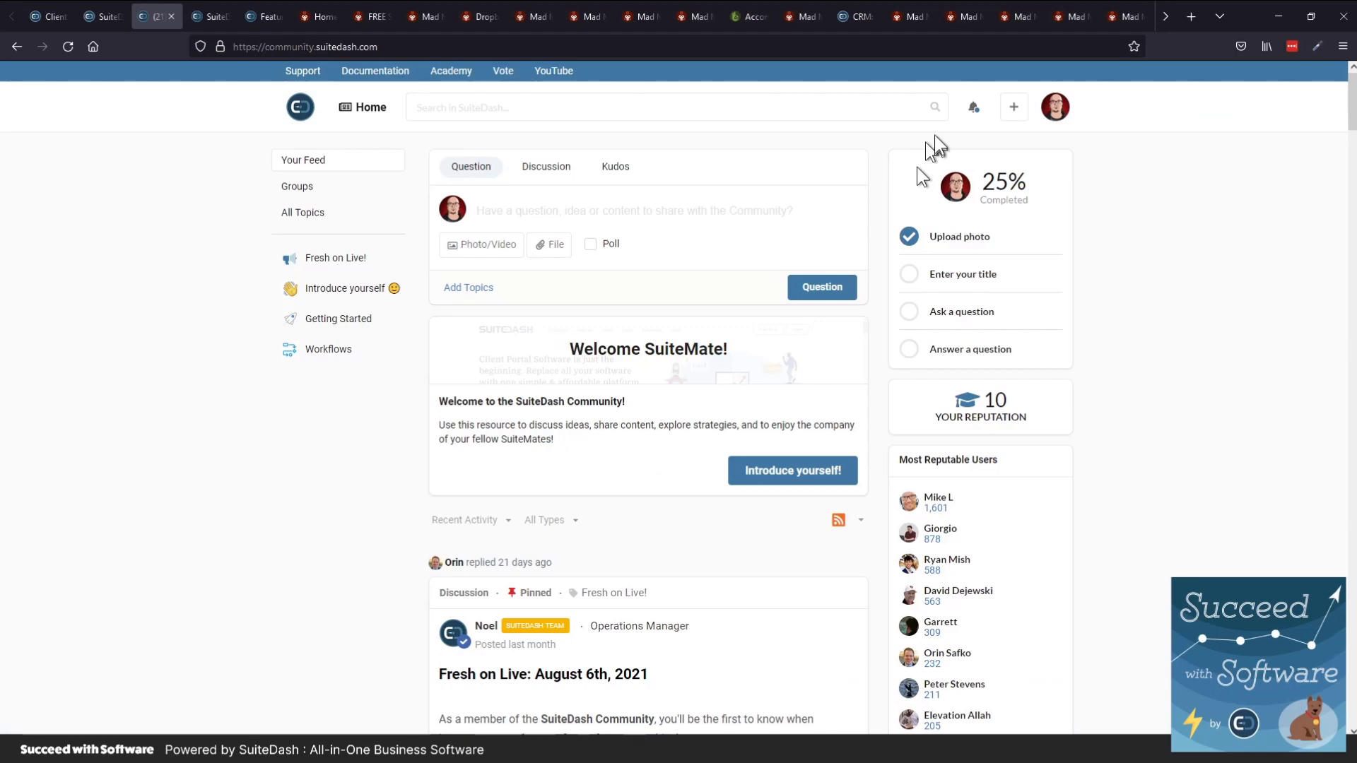
{"action": "left_click", "coordinate": [1114, 19]}
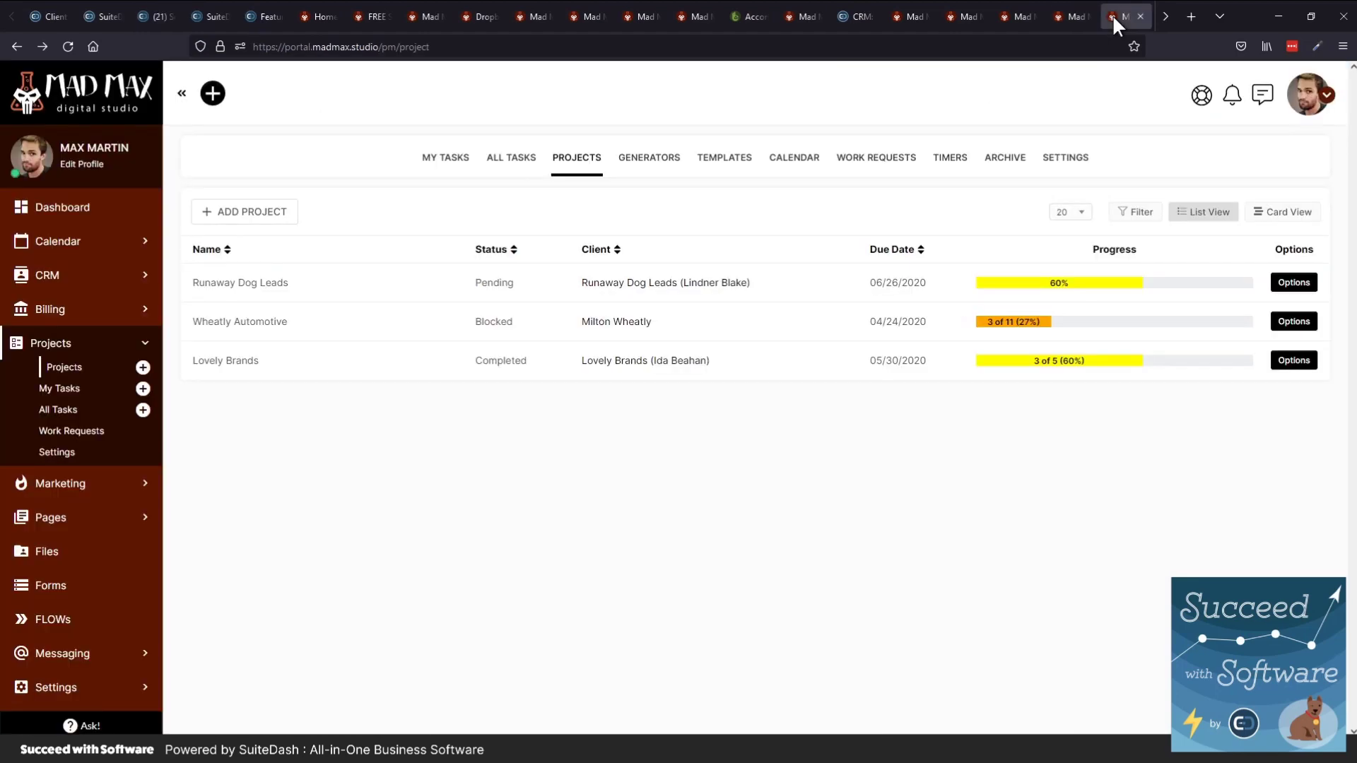
Cycle through the portal tabs to the Runaway Dog Leads timers page and expand Marketing
{"action": "double_click", "coordinate": [1169, 12]}
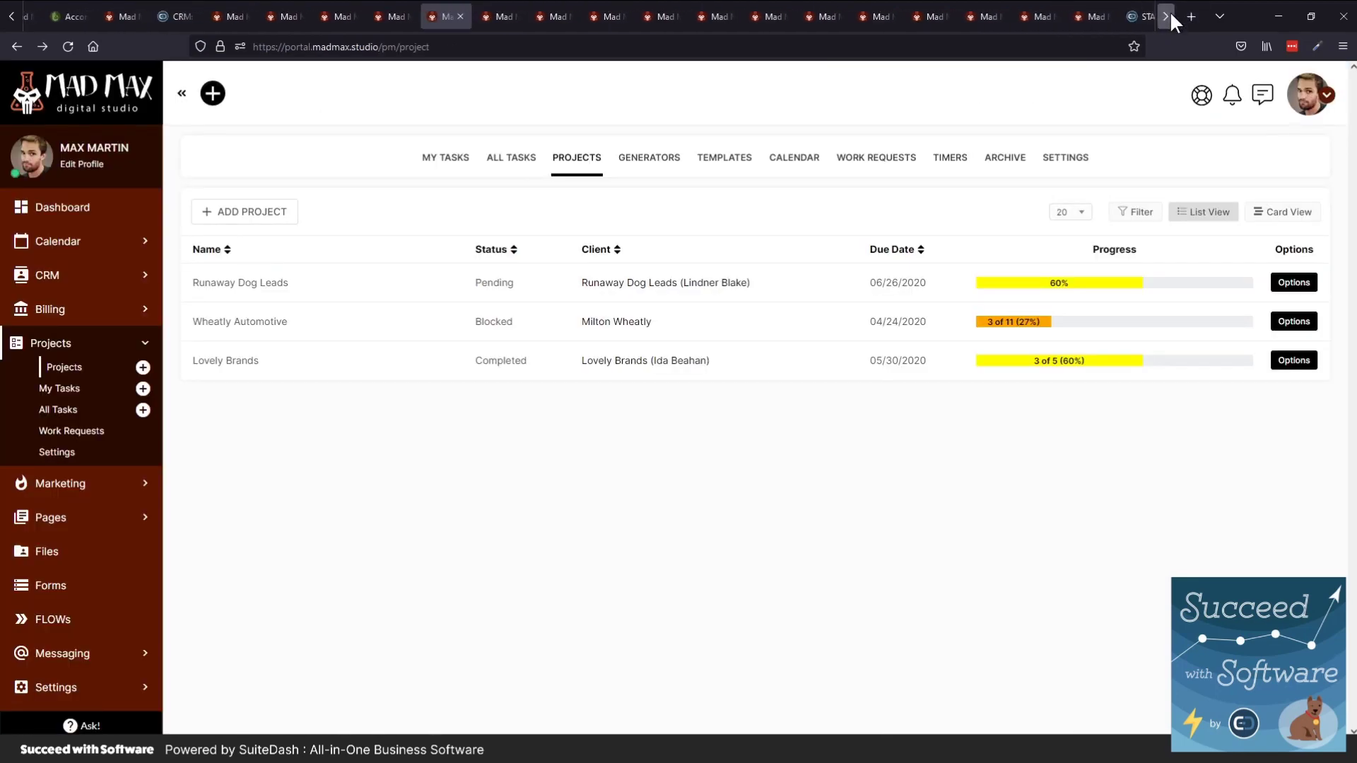
{"action": "left_click", "coordinate": [808, 9]}
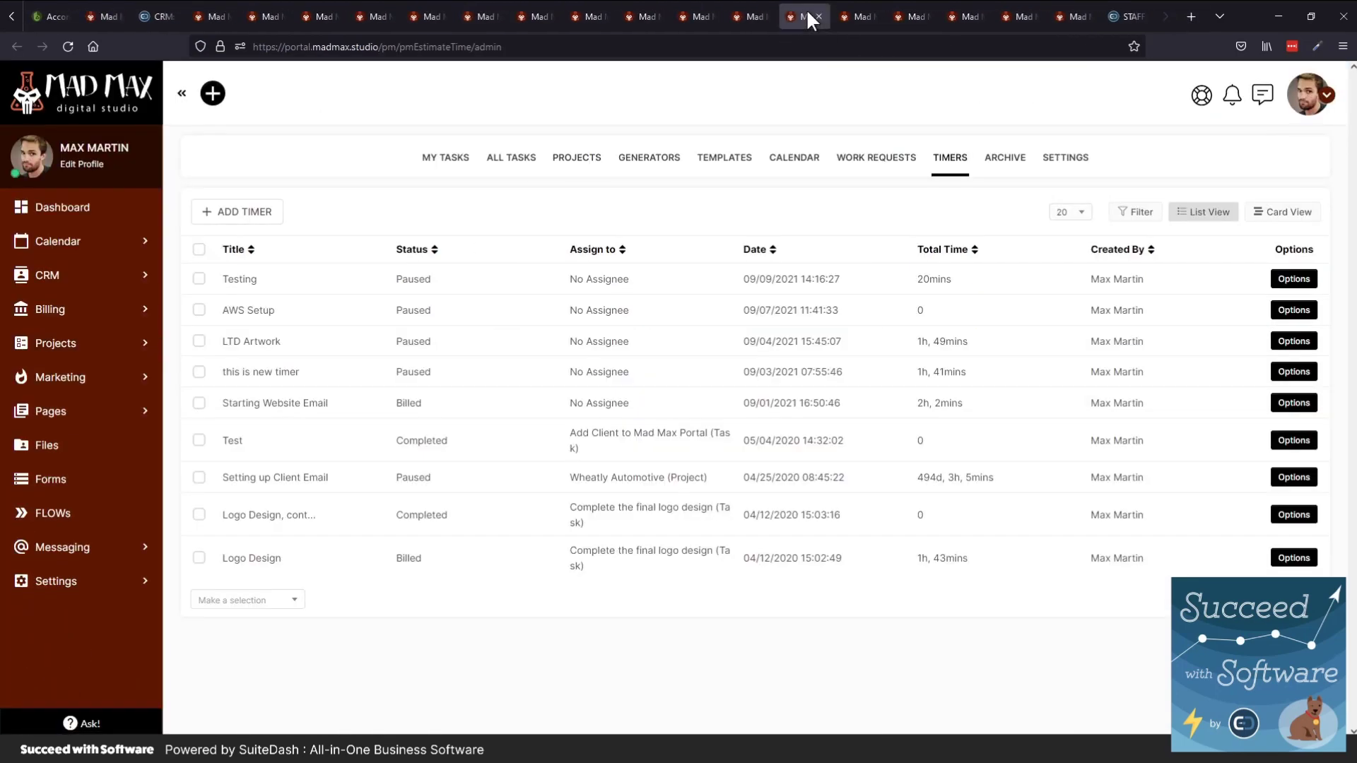
{"action": "left_click", "coordinate": [851, 12]}
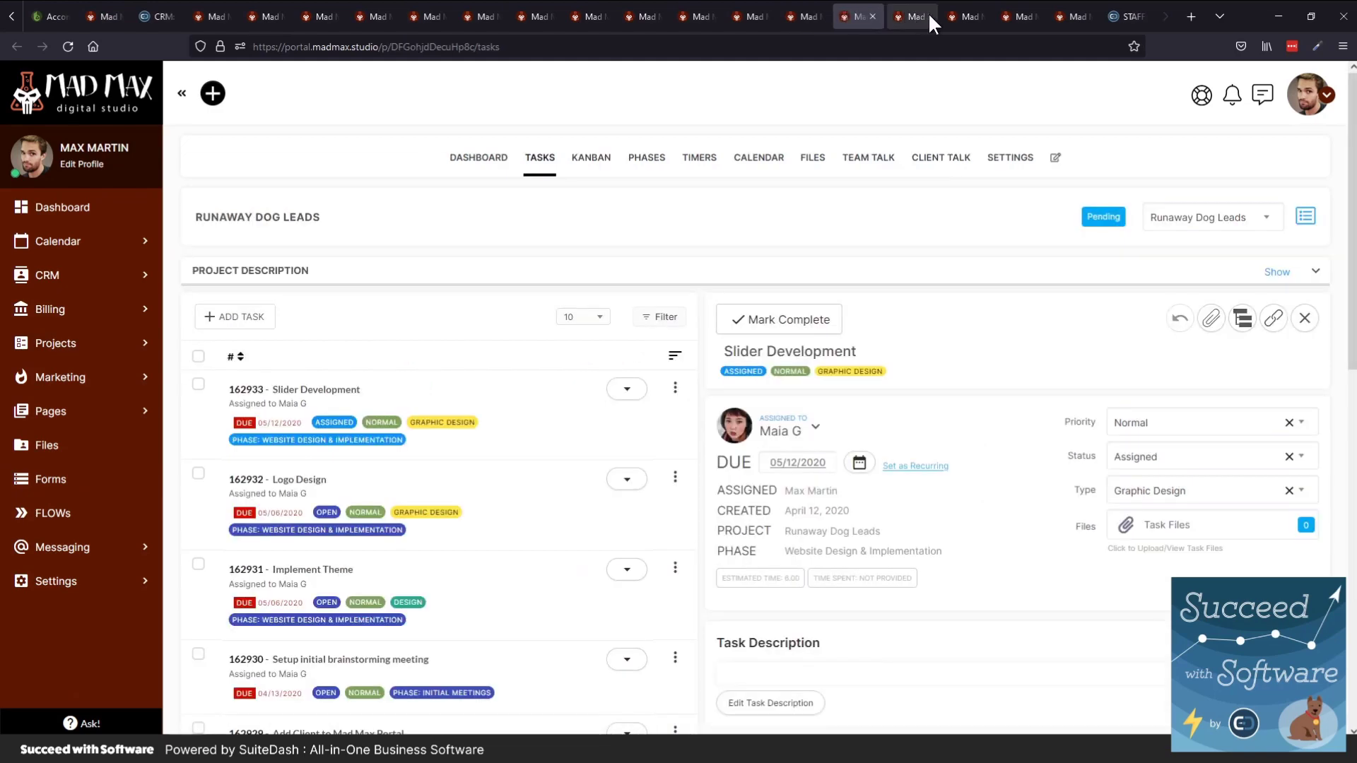
{"action": "left_click", "coordinate": [927, 12]}
{"action": "left_click", "coordinate": [965, 12]}
{"action": "left_click", "coordinate": [1012, 14]}
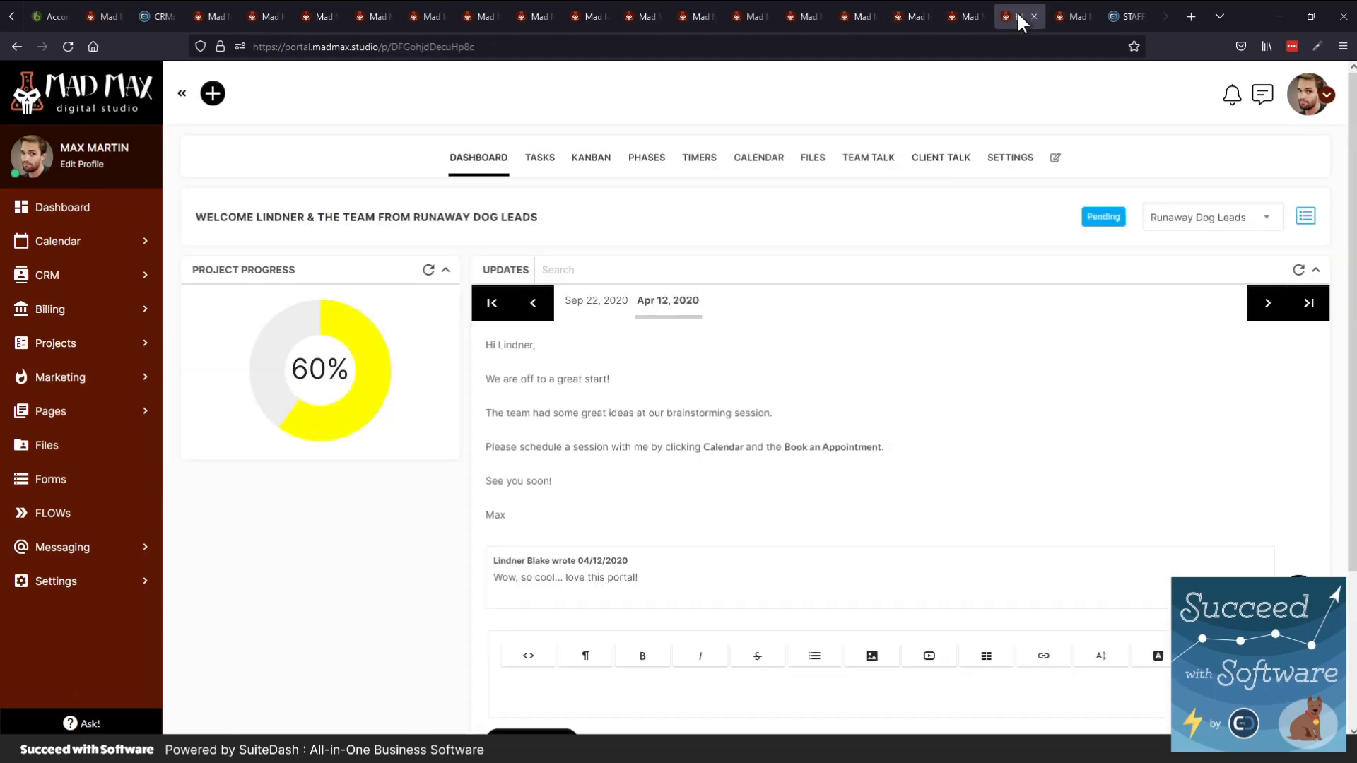
{"action": "left_click", "coordinate": [1075, 12]}
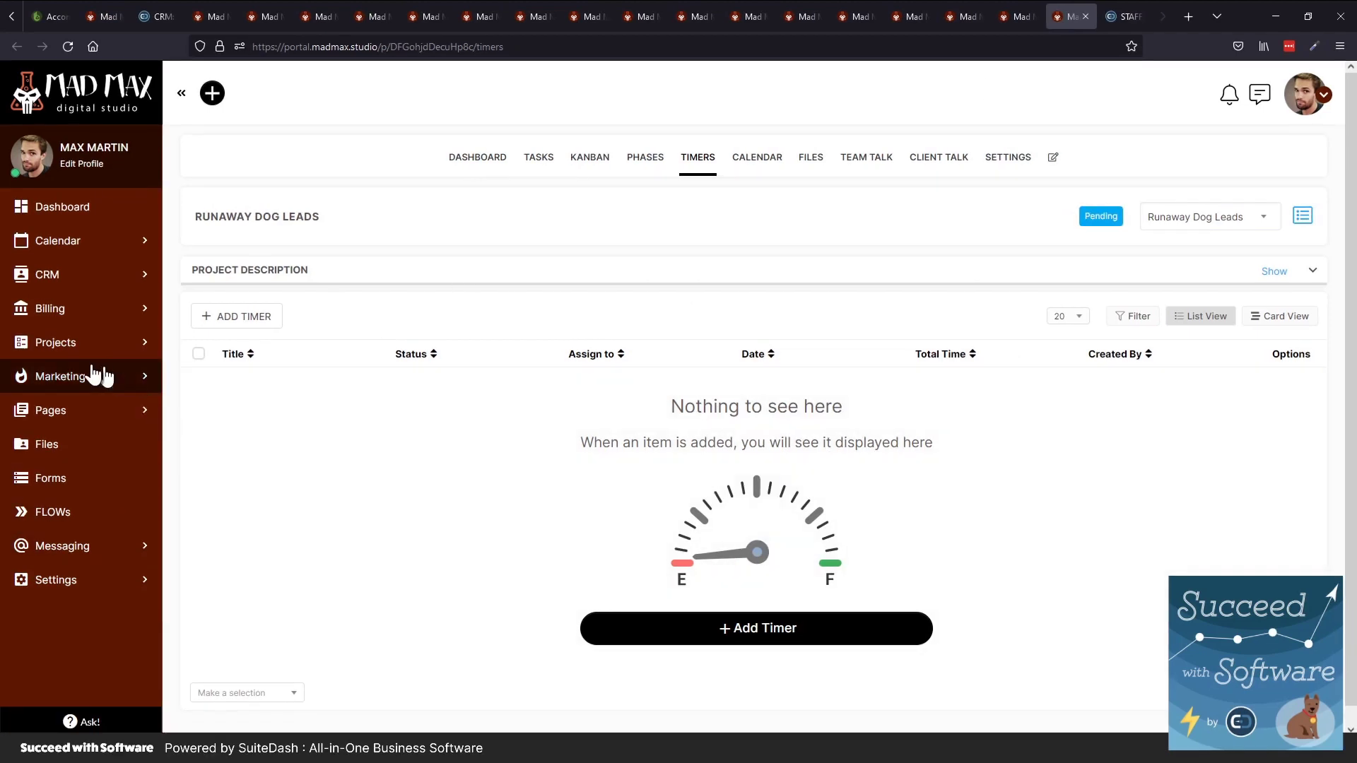
{"action": "left_click", "coordinate": [83, 379]}
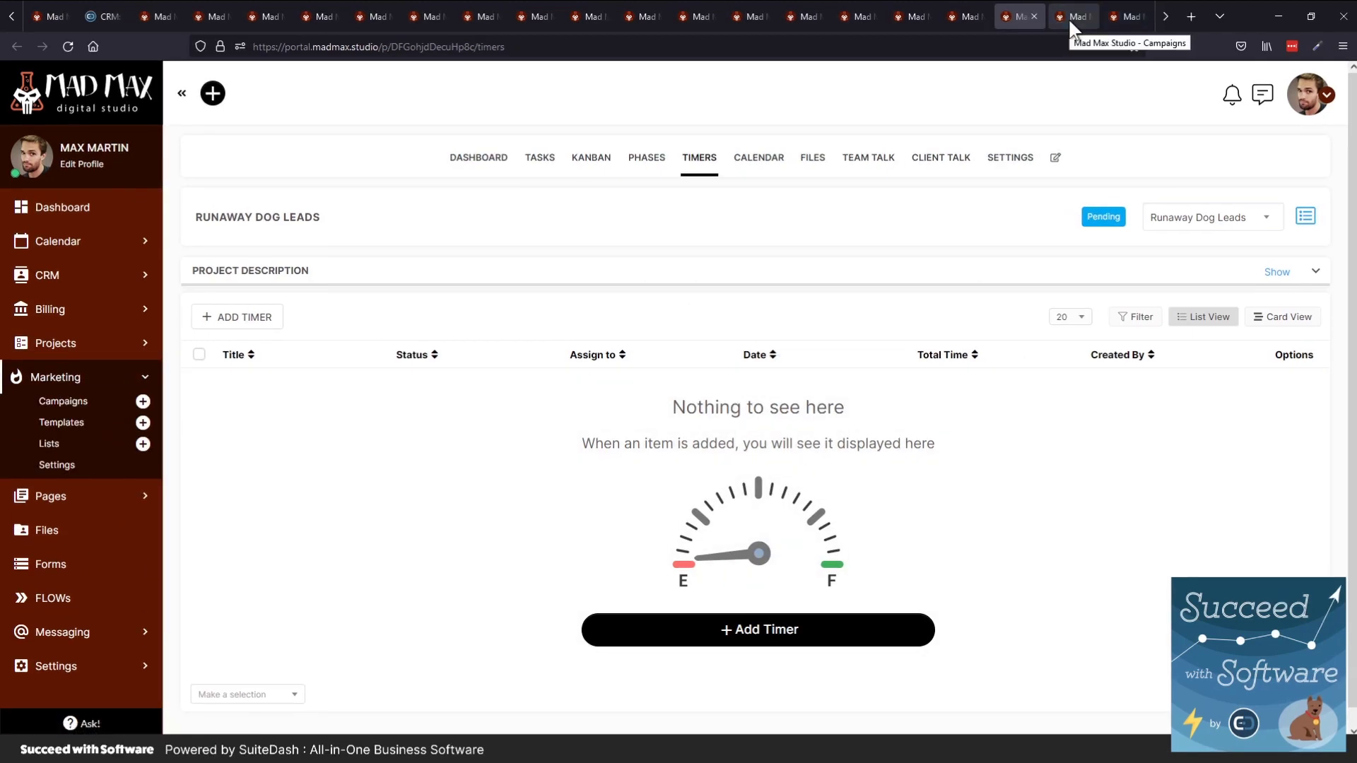
From Campaigns, show the marketing Lists in List View and open Email Course
{"action": "left_click", "coordinate": [1070, 27]}
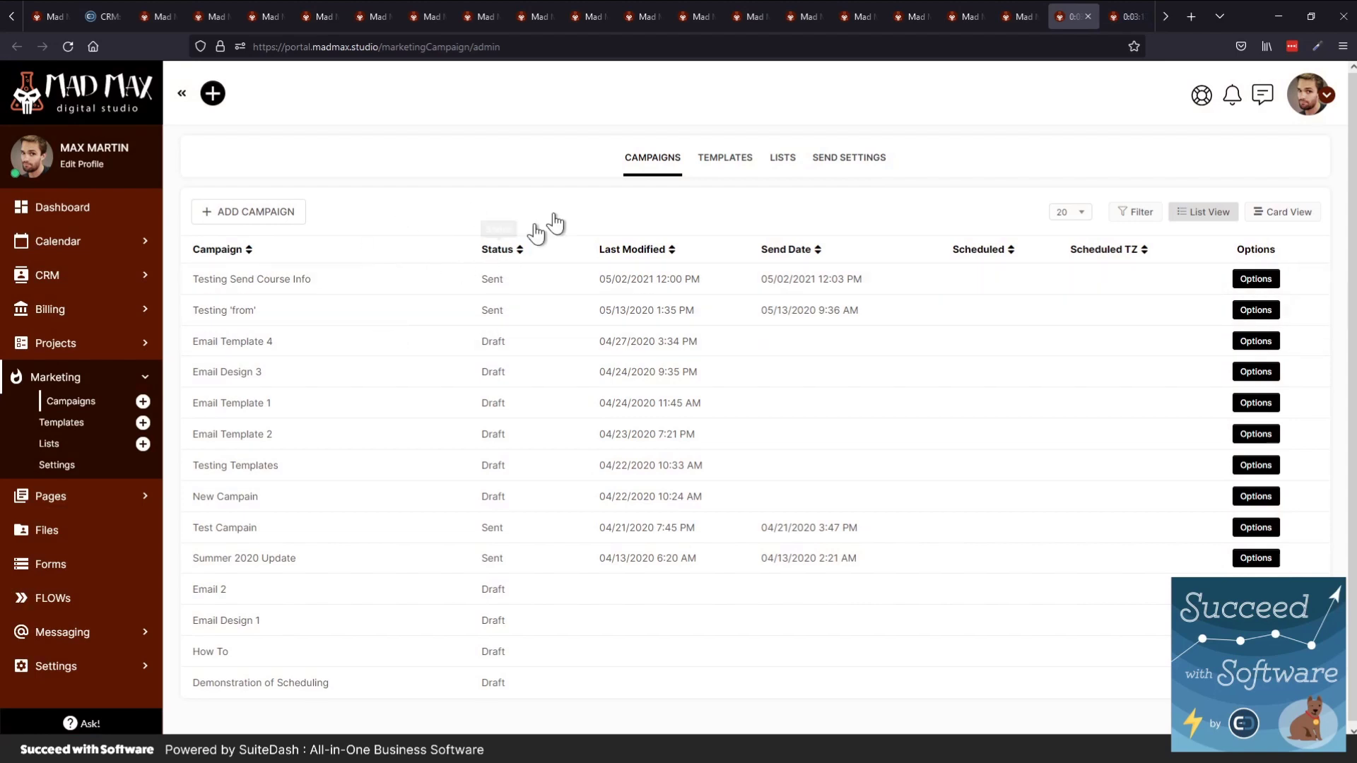
{"action": "left_click", "coordinate": [780, 163]}
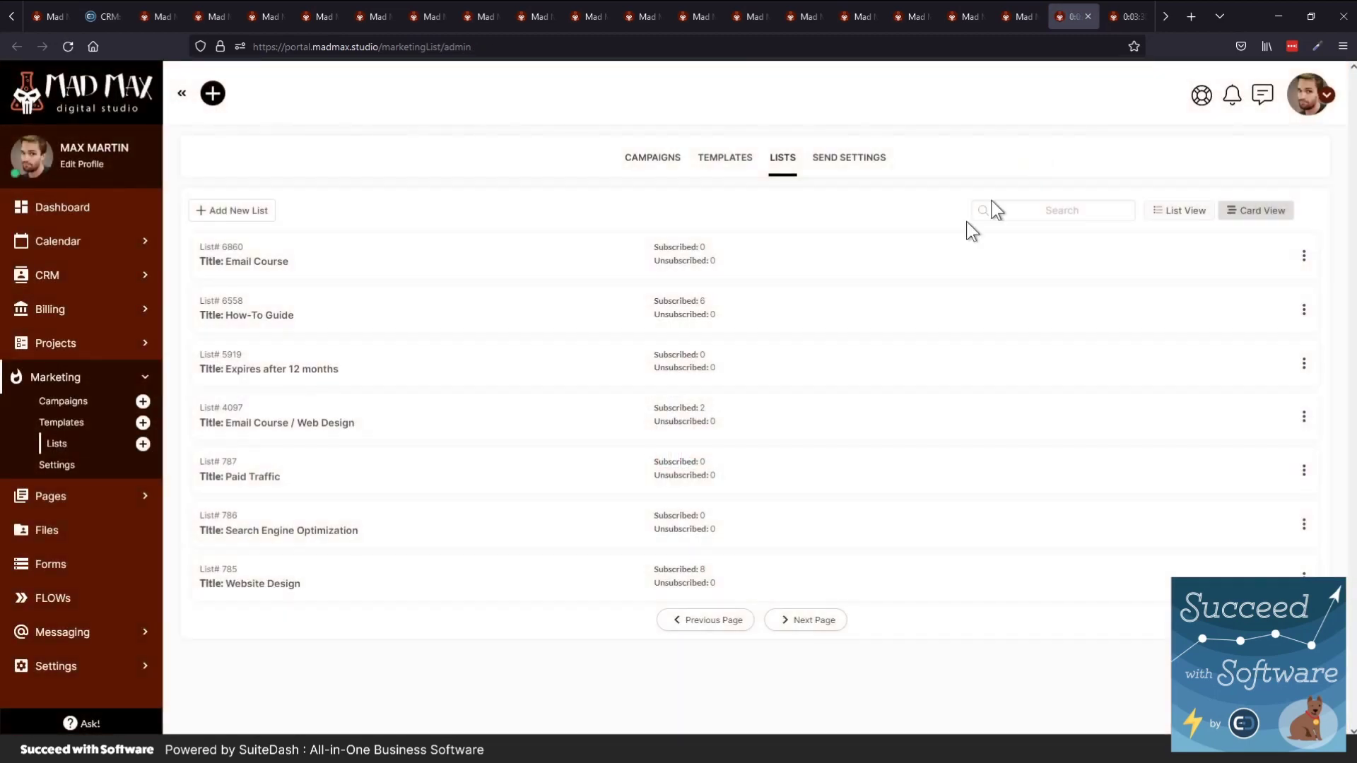
{"action": "left_click", "coordinate": [1179, 211]}
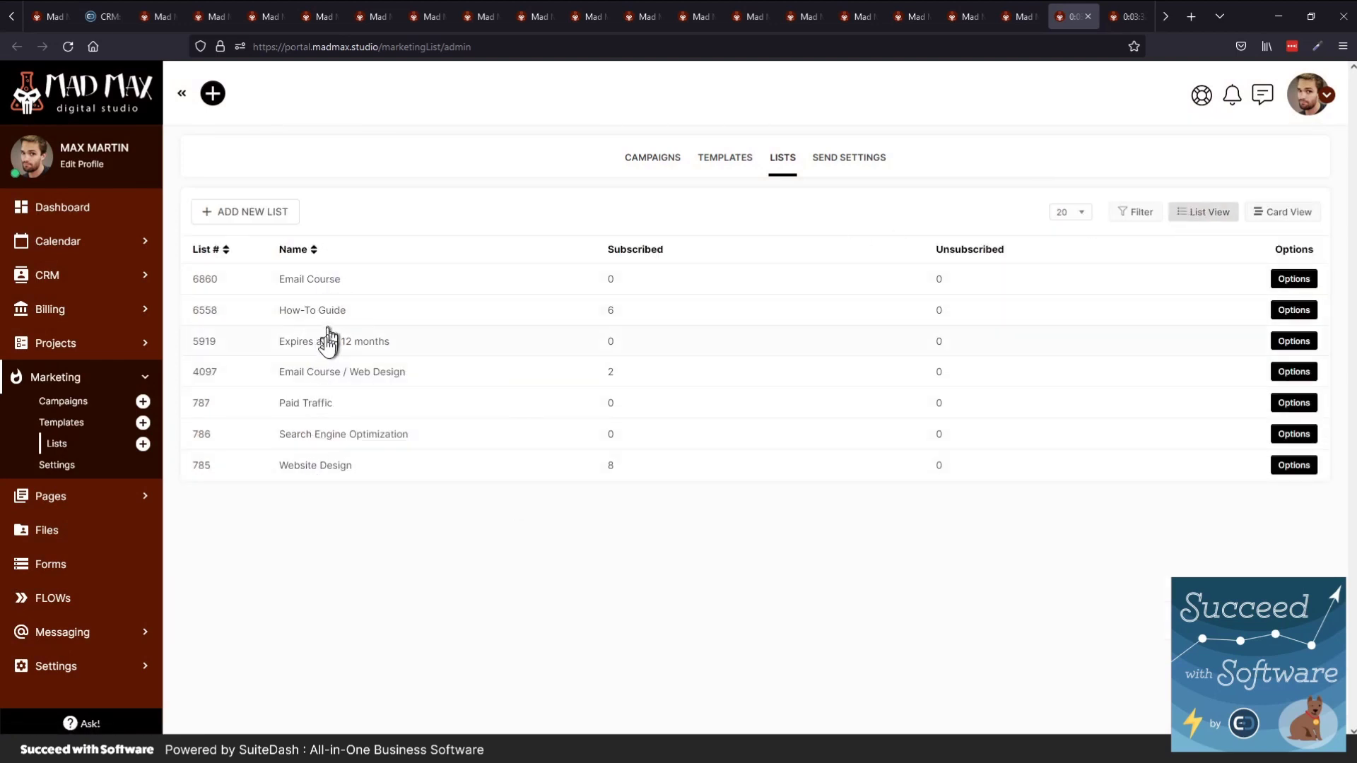
{"action": "left_click", "coordinate": [323, 283]}
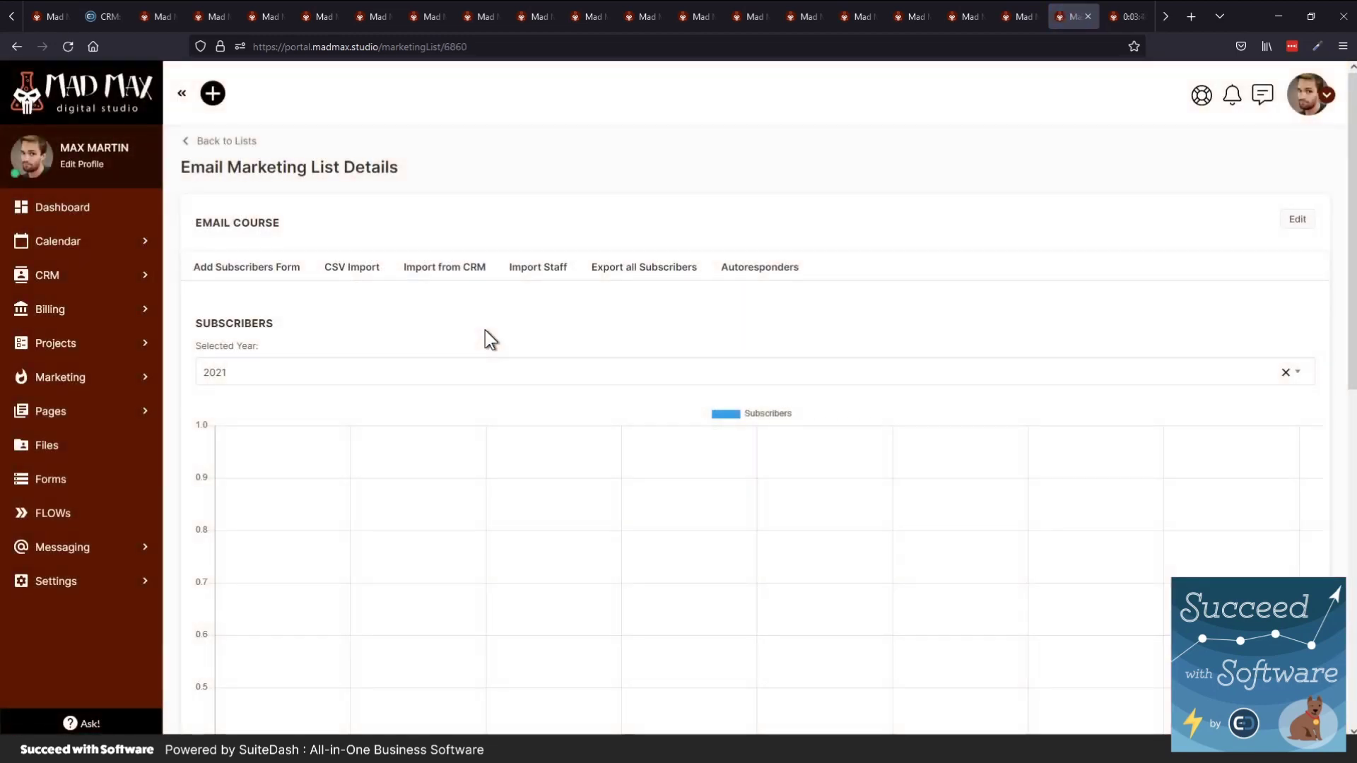
View the Email Course autoresponder emails, return to Marketing Lists, and expand Messaging
{"action": "left_click", "coordinate": [747, 270]}
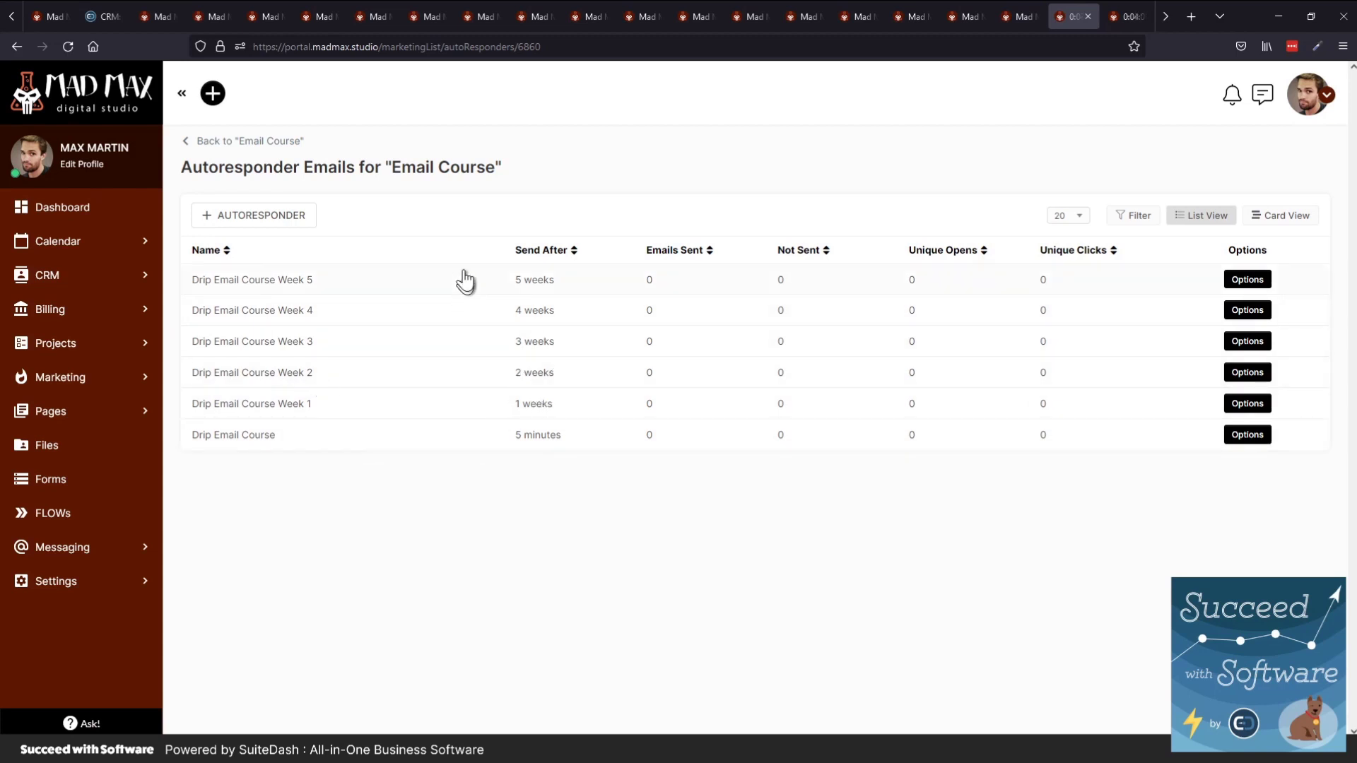
{"action": "left_click", "coordinate": [146, 385]}
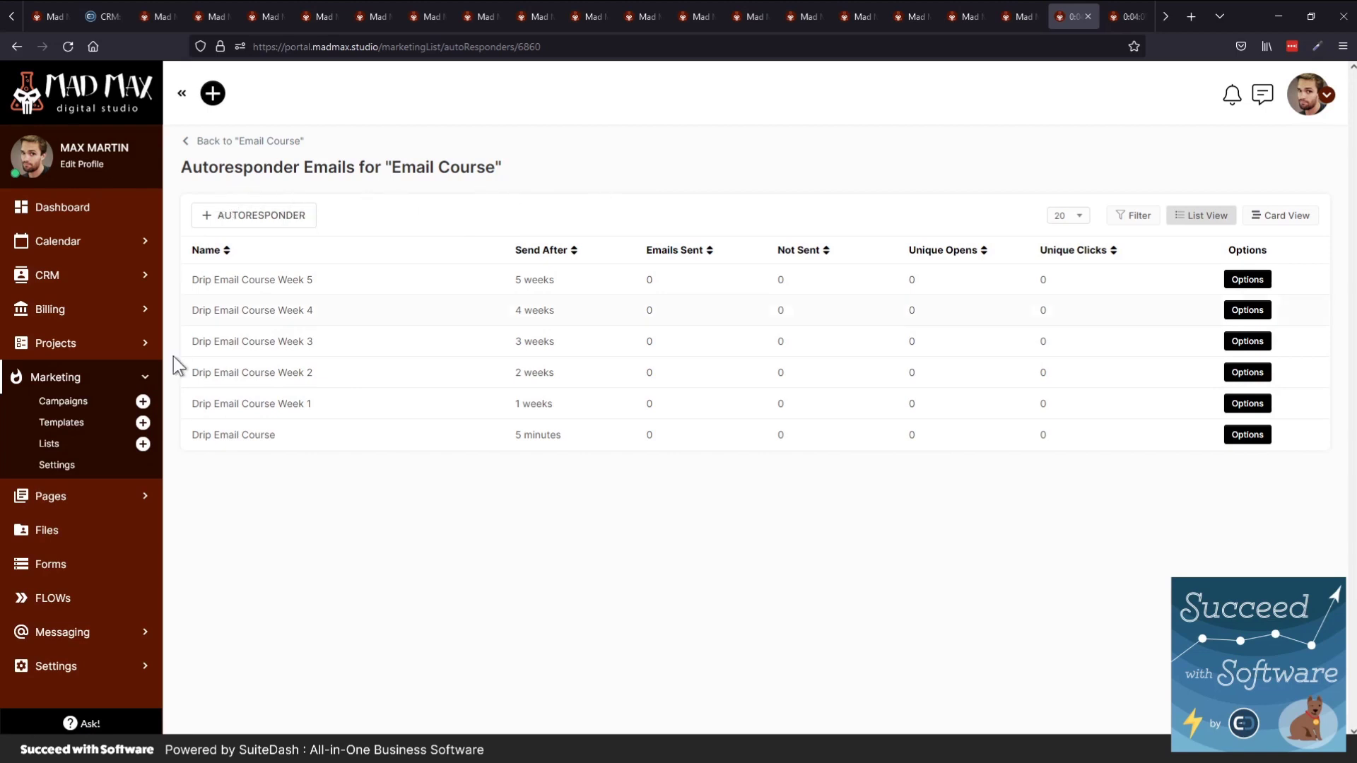
{"action": "left_click", "coordinate": [47, 447]}
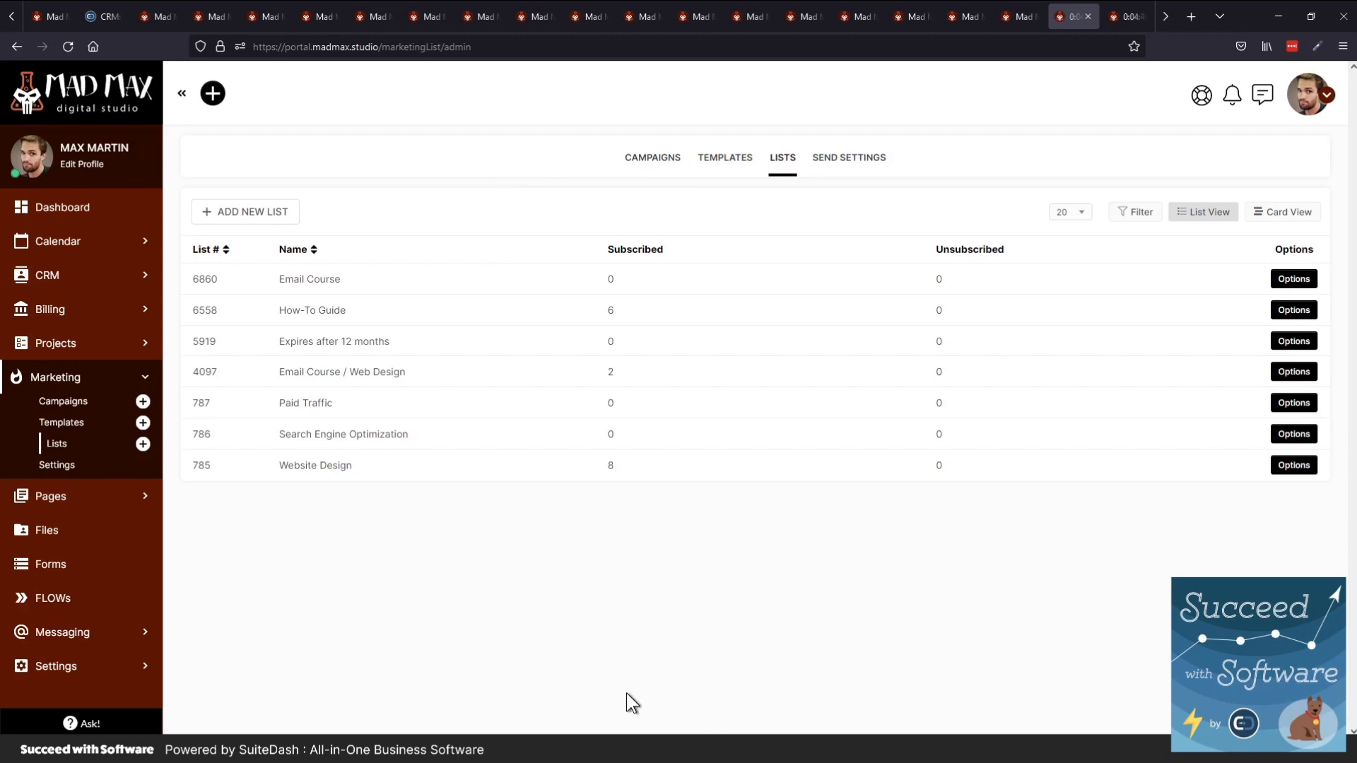
{"action": "left_click", "coordinate": [145, 633]}
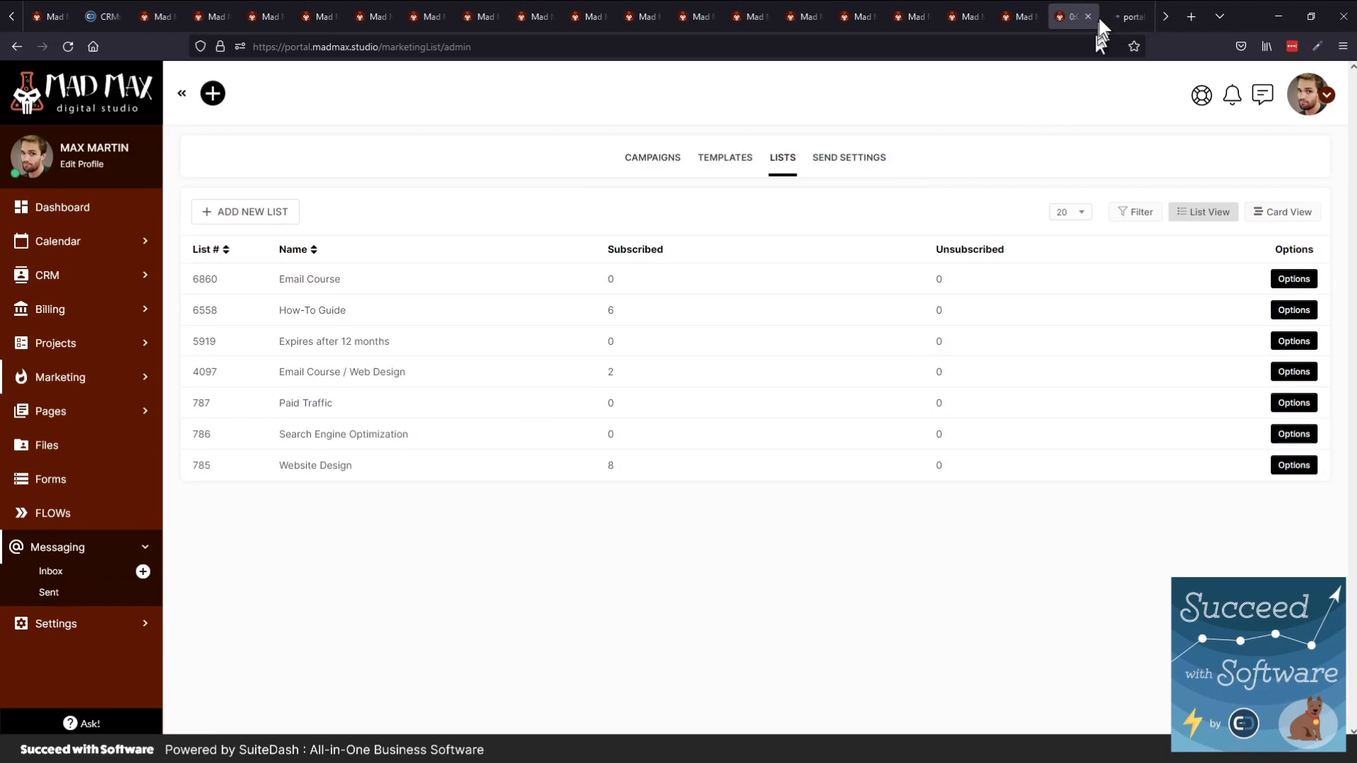
Switch to the Messaging inbox and begin a New Message
{"action": "left_click", "coordinate": [1118, 10]}
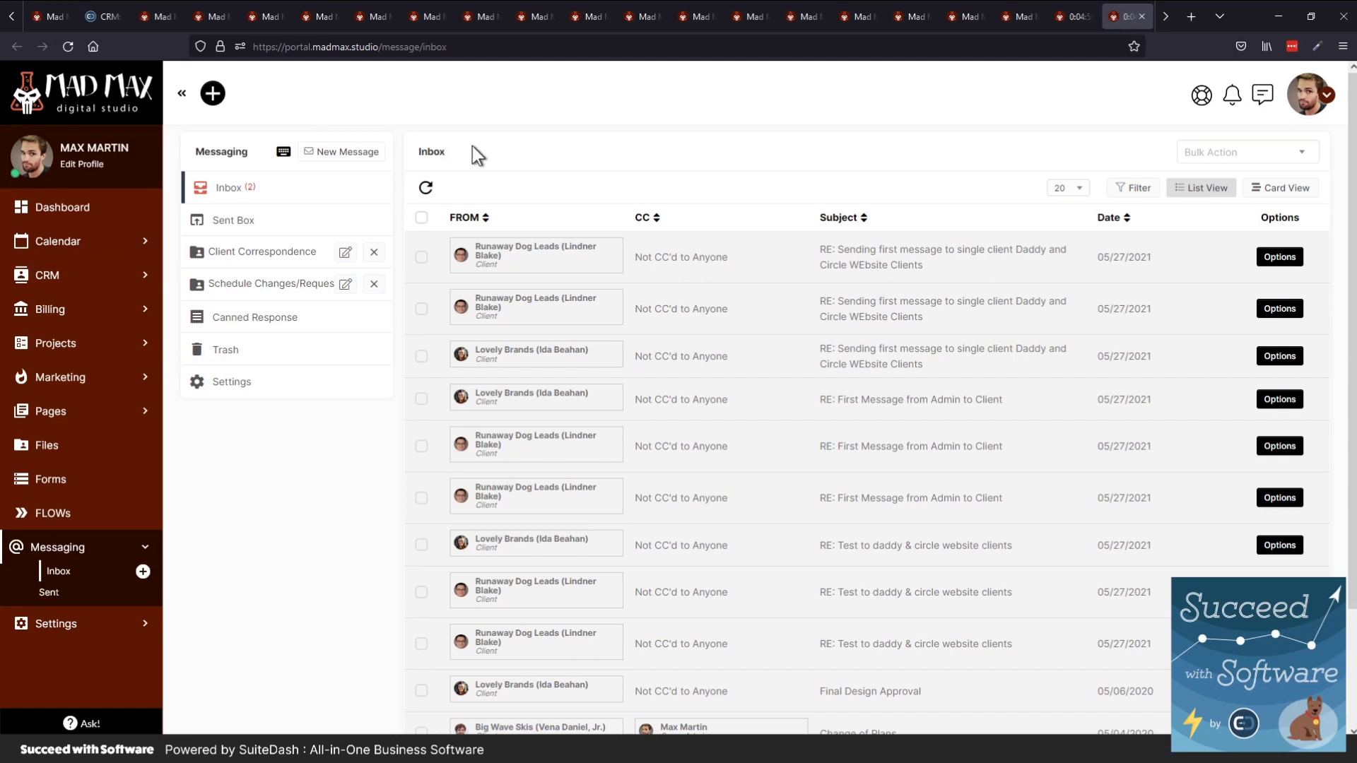
{"action": "left_click", "coordinate": [338, 151]}
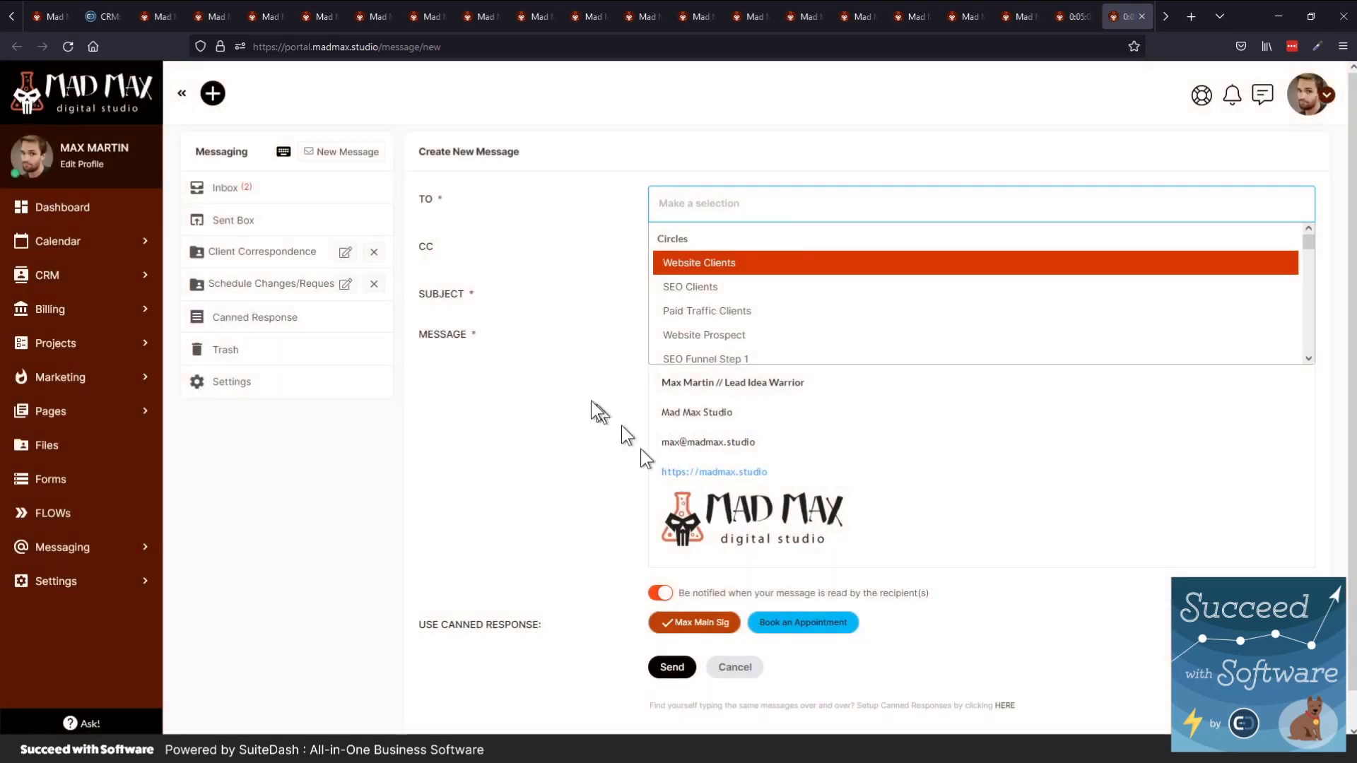
Type 'Content' into the draft message body, then abandon it and return to the Inbox
{"action": "left_click", "coordinate": [574, 392]}
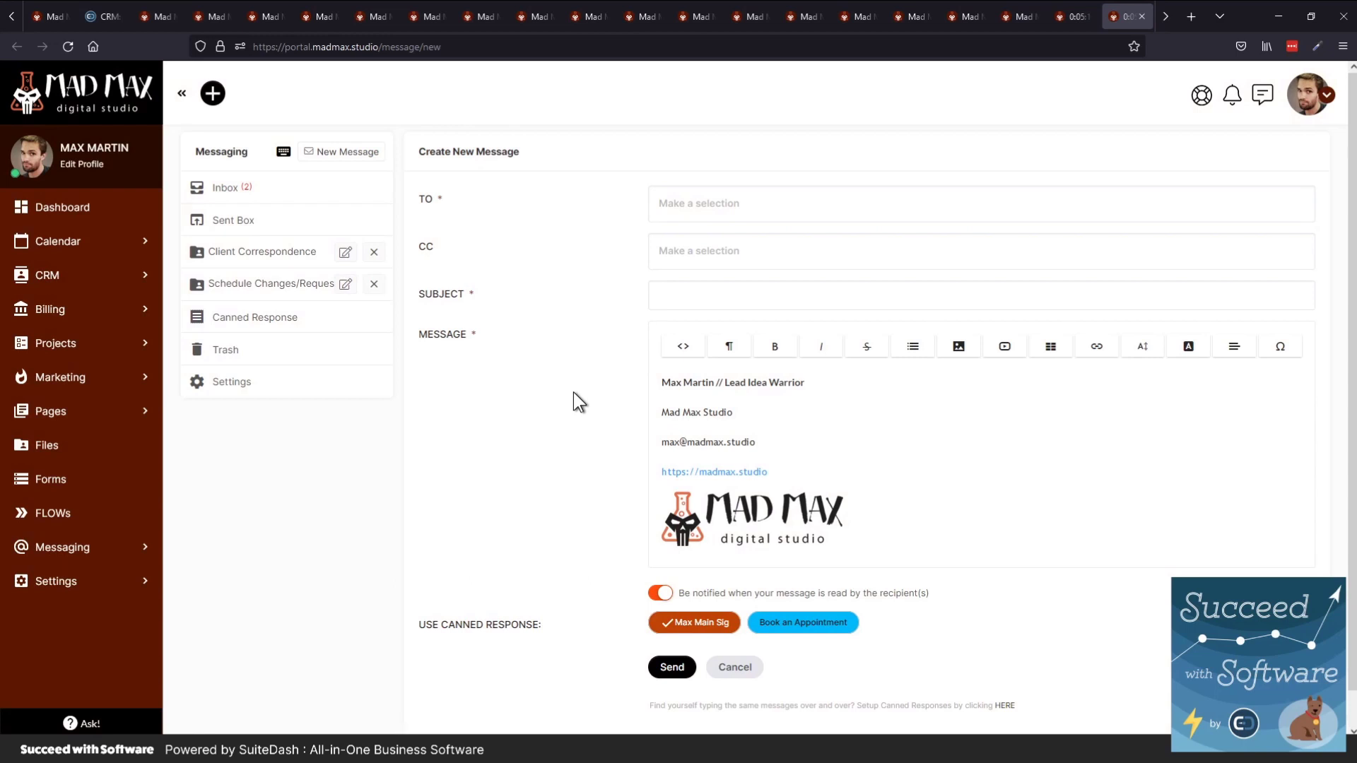
{"action": "left_click", "coordinate": [662, 382]}
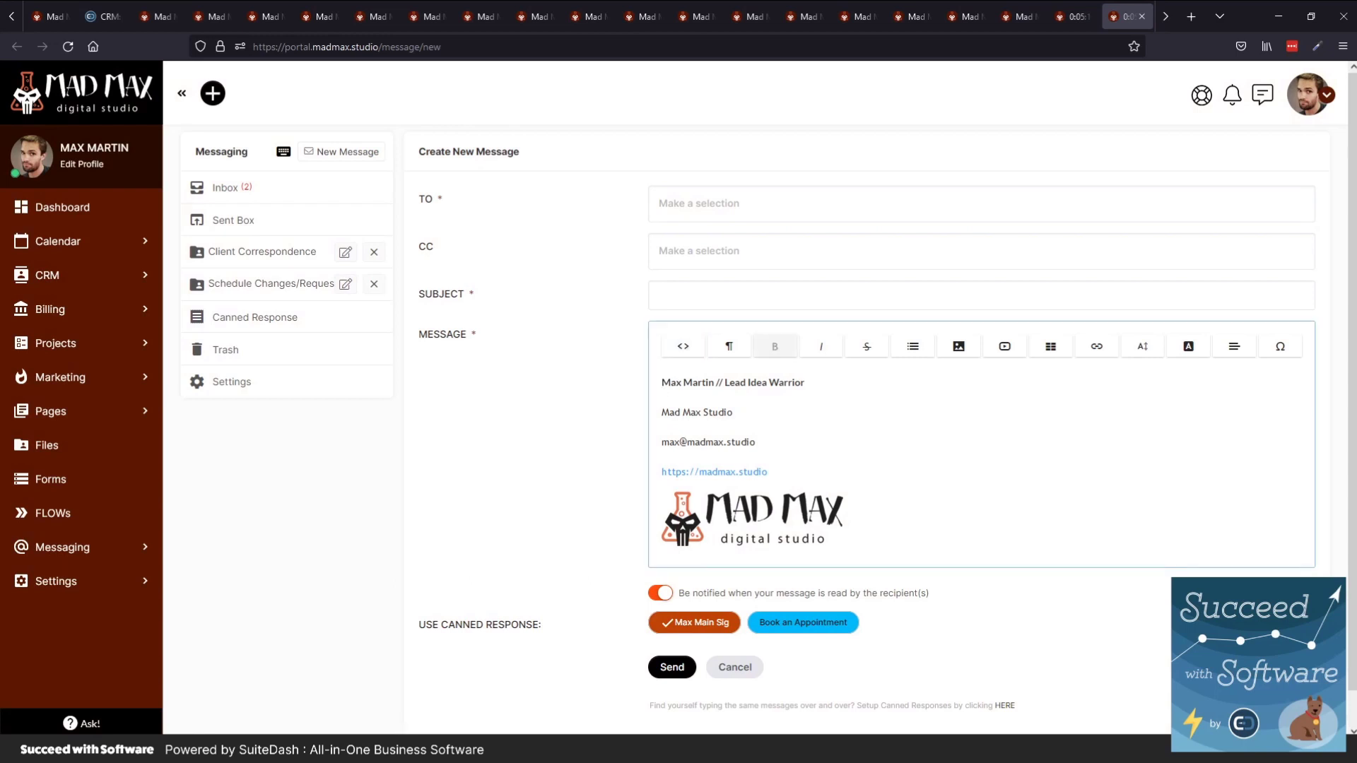
{"action": "key", "text": "Return"}
{"action": "key", "text": "Return"}
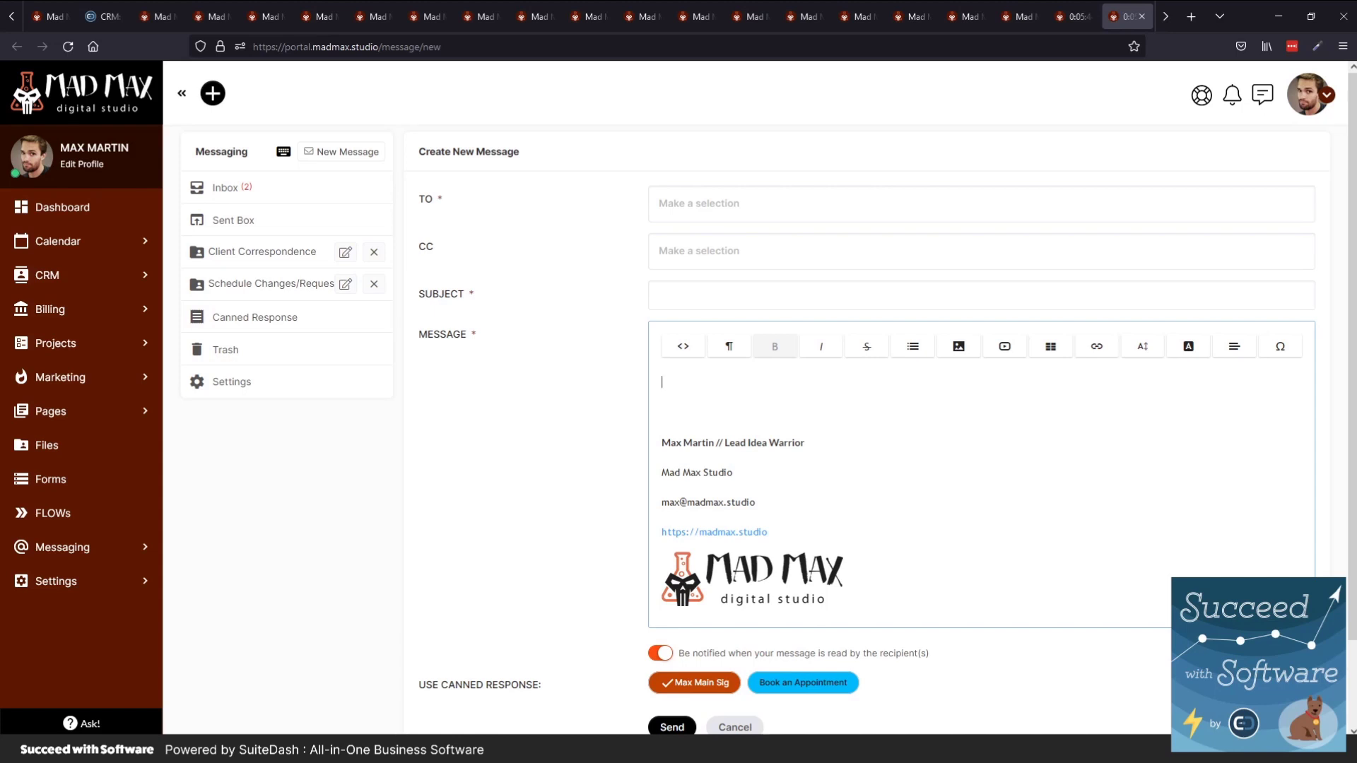
{"action": "type", "text": "Content"}
{"action": "left_click", "coordinate": [244, 197]}
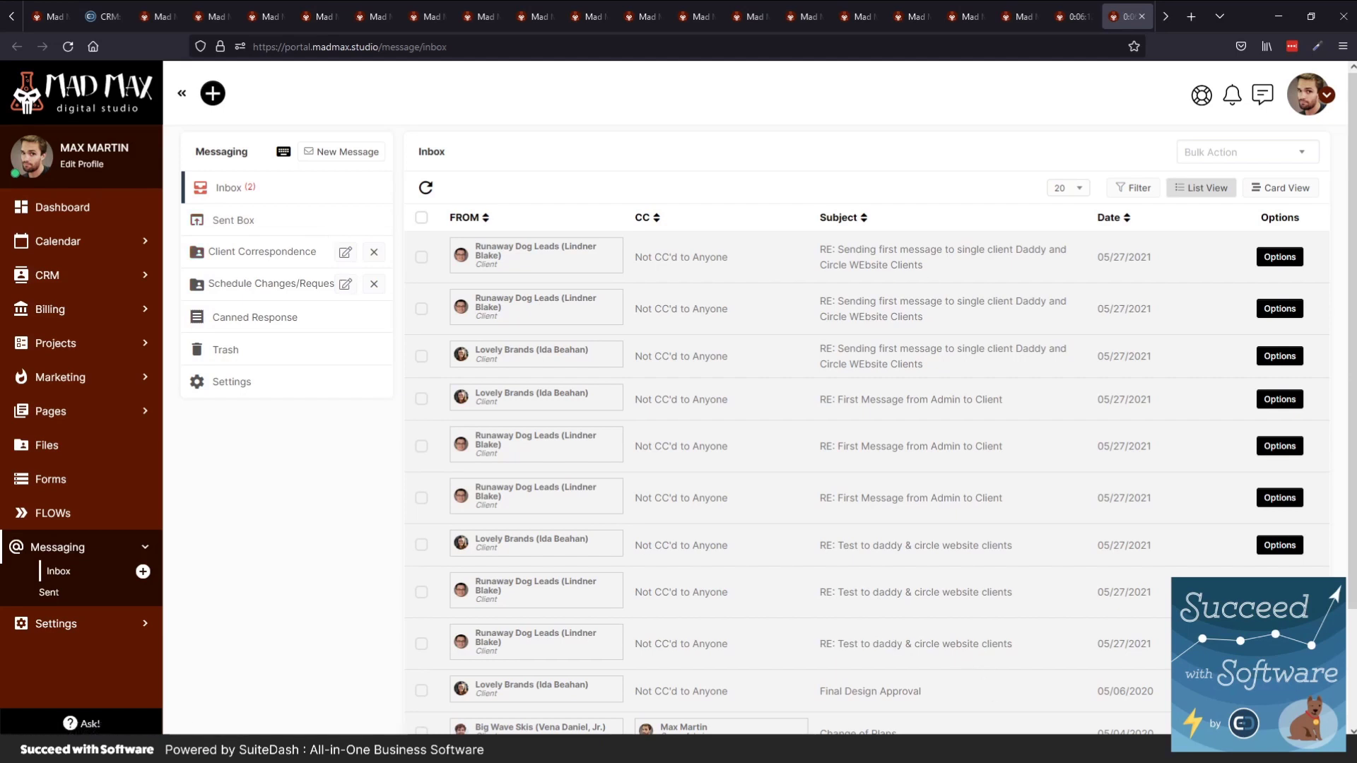
Open Calendar > Appointment Types in a new tab and switch to it
{"action": "left_click", "coordinate": [71, 244]}
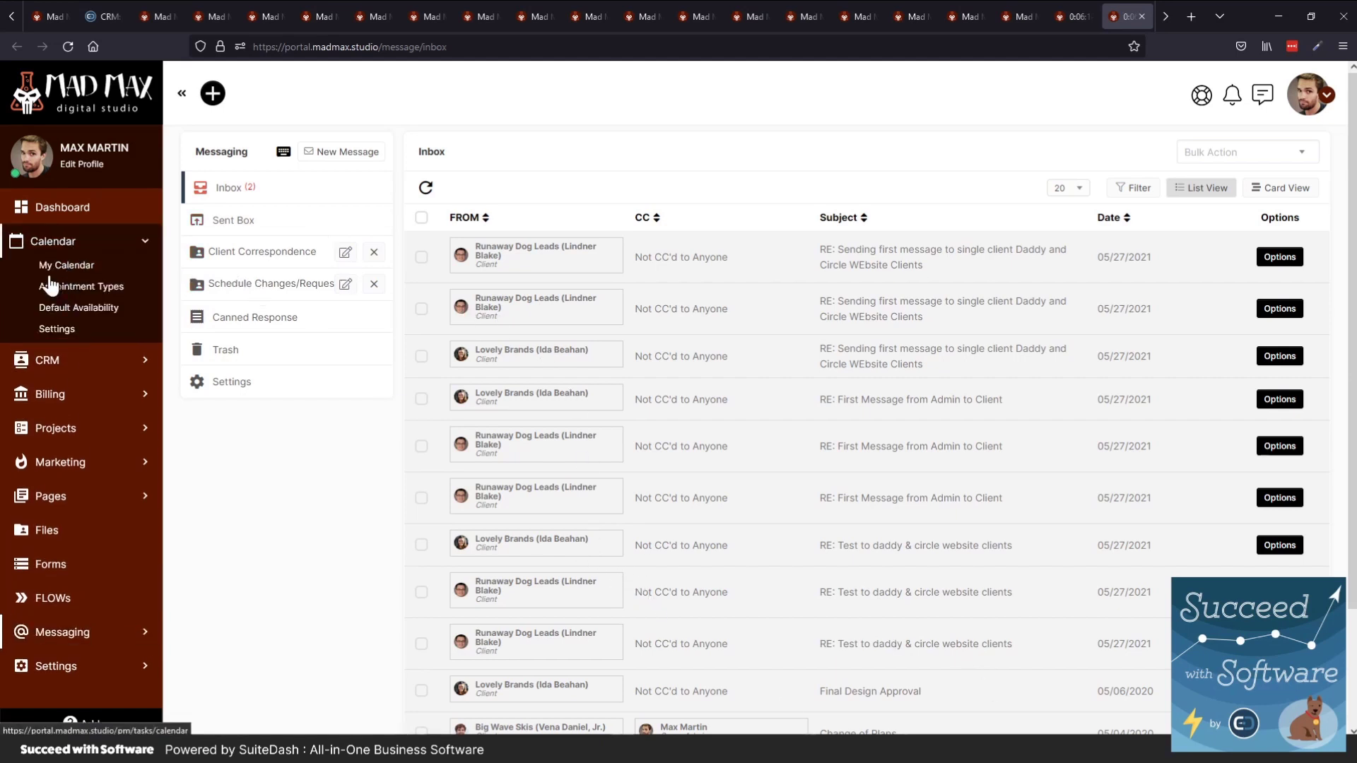
{"action": "middle_click", "coordinate": [50, 285]}
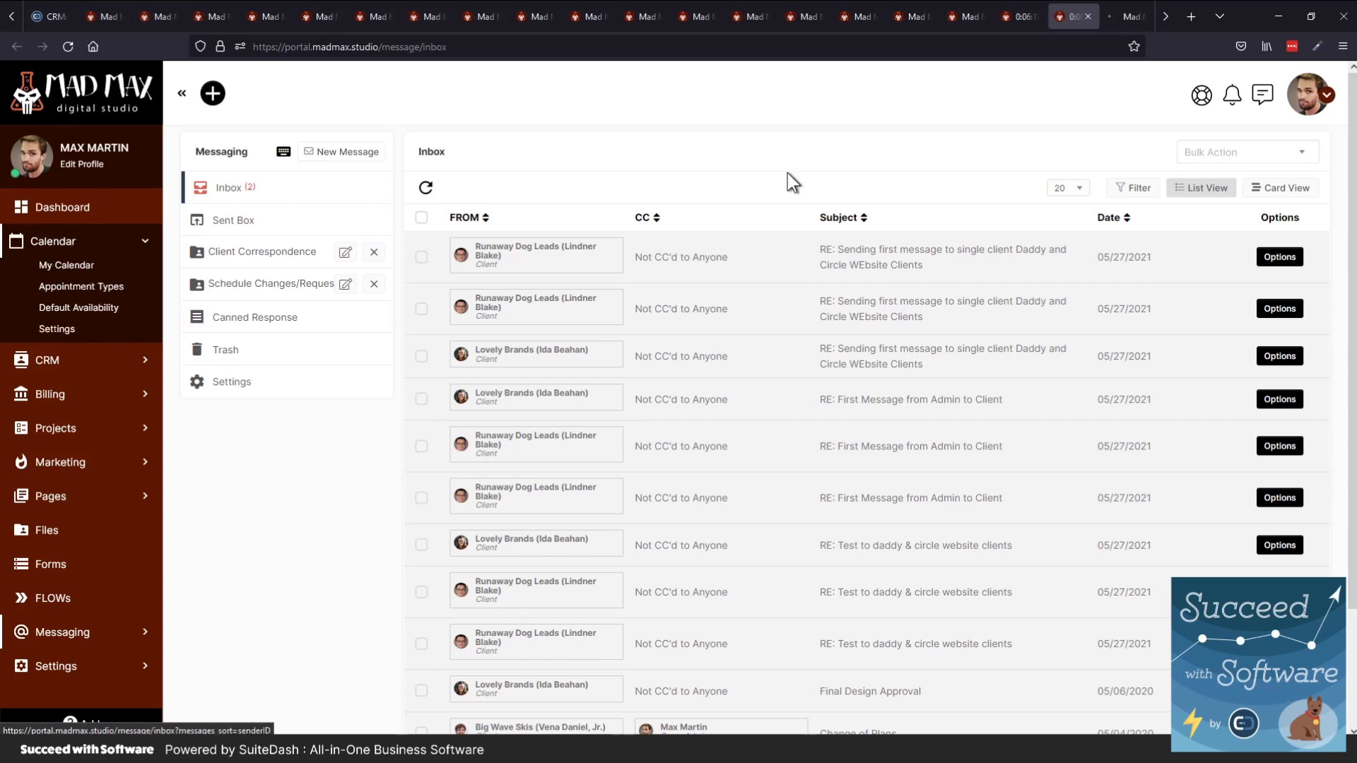
{"action": "left_click", "coordinate": [1133, 21]}
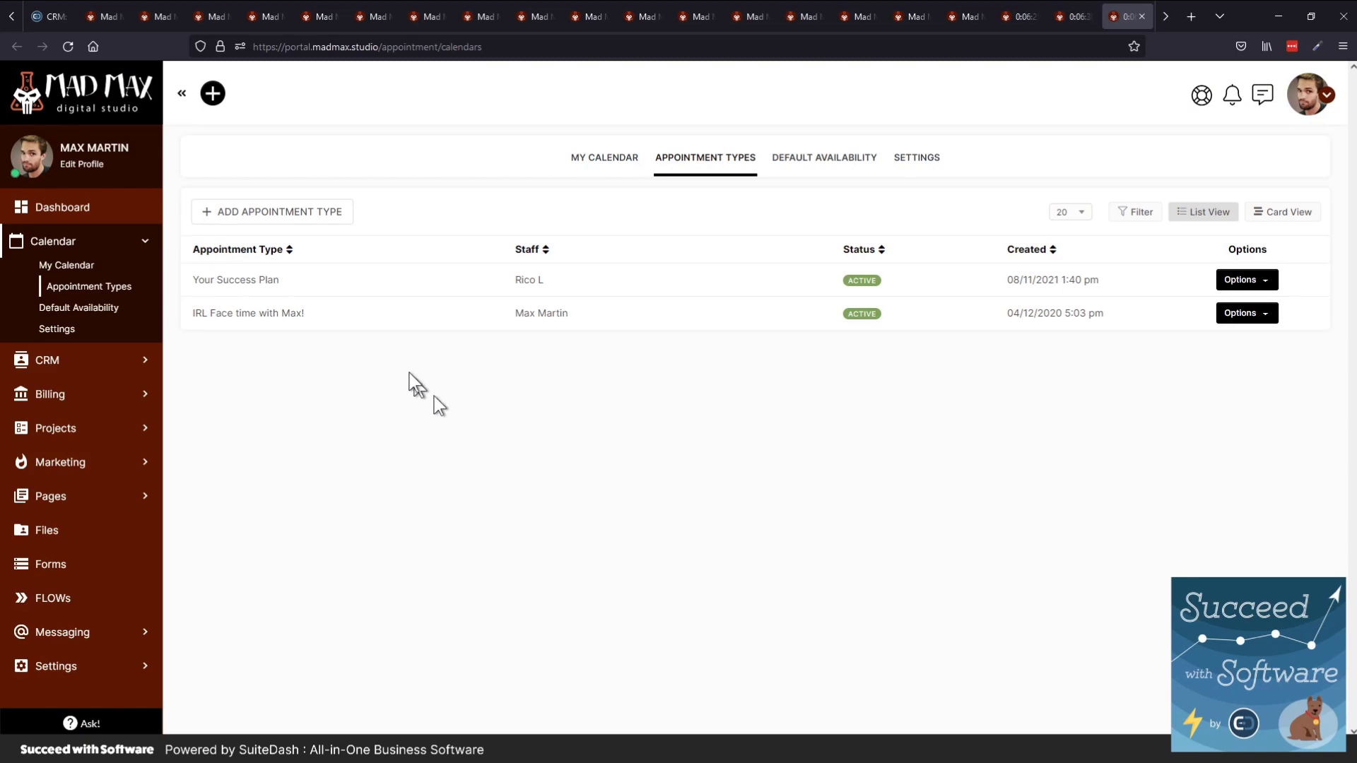
Open the Your Success Plan appointment type and its Set Availability schedule
{"action": "left_click", "coordinate": [304, 313]}
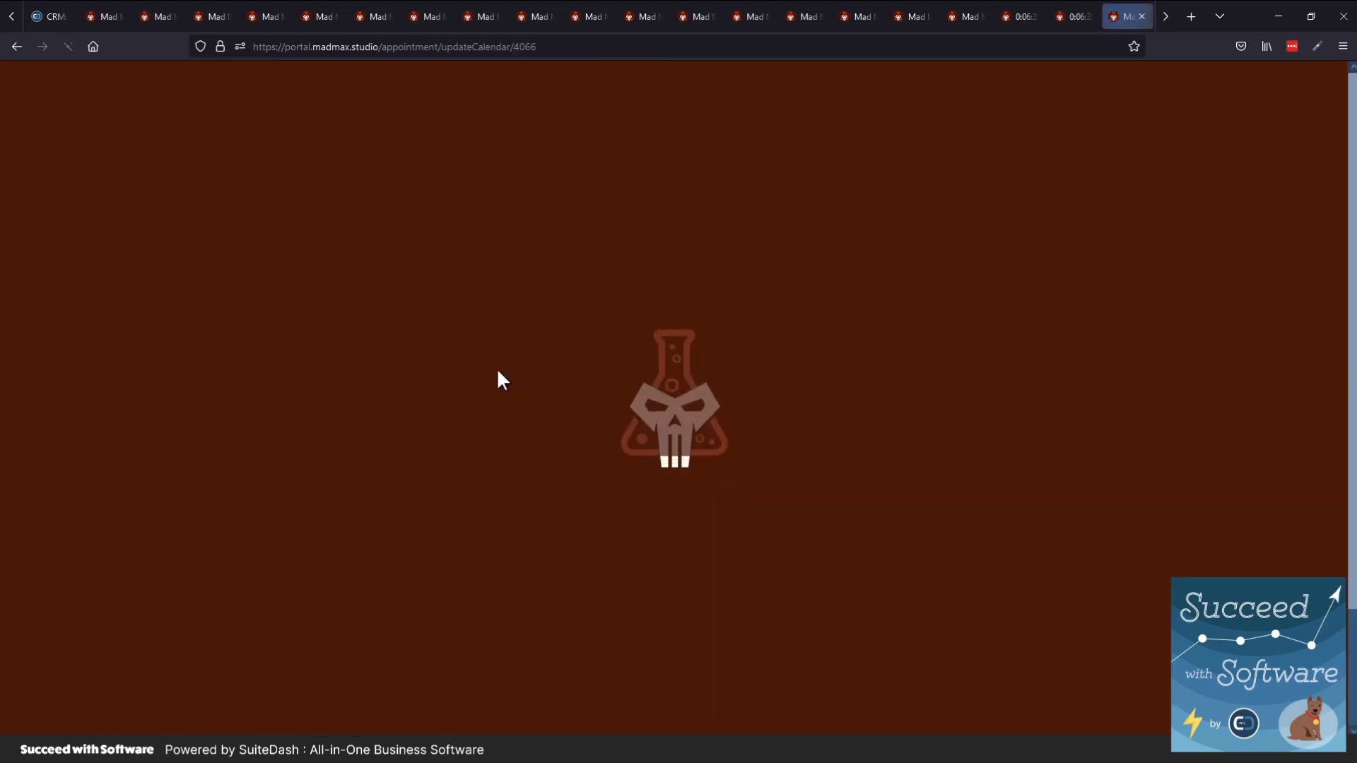
{"action": "scroll", "coordinate": [619, 396], "scroll_direction": "down", "scroll_amount": 2}
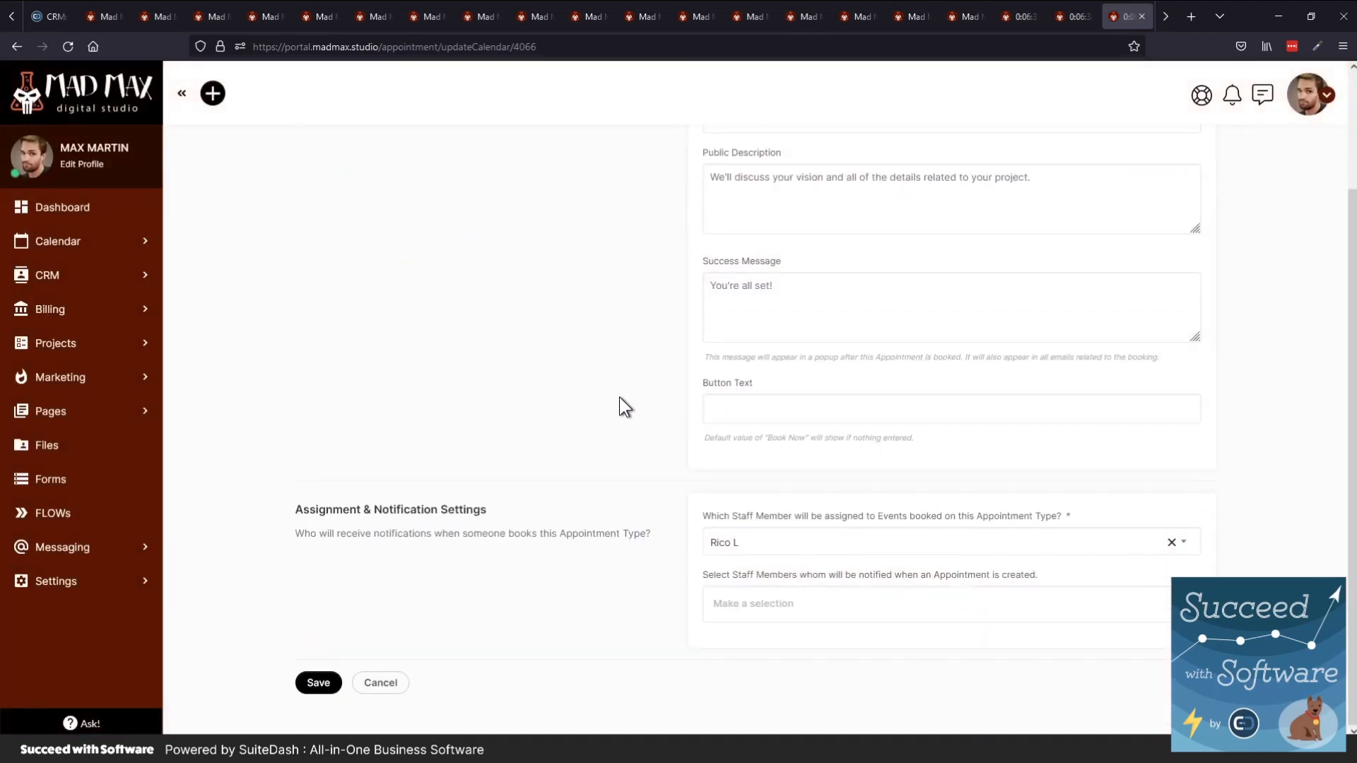
{"action": "scroll", "coordinate": [619, 396], "scroll_direction": "up", "scroll_amount": 2}
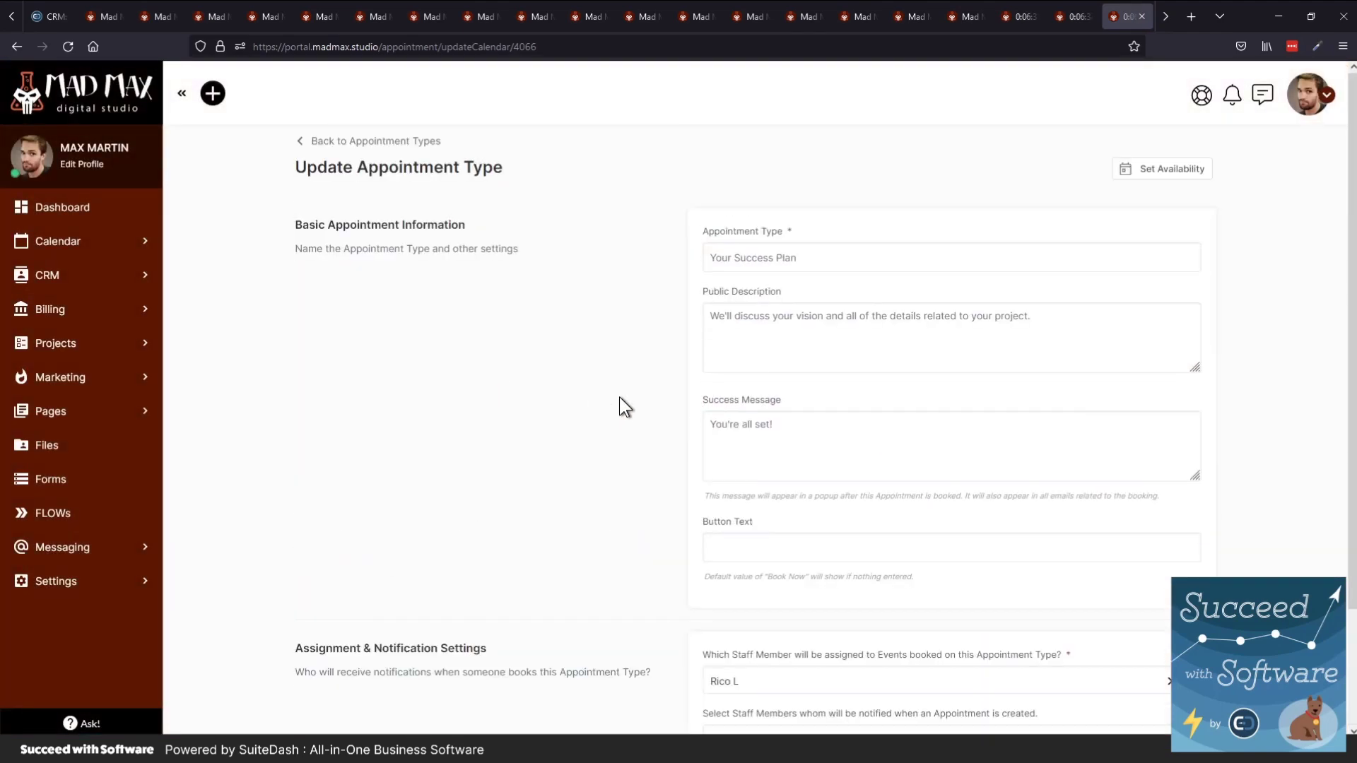
{"action": "left_click", "coordinate": [1154, 170]}
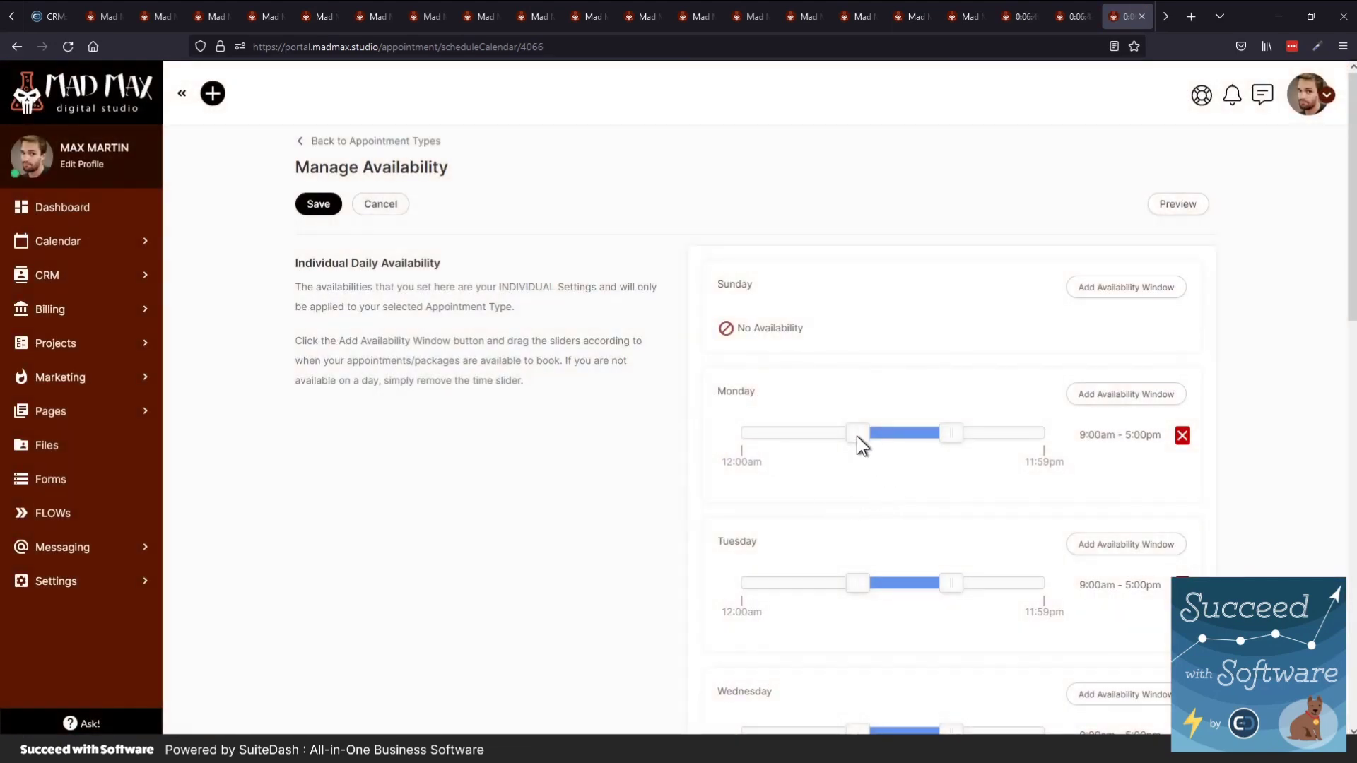
Slide Monday's start time to 12:40pm, review the scheduling settings, then open Calendar > My Calendar
{"action": "left_click_drag", "start_coordinate": [856, 435], "coordinate": [899, 438]}
{"action": "scroll", "coordinate": [923, 510], "scroll_direction": "down", "scroll_amount": 2}
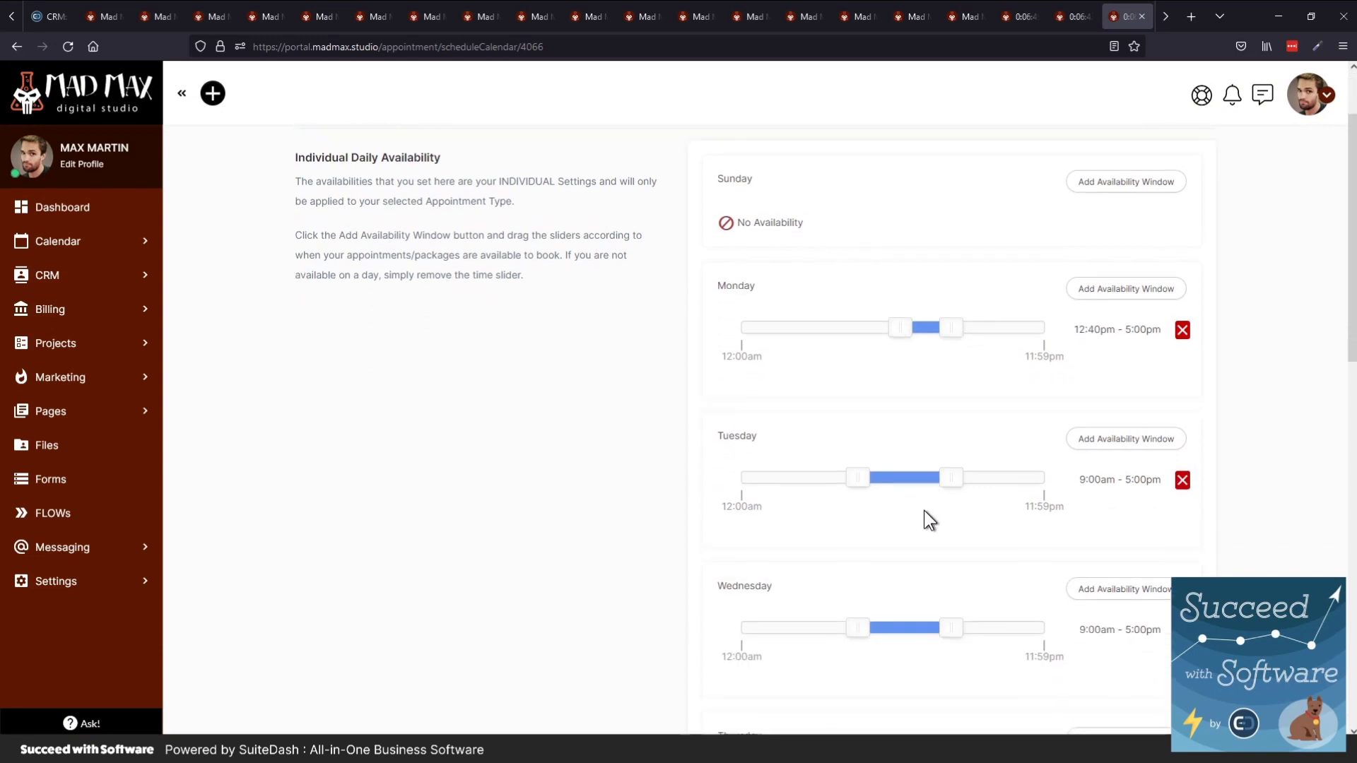
{"action": "scroll", "coordinate": [804, 328], "scroll_direction": "down", "scroll_amount": 13}
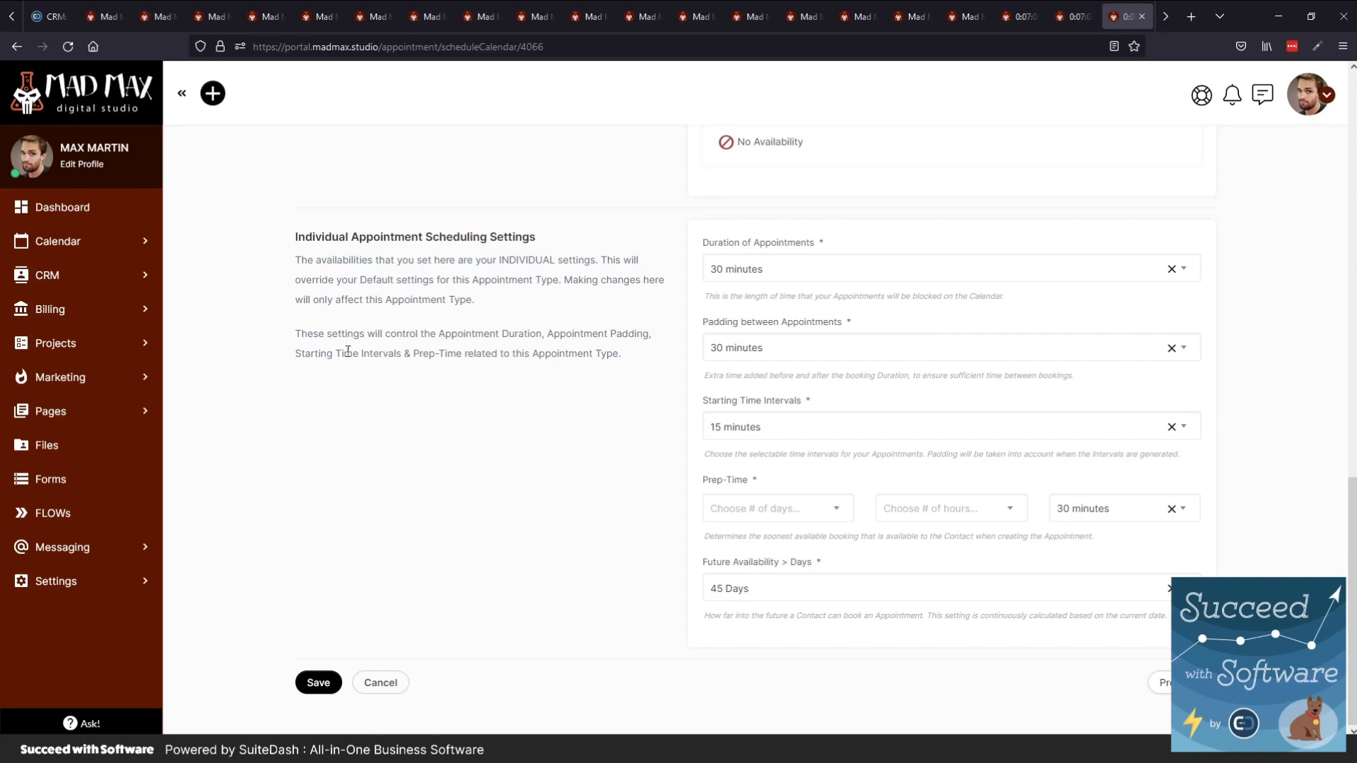
{"action": "scroll", "coordinate": [442, 333], "scroll_direction": "up", "scroll_amount": 9}
{"action": "left_click", "coordinate": [41, 244]}
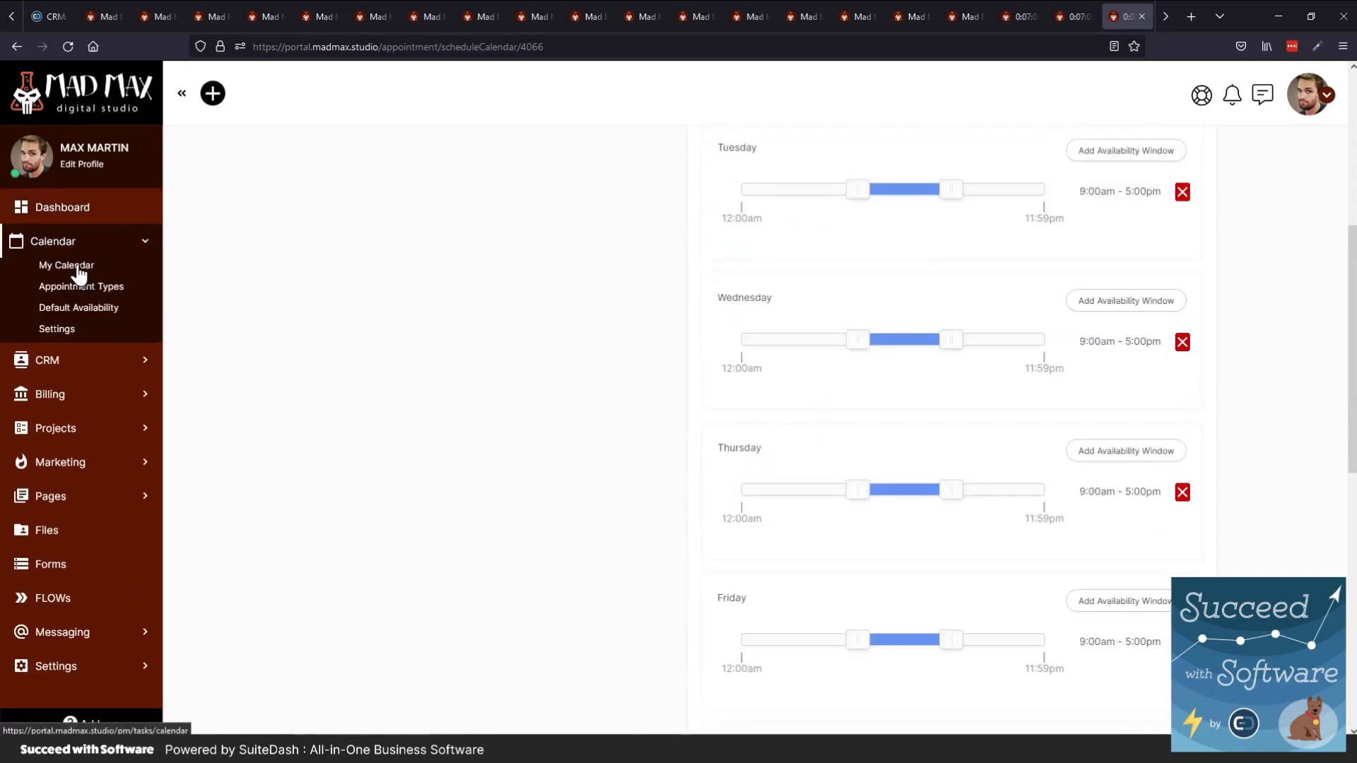
{"action": "left_click", "coordinate": [78, 269]}
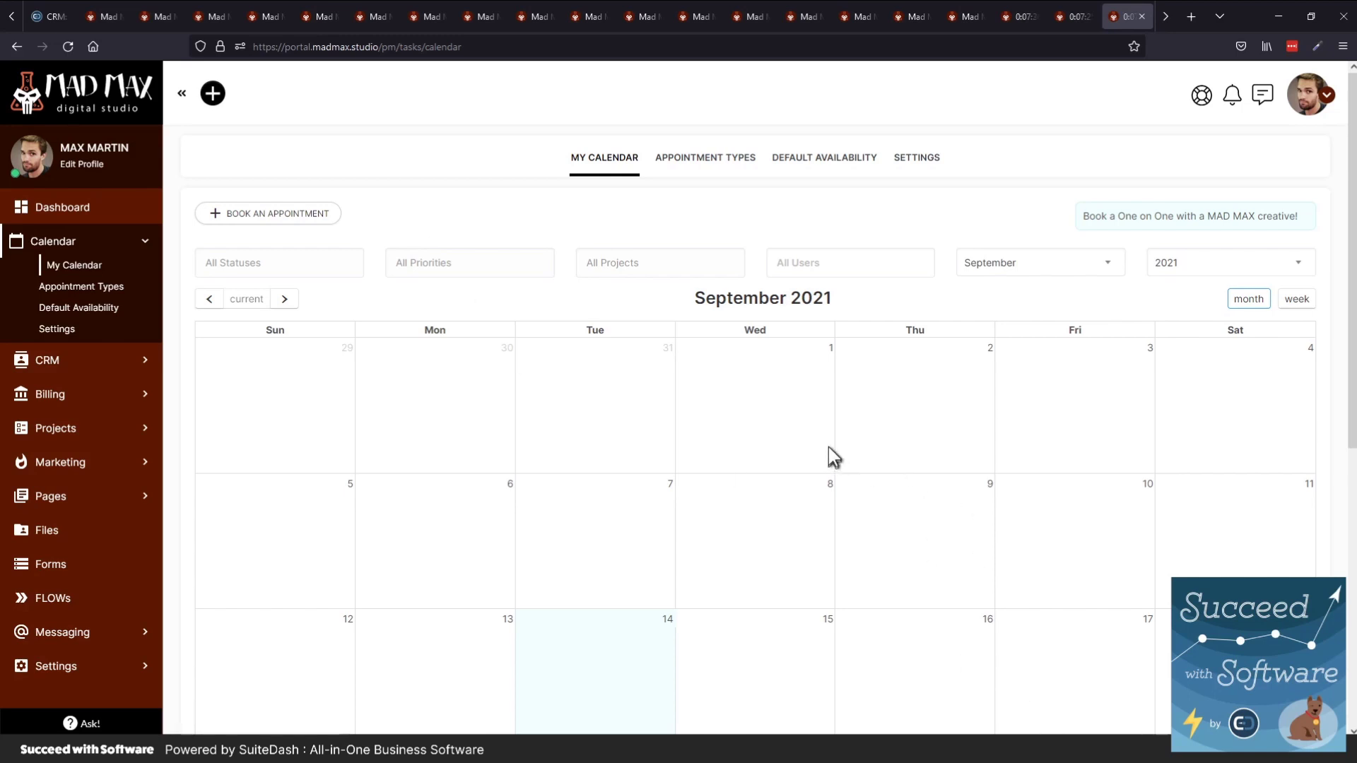
Open the FLOWs list in a new tab and switch to it
{"action": "middle_click", "coordinate": [56, 601]}
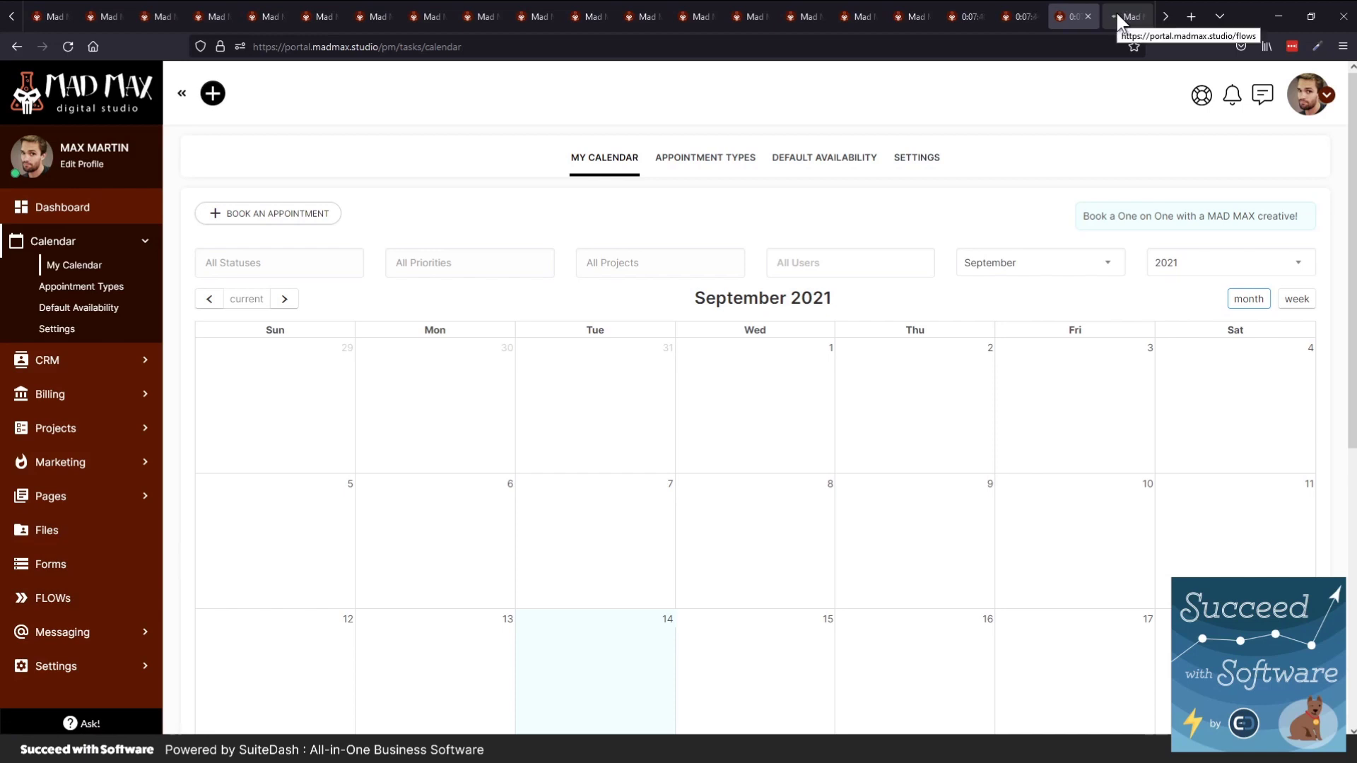
{"action": "left_click", "coordinate": [1117, 12]}
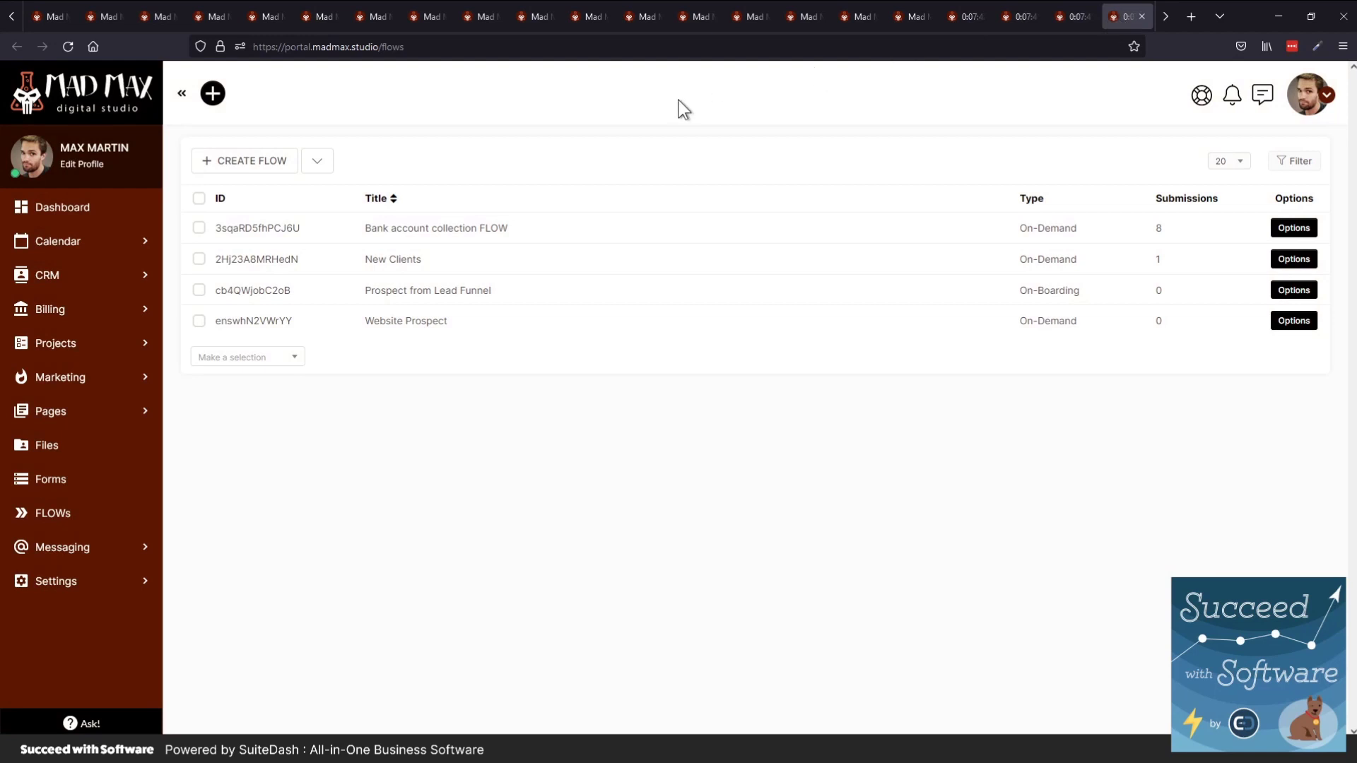
{"action": "left_click", "coordinate": [514, 232]}
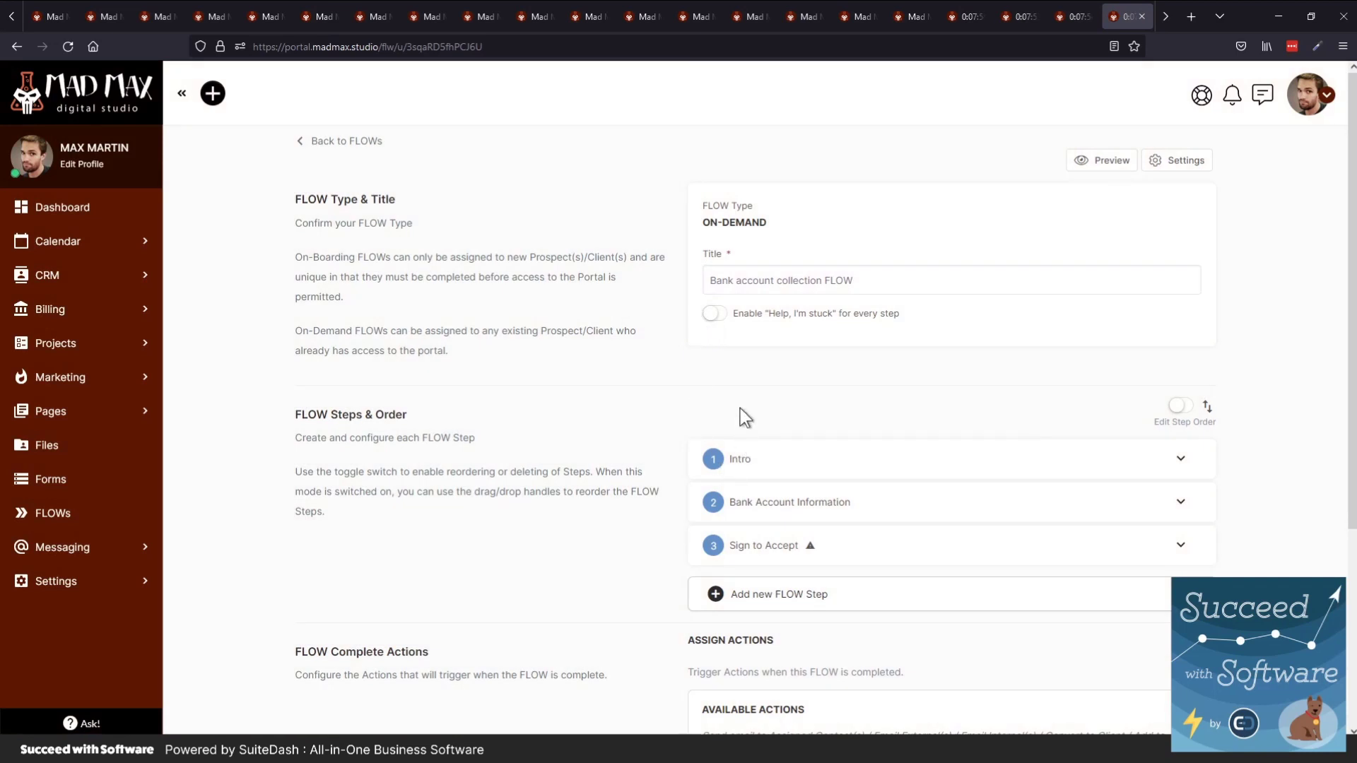
{"action": "scroll", "coordinate": [740, 416], "scroll_direction": "down", "scroll_amount": 1}
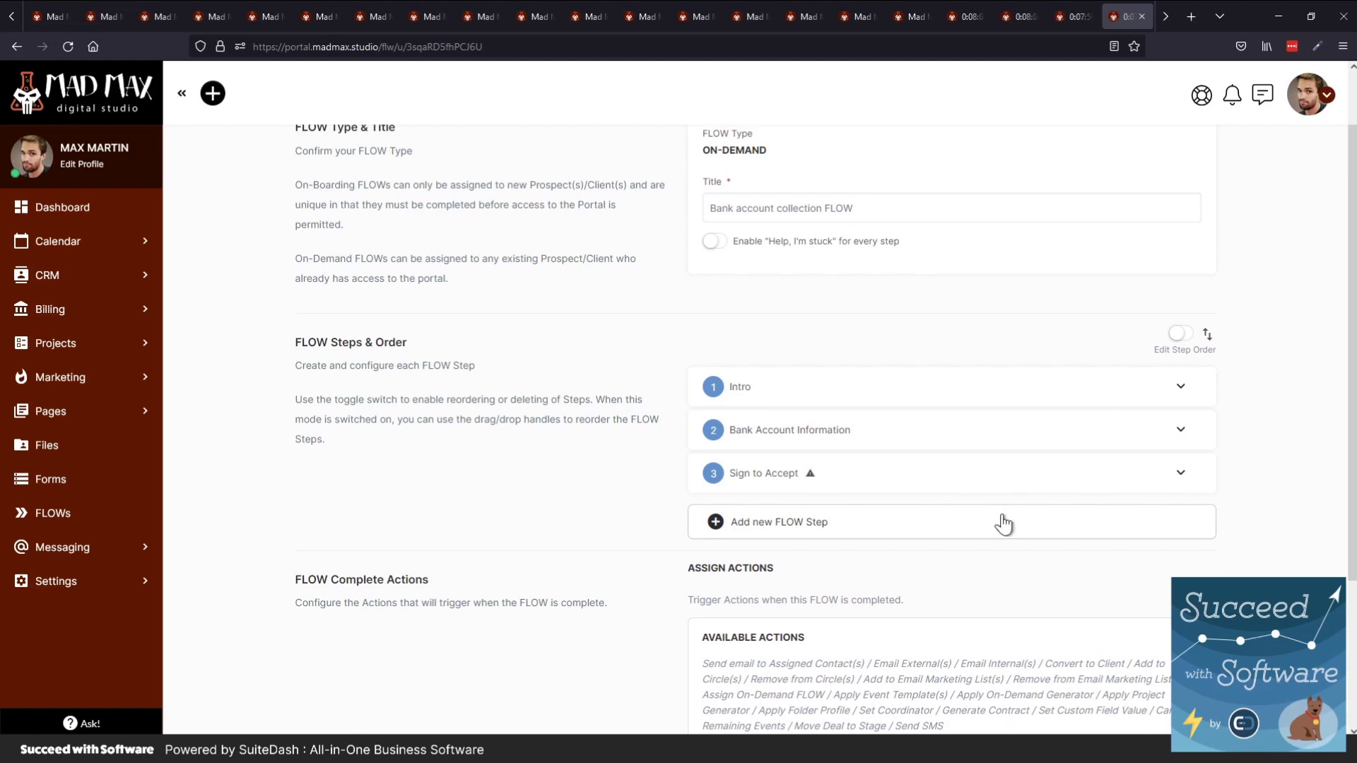
{"action": "left_click", "coordinate": [975, 524]}
{"action": "scroll", "coordinate": [837, 534], "scroll_direction": "down", "scroll_amount": 1}
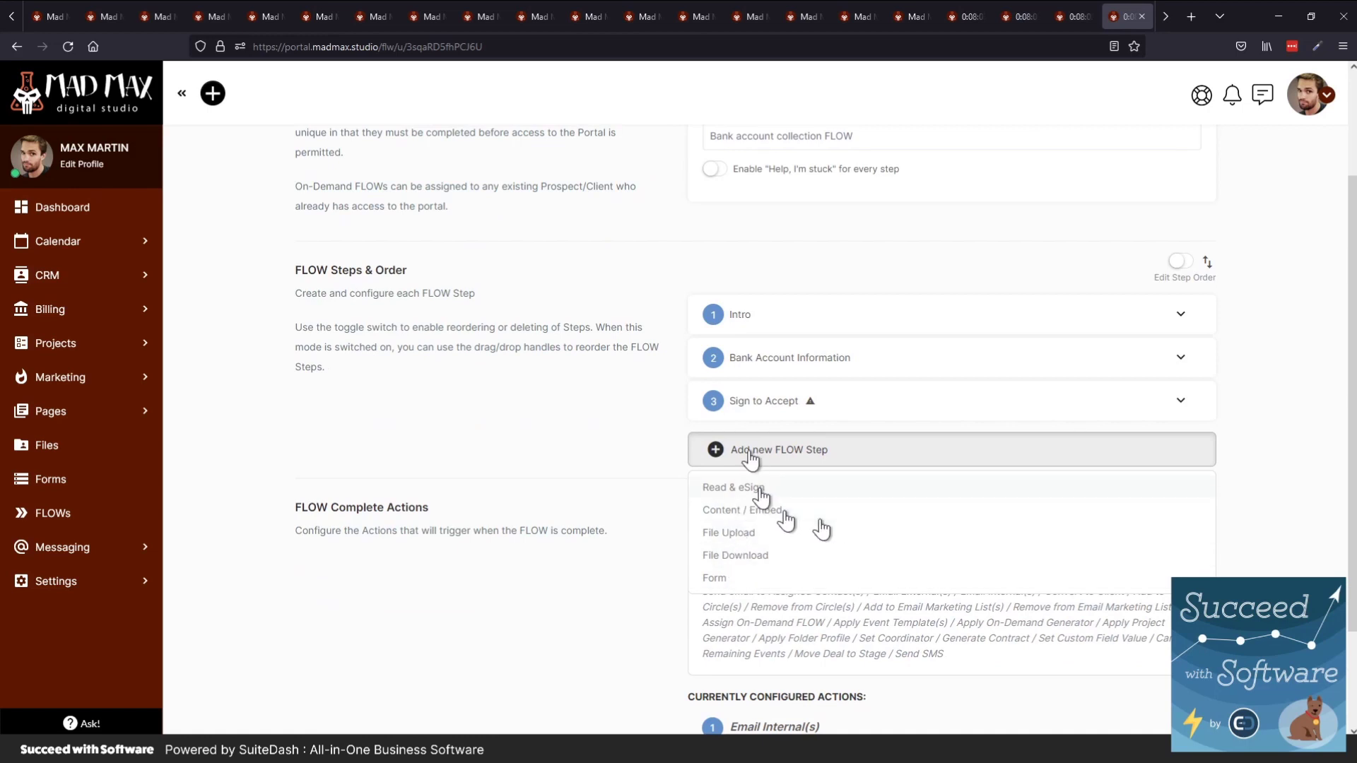
{"action": "left_click", "coordinate": [666, 396]}
{"action": "scroll", "coordinate": [636, 385], "scroll_direction": "up", "scroll_amount": 2}
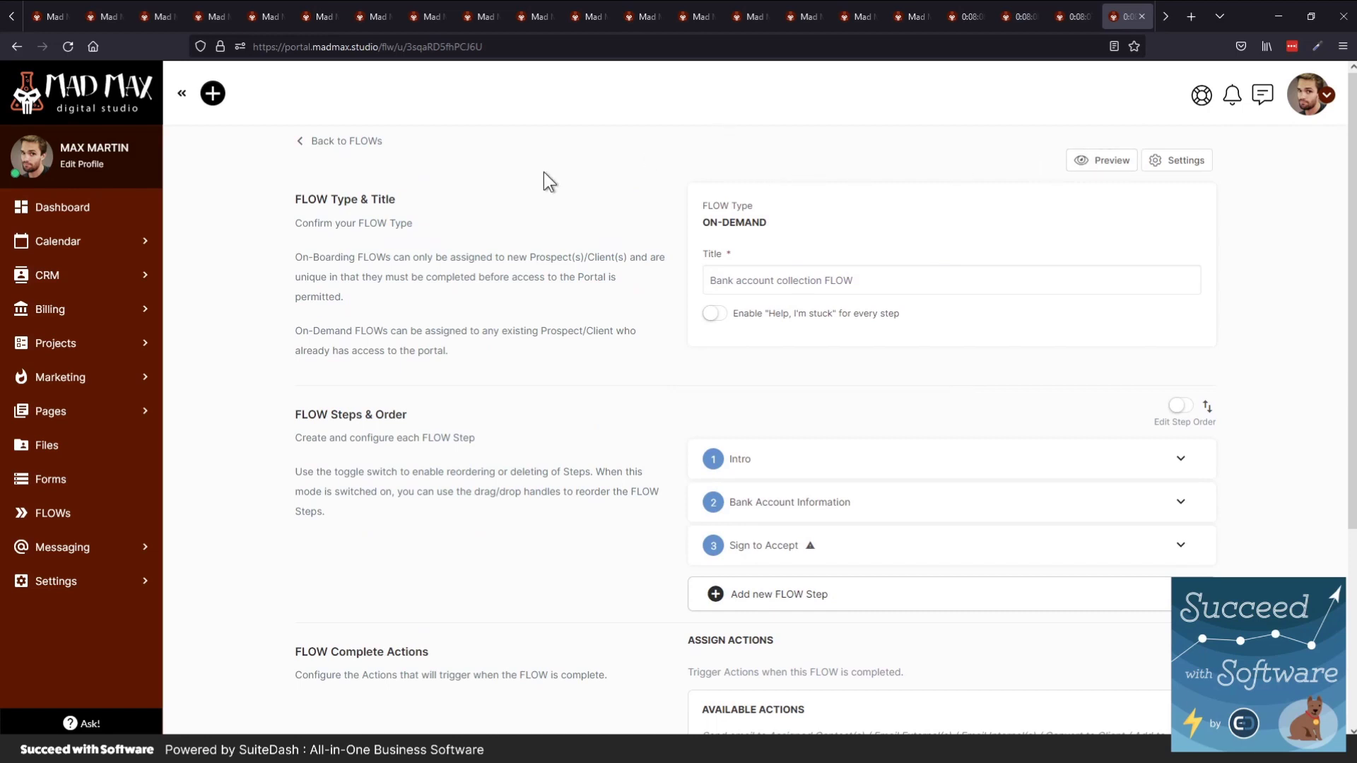
{"action": "left_click", "coordinate": [1084, 163]}
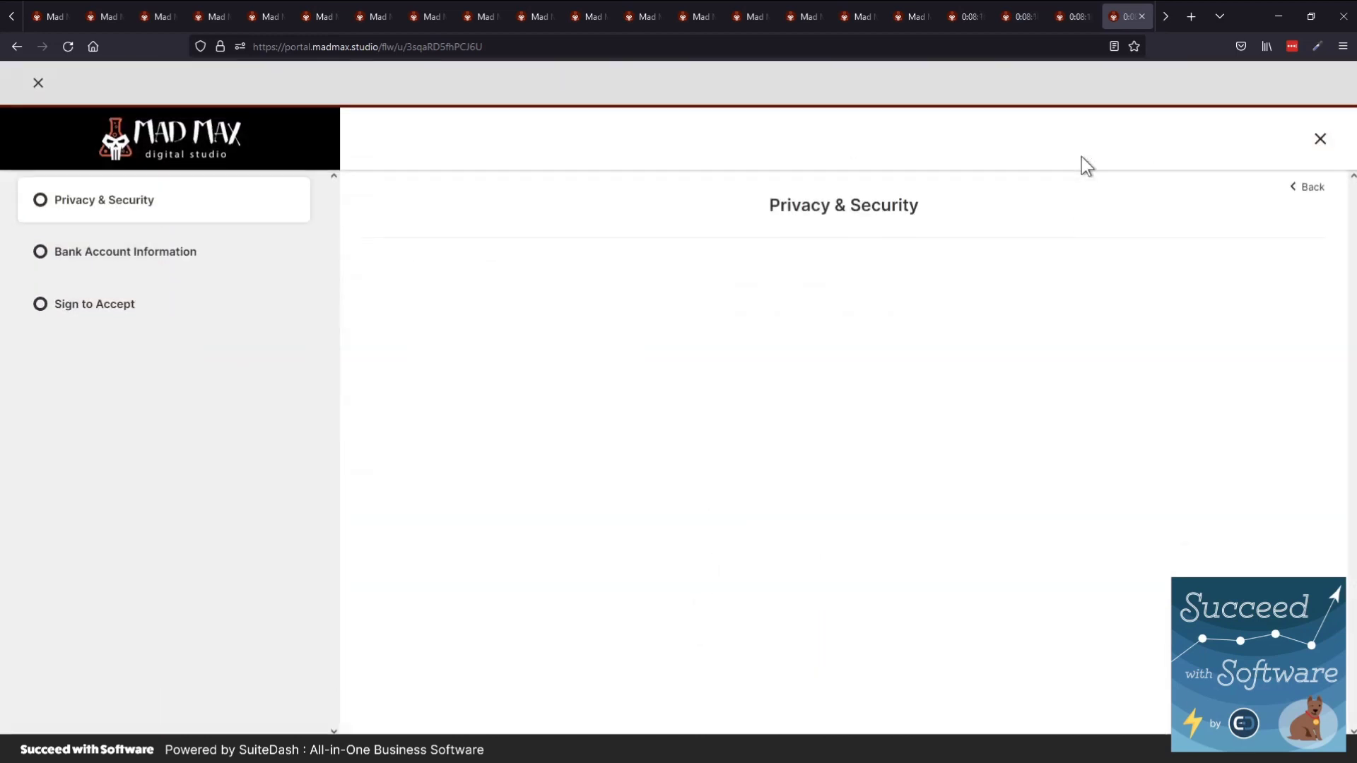
{"action": "left_click", "coordinate": [76, 251]}
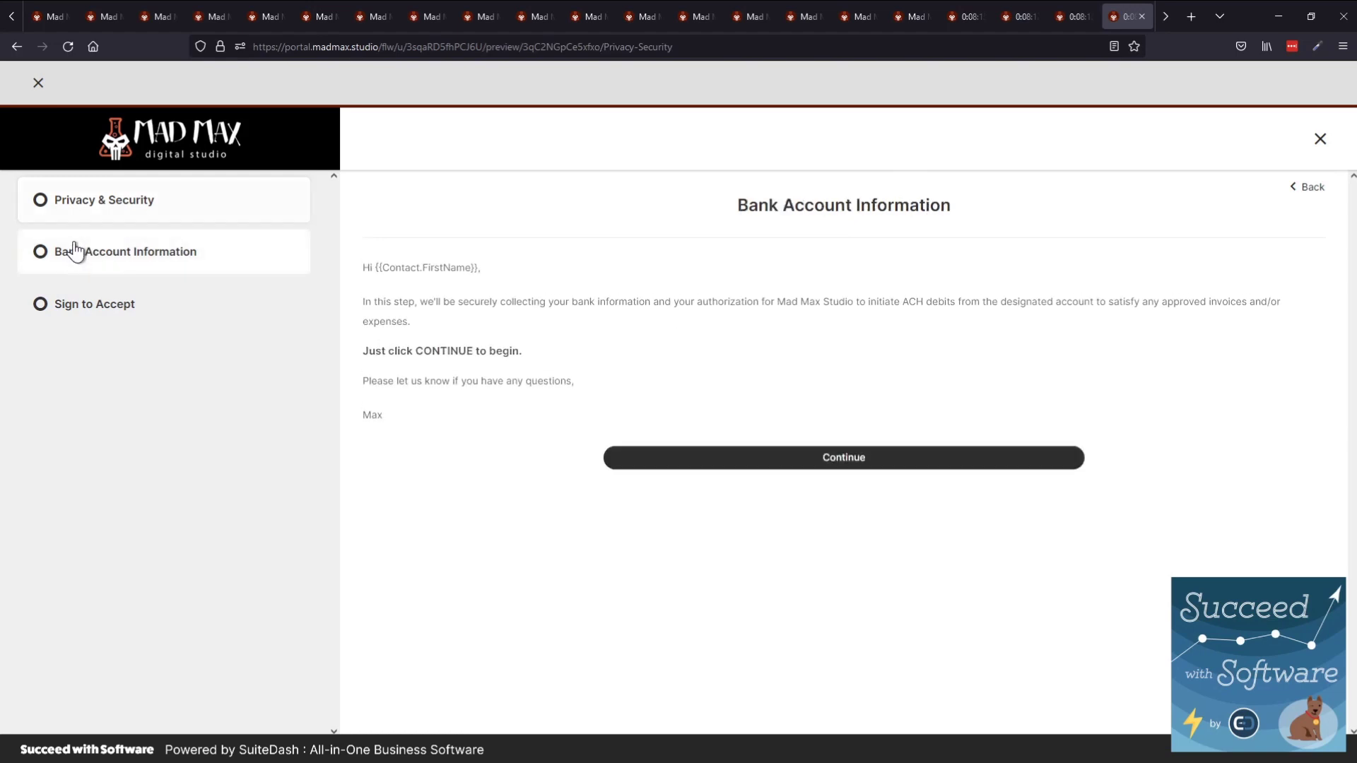
{"action": "left_click", "coordinate": [74, 205]}
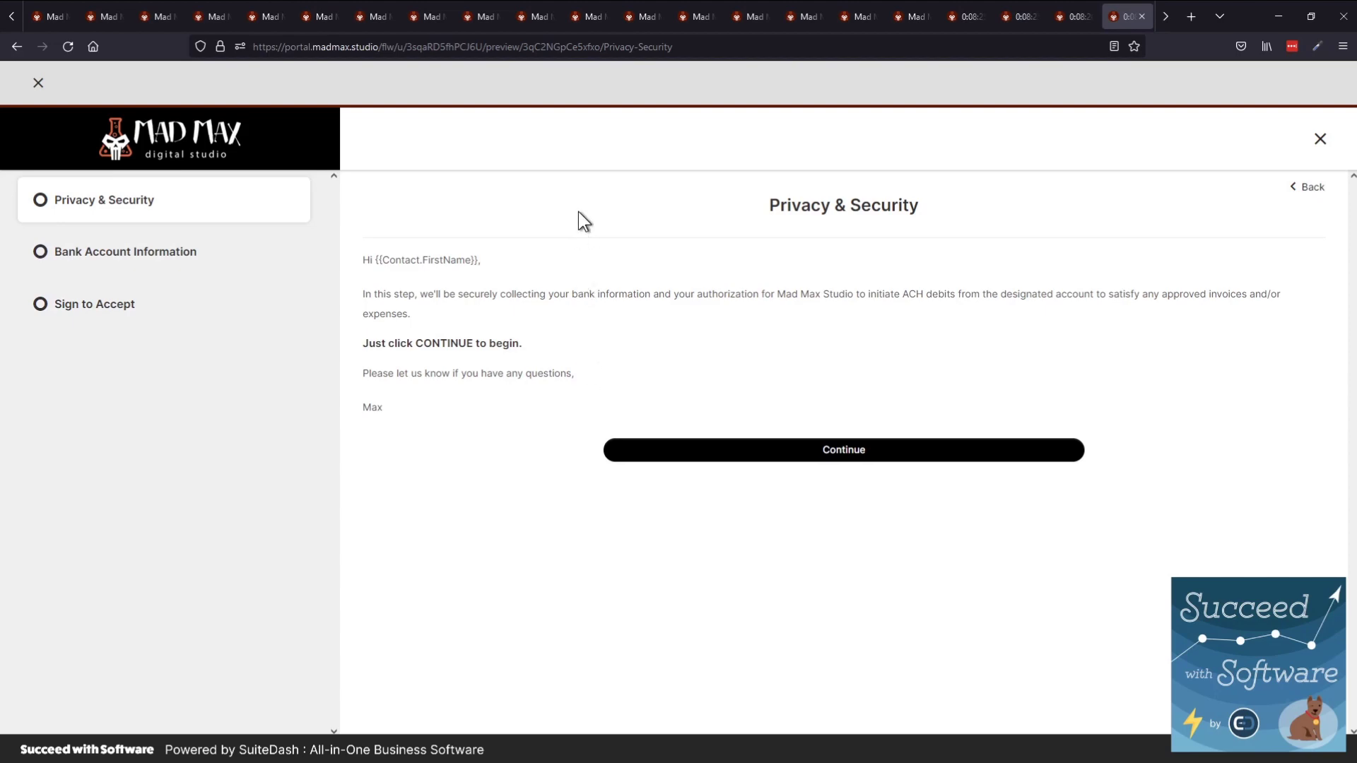
{"action": "left_click", "coordinate": [38, 82]}
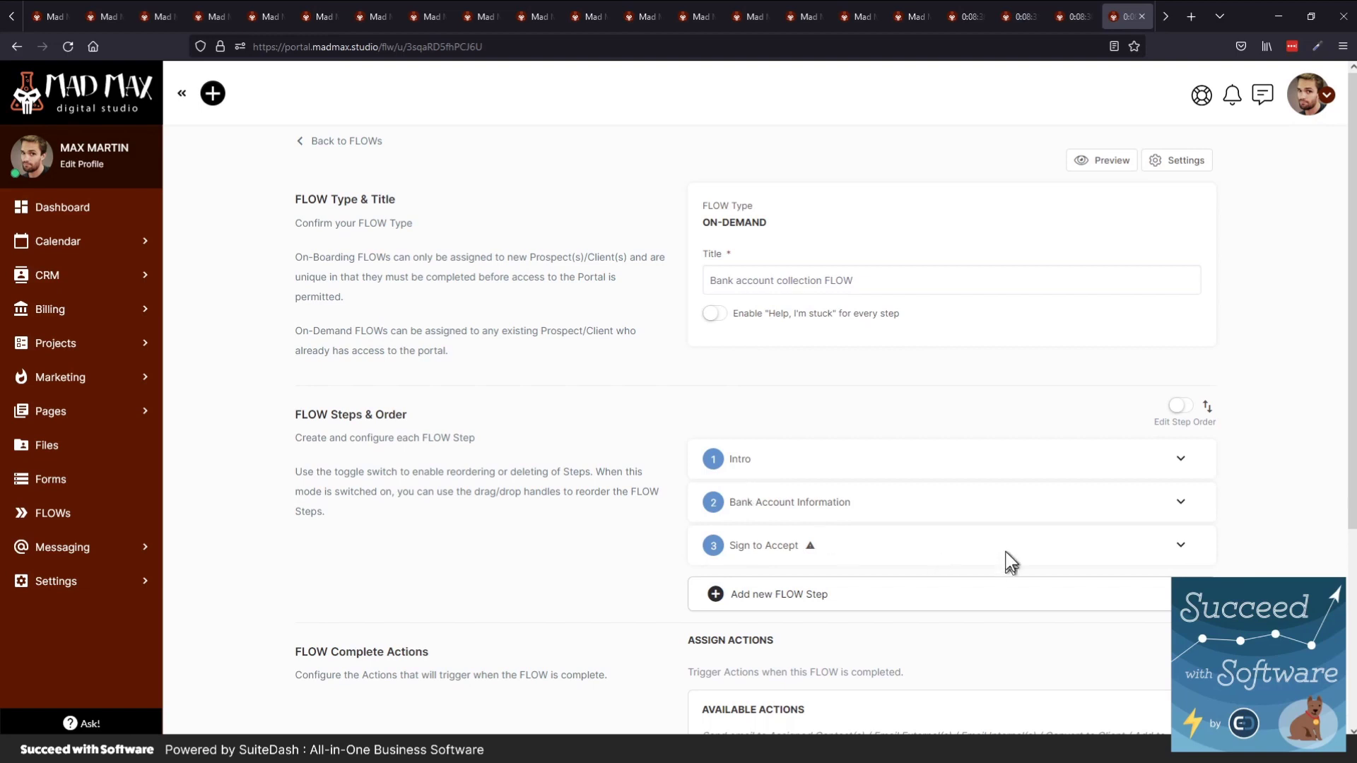
Expand the Bank Account Information step and open its Configure Actions dialog
{"action": "left_click", "coordinate": [1179, 503]}
{"action": "scroll", "coordinate": [936, 498], "scroll_direction": "down", "scroll_amount": 3}
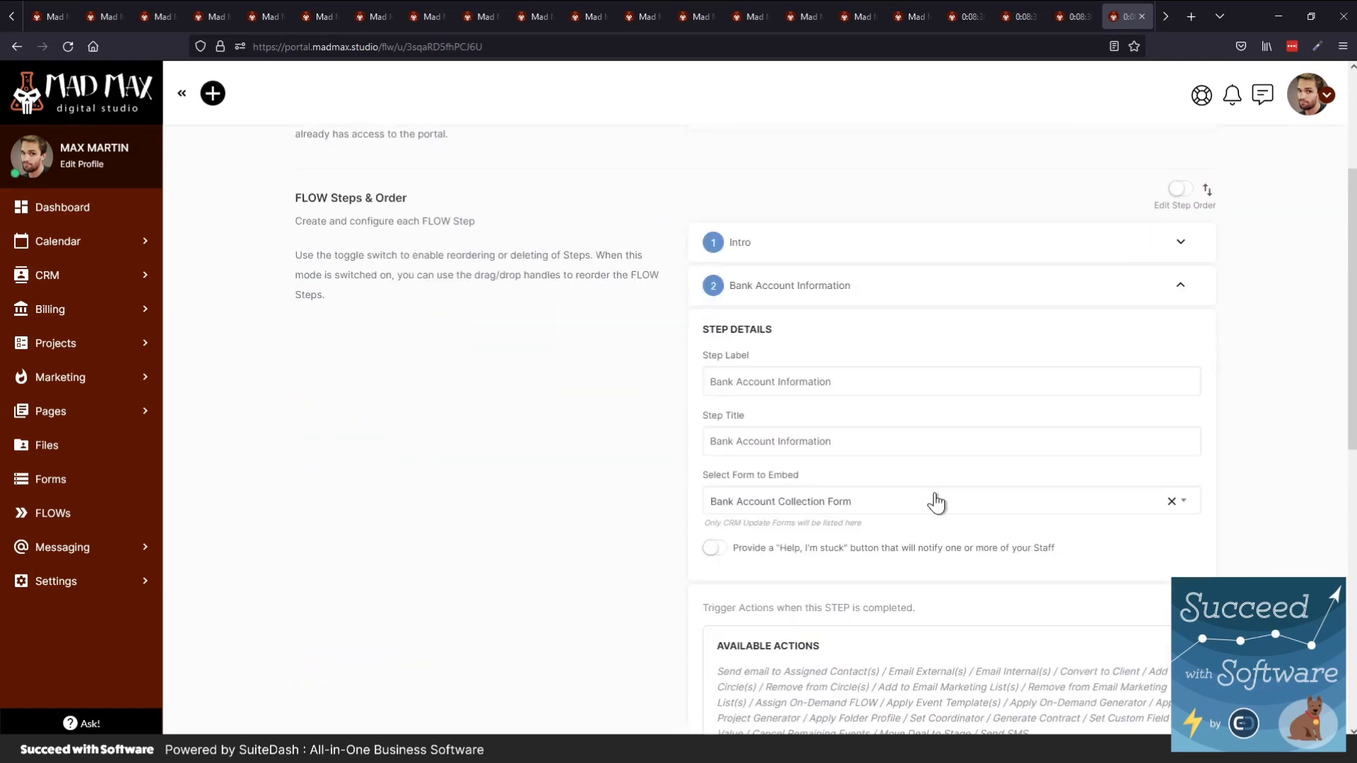
{"action": "scroll", "coordinate": [936, 503], "scroll_direction": "down", "scroll_amount": 1}
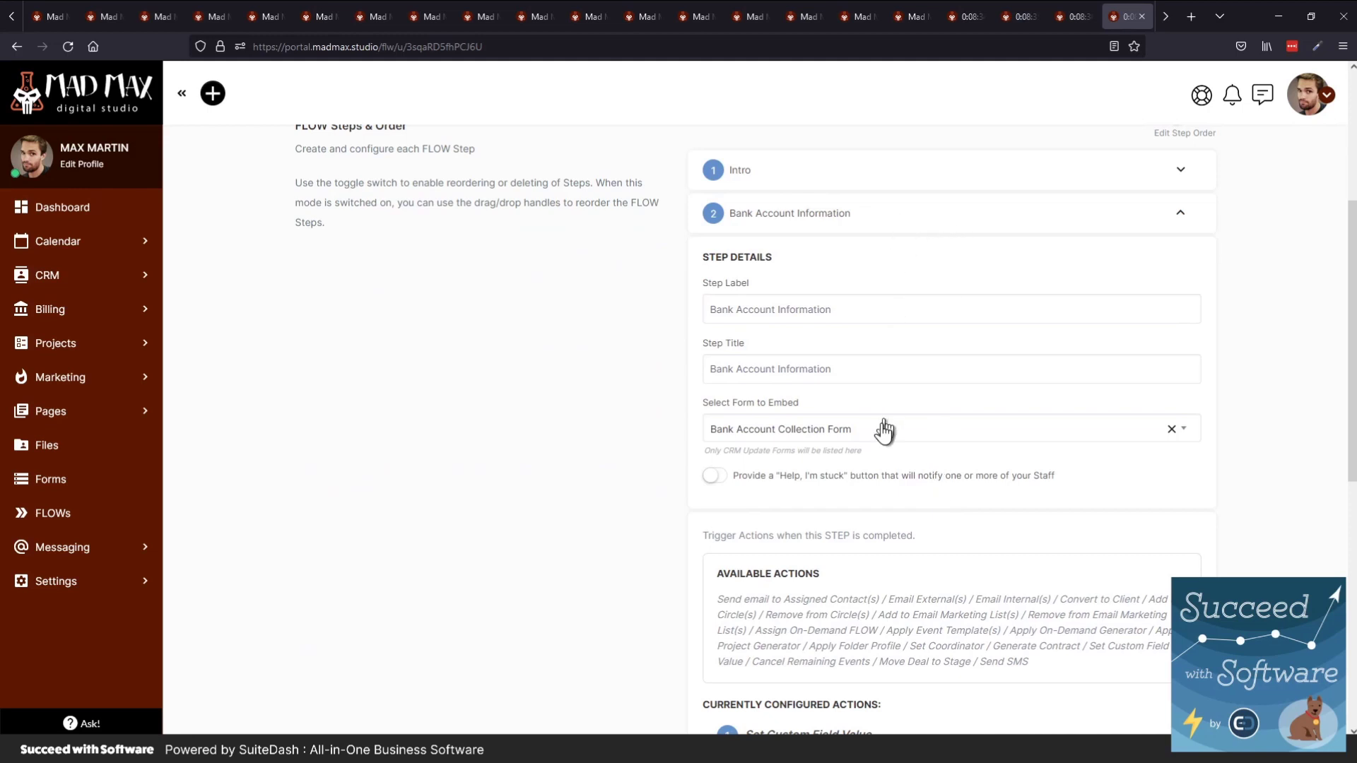
{"action": "scroll", "coordinate": [835, 619], "scroll_direction": "down", "scroll_amount": 1}
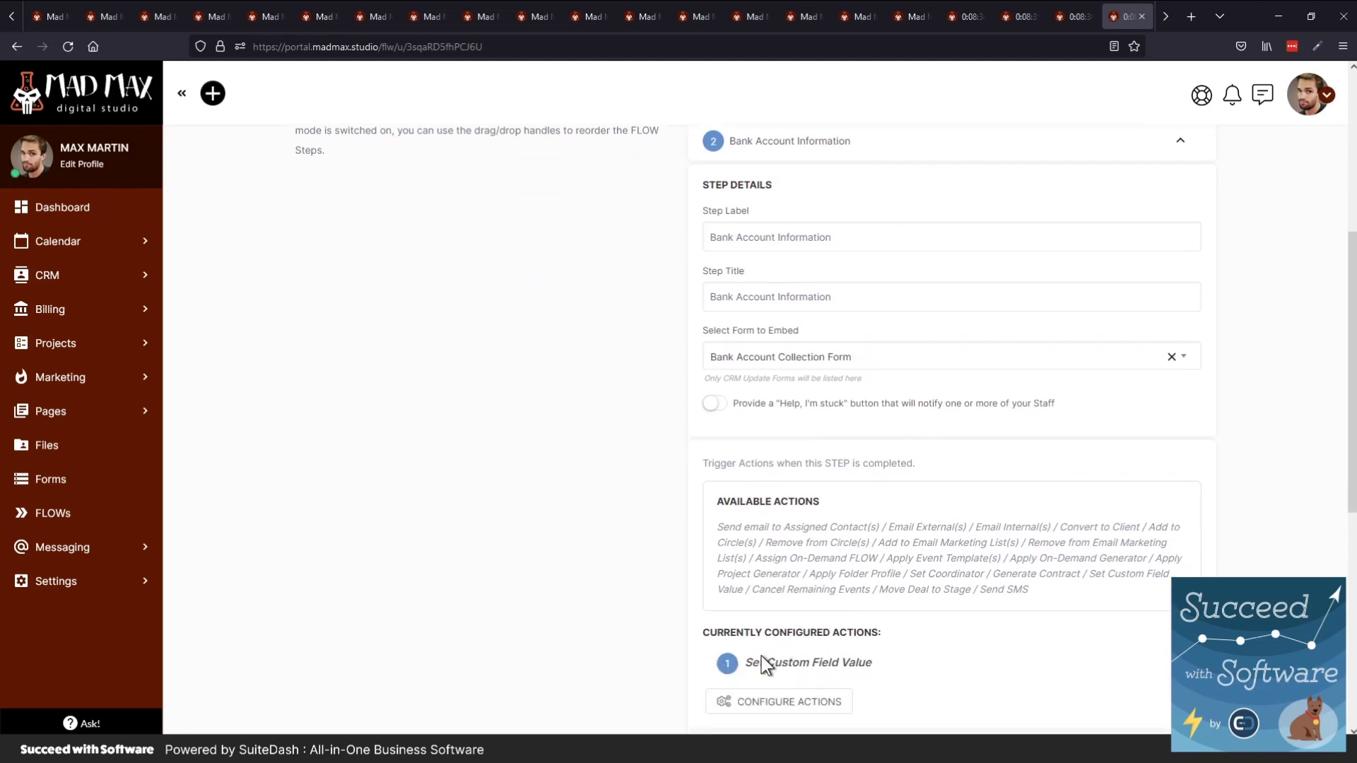
{"action": "left_click", "coordinate": [753, 703]}
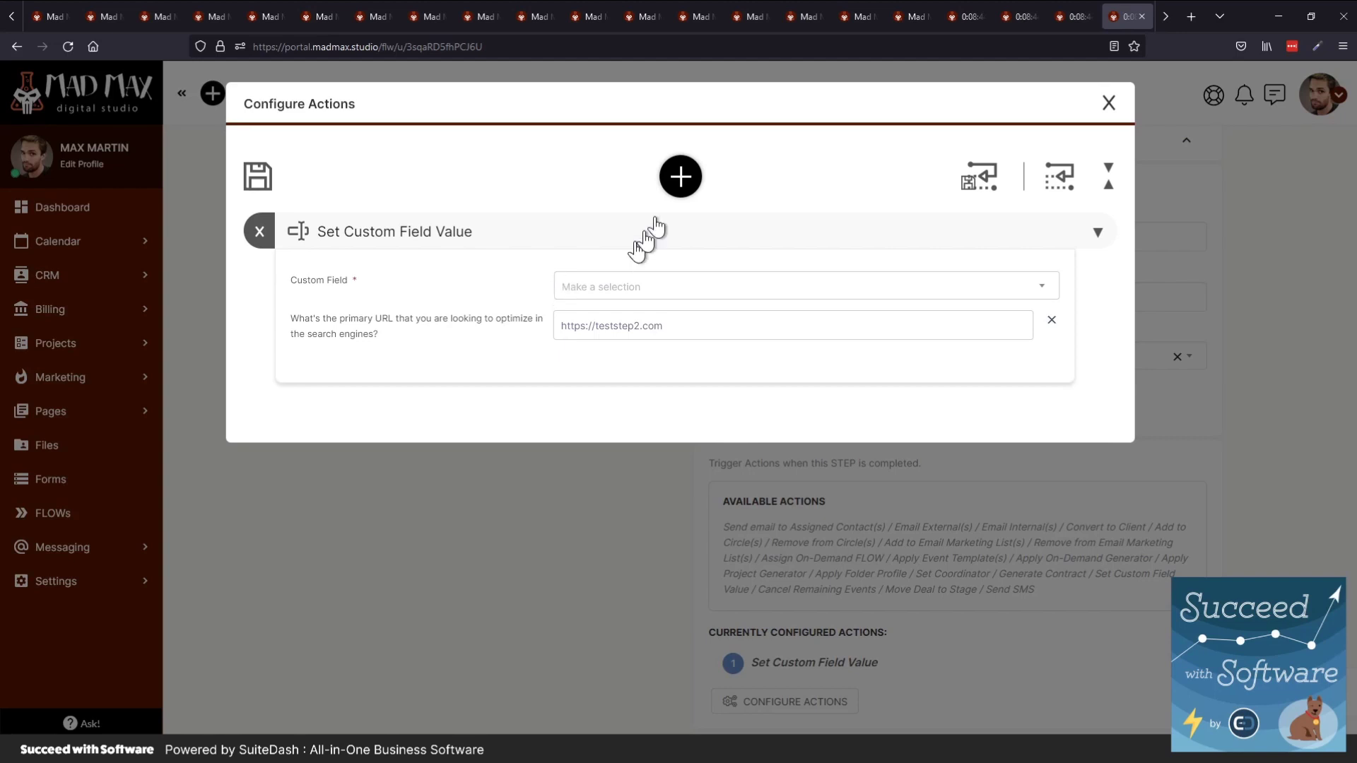
Preview the available action tiles, then close Configure Actions without changes
{"action": "left_click", "coordinate": [681, 177]}
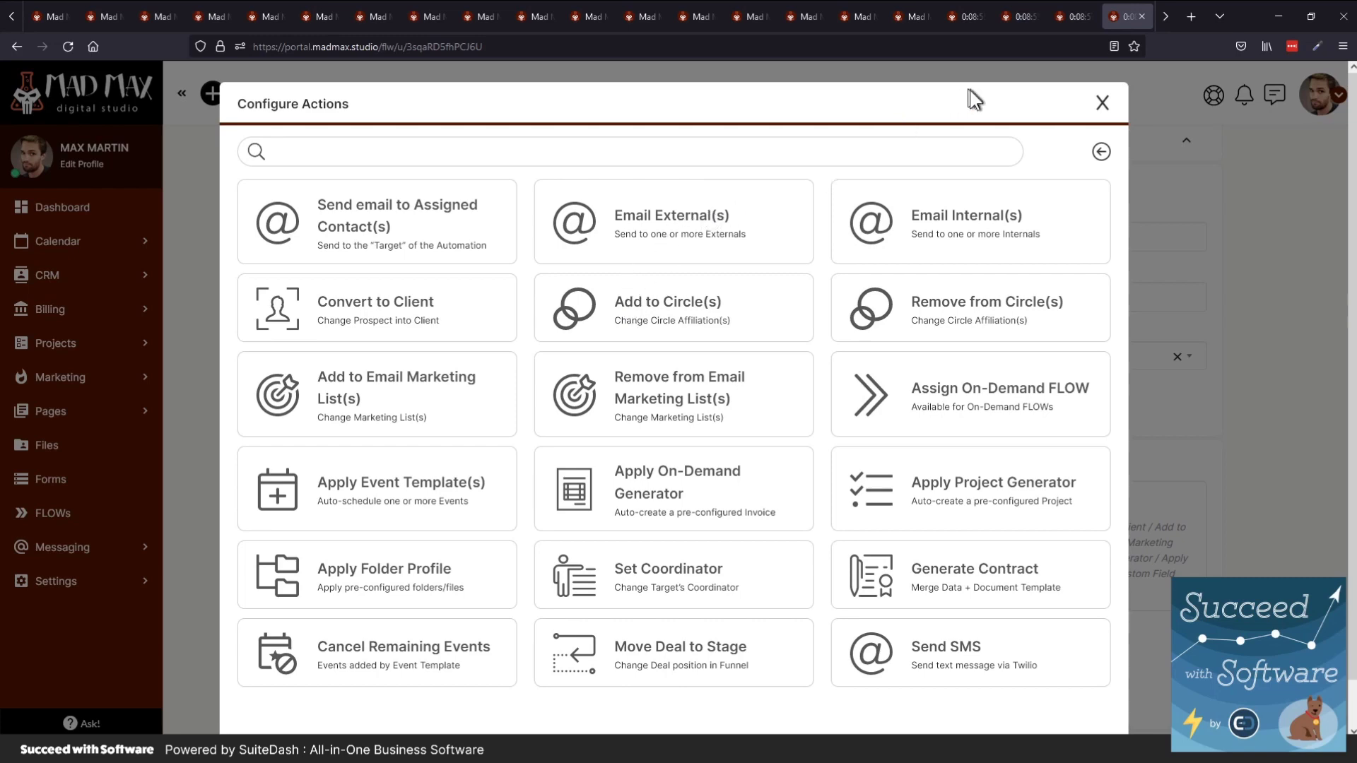
{"action": "left_click", "coordinate": [1100, 106]}
{"action": "scroll", "coordinate": [537, 298], "scroll_direction": "up", "scroll_amount": 5}
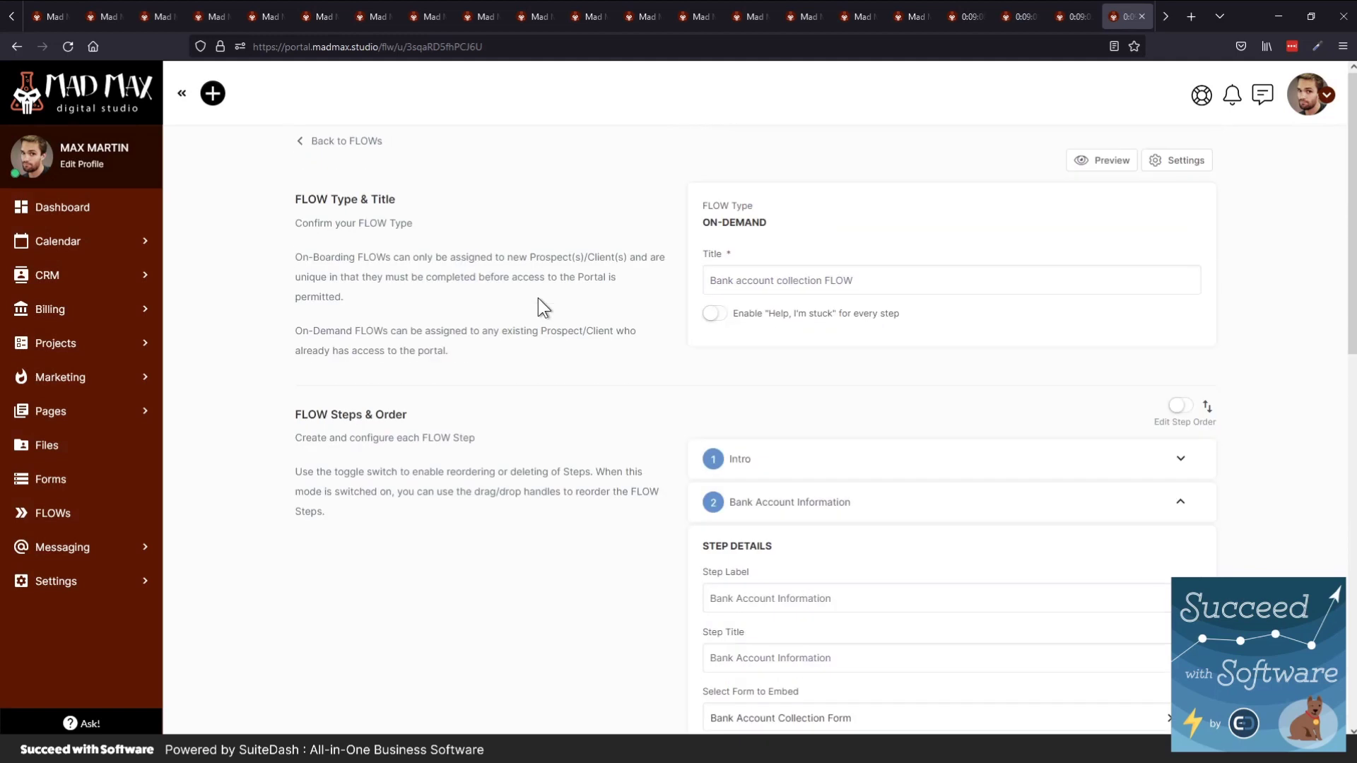
Go back to the FLOWs list, preview the Create FLOW type chooser, and cancel it
{"action": "left_click", "coordinate": [313, 141]}
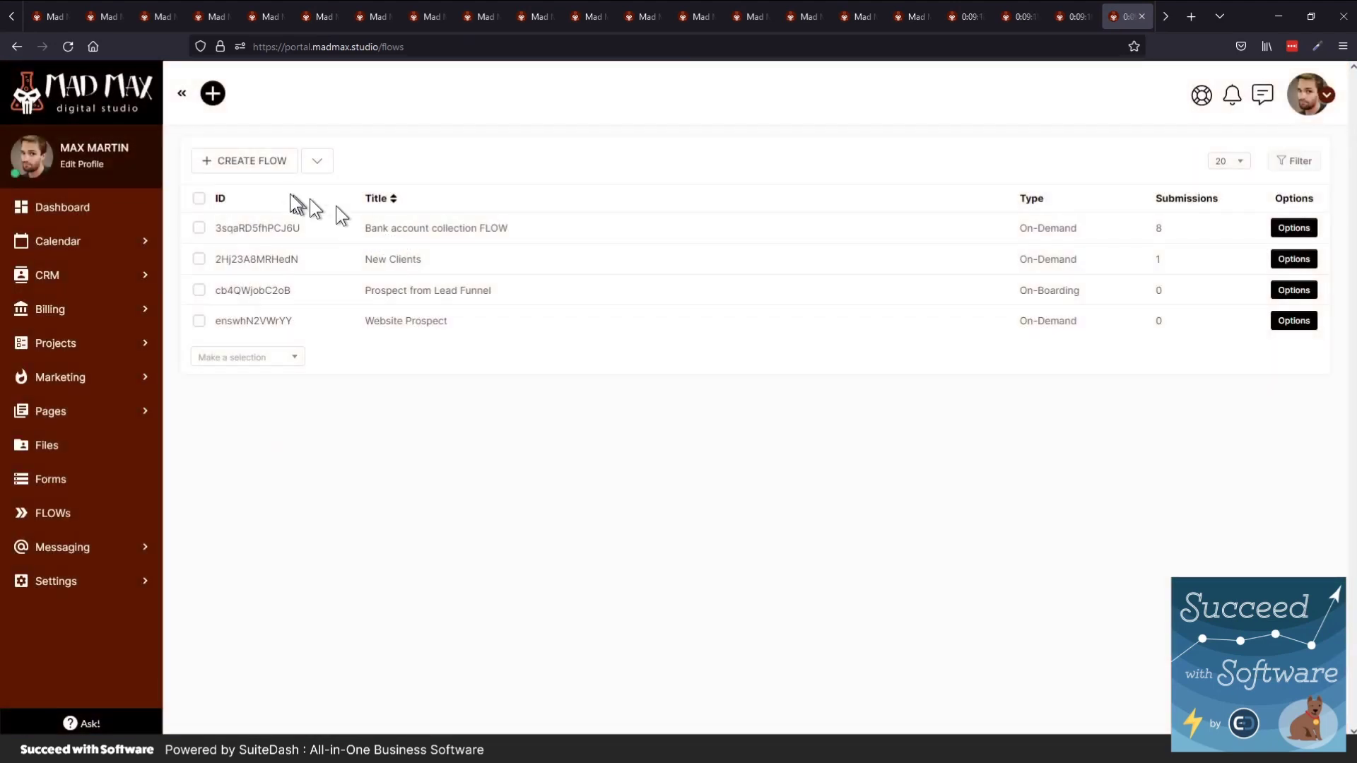
{"action": "left_click", "coordinate": [271, 173]}
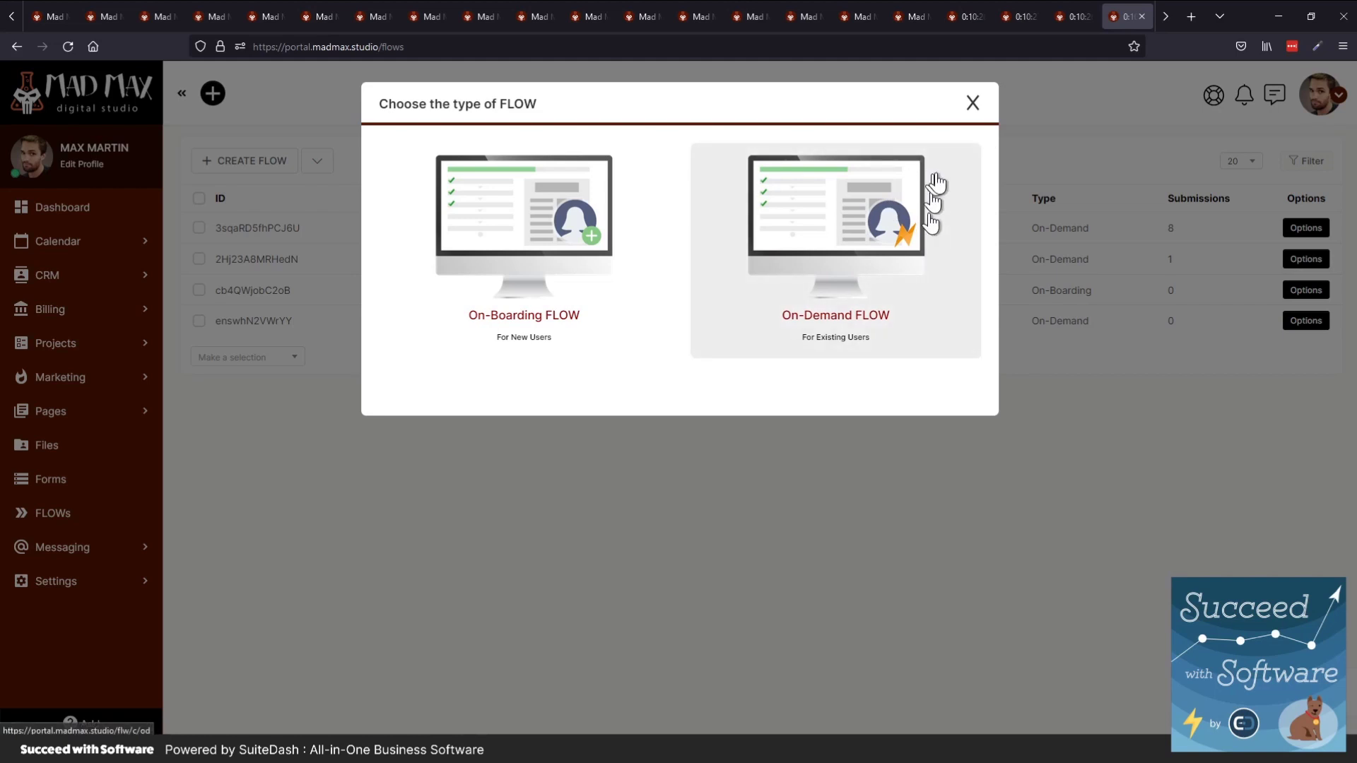
{"action": "left_click", "coordinate": [974, 104]}
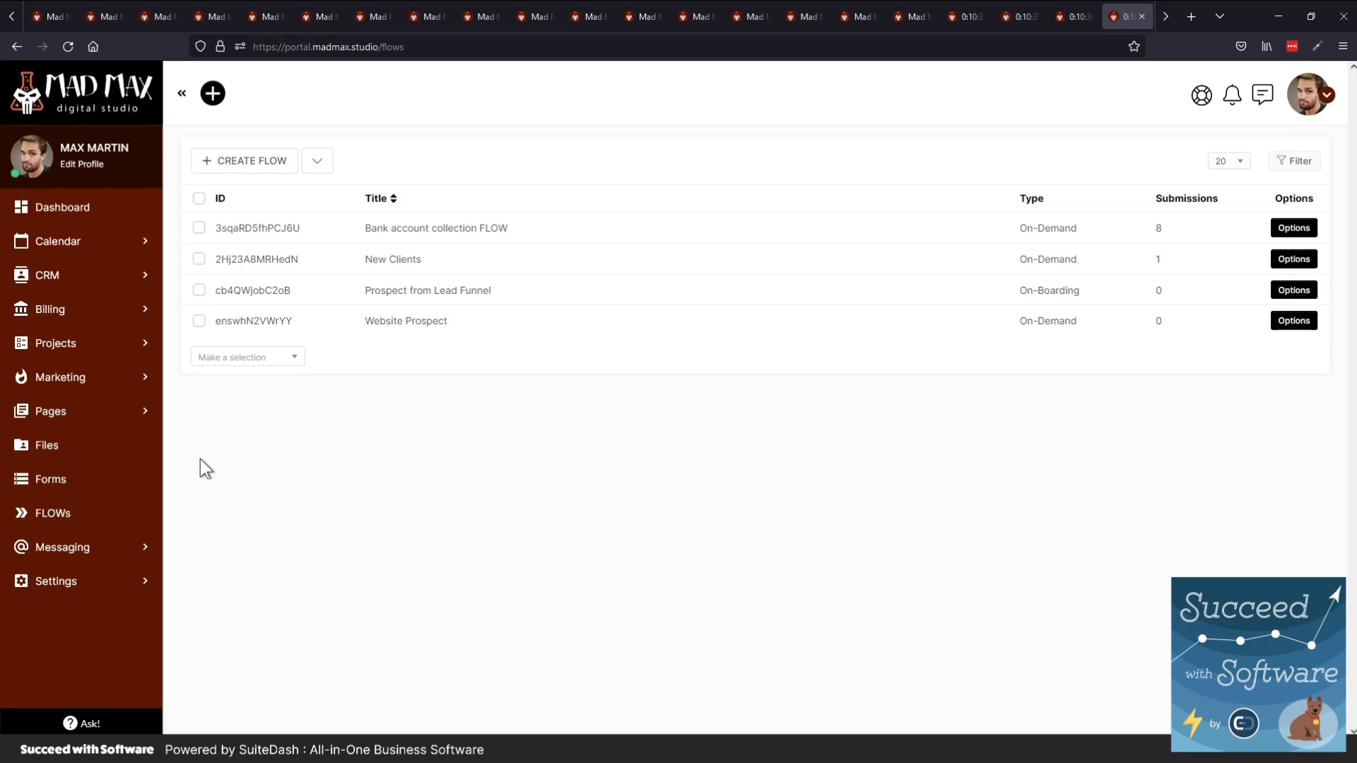
Browse Files > Client Files > Runaway Dog Leads and view the files shared with the client
{"action": "left_click", "coordinate": [85, 450]}
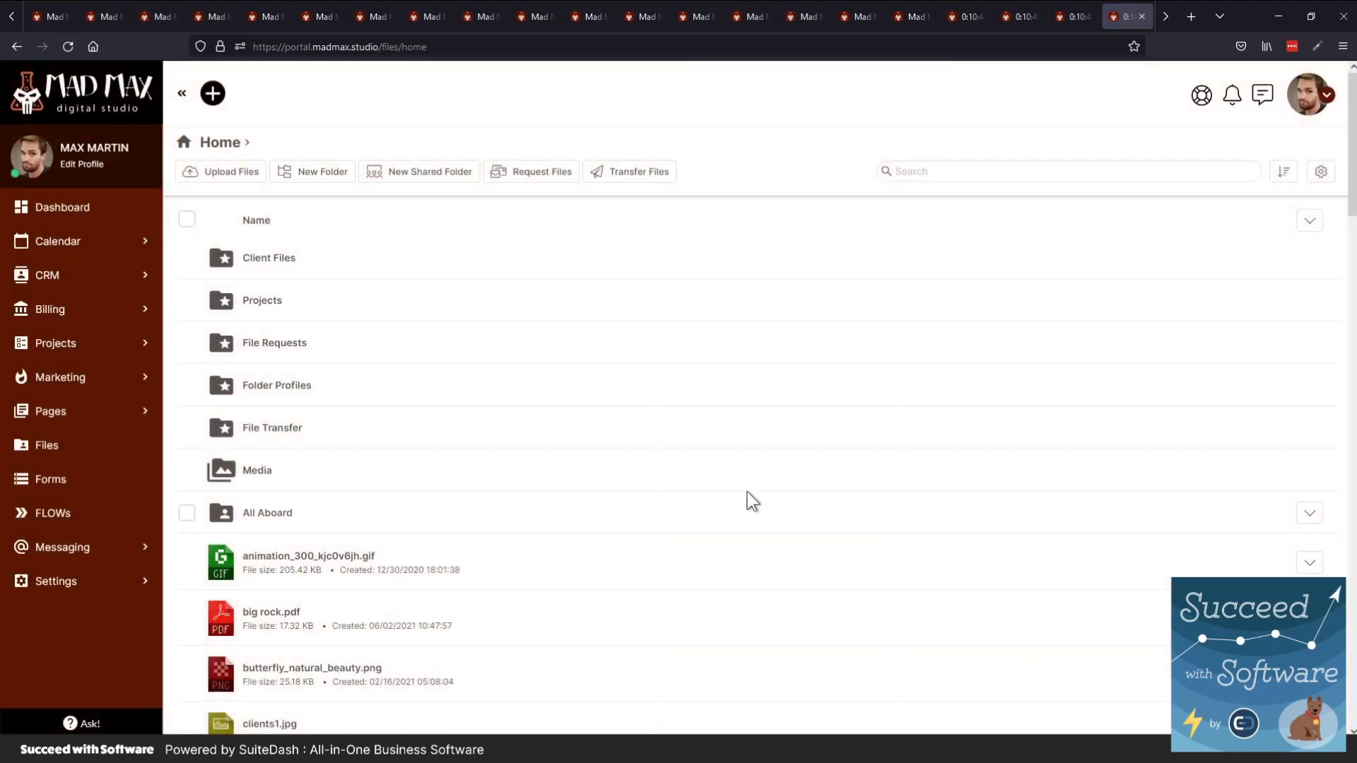
{"action": "left_click", "coordinate": [252, 262]}
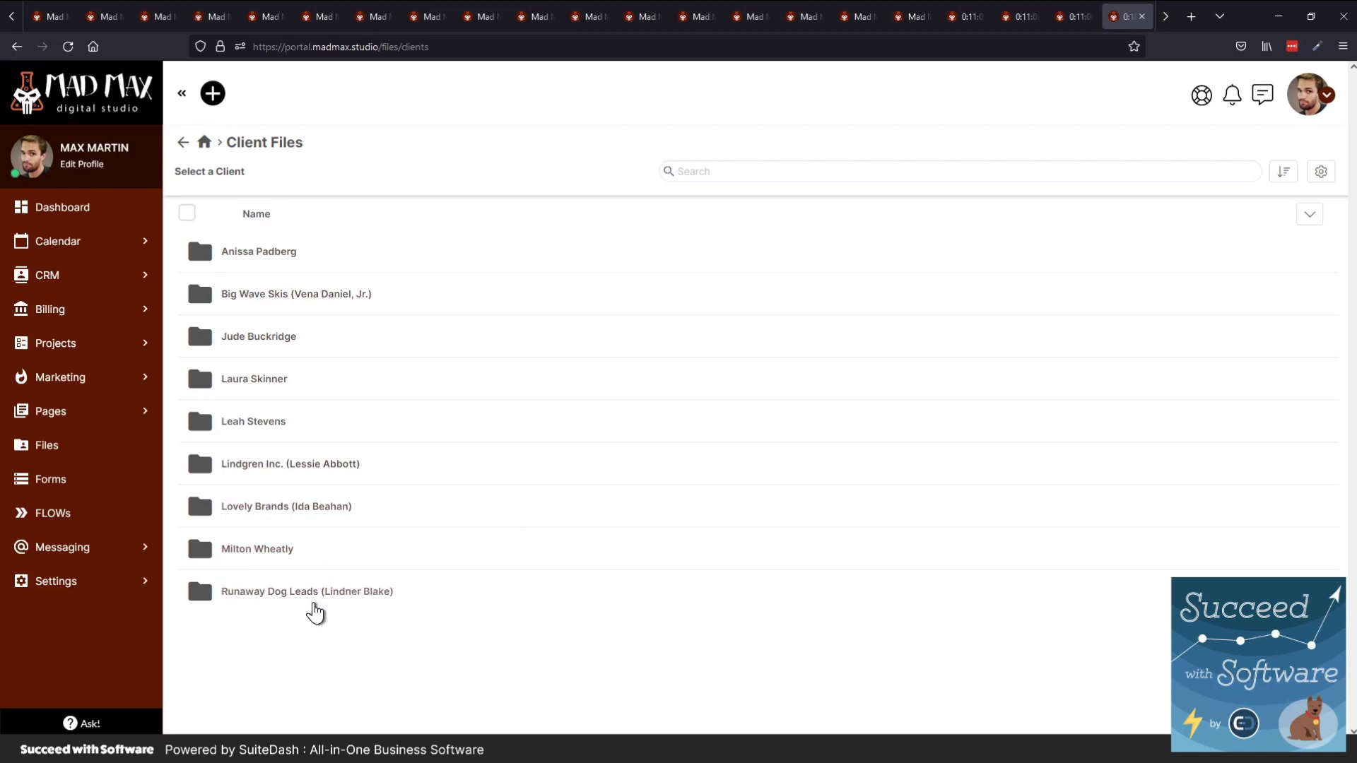
{"action": "left_click", "coordinate": [269, 592]}
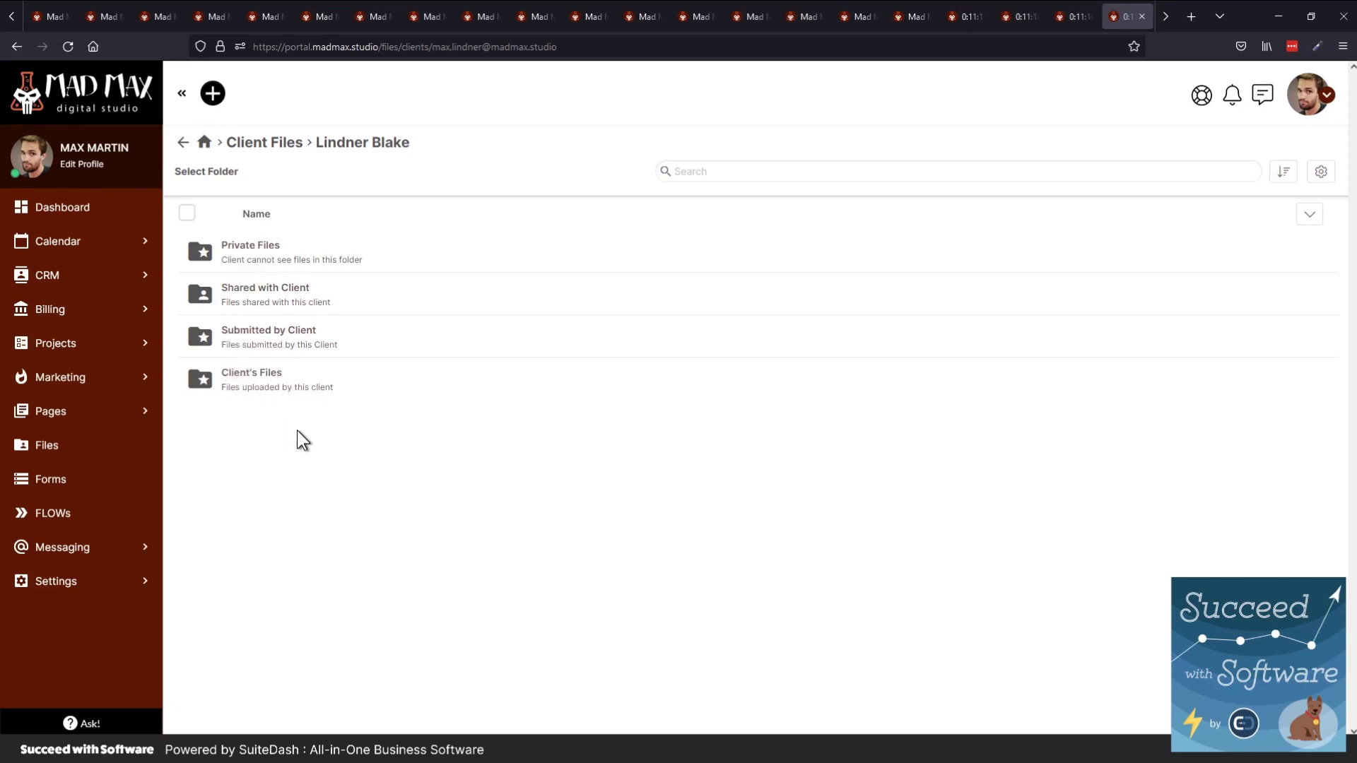
{"action": "left_click", "coordinate": [245, 294]}
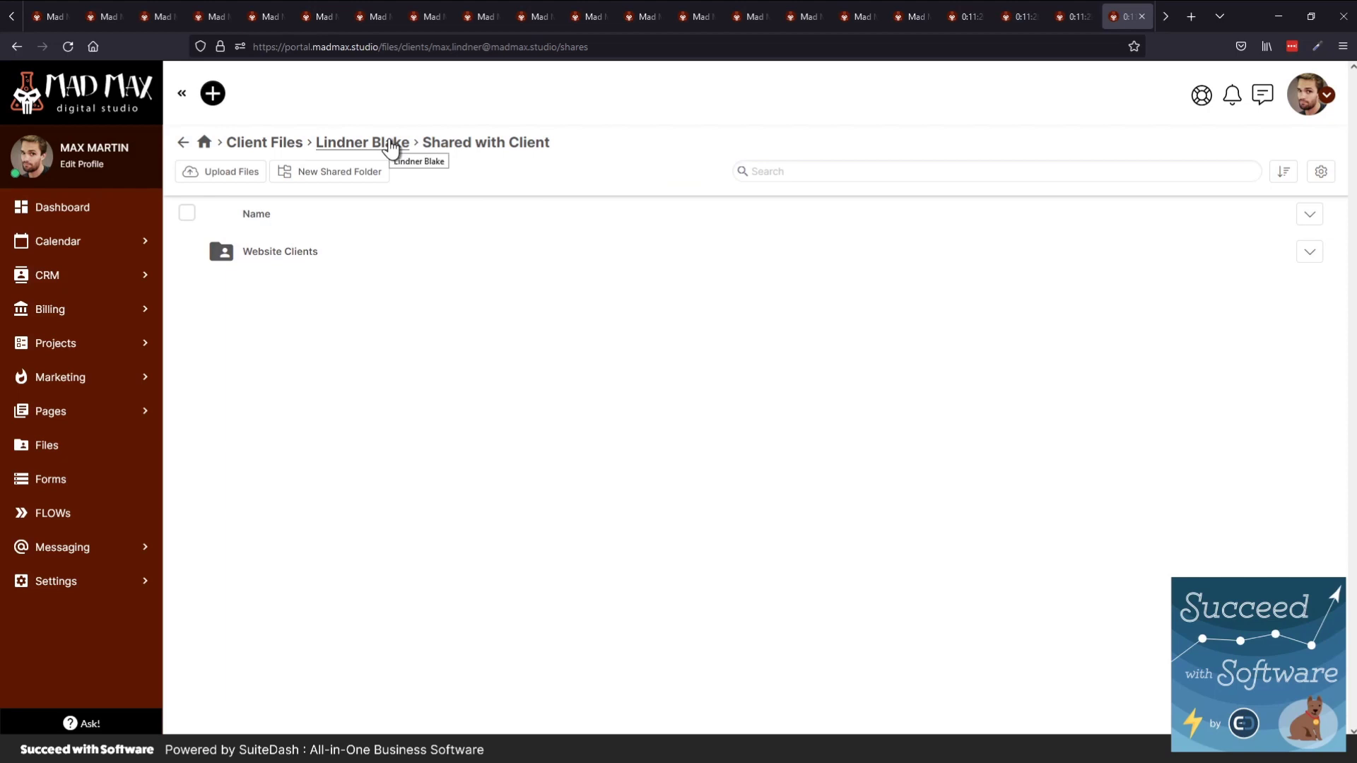
{"action": "left_click", "coordinate": [337, 147]}
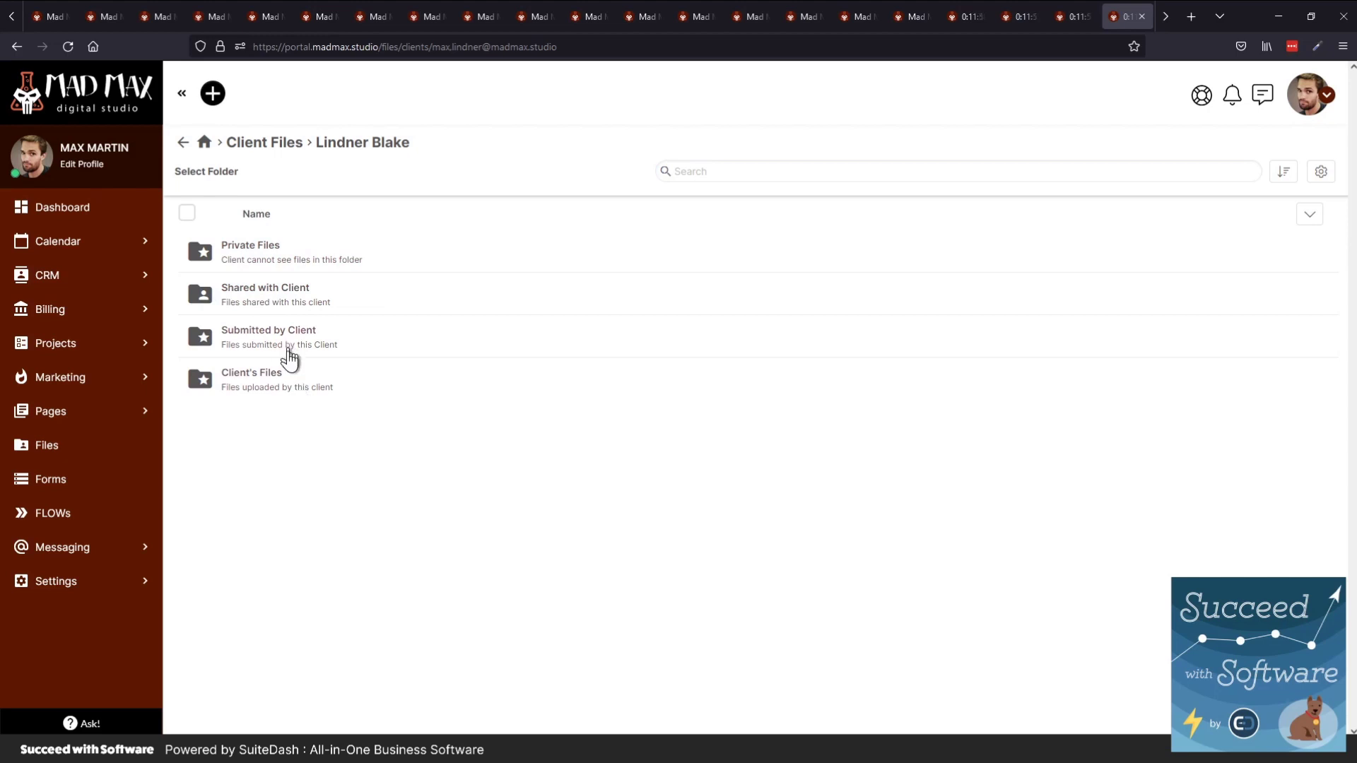
Check the client's uploaded and submitted folders, then return to the Files home page
{"action": "left_click", "coordinate": [252, 394]}
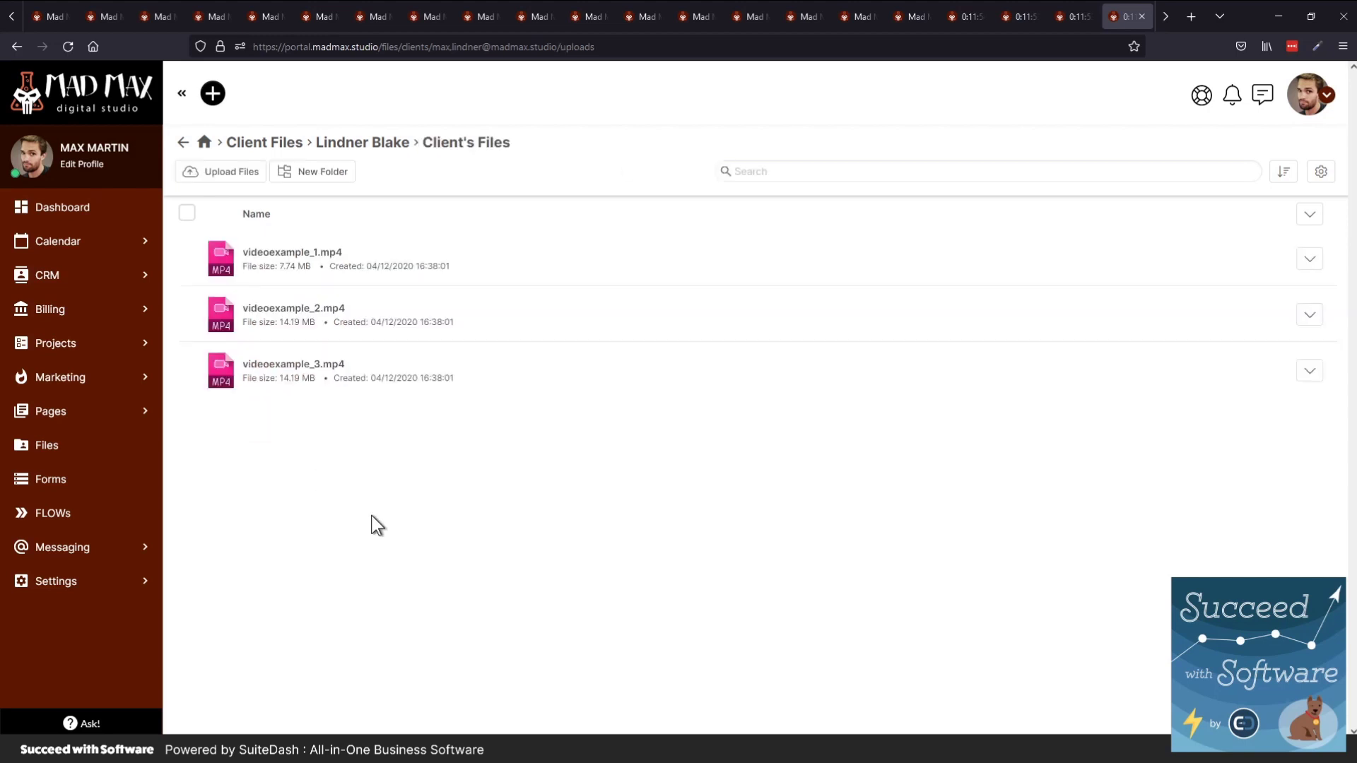
{"action": "left_click", "coordinate": [369, 157]}
{"action": "left_click", "coordinate": [266, 332]}
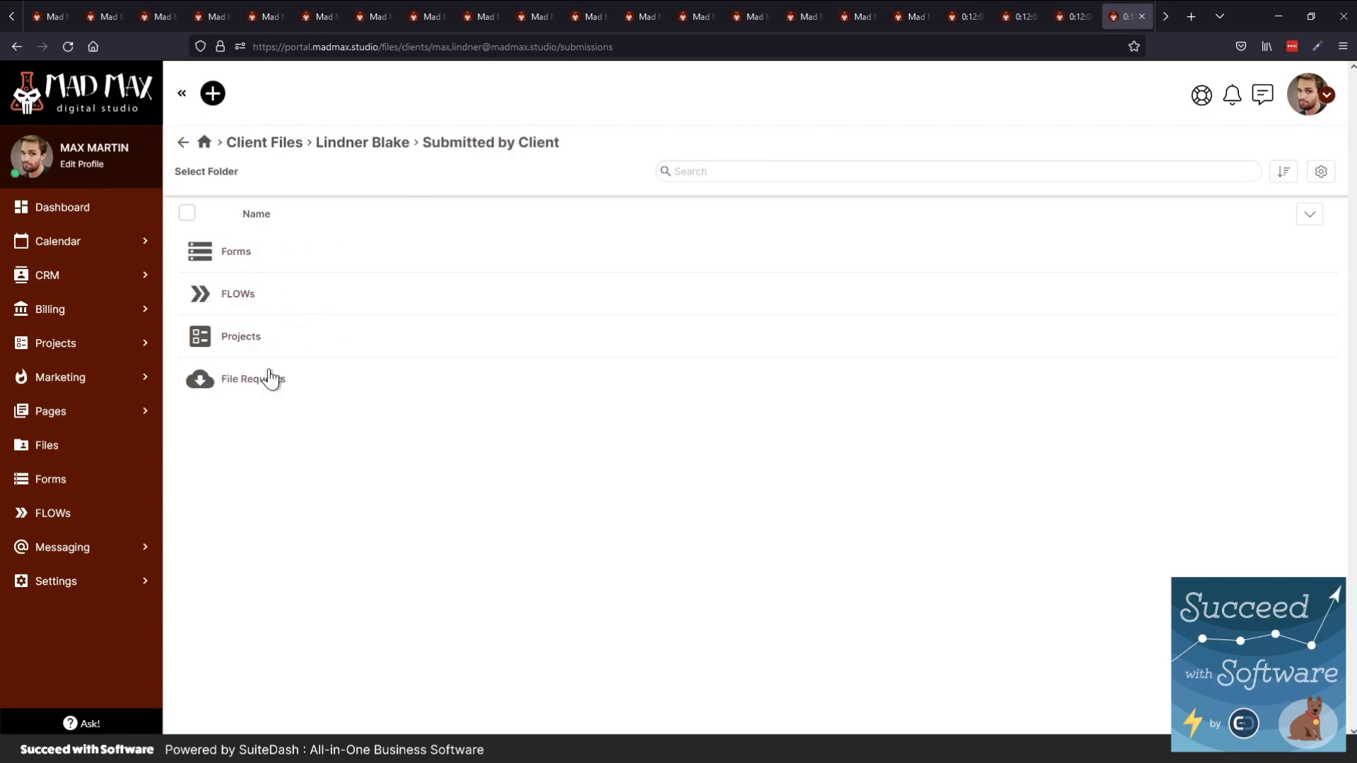
{"action": "left_click", "coordinate": [205, 144]}
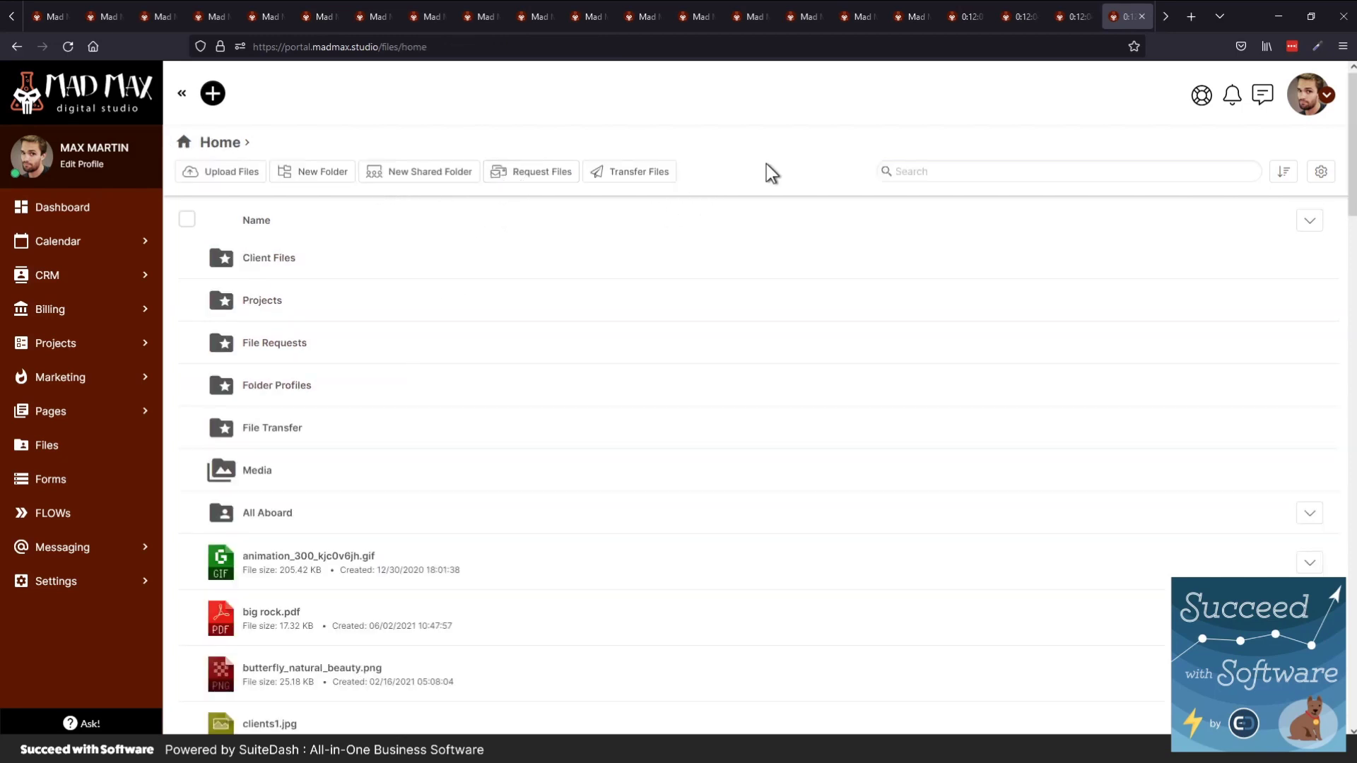
Start and cancel a file request, then open the File Transfer packages
{"action": "left_click", "coordinate": [555, 177]}
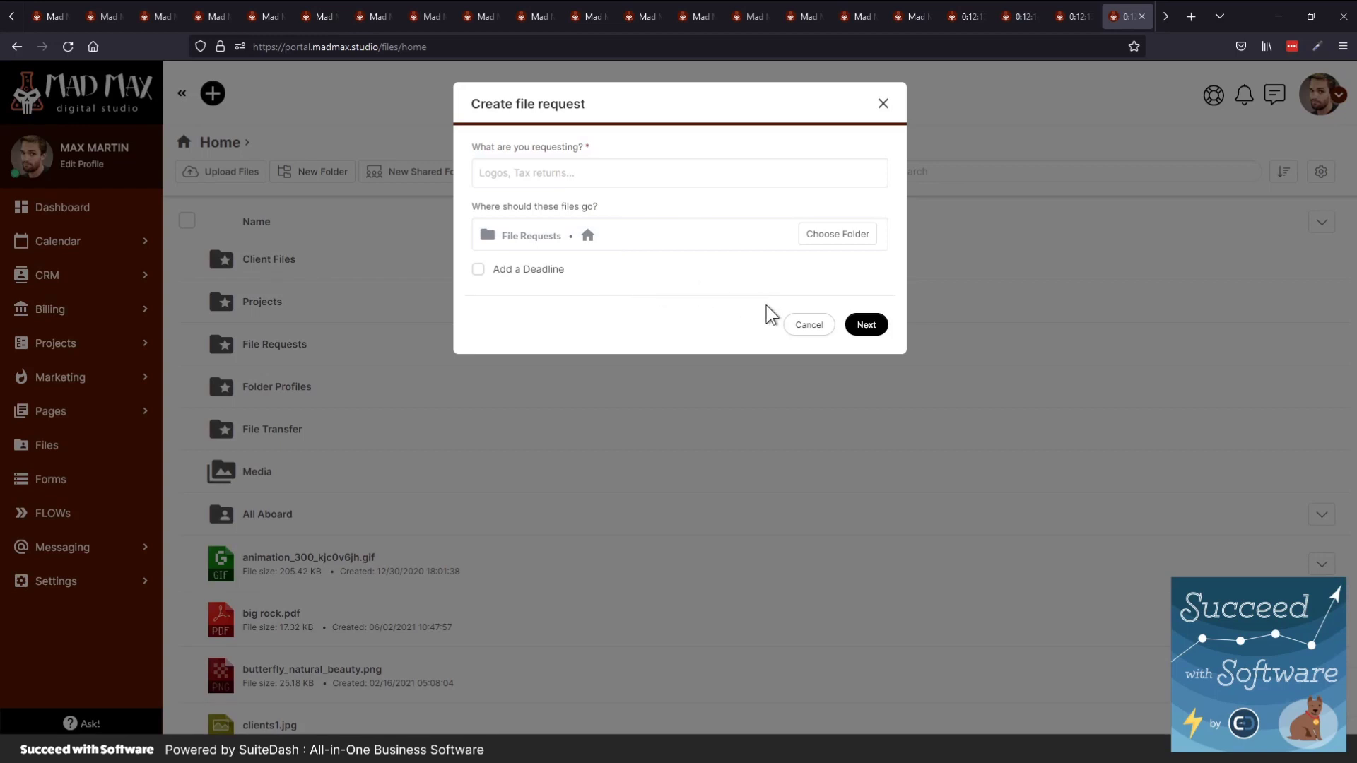
{"action": "left_click", "coordinate": [809, 325]}
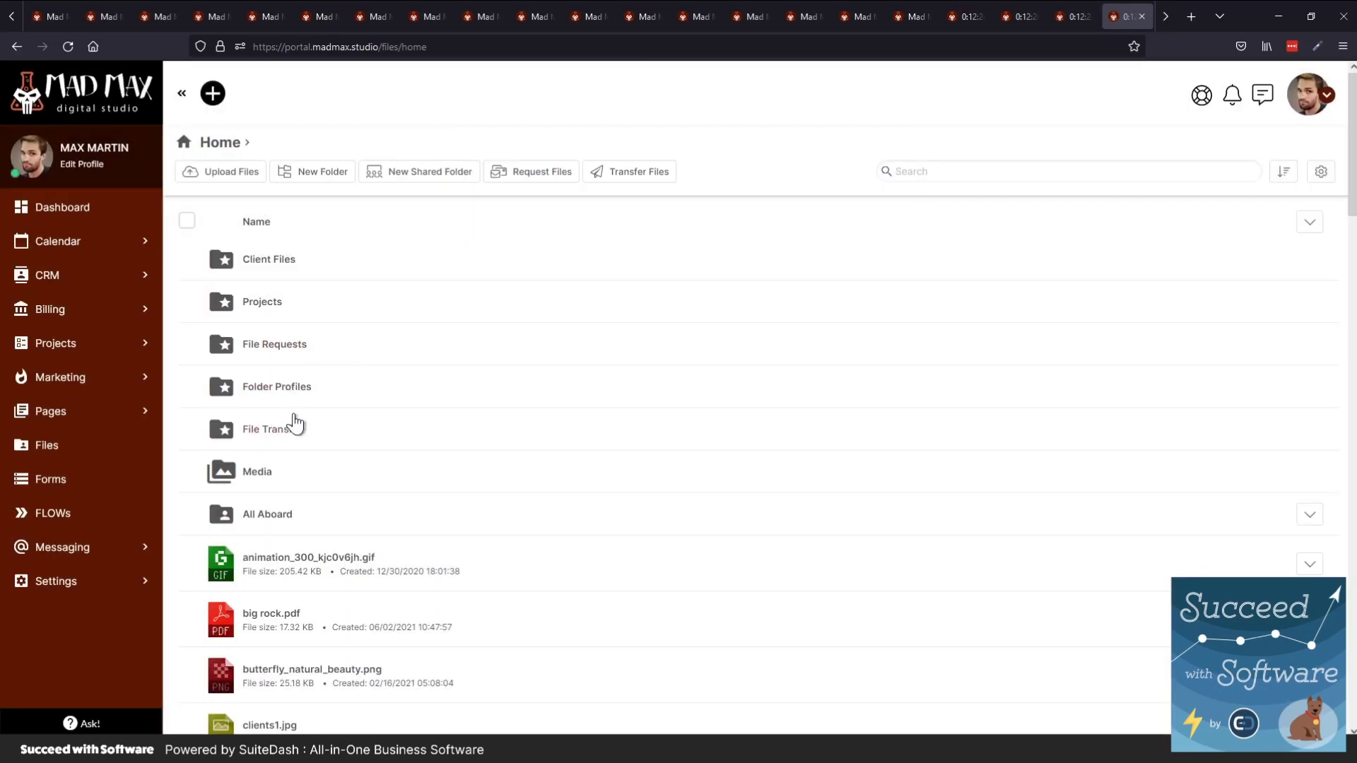
{"action": "left_click", "coordinate": [614, 185]}
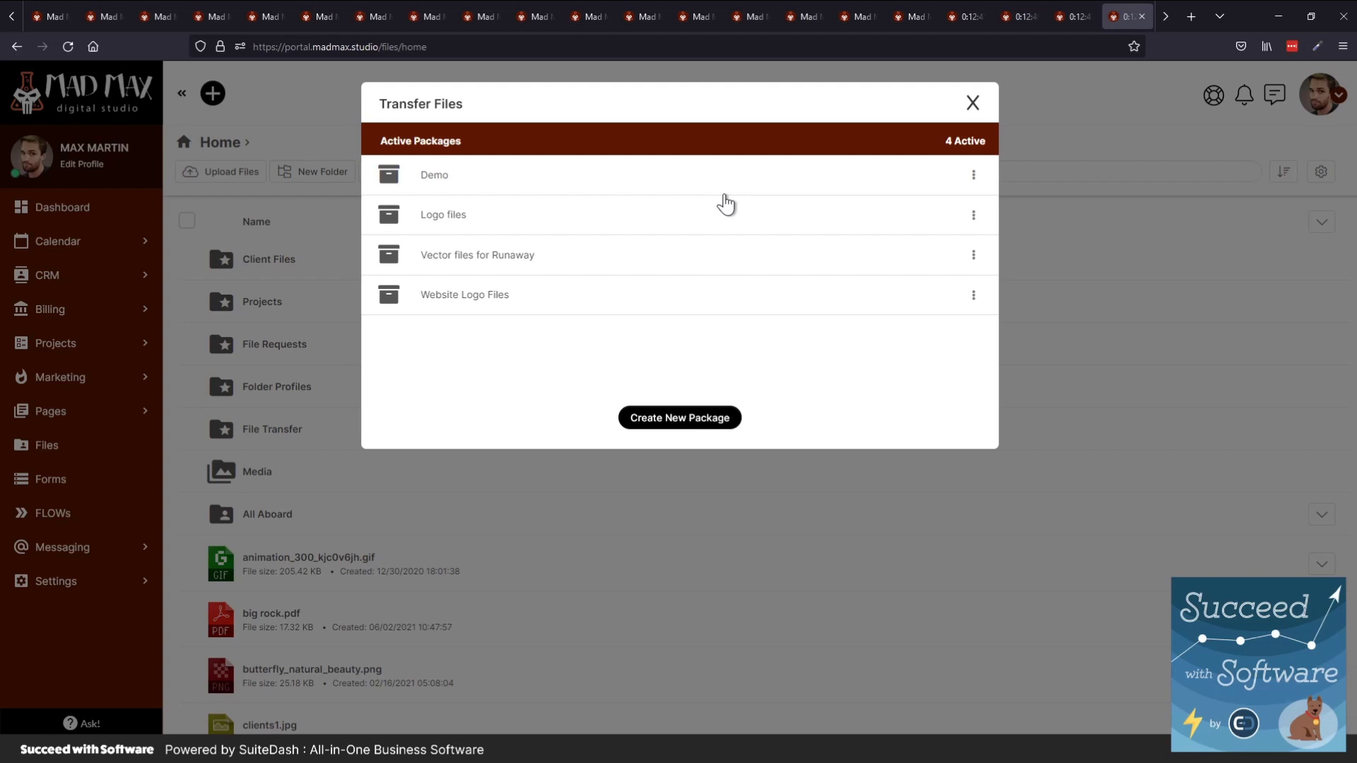
Preview the blank Create New Package form, then close the Transfer Files window
{"action": "left_click", "coordinate": [640, 420]}
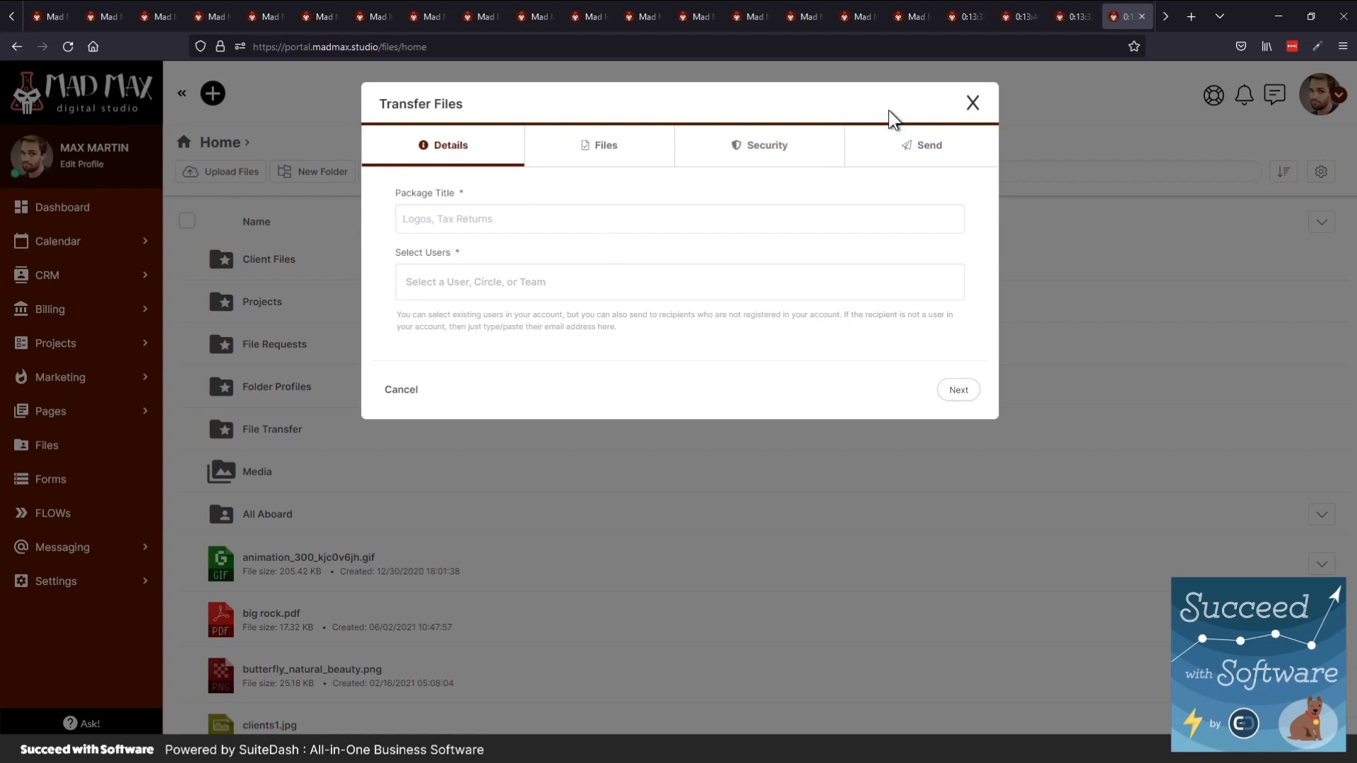
{"action": "left_click", "coordinate": [973, 104]}
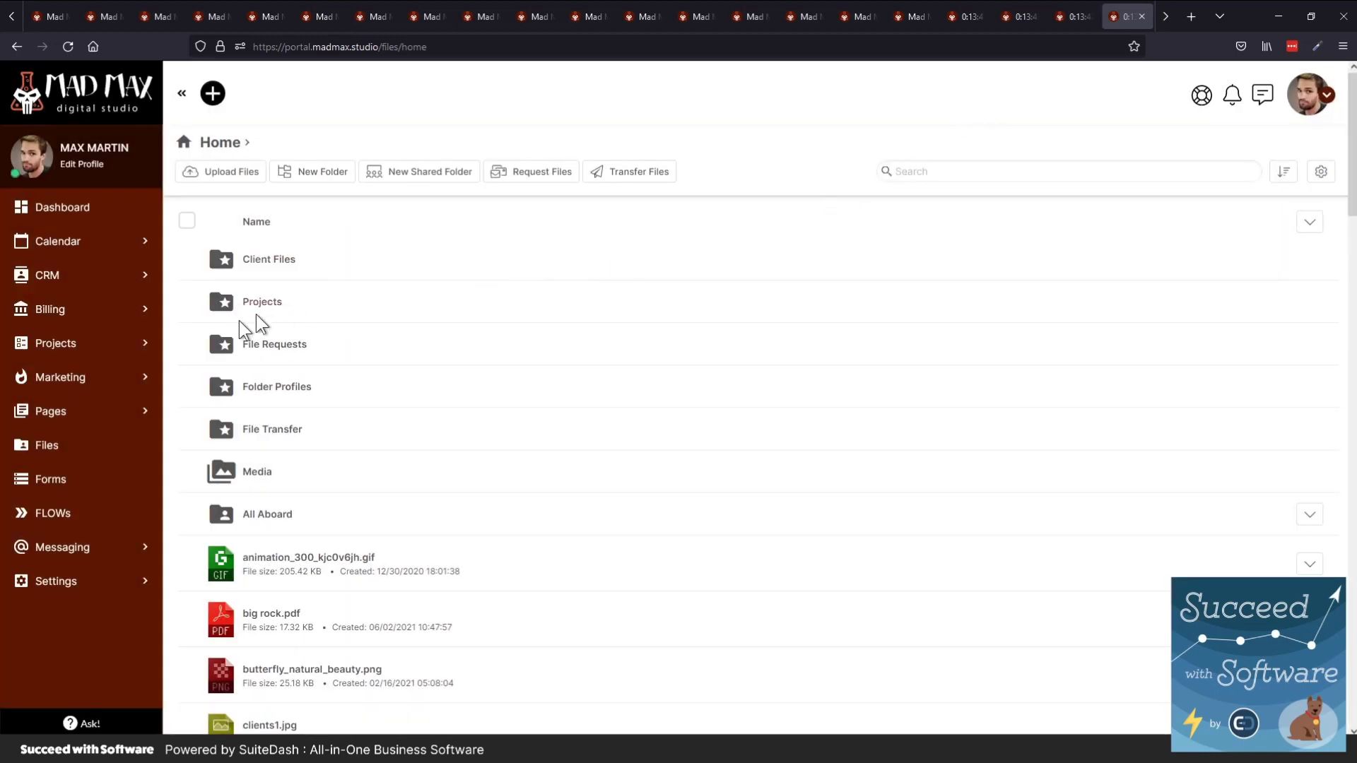
Browse into the Wheatly Automotive project folder and back to Projects, then show notifications
{"action": "left_click", "coordinate": [270, 304]}
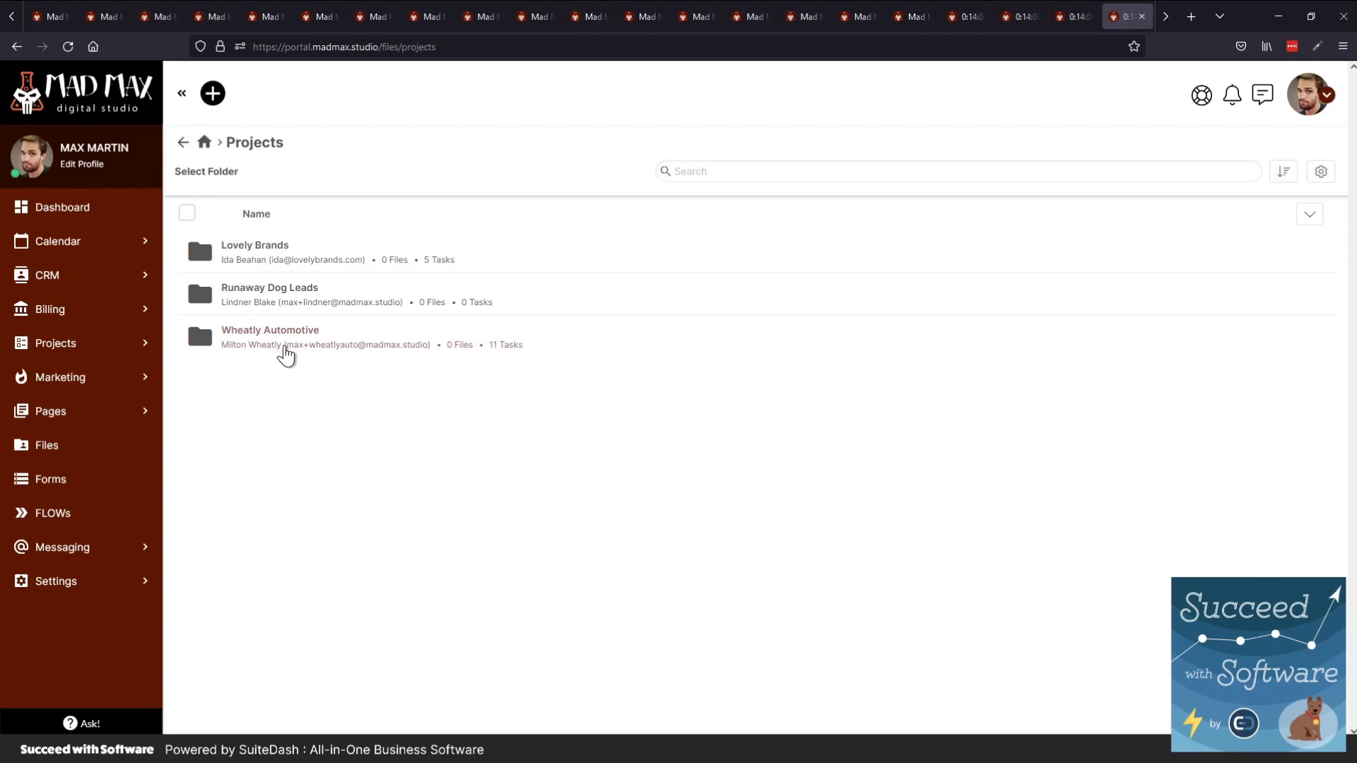
{"action": "left_click", "coordinate": [283, 345]}
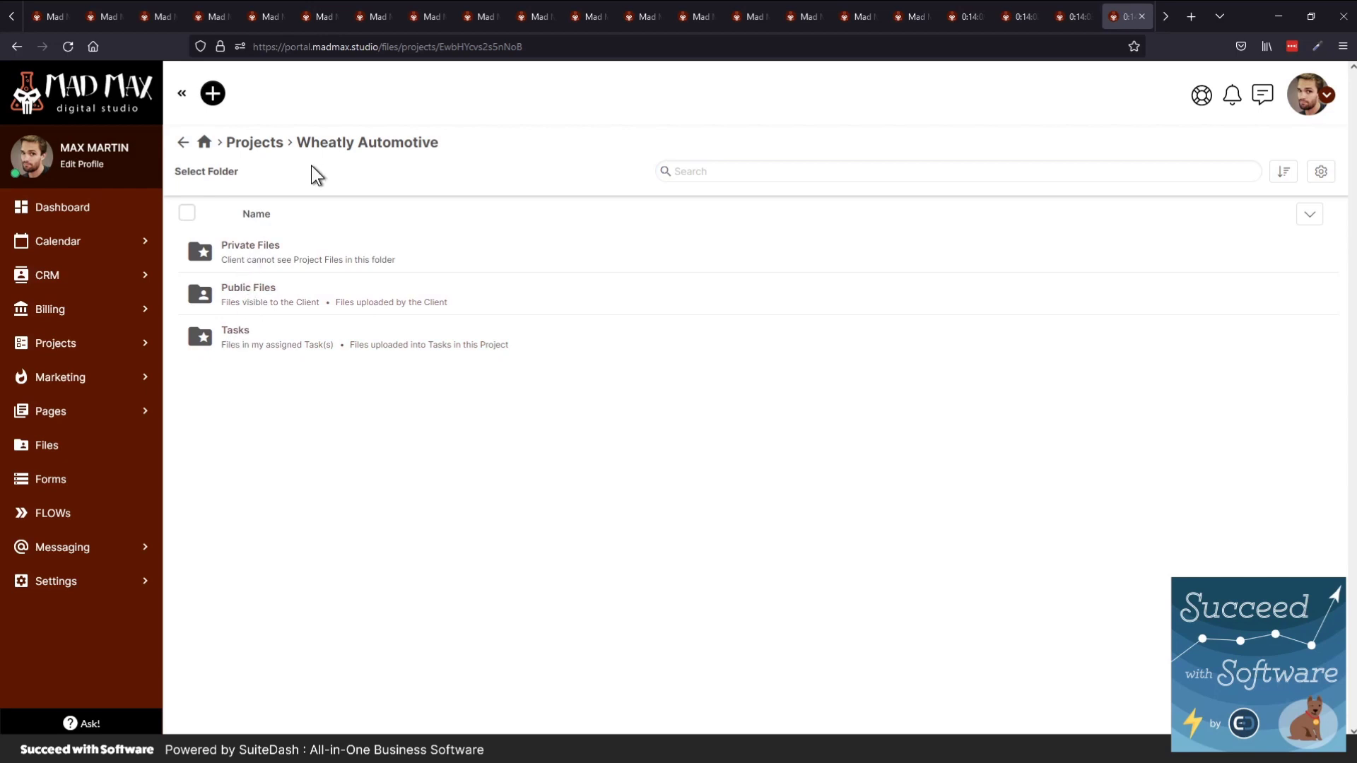
{"action": "left_click", "coordinate": [249, 142]}
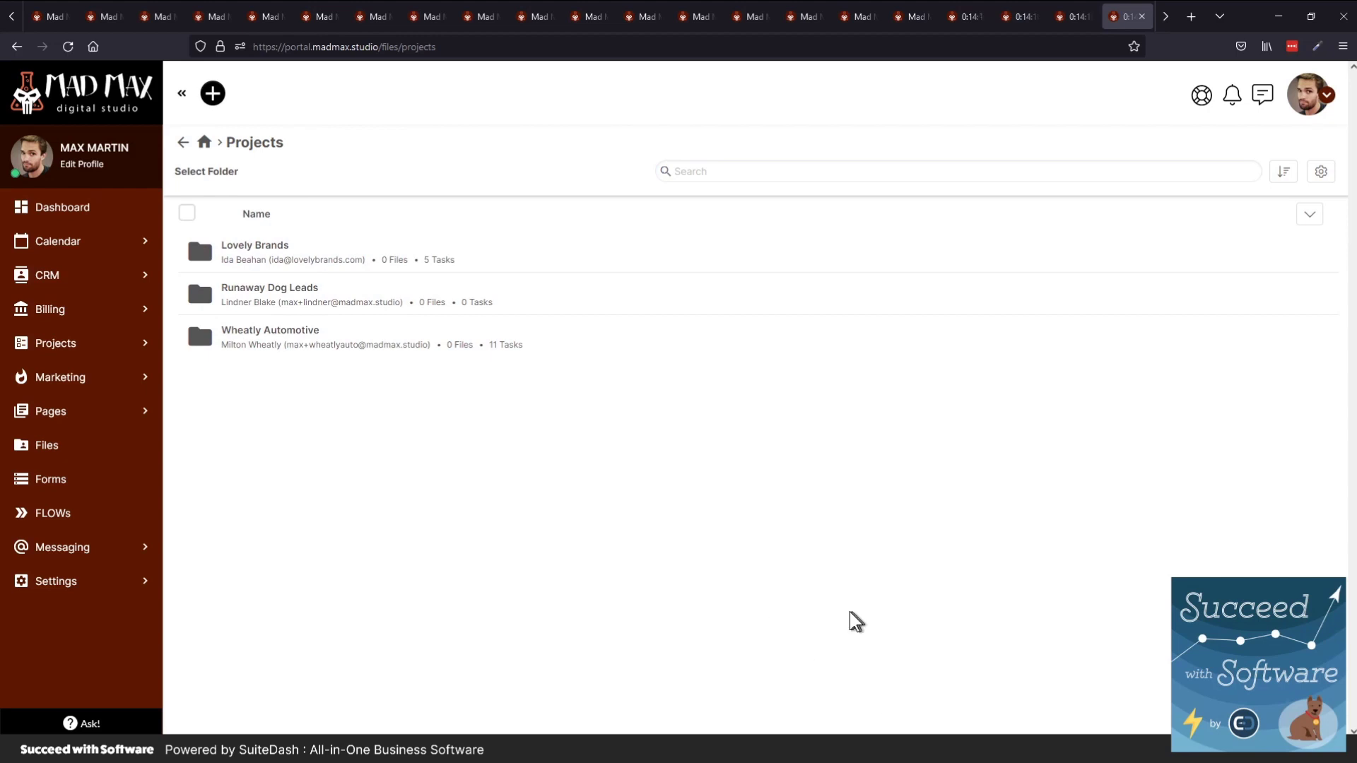
{"action": "left_click", "coordinate": [1231, 97]}
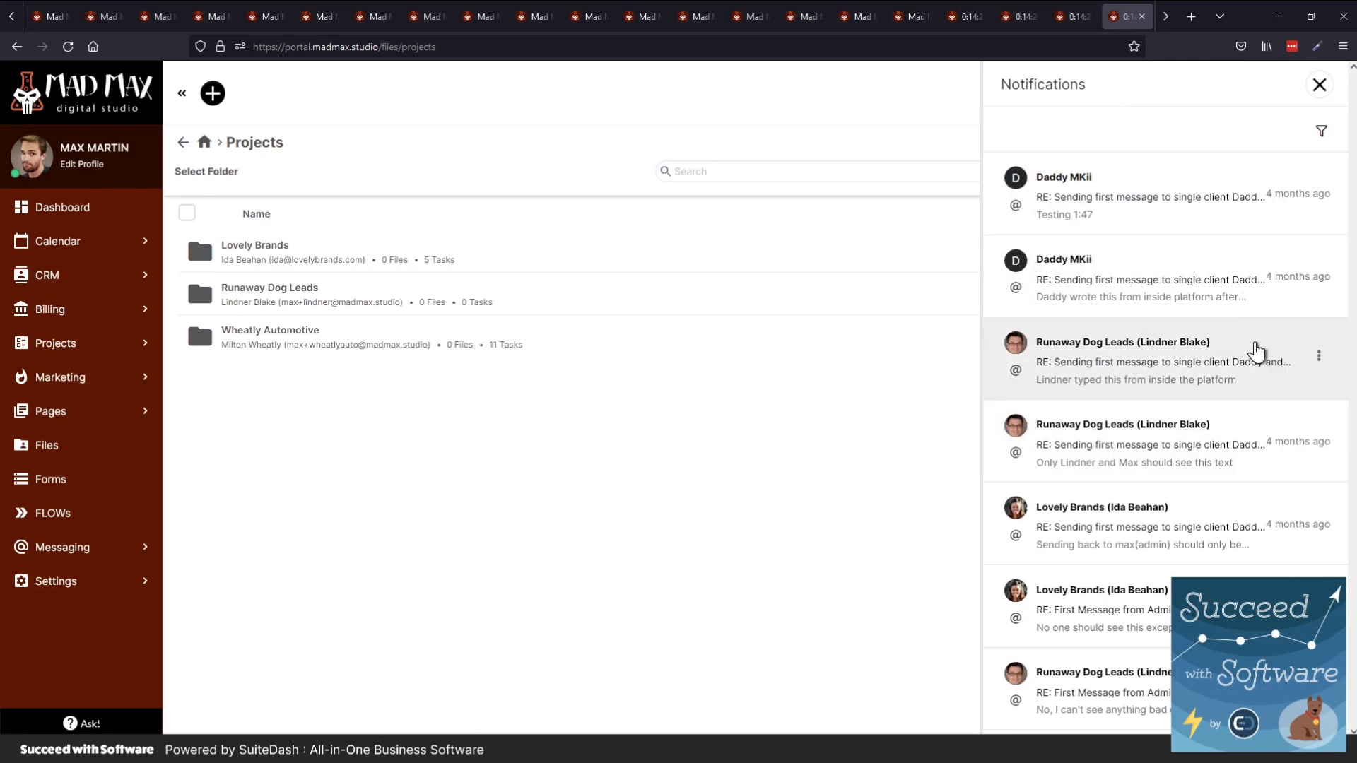
Pin and then unpin the Runaway Dog Leads notification, and close the notifications list
{"action": "left_click", "coordinate": [1319, 356]}
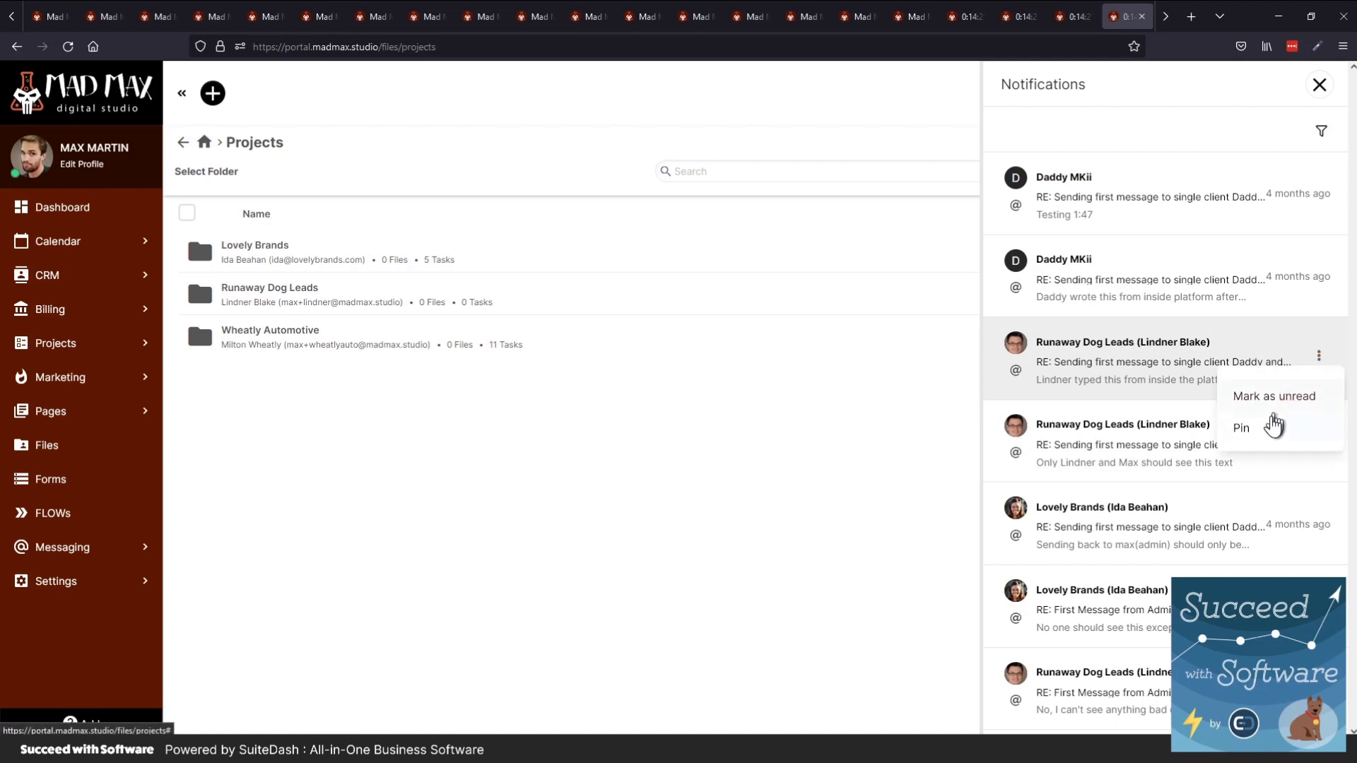
{"action": "left_click", "coordinate": [1267, 433]}
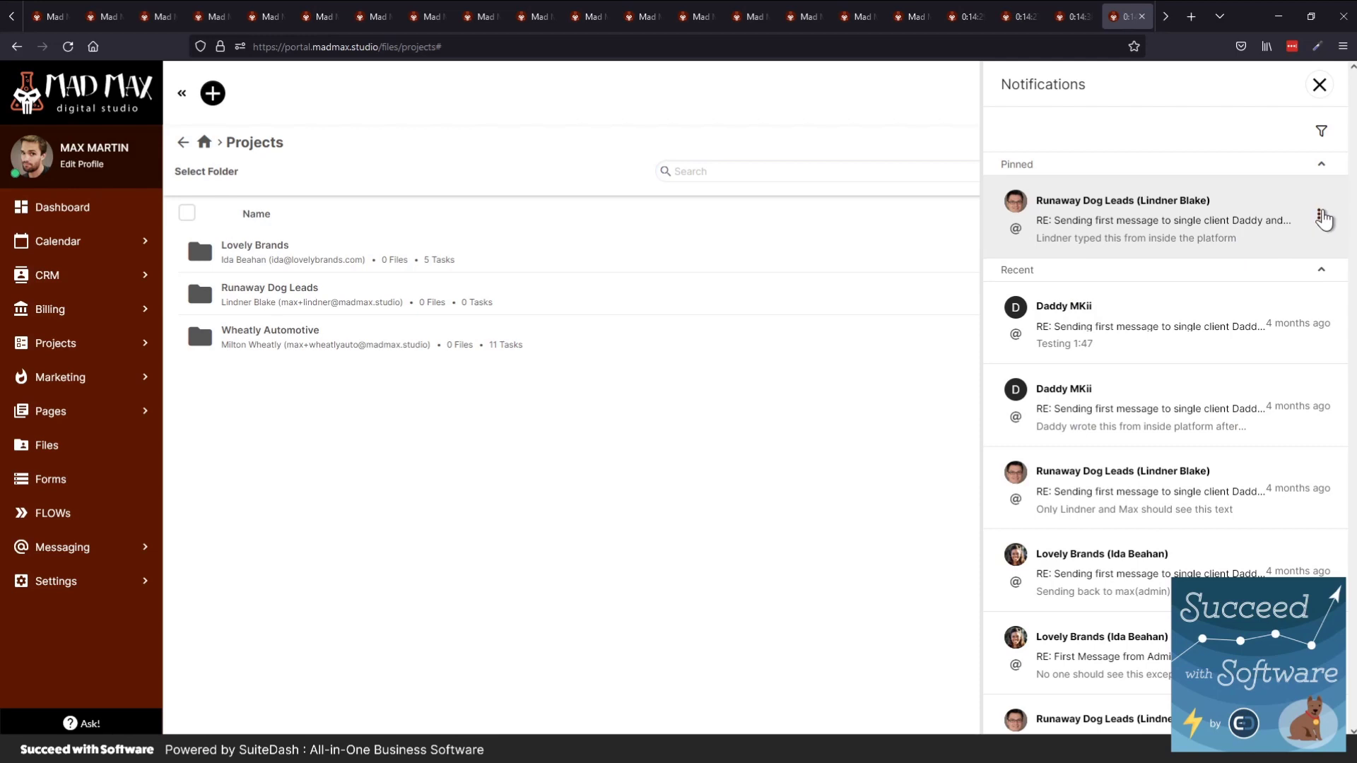
{"action": "left_click", "coordinate": [1318, 215]}
{"action": "left_click", "coordinate": [1293, 288]}
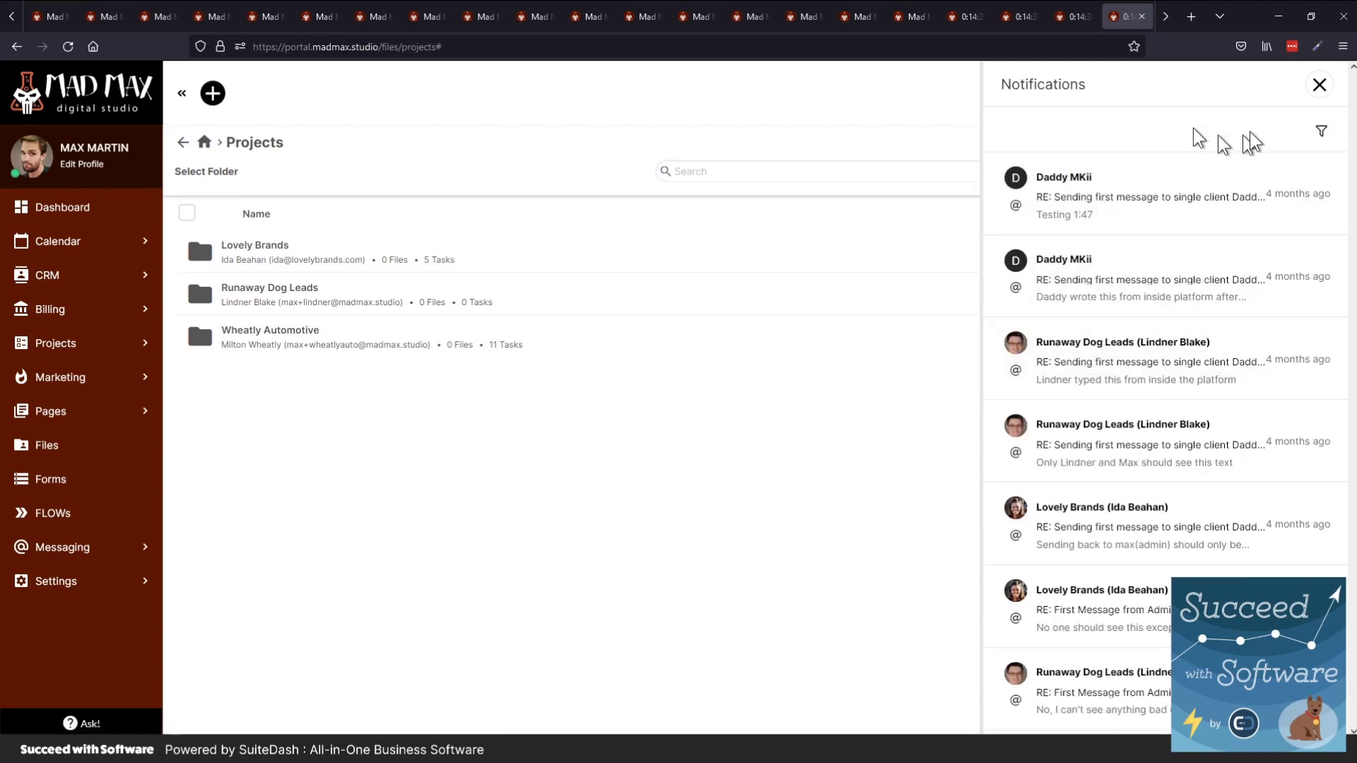
{"action": "left_click", "coordinate": [1317, 85]}
Open a direct chat with a teammate, then close it and the messaging panel
{"action": "left_click", "coordinate": [1263, 94]}
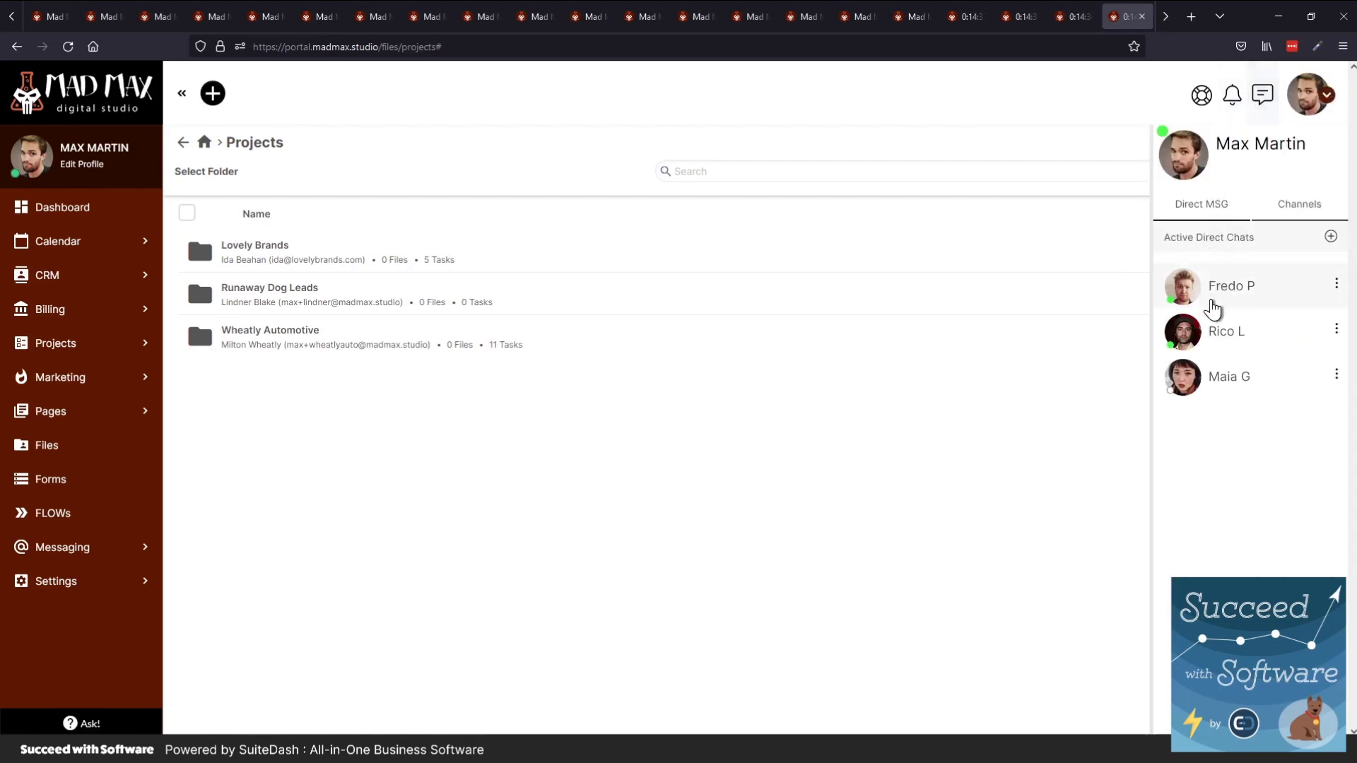
{"action": "left_click", "coordinate": [1222, 303]}
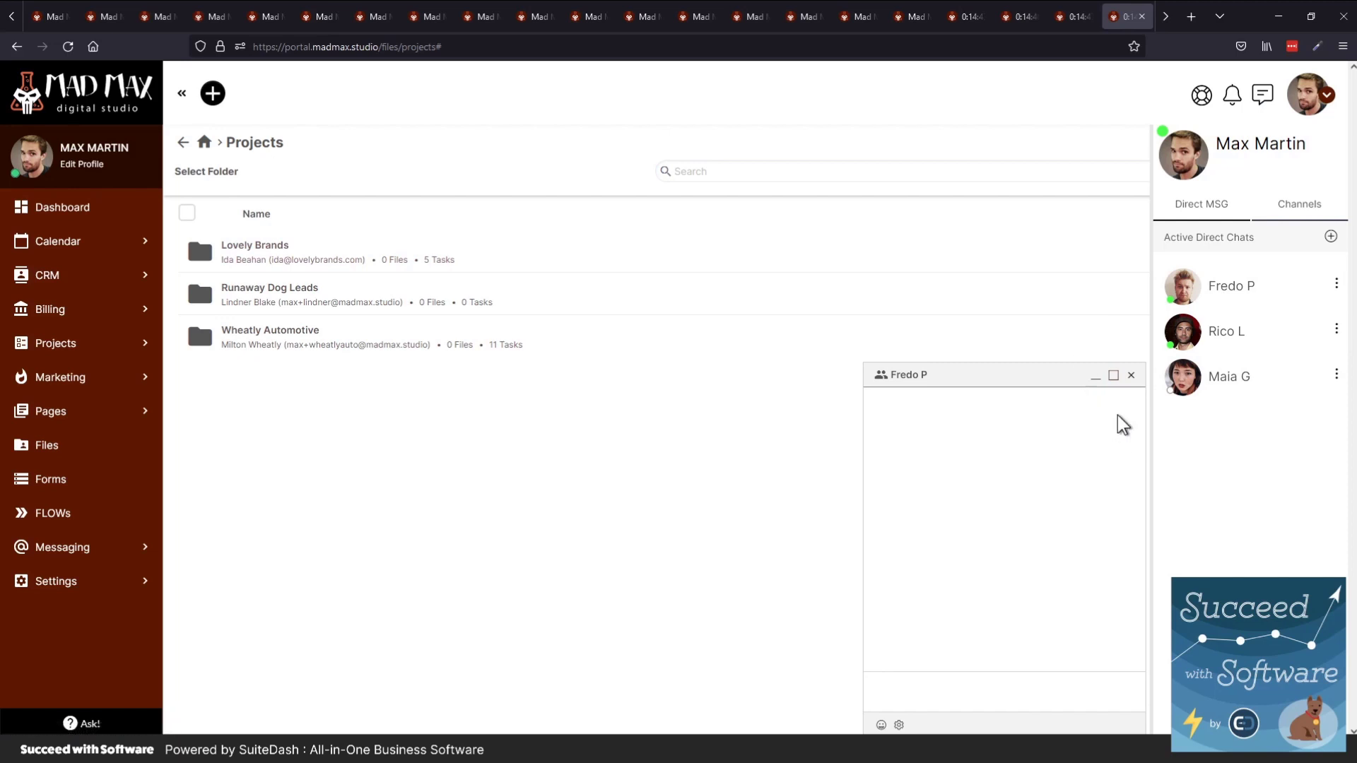
{"action": "left_click", "coordinate": [1131, 375]}
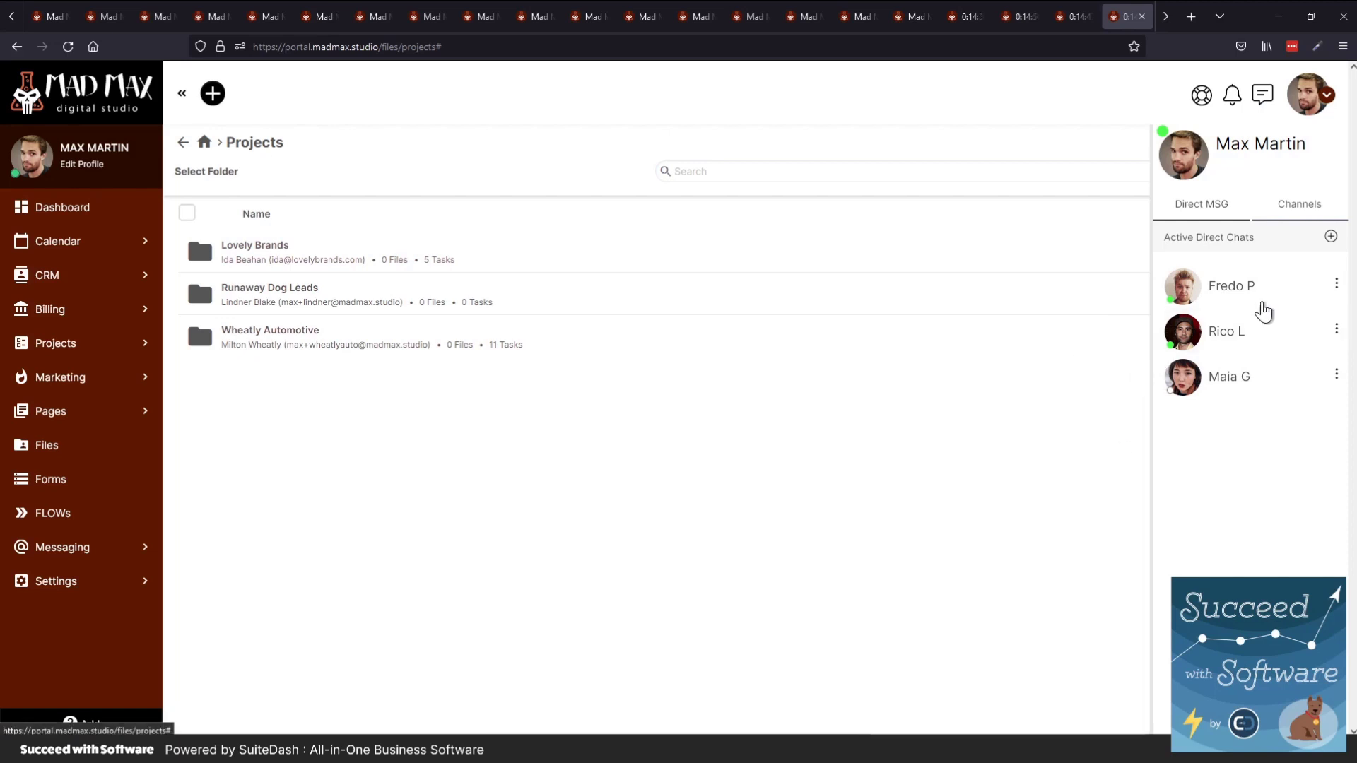
{"action": "left_click", "coordinate": [1308, 103]}
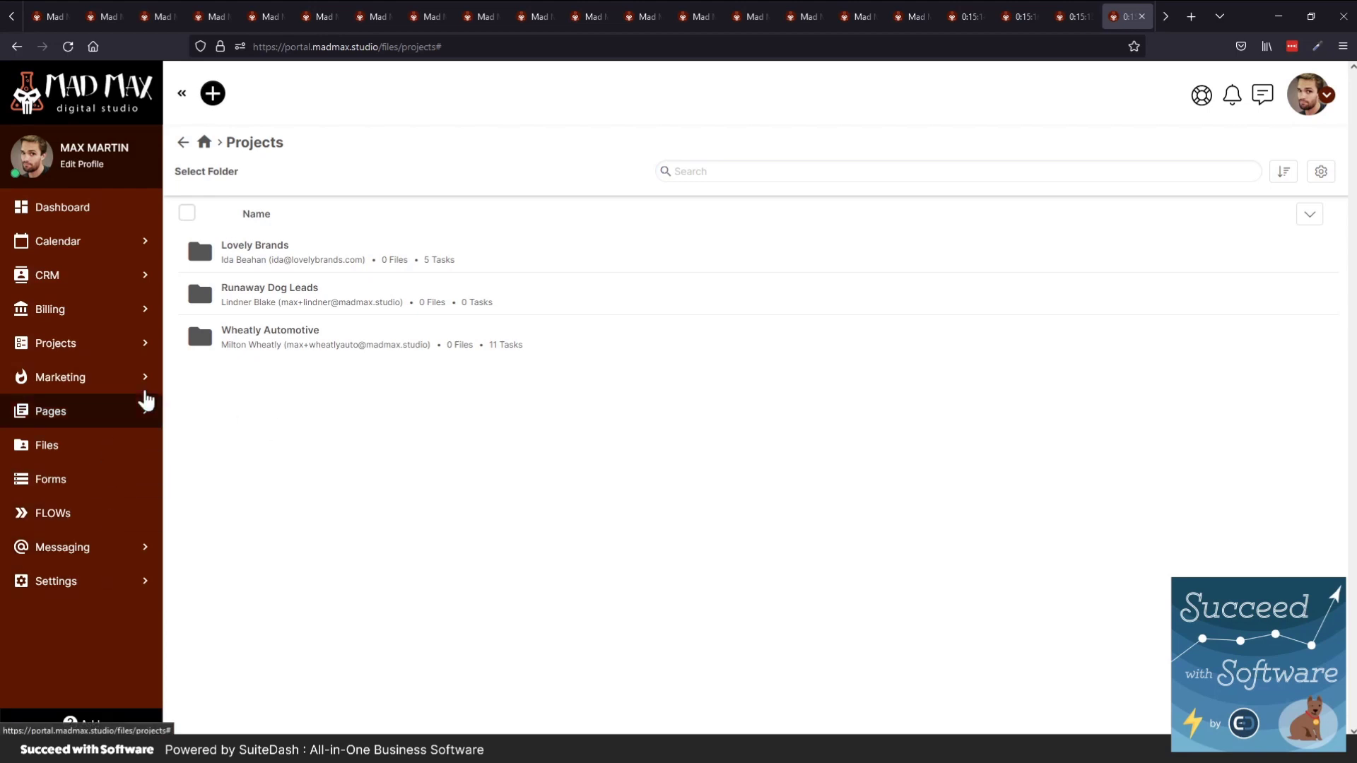
Show the portal dashboard, then cycle back through the open tabs to the Mad Max website
{"action": "left_click", "coordinate": [55, 213]}
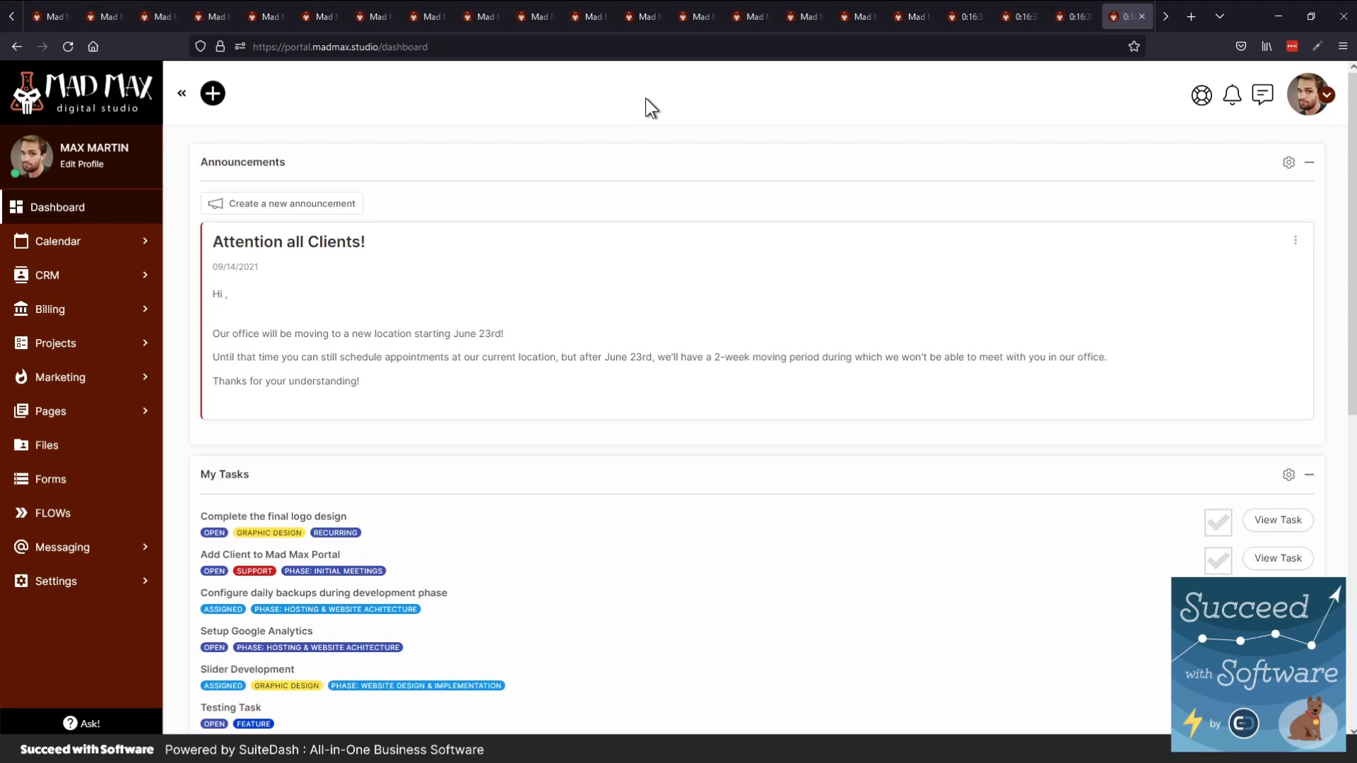
{"action": "key", "text": "ctrl+shift+Tab"}
{"action": "key", "text": "ctrl+shift+Tab"}
{"action": "key", "text": "ctrl+shift+Tab"}
{"action": "key", "text": "ctrl+shift+Tab"}
{"action": "key", "text": "ctrl+shift+Tab"}
{"action": "key", "text": "ctrl+shift+Tab"}
{"action": "key", "text": "ctrl+shift+Tab"}
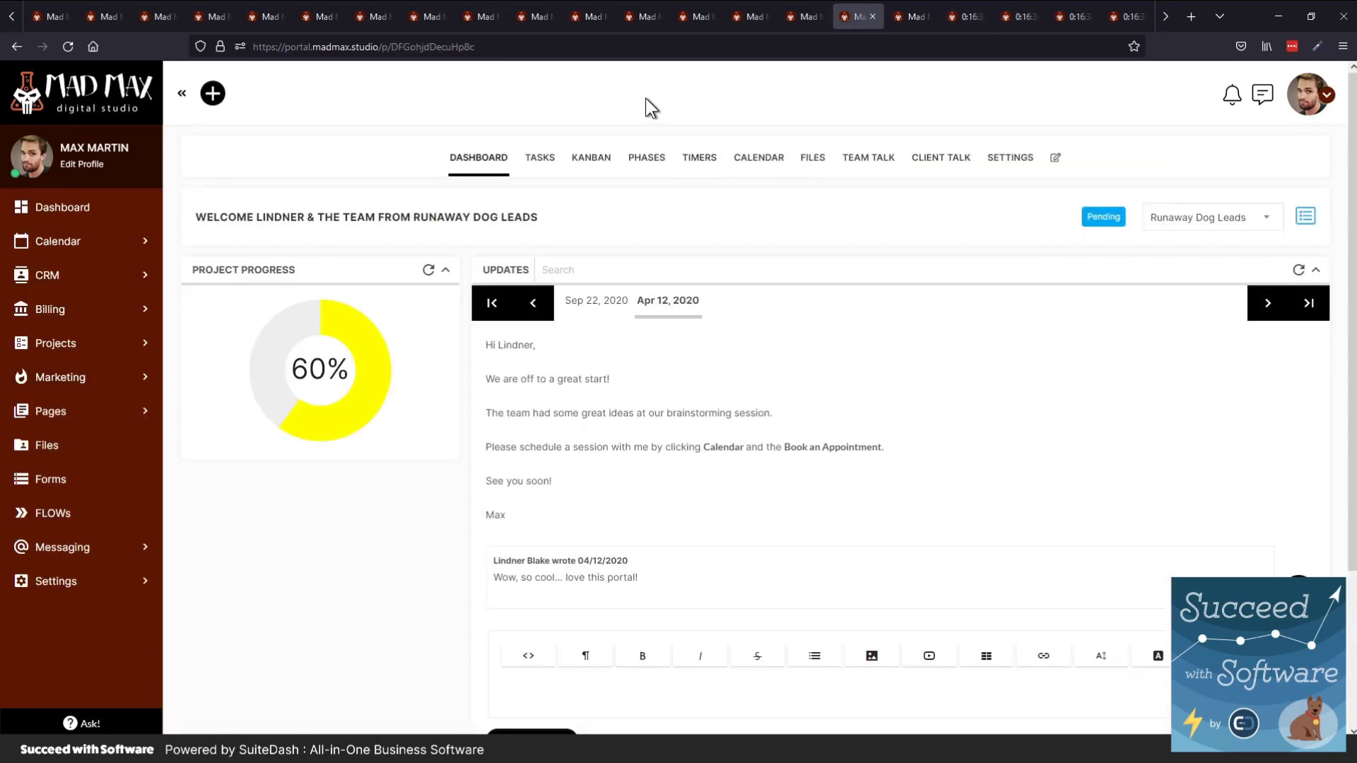
{"action": "key", "text": "ctrl+shift+Tab"}
{"action": "key", "text": "ctrl+shift+Tab"}
{"action": "key", "text": "ctrl+shift+Tab"}
{"action": "key", "text": "ctrl+shift+Tab"}
{"action": "key", "text": "ctrl+shift+Tab"}
{"action": "key", "text": "ctrl+shift+Tab"}
{"action": "key", "text": "ctrl+shift+Tab"}
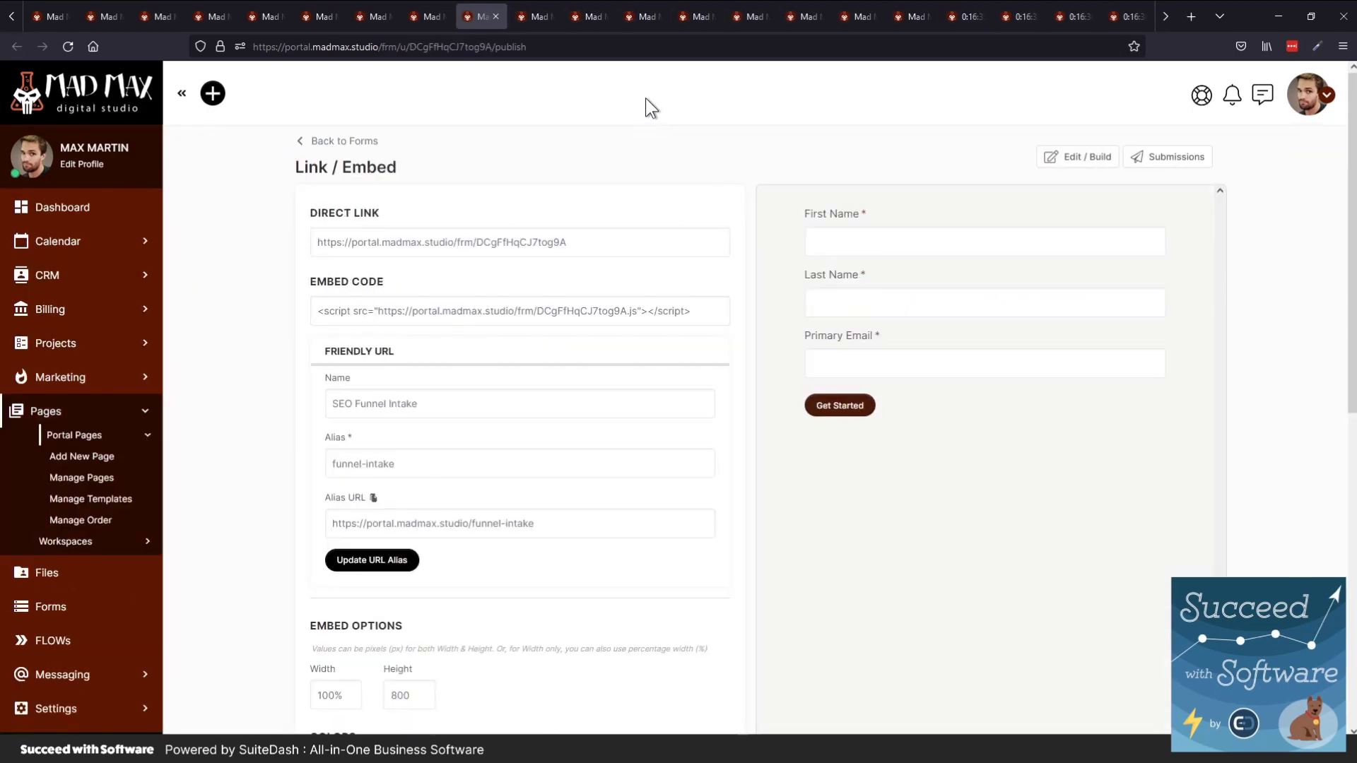
{"action": "key", "text": "ctrl+shift+Tab"}
{"action": "key", "text": "ctrl+shift+Tab"}
{"action": "key", "text": "ctrl+shift+Tab"}
{"action": "key", "text": "ctrl+shift+Tab"}
{"action": "key", "text": "ctrl+shift+Tab"}
{"action": "key", "text": "ctrl+shift+Tab"}
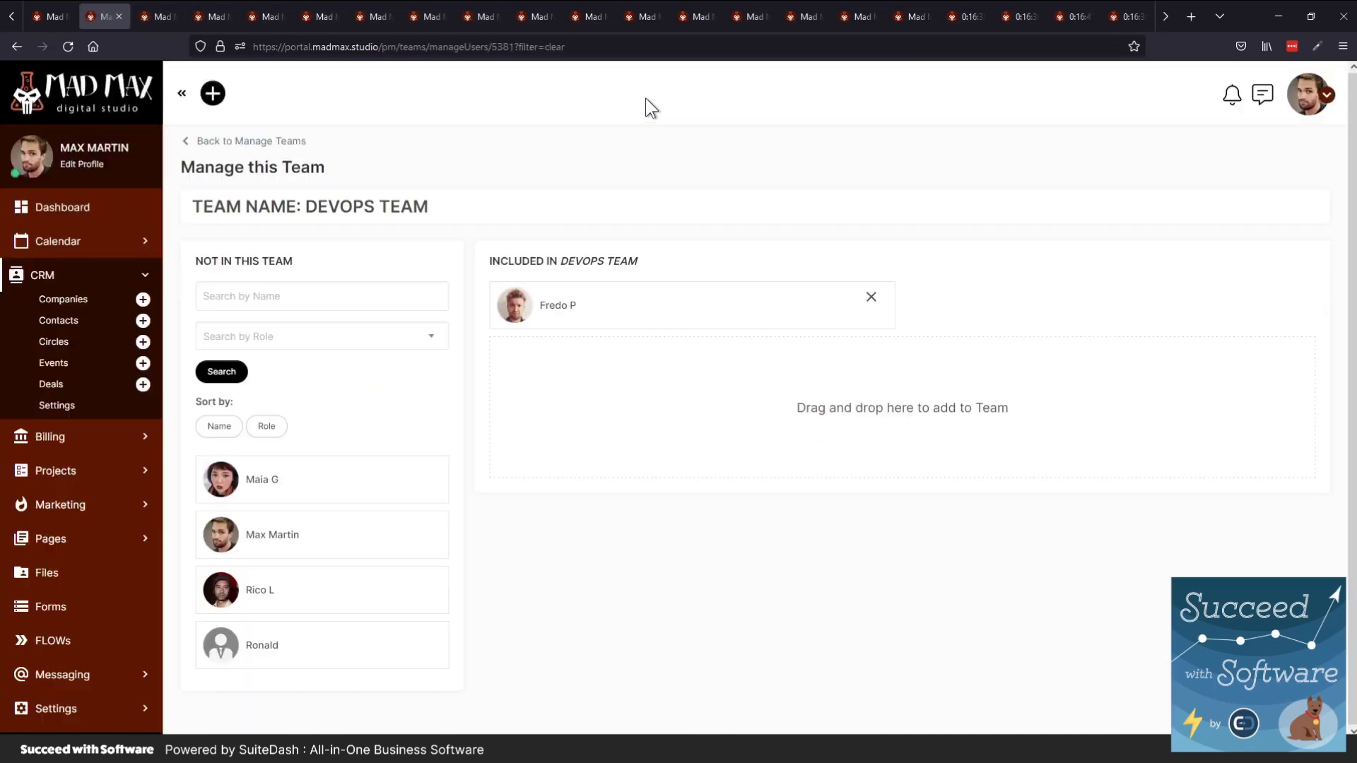
{"action": "key", "text": "ctrl+shift+Tab"}
{"action": "key", "text": "ctrl+shift+Tab"}
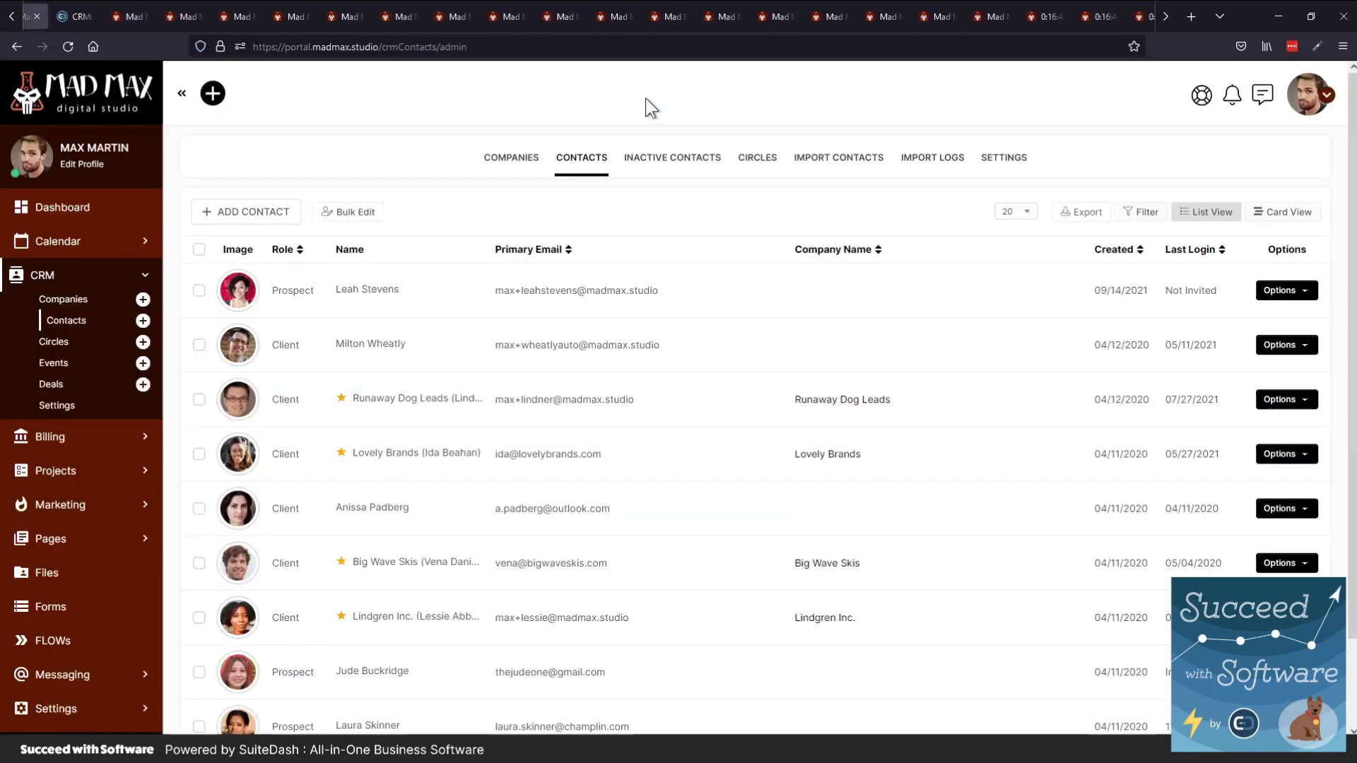
{"action": "key", "text": "ctrl+shift+Tab"}
{"action": "key", "text": "ctrl+shift+Tab"}
{"action": "key", "text": "ctrl+shift+Tab"}
{"action": "key", "text": "ctrl+shift+Tab"}
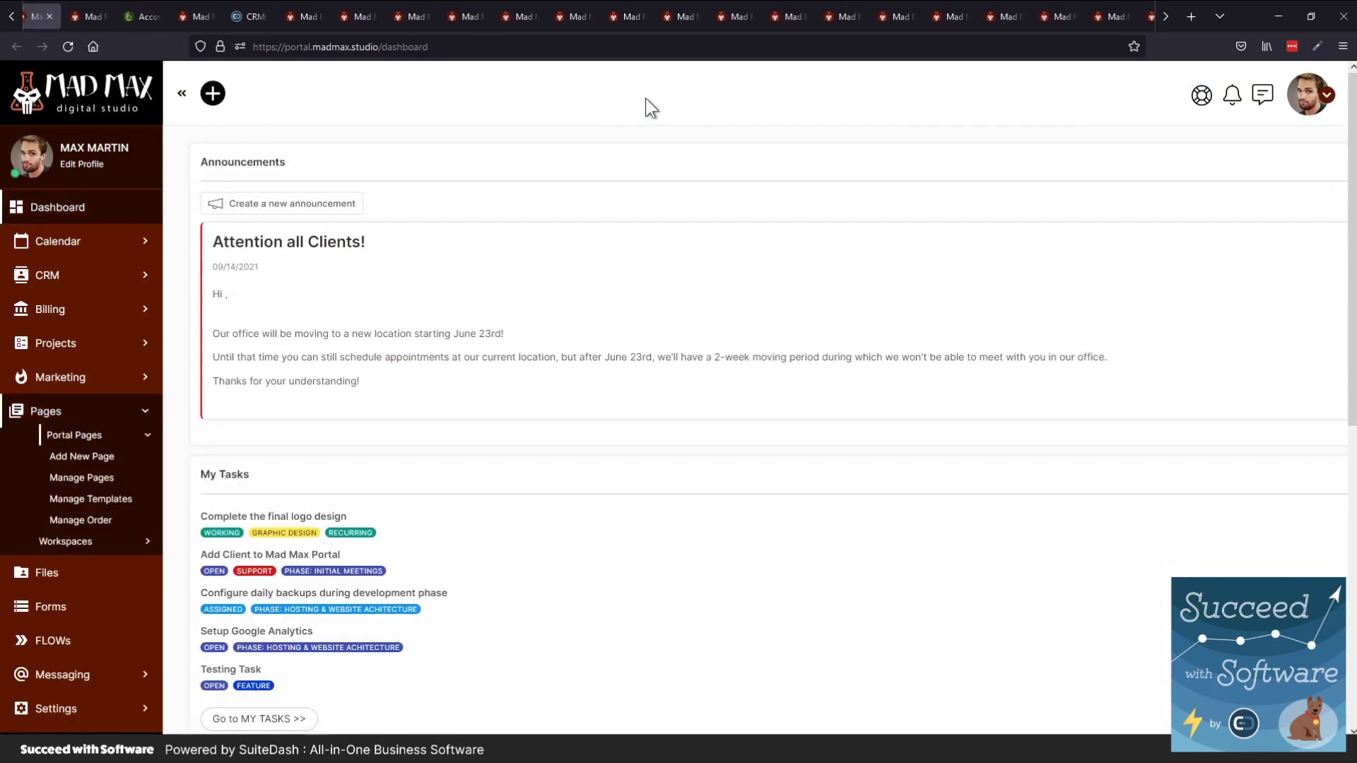
{"action": "key", "text": "ctrl+shift+Tab"}
{"action": "key", "text": "ctrl+shift+Tab"}
{"action": "key", "text": "ctrl+shift+Tab"}
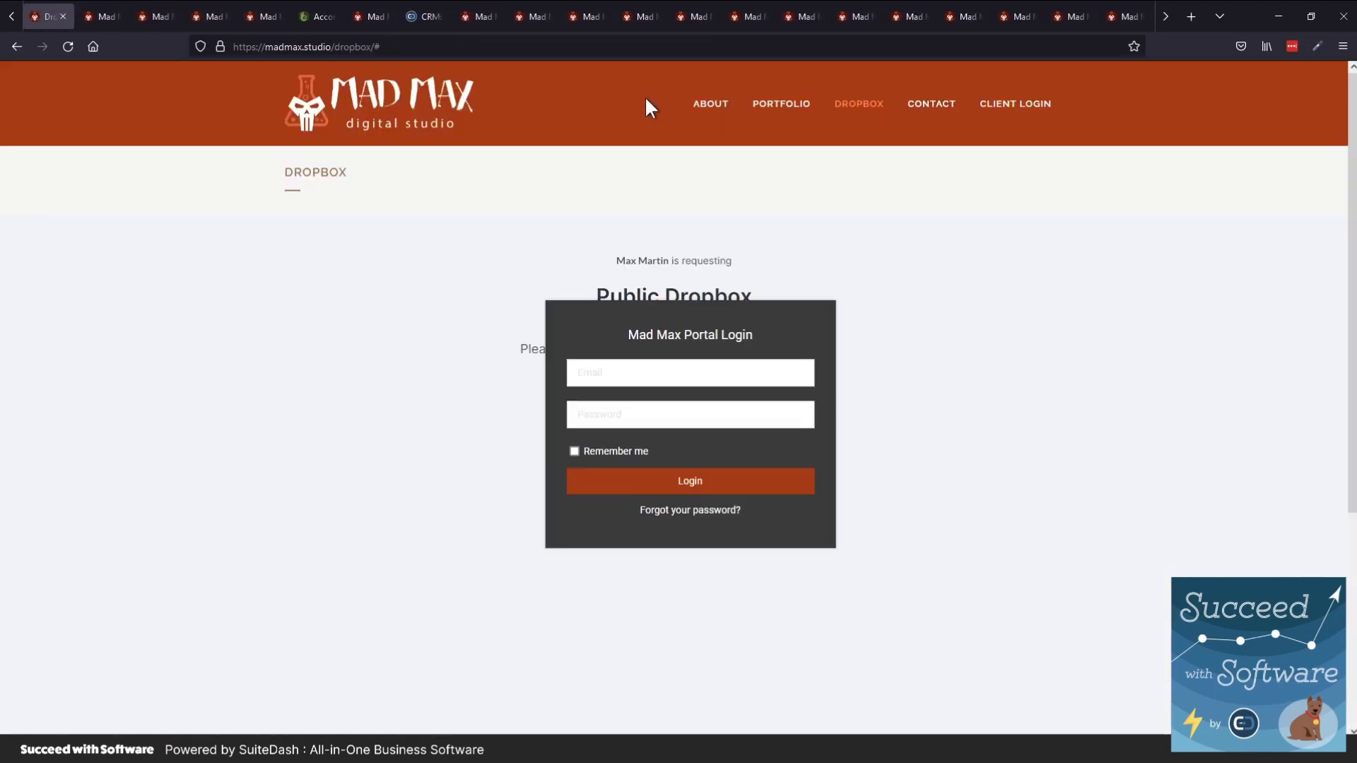
{"action": "key", "text": "ctrl+shift+Tab"}
{"action": "key", "text": "ctrl+shift+Tab"}
{"action": "key", "text": "ctrl+shift+Tab"}
{"action": "key", "text": "ctrl+shift+Tab"}
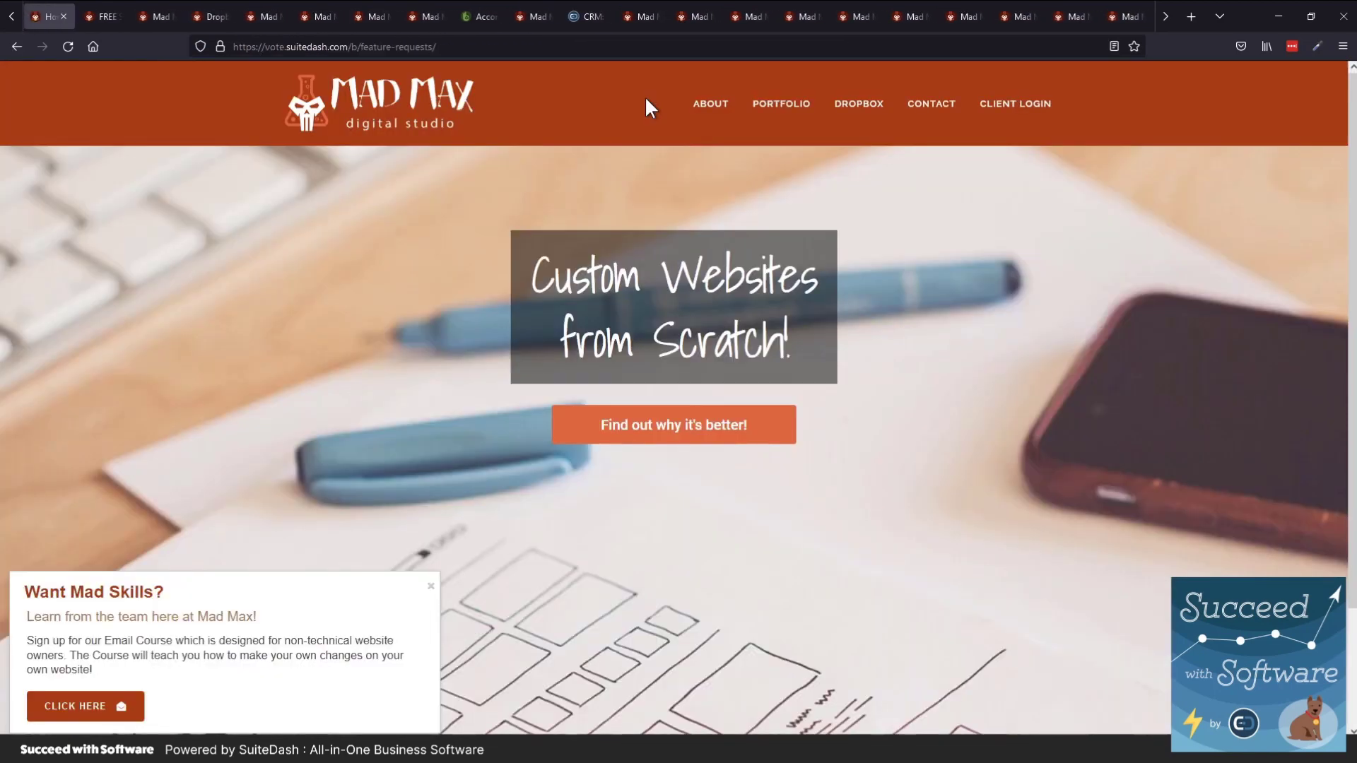
Switch to the SuiteDash Community tab showing the Welcome SuiteMate! post
{"action": "key", "text": "ctrl+shift+Tab"}
{"action": "key", "text": "ctrl+shift+Tab"}
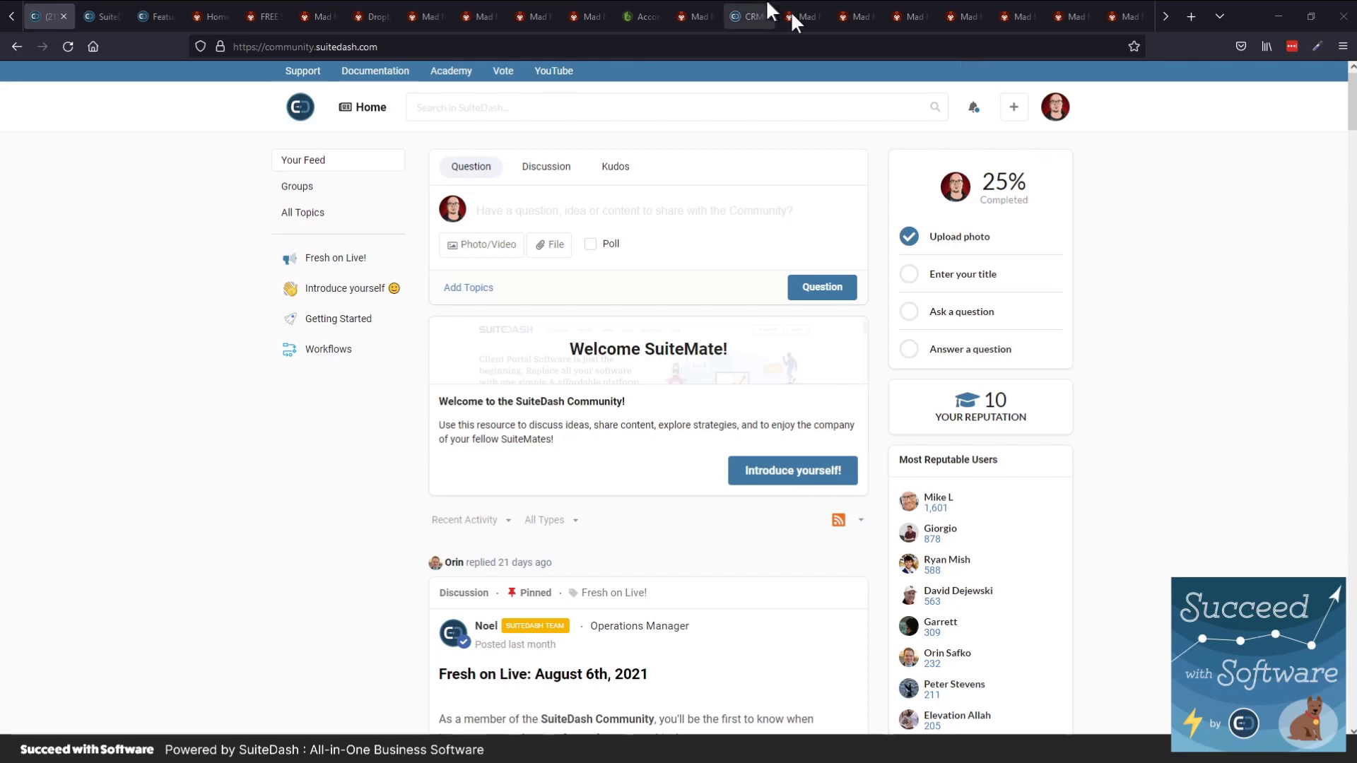
Move forward past the home page, form and dropbox tabs to the CRM Contacts list
{"action": "key", "text": "ctrl+Tab"}
{"action": "key", "text": "ctrl+Tab"}
{"action": "key", "text": "ctrl+Tab"}
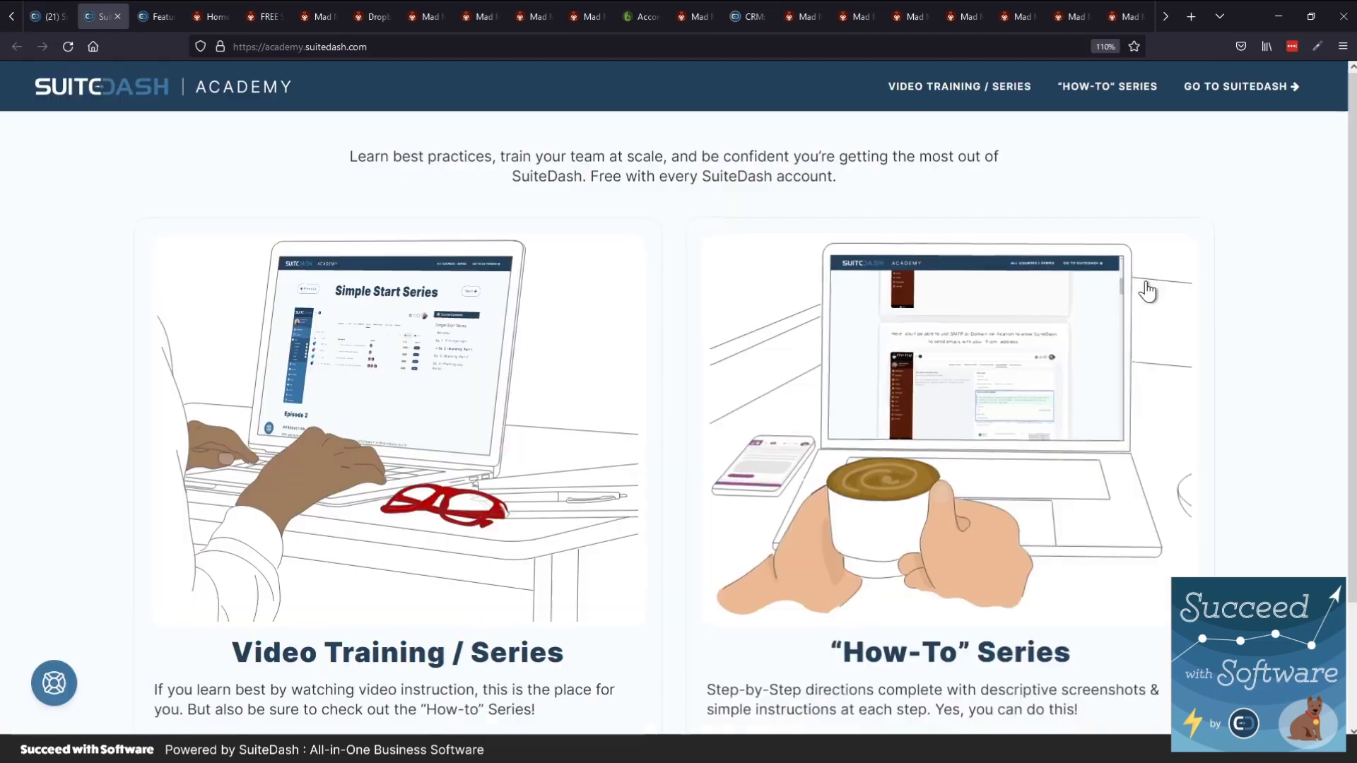
{"action": "key", "text": "ctrl+Tab"}
{"action": "key", "text": "ctrl+Tab"}
{"action": "key", "text": "ctrl+Tab"}
{"action": "key", "text": "ctrl+Tab"}
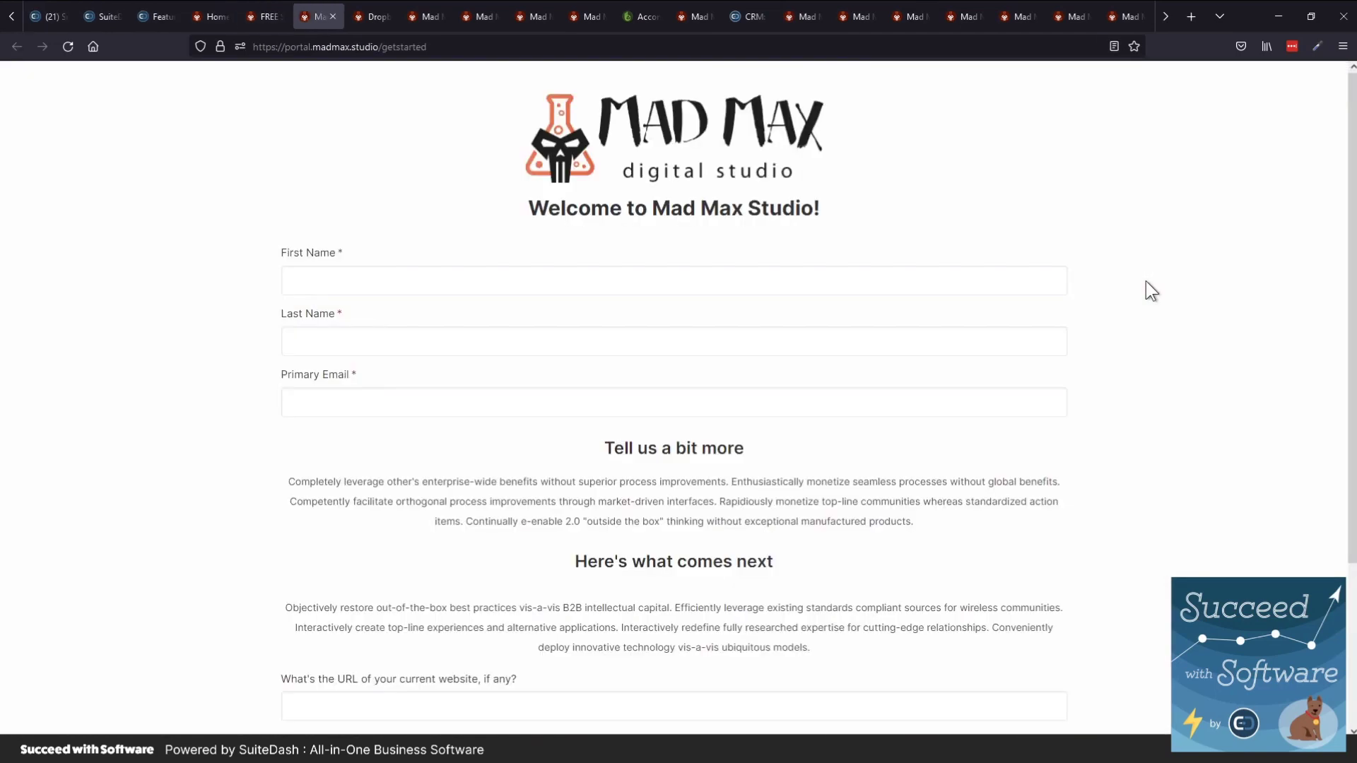
{"action": "key", "text": "ctrl+Tab"}
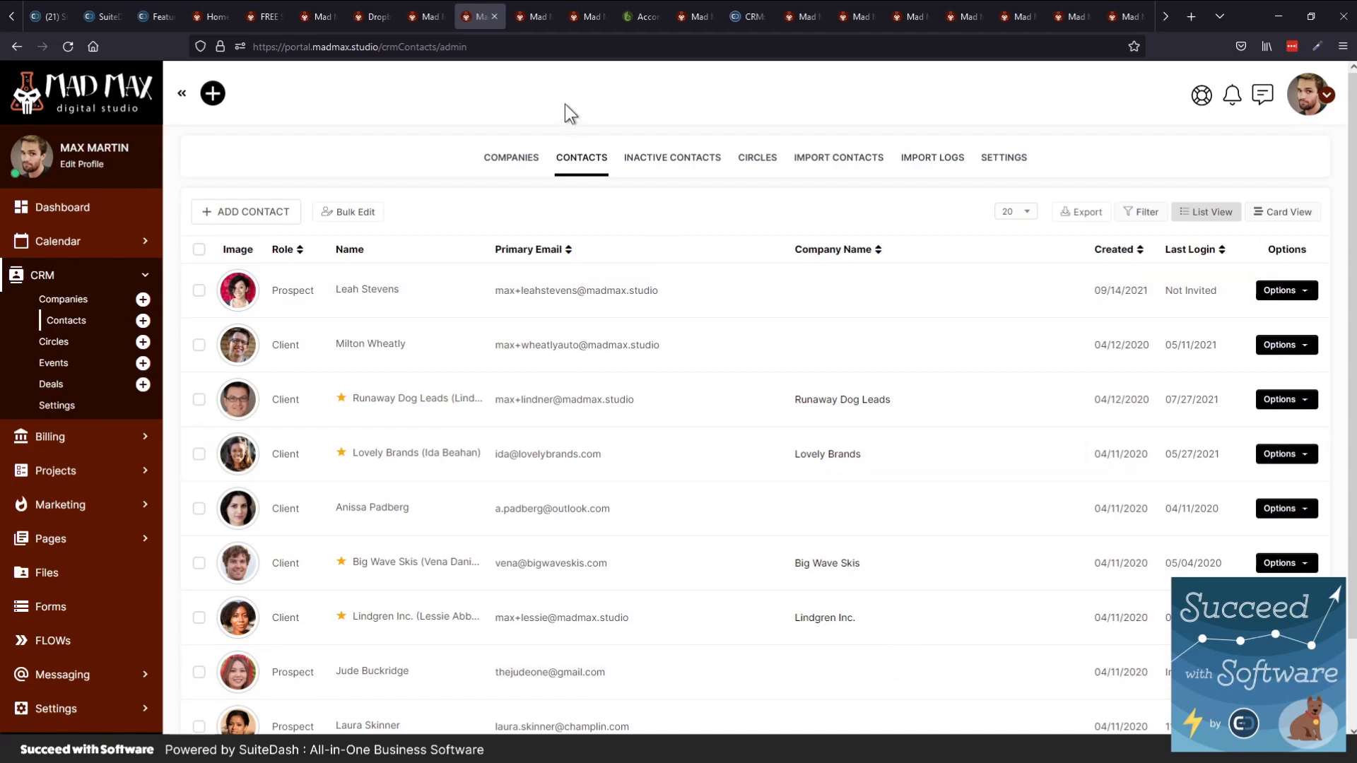
Reach the Projects page and start a new project generator from the GENERATORS tab
{"action": "key", "text": "ctrl+Tab"}
{"action": "key", "text": "ctrl+Tab"}
{"action": "key", "text": "ctrl+Tab"}
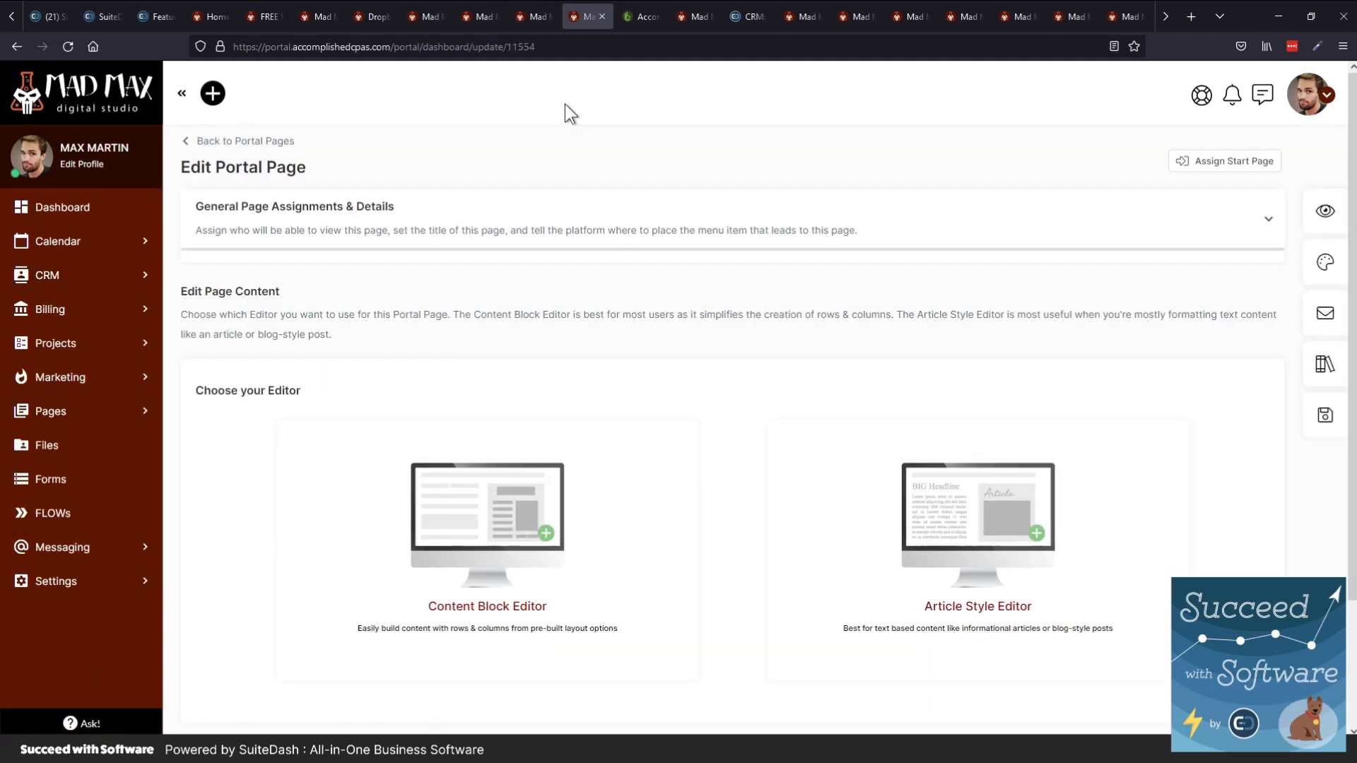
{"action": "key", "text": "ctrl+Tab"}
{"action": "key", "text": "ctrl+Tab"}
{"action": "key", "text": "ctrl+Tab"}
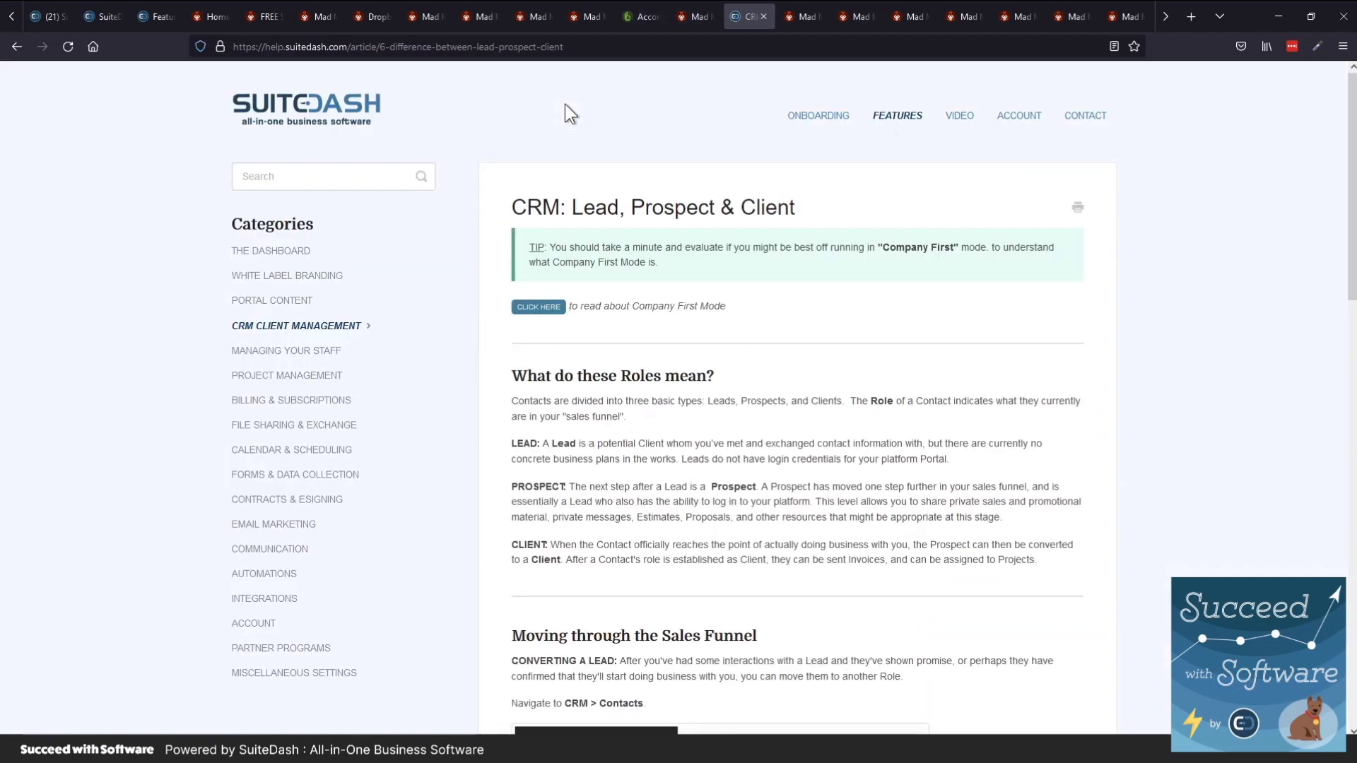
{"action": "key", "text": "ctrl+Tab"}
{"action": "key", "text": "ctrl+Tab"}
{"action": "key", "text": "ctrl+Tab"}
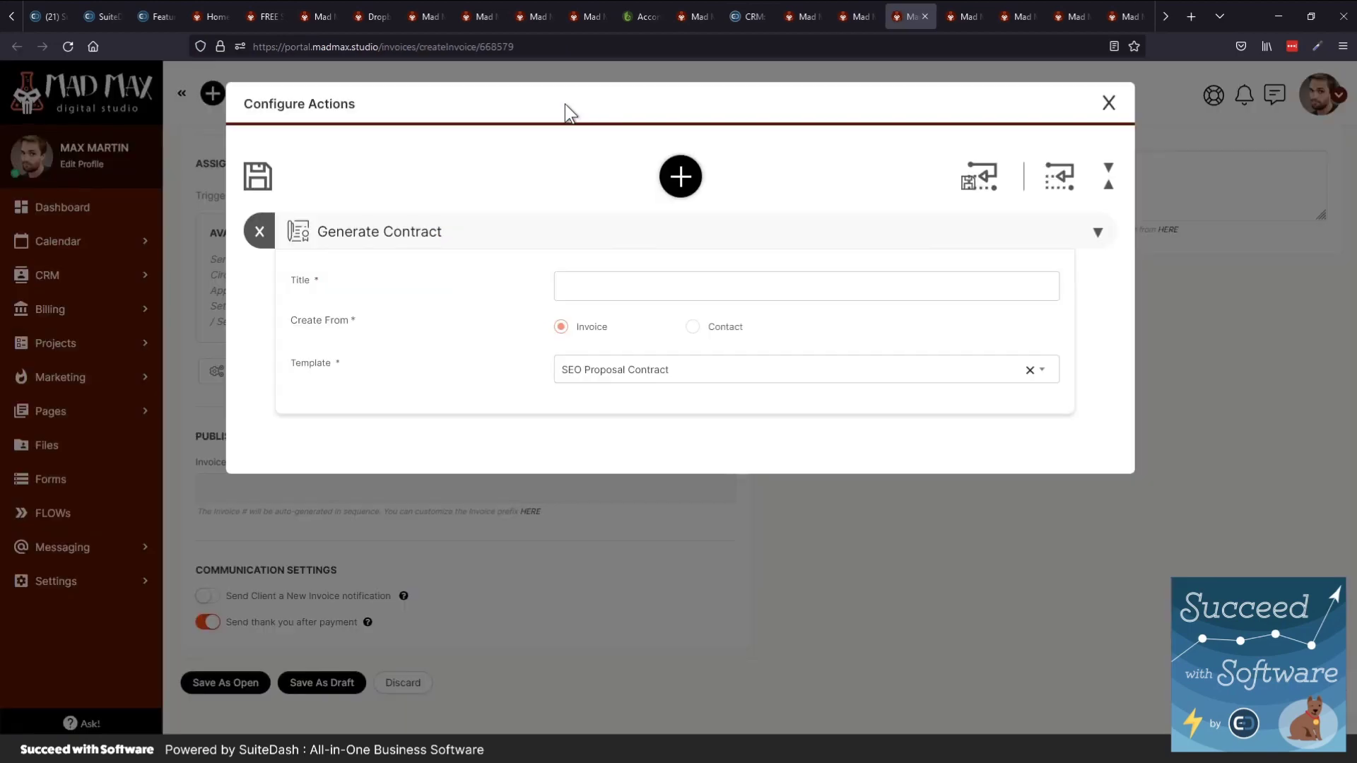
{"action": "key", "text": "ctrl+Tab"}
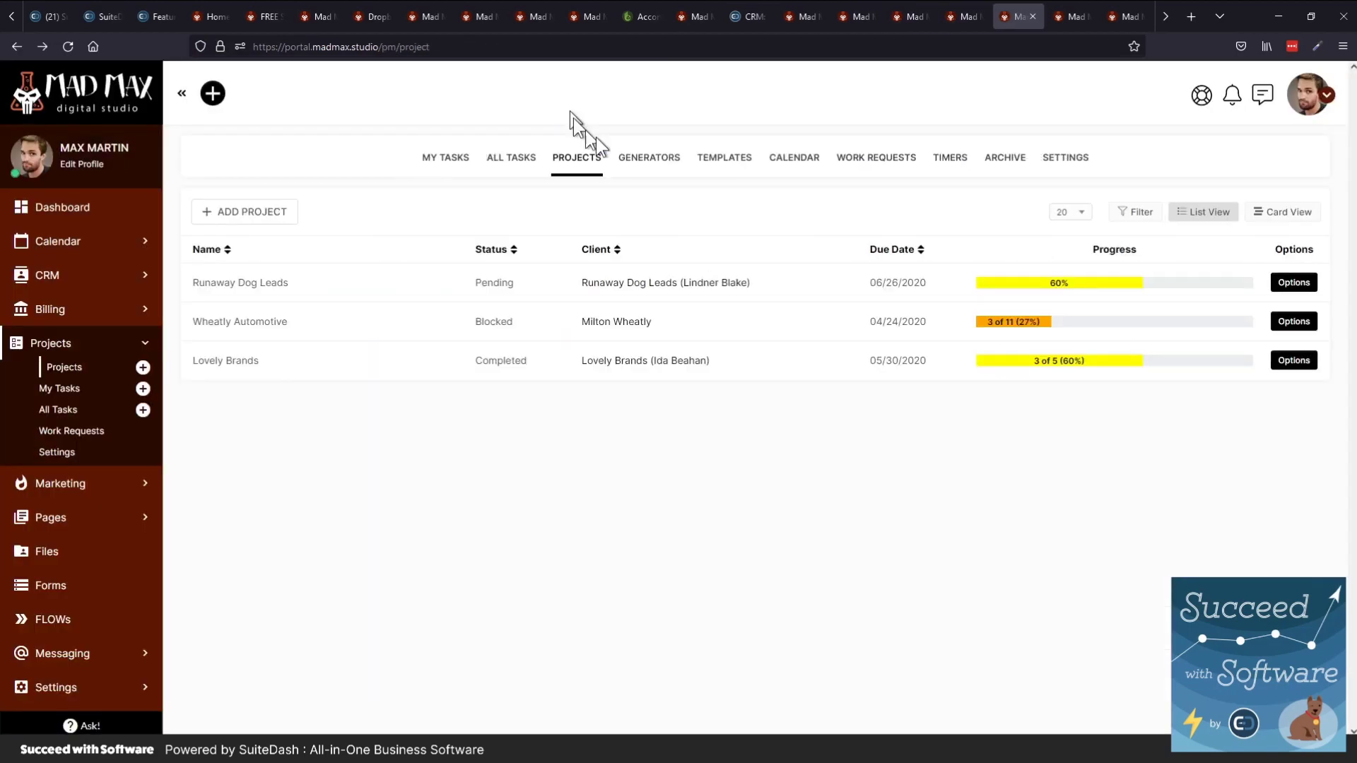
{"action": "left_click", "coordinate": [634, 162]}
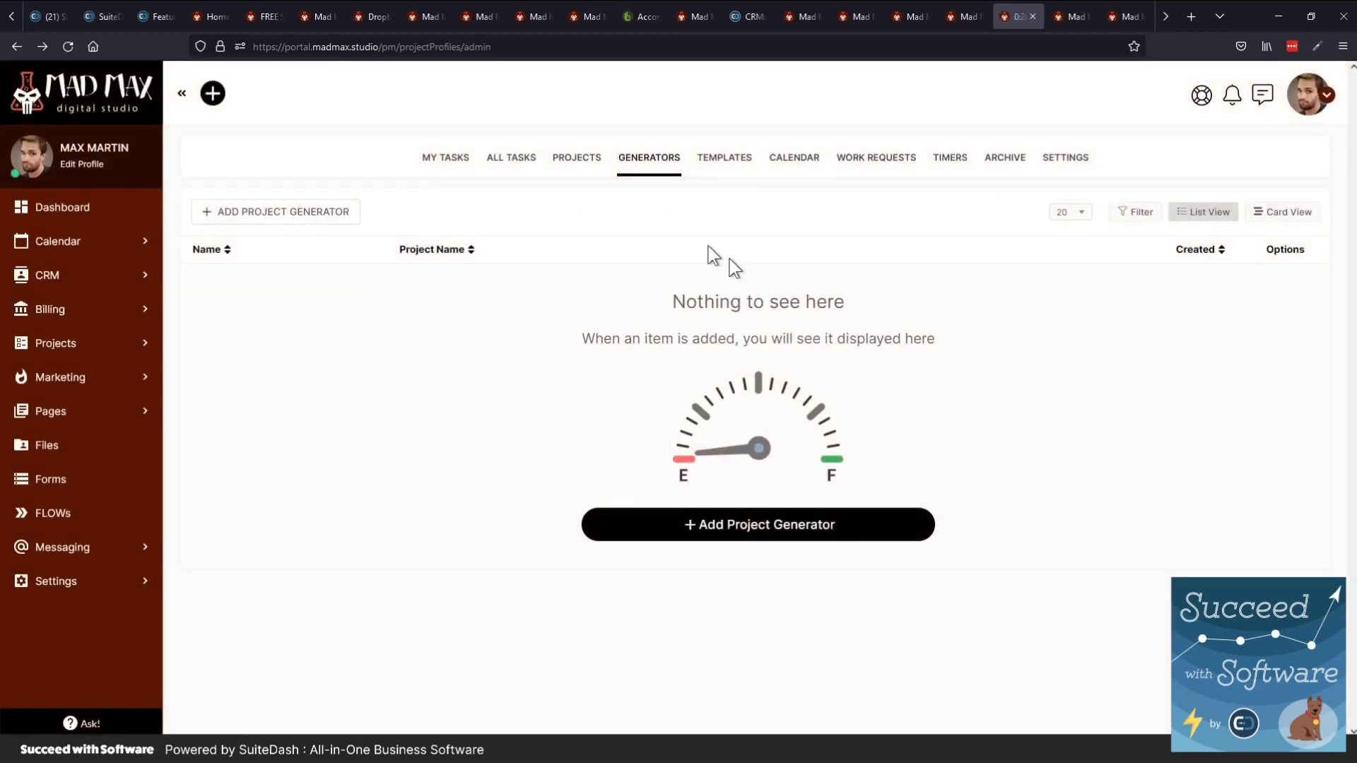
{"action": "left_click", "coordinate": [343, 213]}
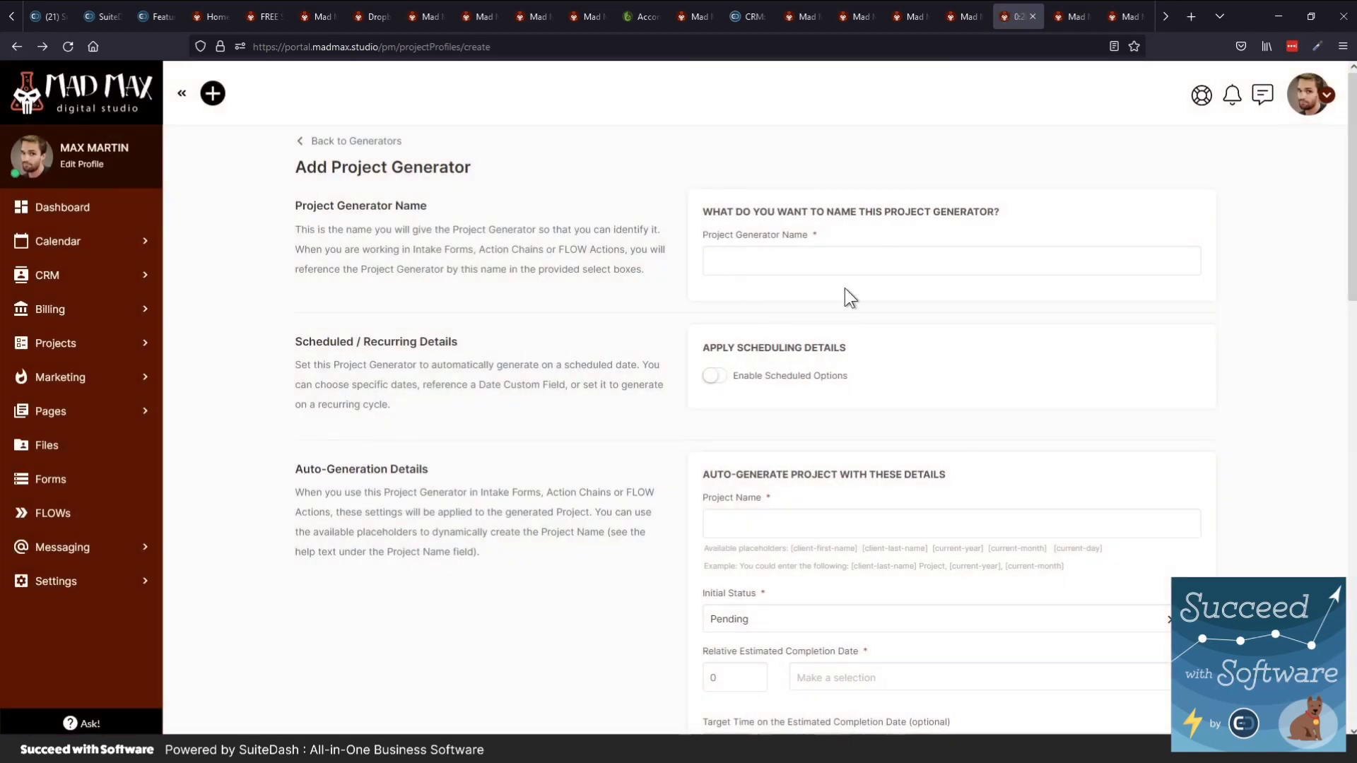
Name the generator 'Website Generator' and enable its scheduled options (monthly, from 09/14/2021, never expiring)
{"action": "left_click", "coordinate": [783, 265]}
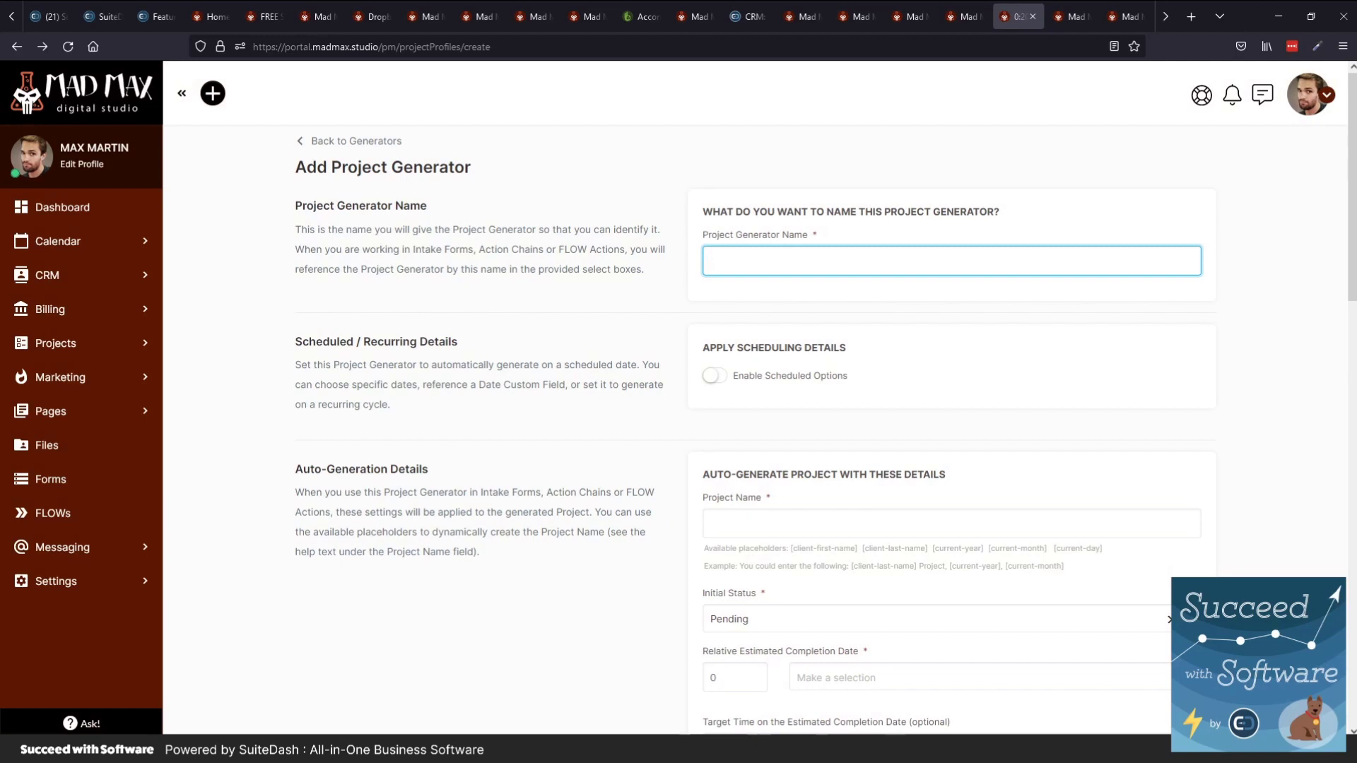
{"action": "type", "text": "Website Generator"}
{"action": "left_click", "coordinate": [751, 378]}
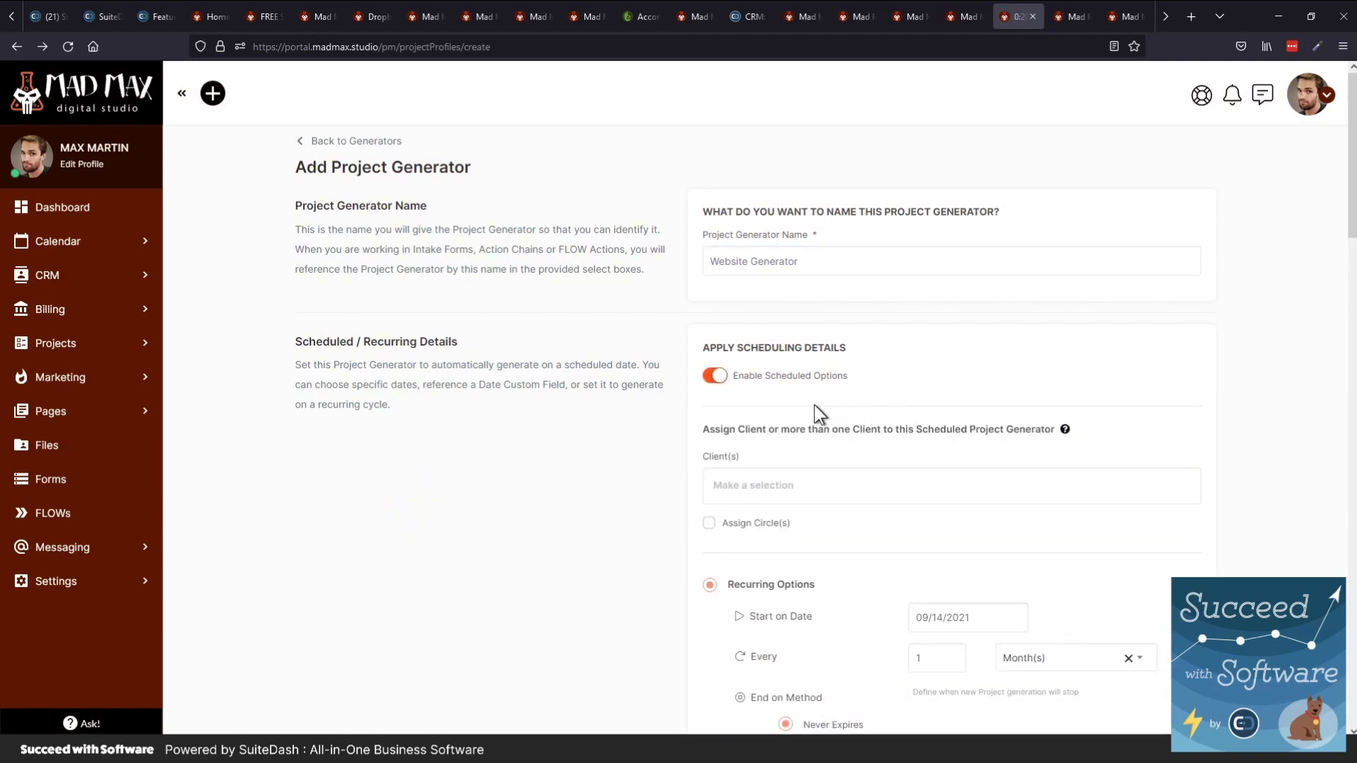
{"action": "scroll", "coordinate": [875, 456], "scroll_direction": "down", "scroll_amount": 1}
{"action": "scroll", "coordinate": [875, 455], "scroll_direction": "down", "scroll_amount": 2}
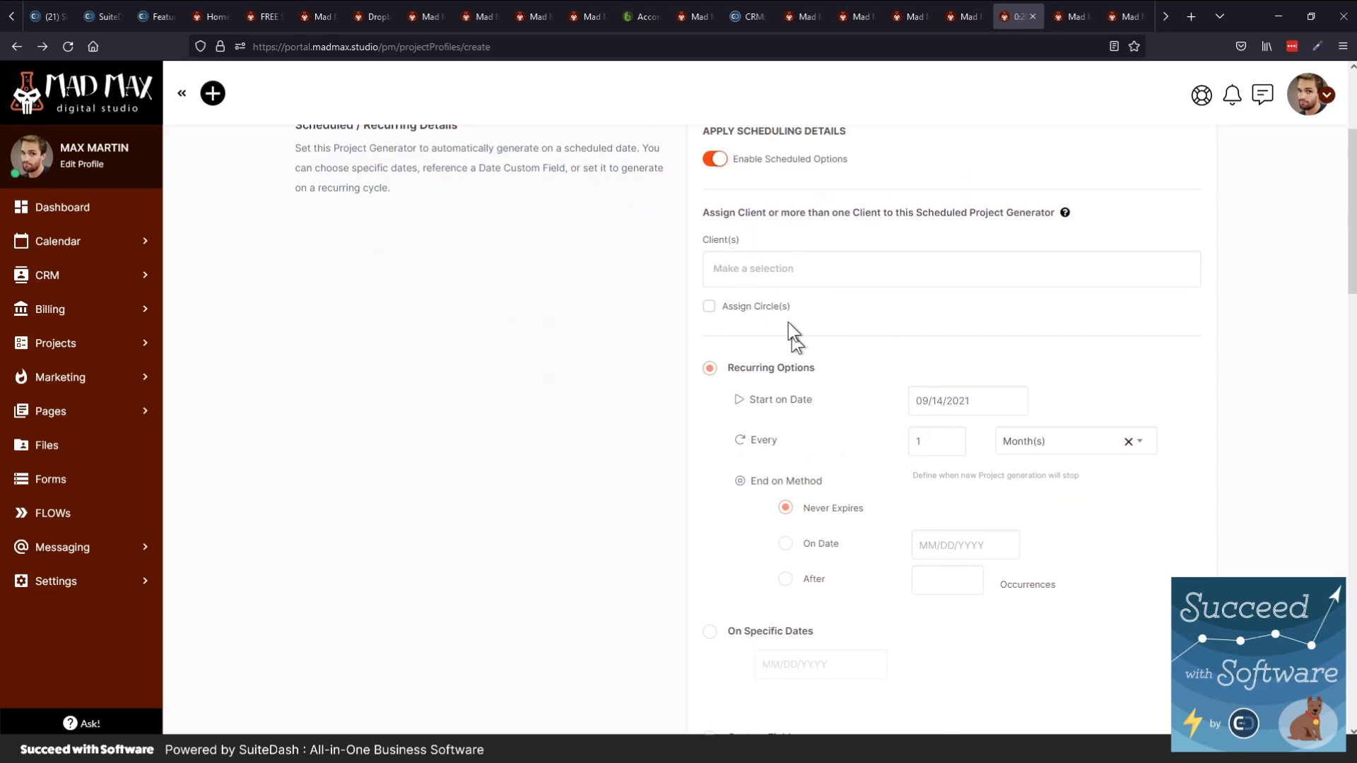
{"action": "scroll", "coordinate": [763, 408], "scroll_direction": "down", "scroll_amount": 2}
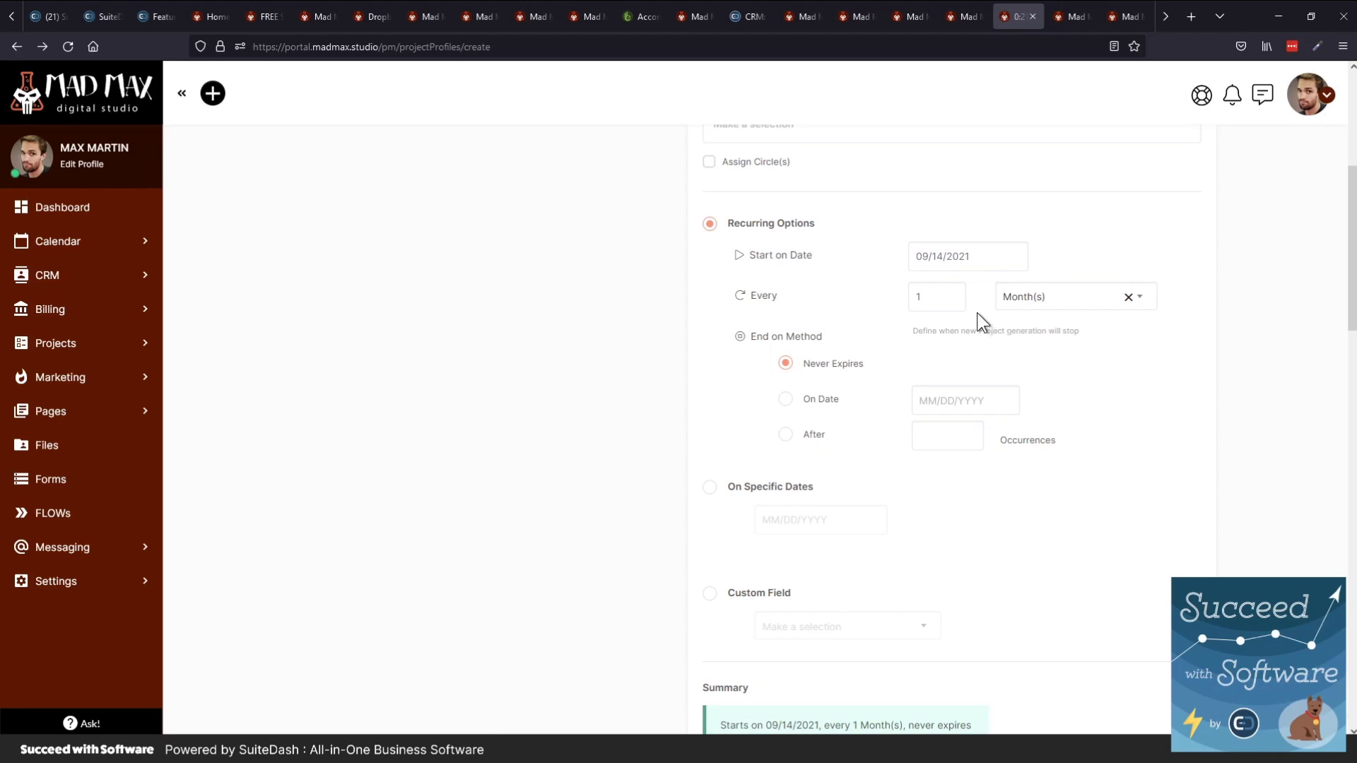
Set the generator to repeat every 1 Year(s) and choose the Custom Field schedule base
{"action": "left_click", "coordinate": [1022, 300]}
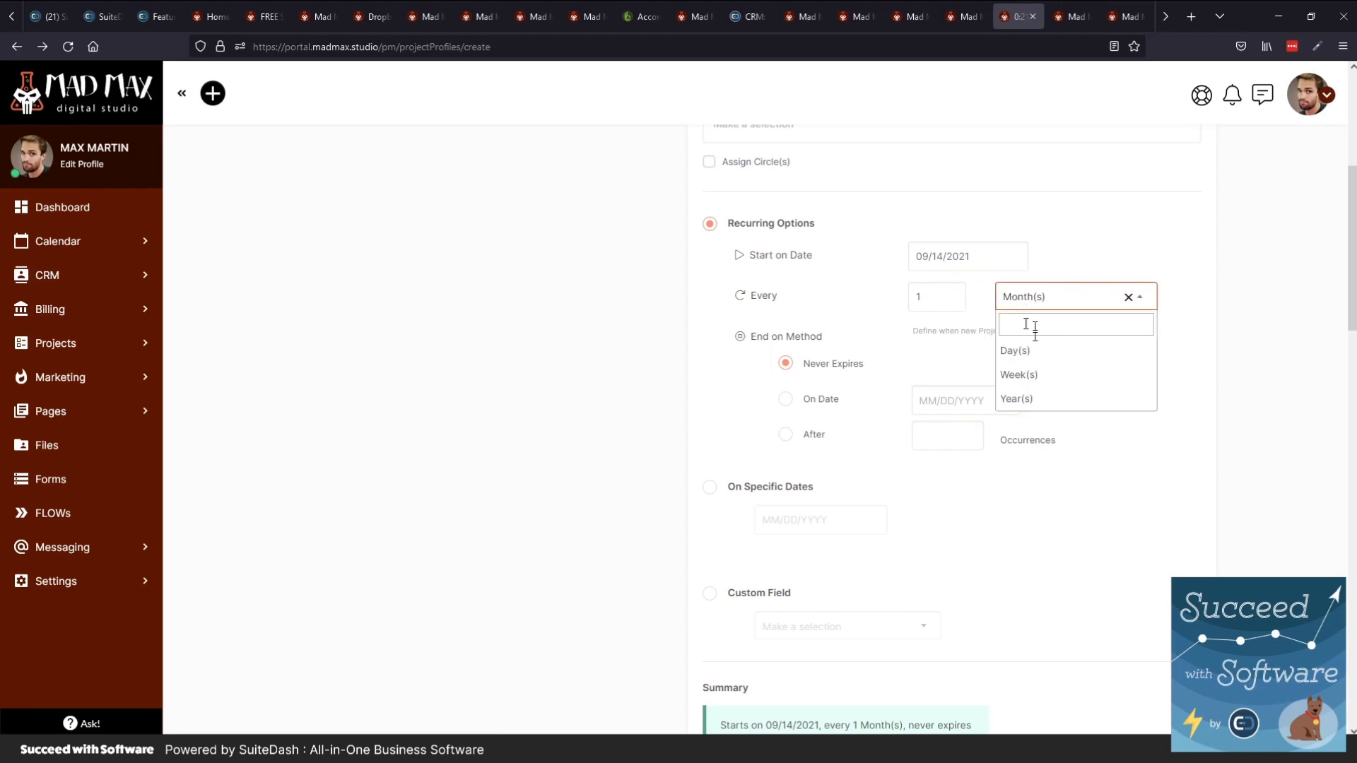
{"action": "left_click", "coordinate": [1030, 398]}
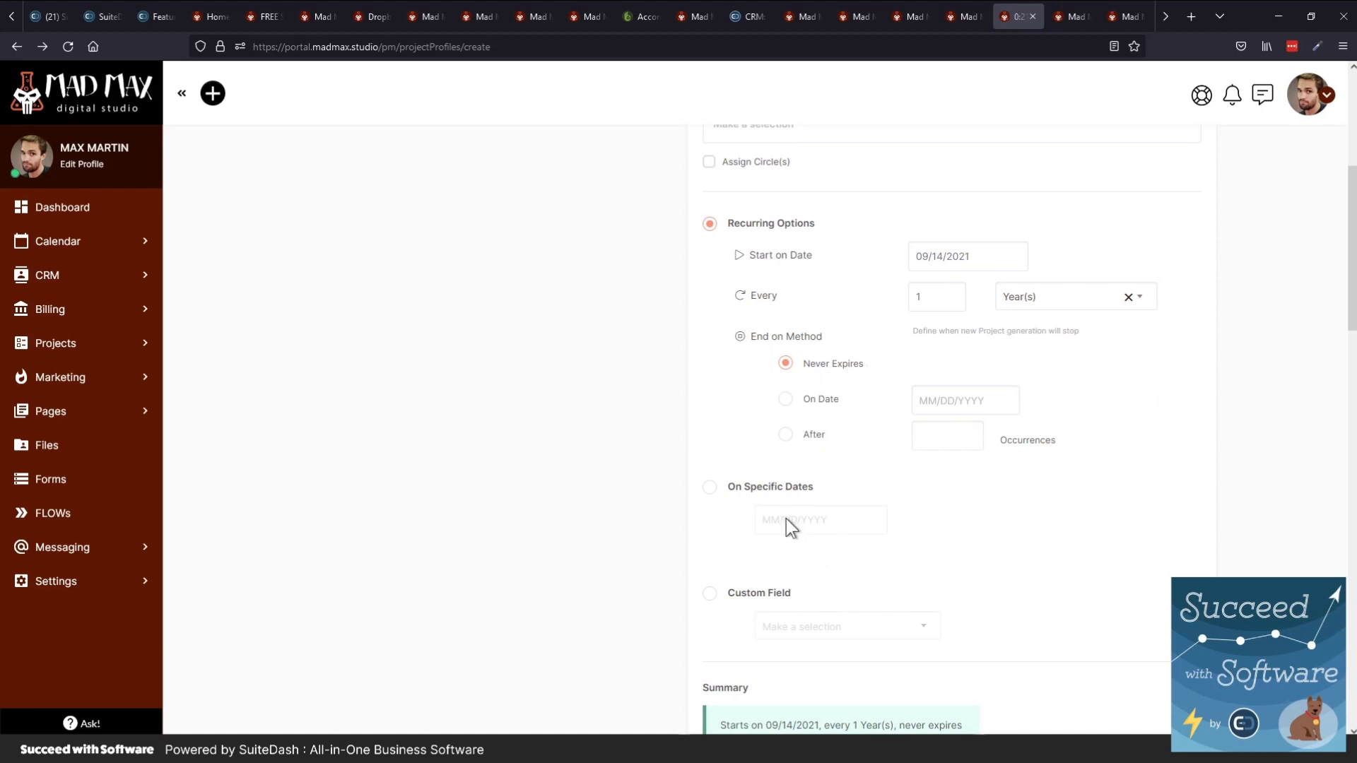
{"action": "left_click", "coordinate": [711, 595]}
{"action": "left_click", "coordinate": [866, 636]}
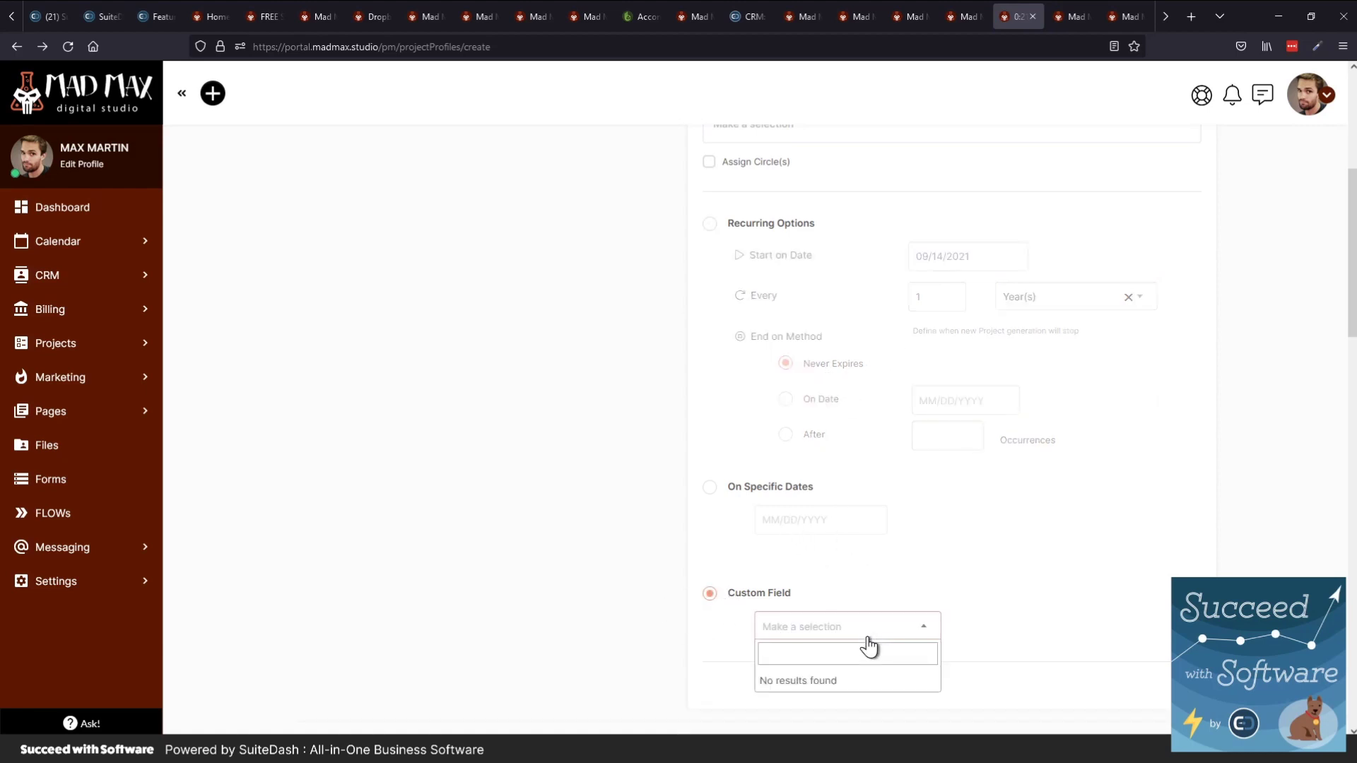
{"action": "left_click", "coordinate": [867, 635]}
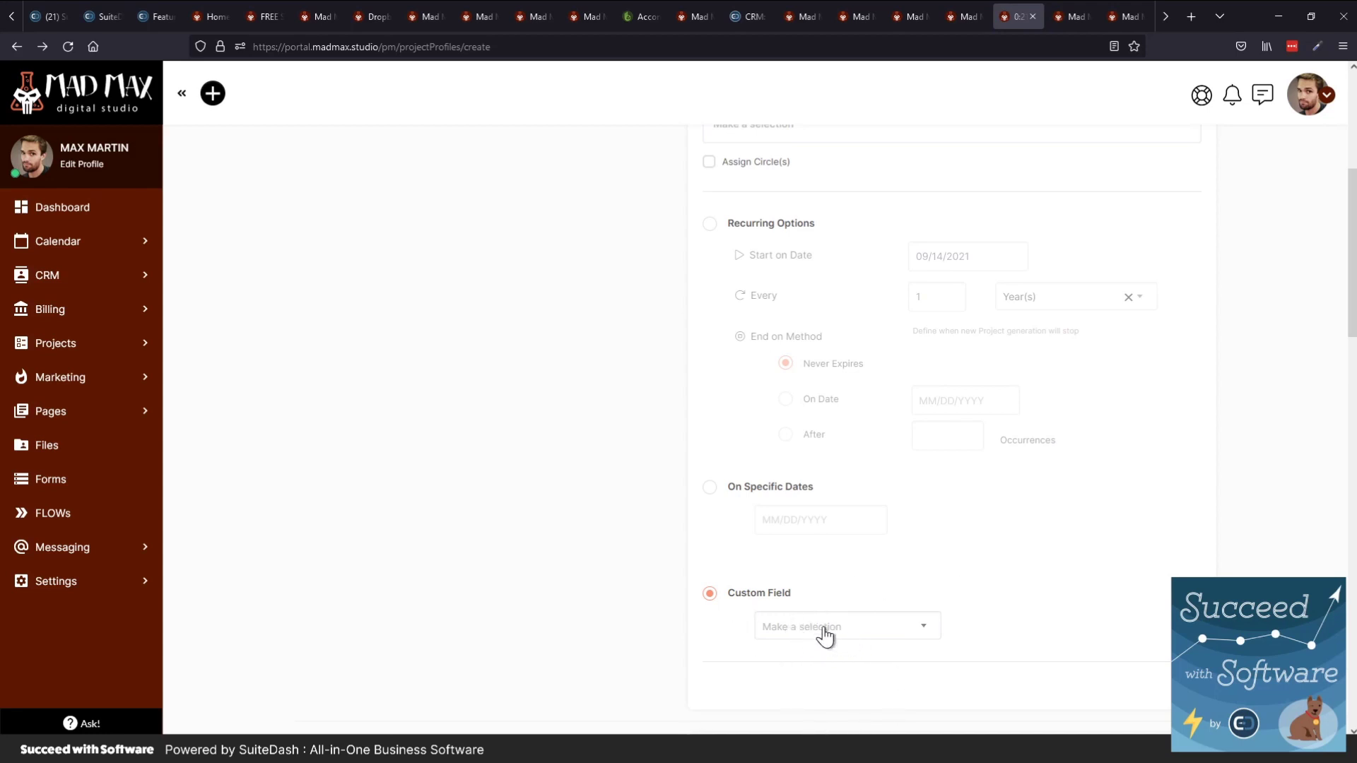
Compare the recurring, Custom Field and specific-dates schedule options, finishing on Custom Field
{"action": "scroll", "coordinate": [883, 639], "scroll_direction": "down", "scroll_amount": 1}
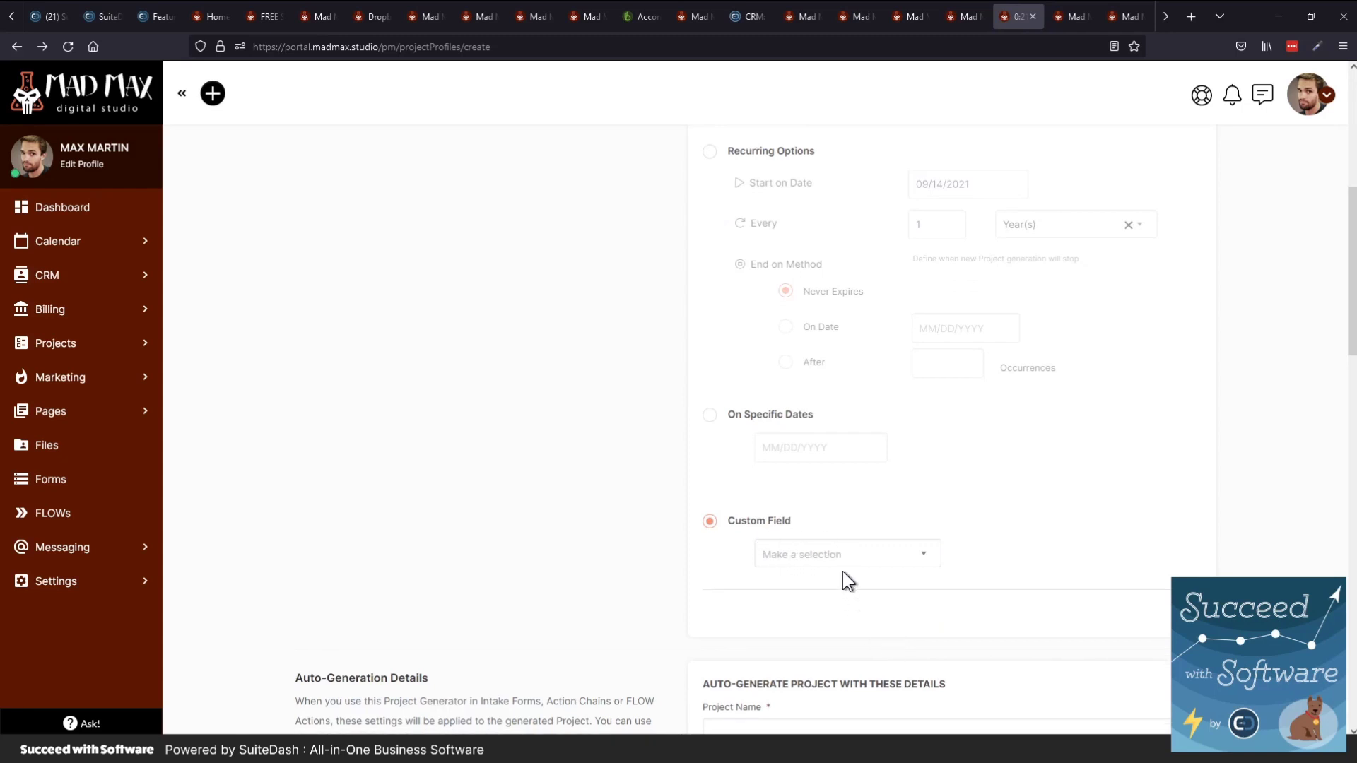
{"action": "scroll", "coordinate": [842, 572], "scroll_direction": "up", "scroll_amount": 2}
{"action": "scroll", "coordinate": [842, 572], "scroll_direction": "down", "scroll_amount": 4}
{"action": "scroll", "coordinate": [843, 571], "scroll_direction": "up", "scroll_amount": 5}
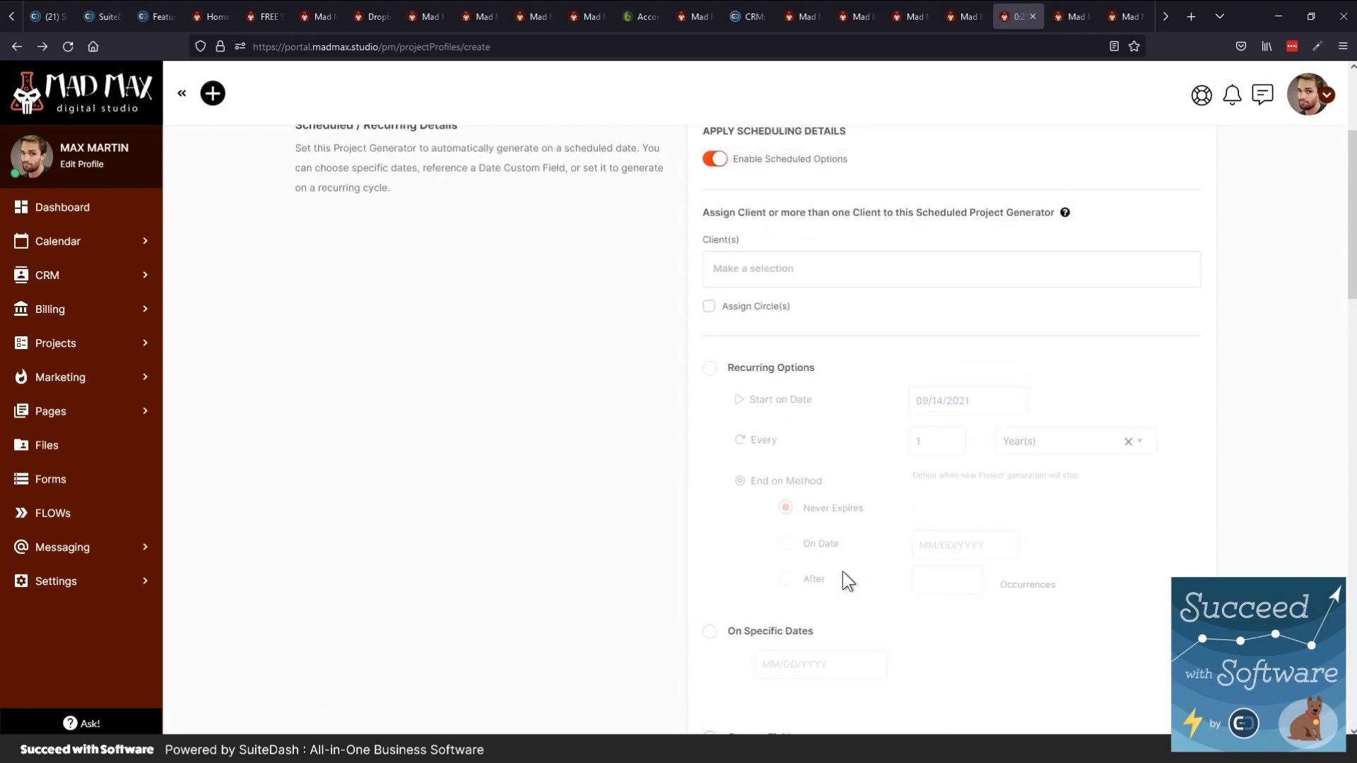
{"action": "scroll", "coordinate": [842, 571], "scroll_direction": "up", "scroll_amount": 1}
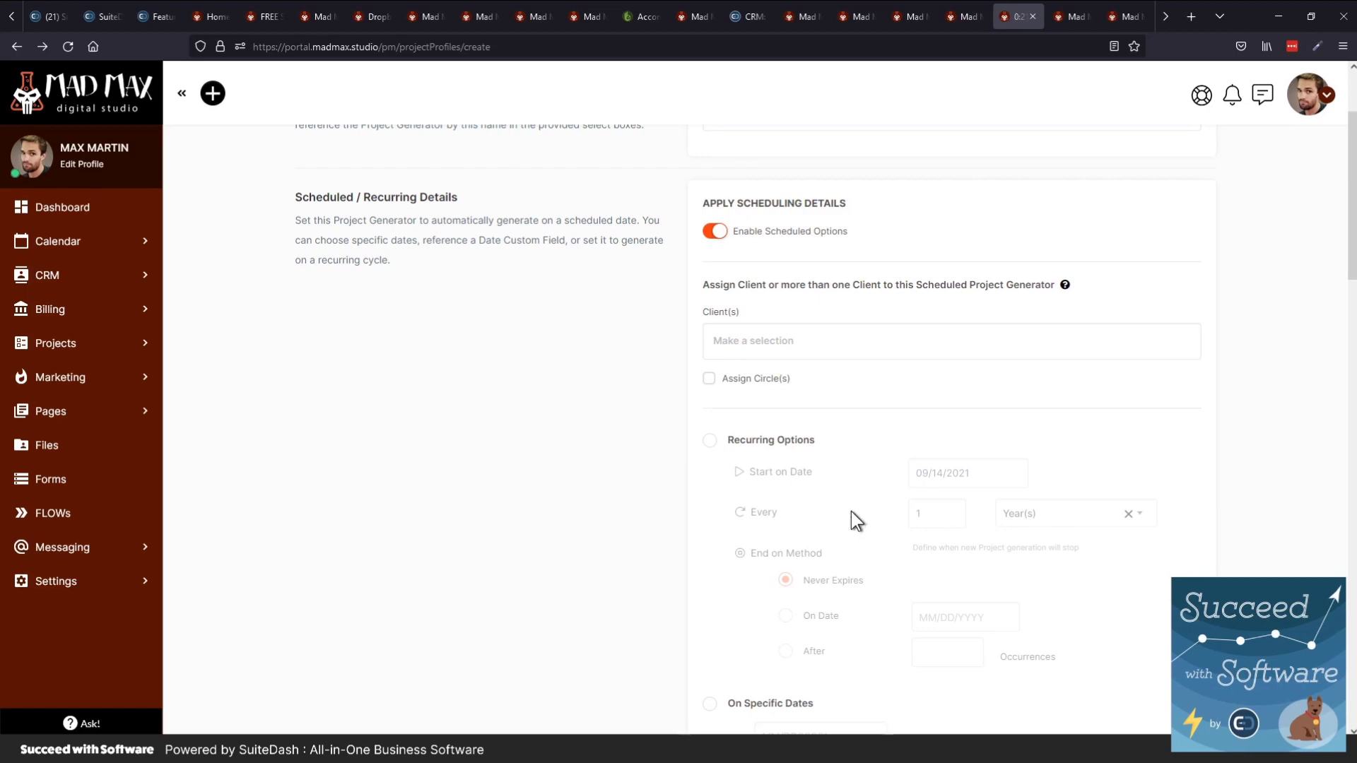
{"action": "scroll", "coordinate": [770, 543], "scroll_direction": "down", "scroll_amount": 3}
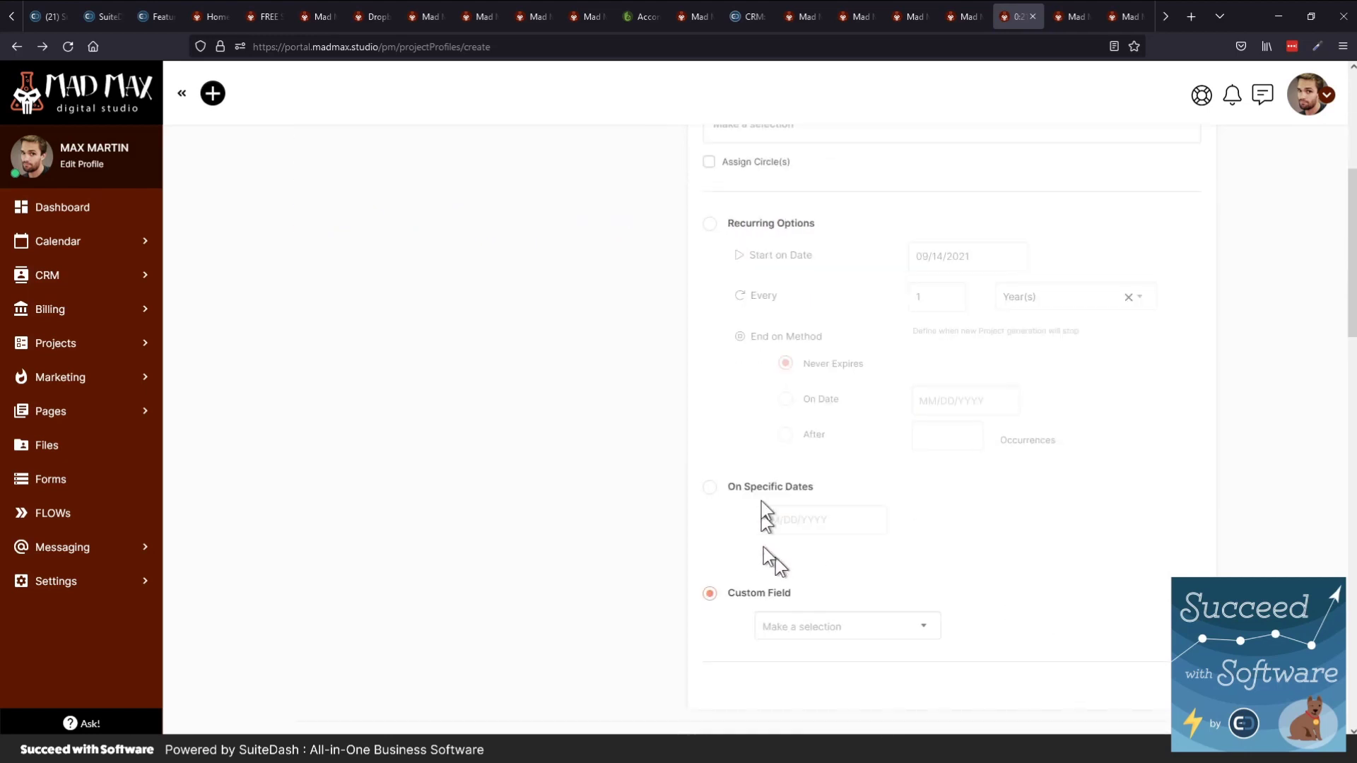
{"action": "scroll", "coordinate": [804, 400], "scroll_direction": "up", "scroll_amount": 2}
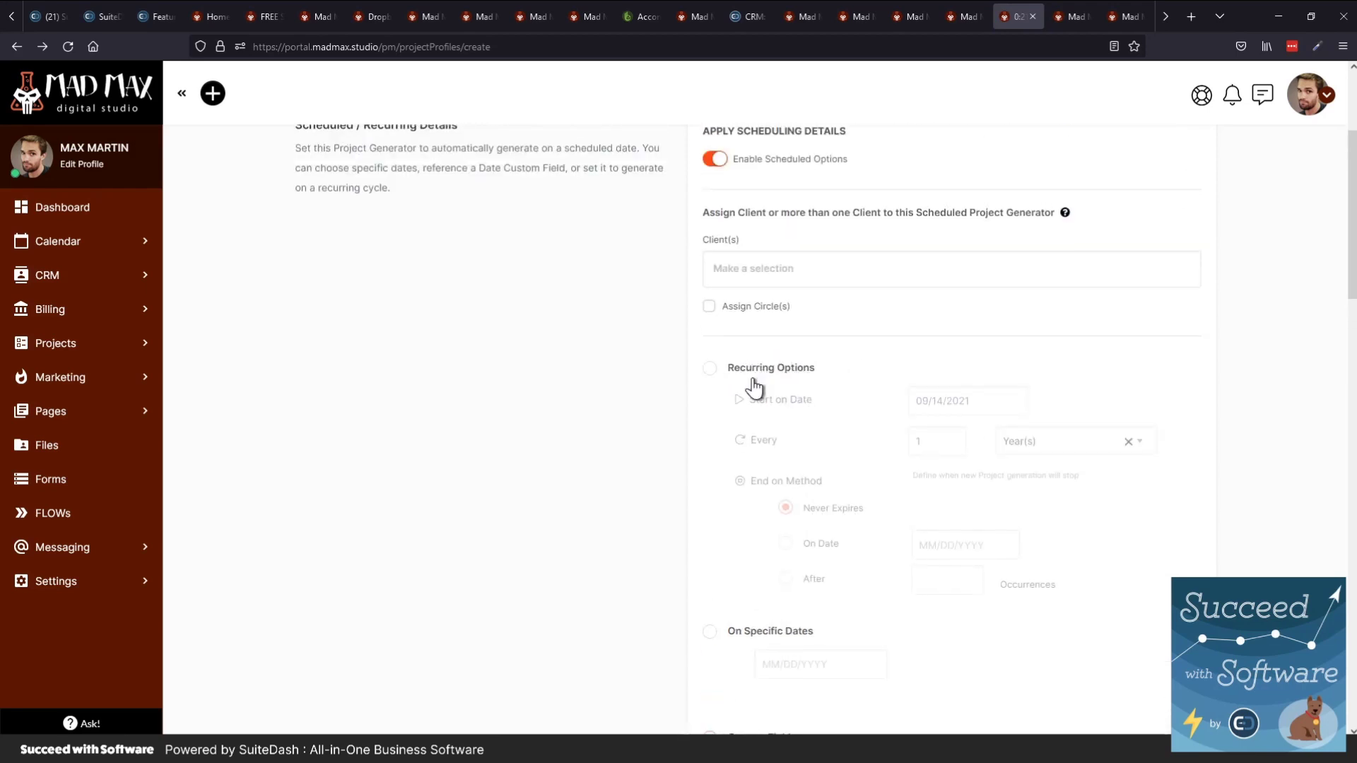
{"action": "left_click", "coordinate": [757, 383]}
{"action": "scroll", "coordinate": [755, 383], "scroll_direction": "down", "scroll_amount": 3}
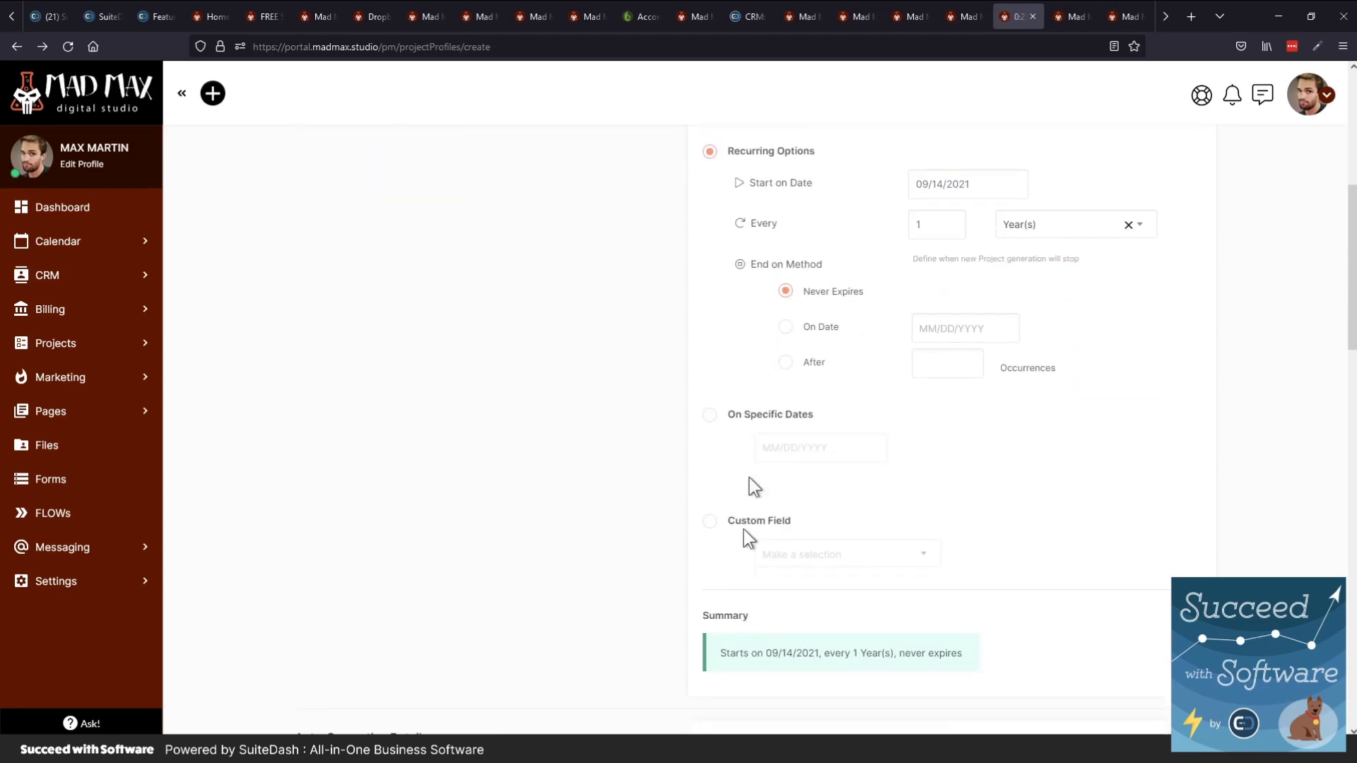
{"action": "left_click", "coordinate": [739, 532]}
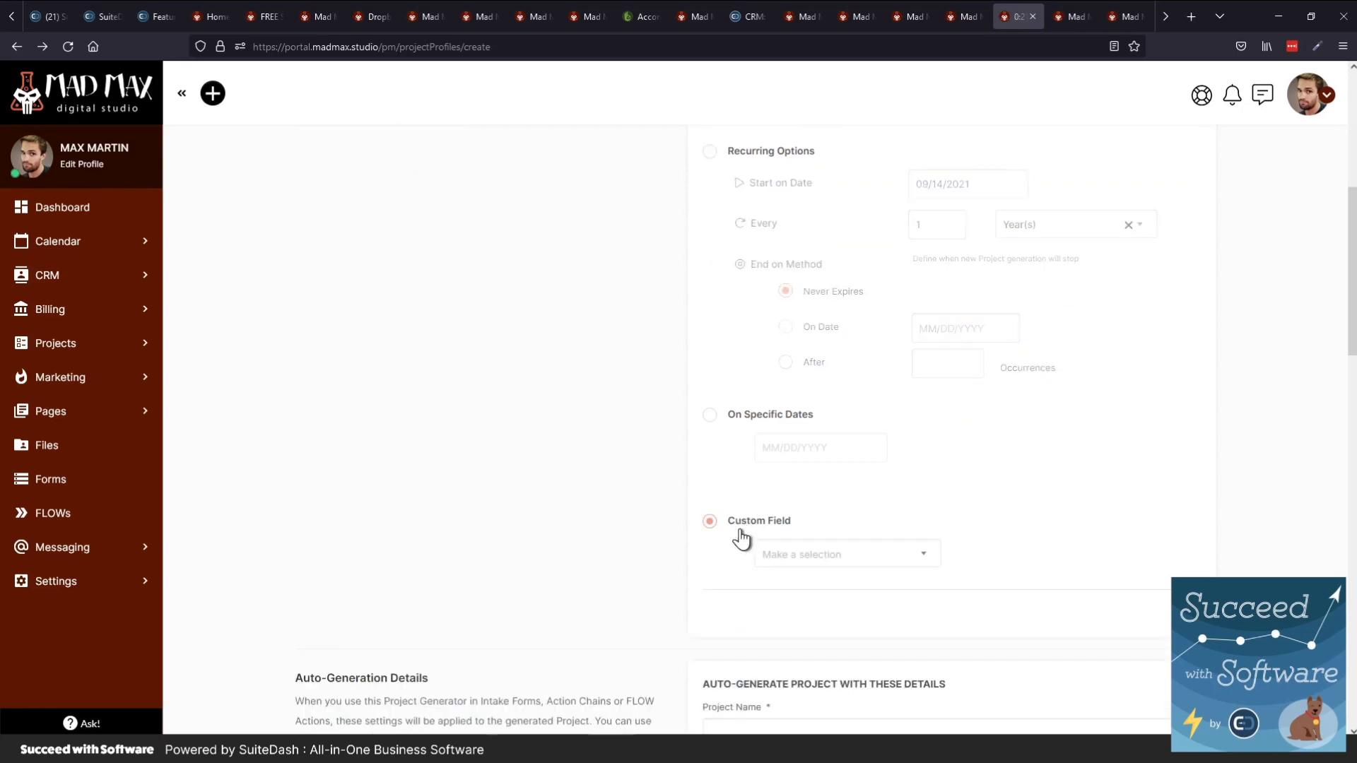
{"action": "left_click", "coordinate": [832, 558]}
{"action": "left_click", "coordinate": [832, 562]}
{"action": "left_click", "coordinate": [722, 424]}
{"action": "left_click", "coordinate": [728, 524]}
Cycle through the open browser tabs to the SEO Funnel Intake form editor and scroll its blocks
{"action": "key", "text": "ctrl+shift+Tab"}
{"action": "key", "text": "ctrl+shift+Tab"}
{"action": "key", "text": "ctrl+shift+Tab"}
{"action": "key", "text": "ctrl+shift+Tab"}
{"action": "key", "text": "ctrl+shift+Tab"}
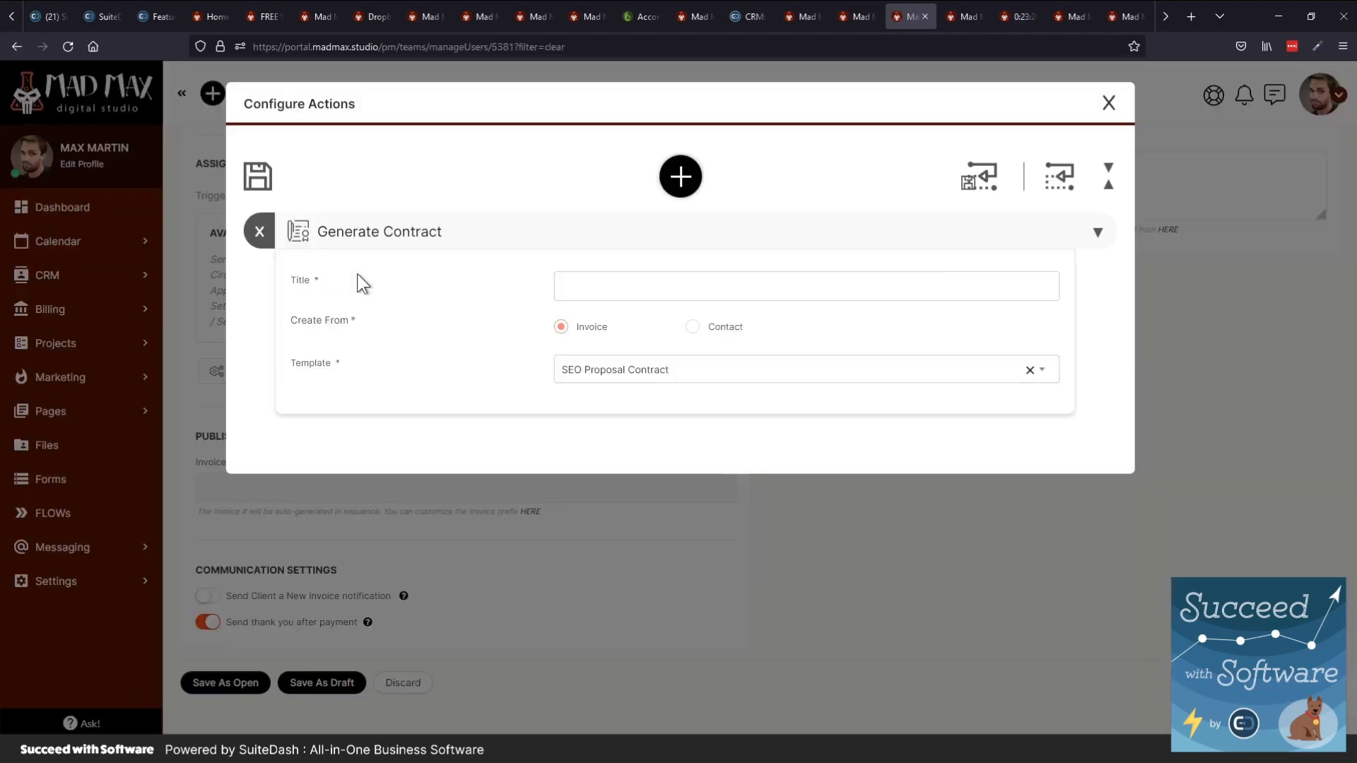
{"action": "key", "text": "ctrl+shift+Tab"}
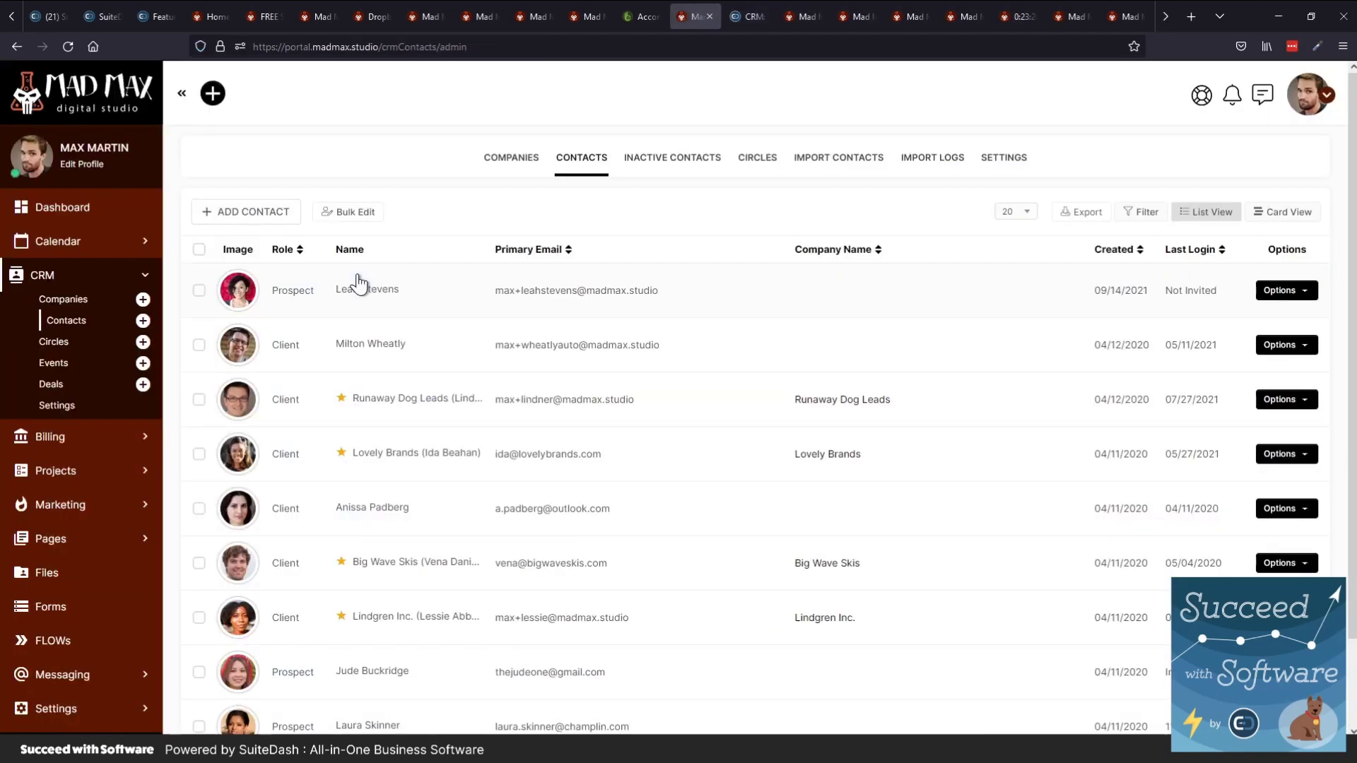
{"action": "key", "text": "ctrl+shift+Tab"}
{"action": "key", "text": "ctrl+shift+Tab"}
{"action": "key", "text": "ctrl+shift+Tab"}
{"action": "key", "text": "ctrl+shift+Tab"}
{"action": "key", "text": "ctrl+shift+Tab"}
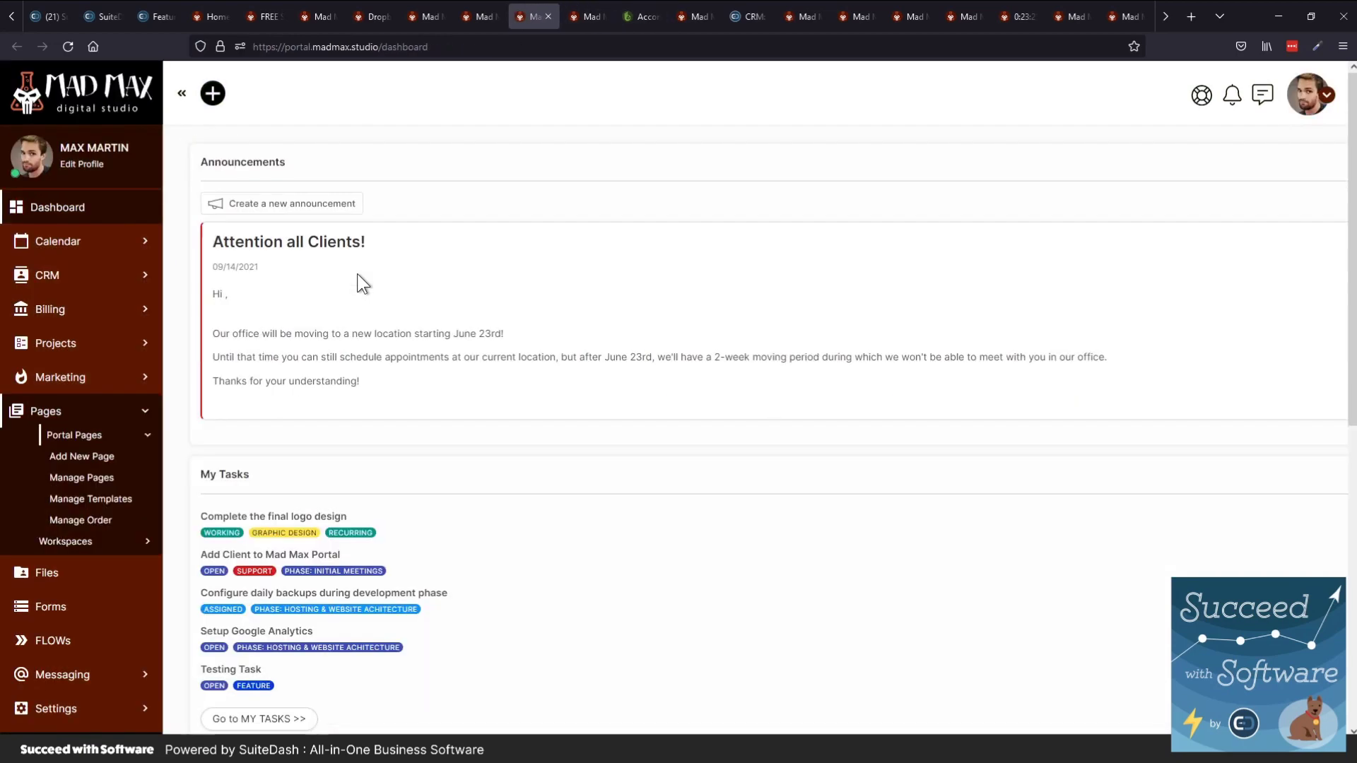
{"action": "key", "text": "ctrl+shift+Tab"}
{"action": "key", "text": "ctrl+shift+Tab"}
{"action": "key", "text": "ctrl+shift+Tab"}
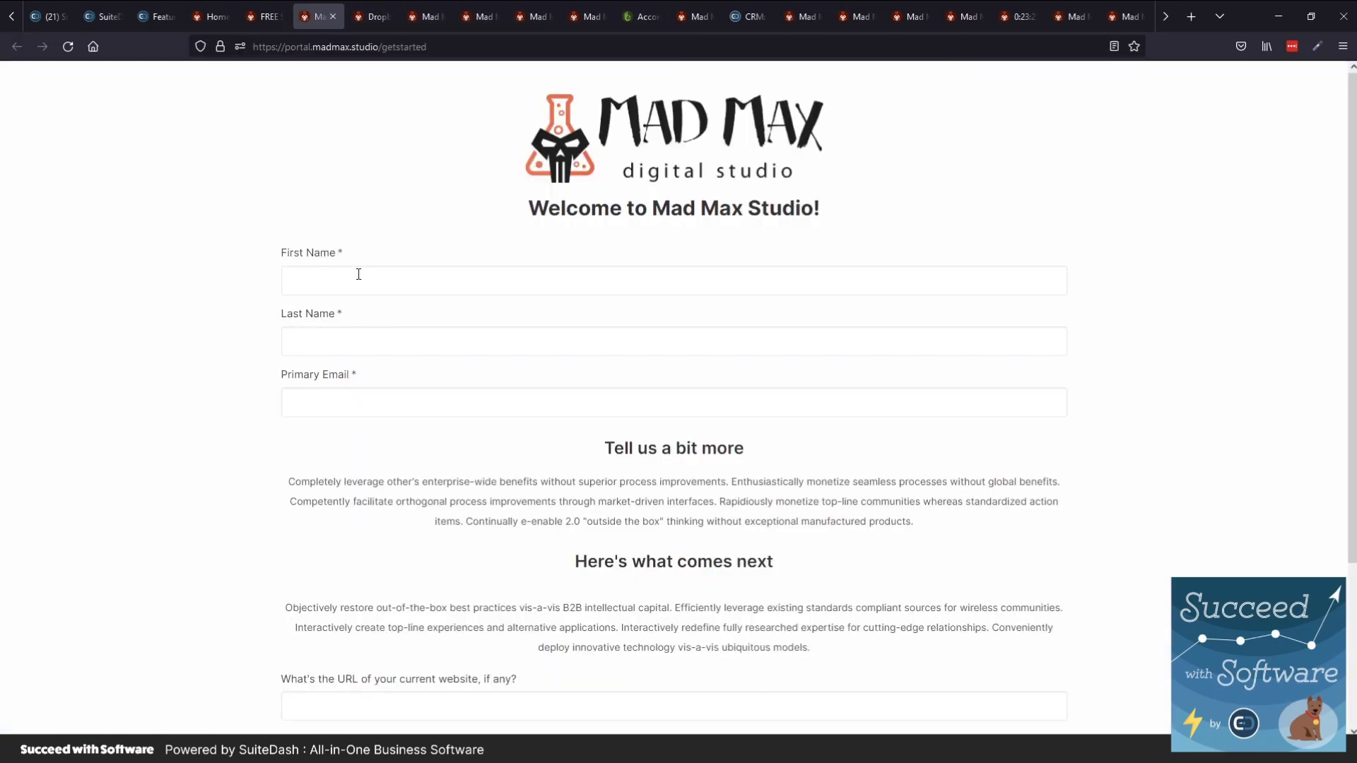
{"action": "key", "text": "ctrl+shift+Tab"}
{"action": "key", "text": "ctrl+shift+Tab"}
{"action": "key", "text": "ctrl+shift+Tab"}
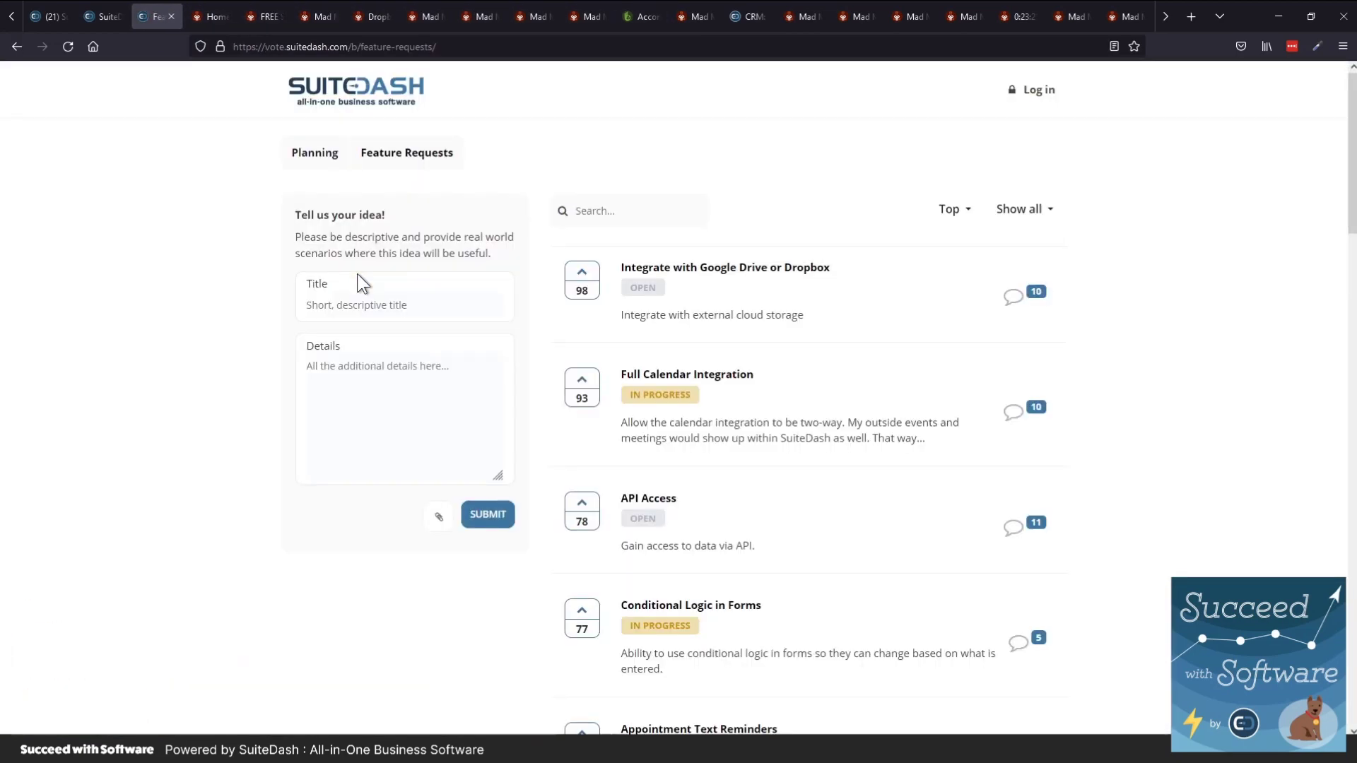
{"action": "key", "text": "ctrl+Tab"}
{"action": "key", "text": "ctrl+Tab"}
{"action": "key", "text": "ctrl+Tab"}
{"action": "key", "text": "ctrl+Tab"}
{"action": "key", "text": "ctrl+Tab"}
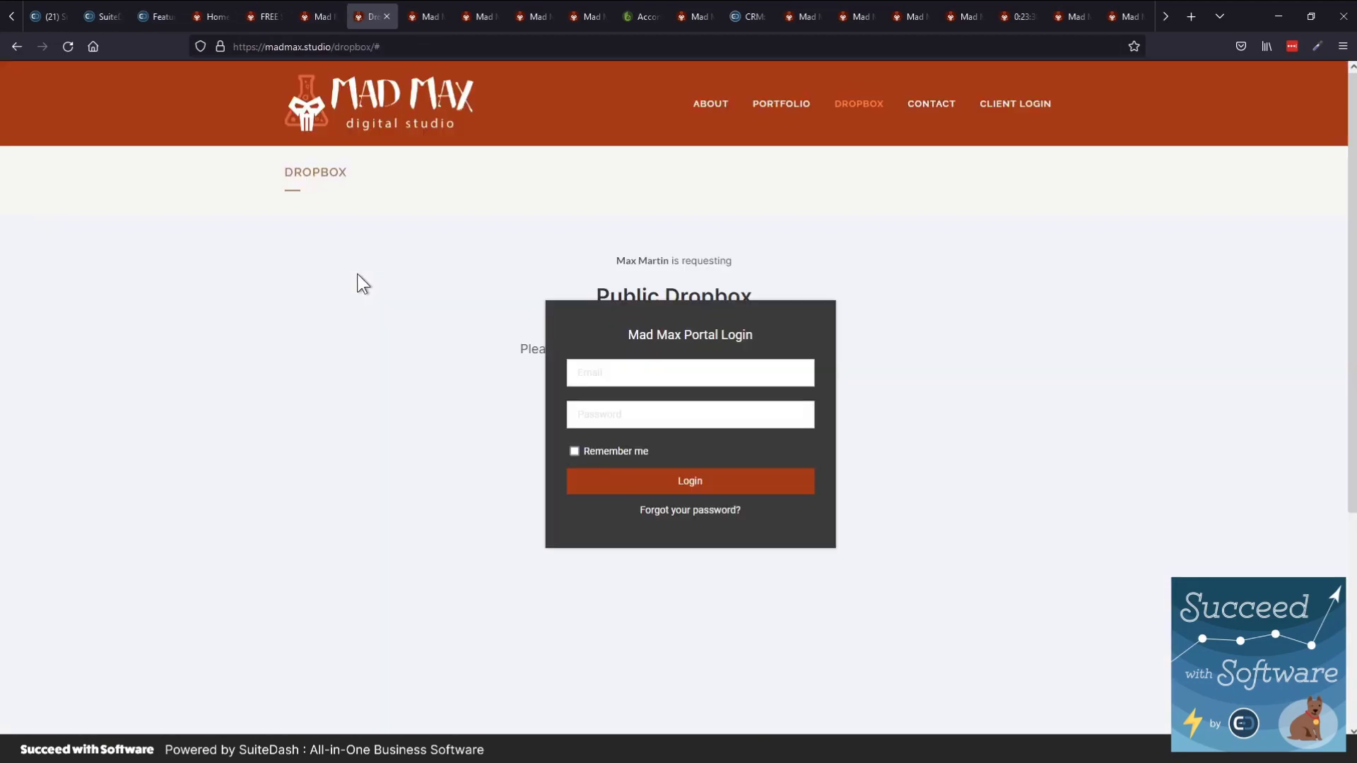
{"action": "key", "text": "ctrl+Tab"}
{"action": "key", "text": "ctrl+Tab"}
{"action": "key", "text": "ctrl+Tab"}
{"action": "key", "text": "ctrl+Tab"}
{"action": "key", "text": "ctrl+Tab"}
{"action": "key", "text": "ctrl+Tab"}
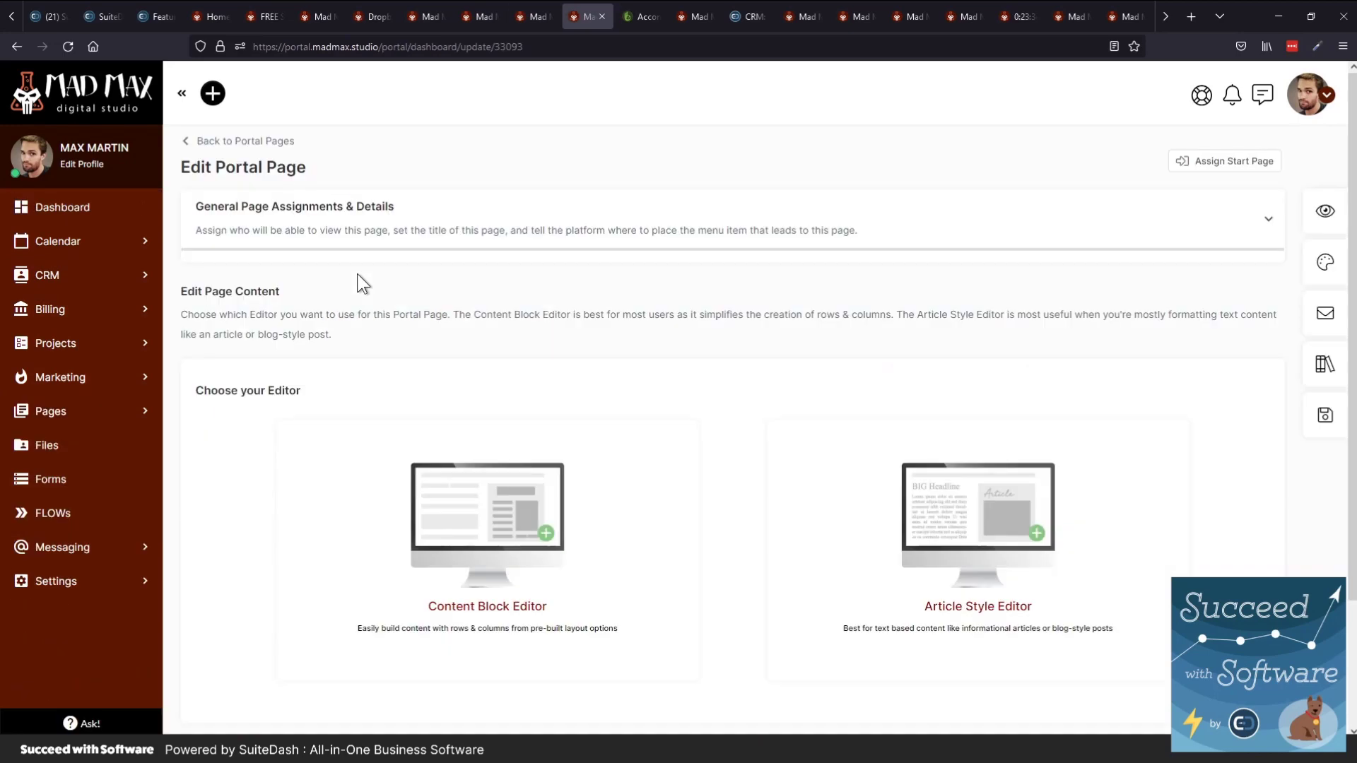
{"action": "key", "text": "ctrl+Tab"}
{"action": "key", "text": "ctrl+Tab"}
{"action": "key", "text": "ctrl+Tab"}
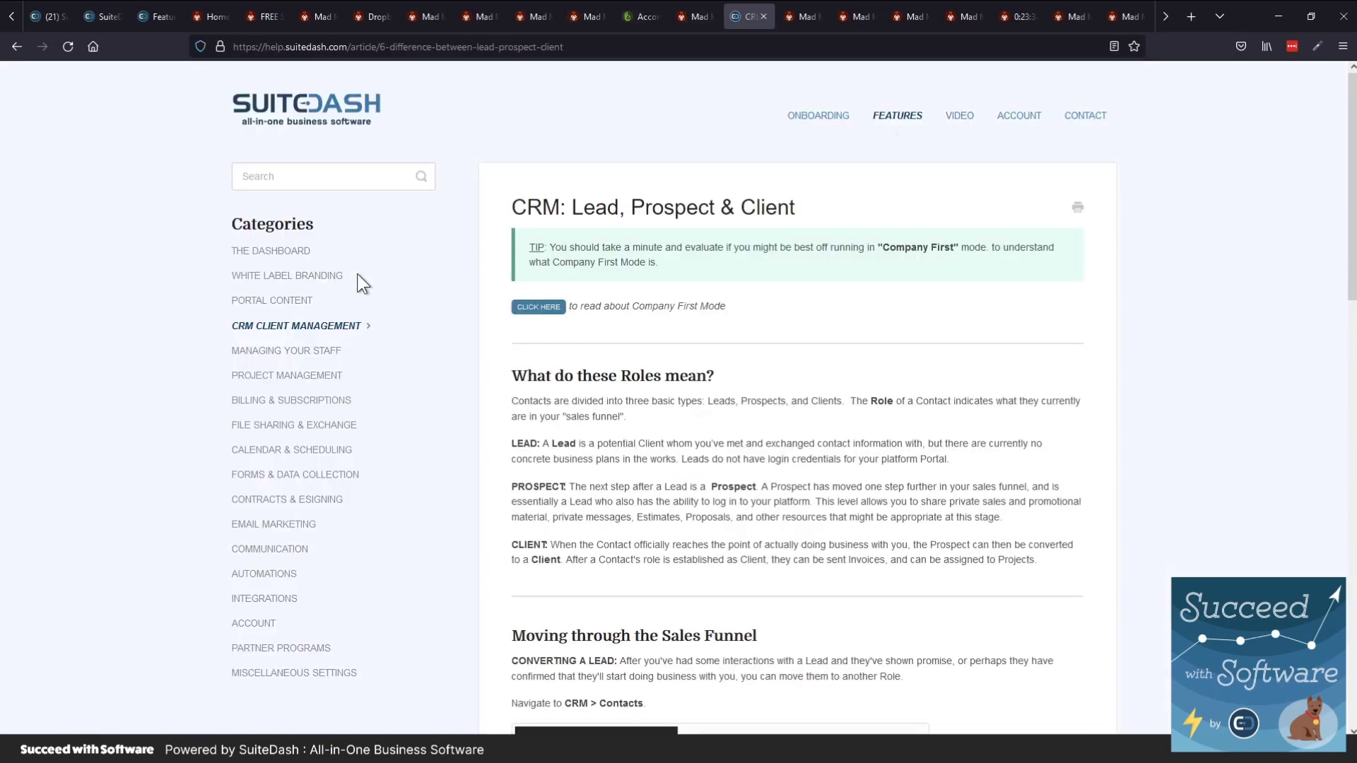
{"action": "key", "text": "ctrl+Tab"}
{"action": "key", "text": "ctrl+Tab"}
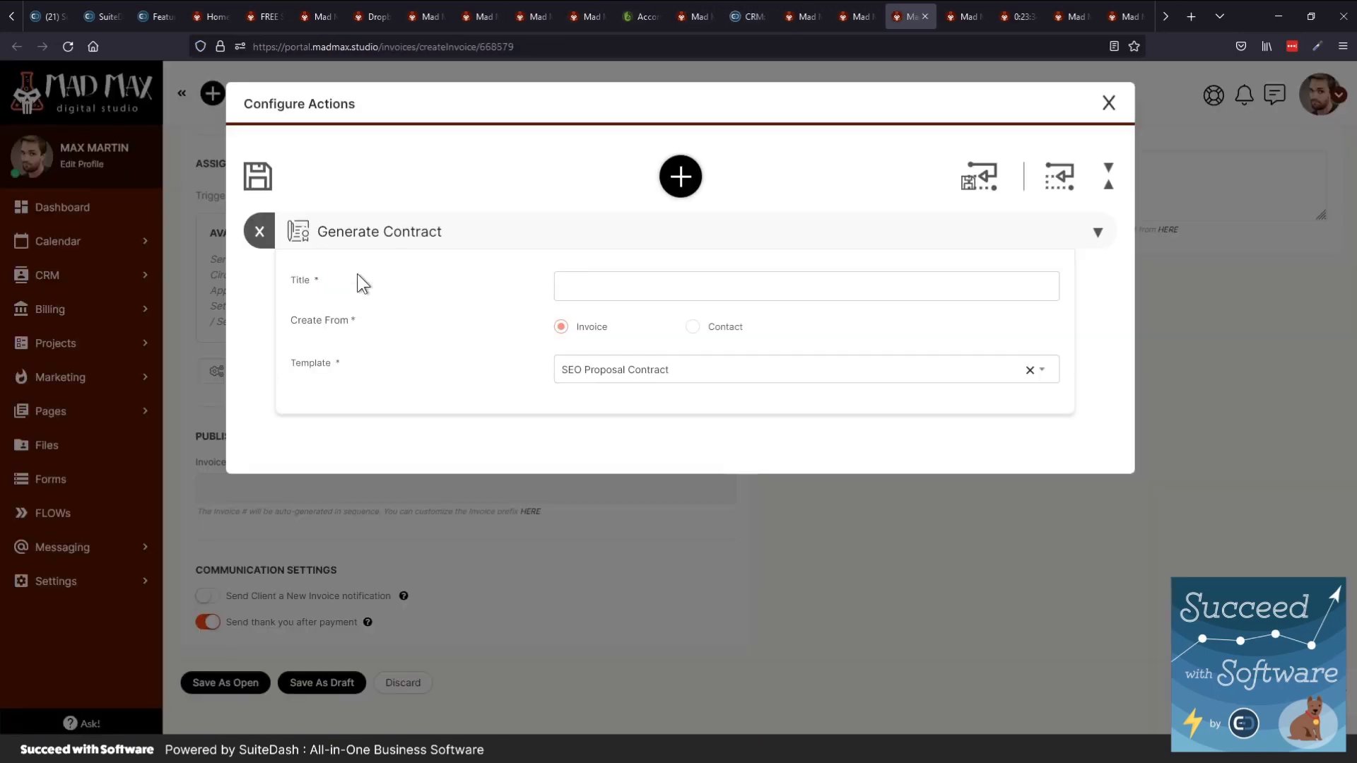
{"action": "key", "text": "ctrl+Tab"}
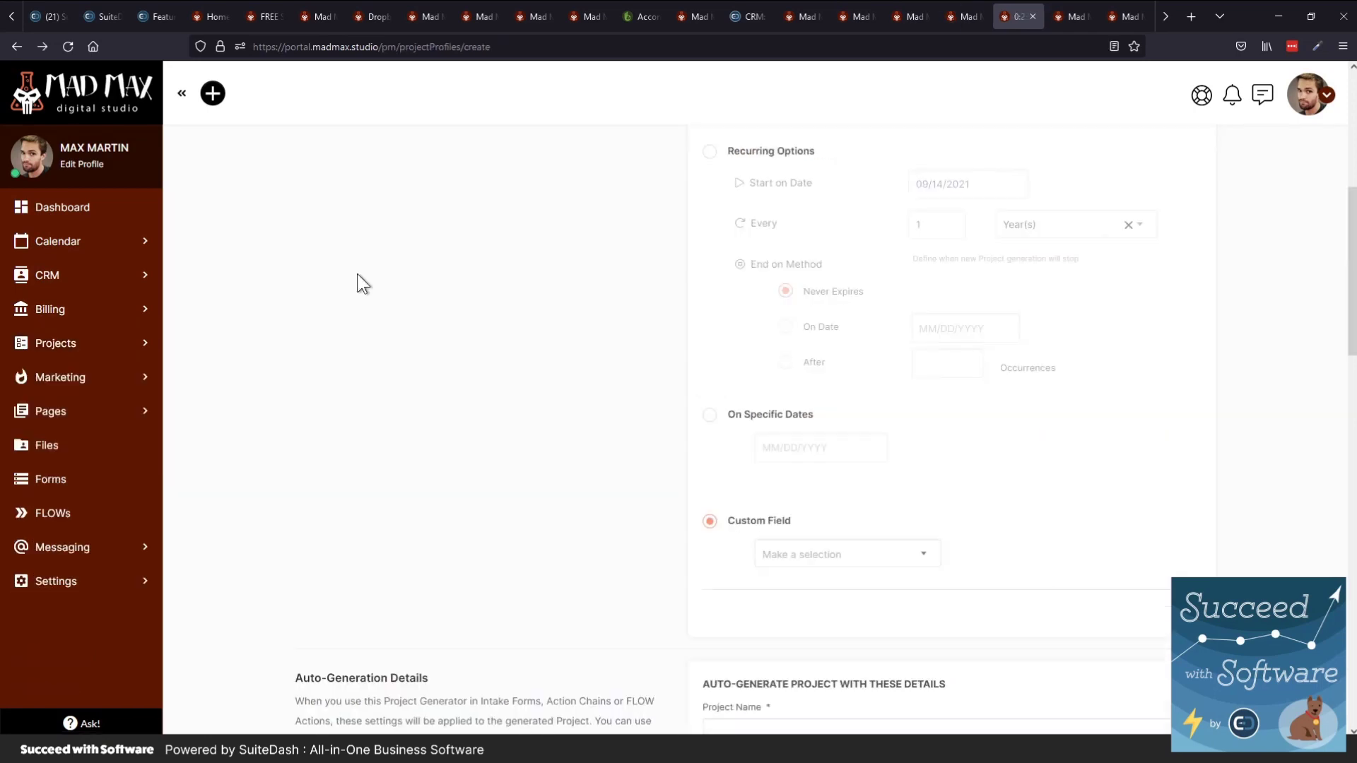
{"action": "key", "text": "ctrl+Tab"}
{"action": "key", "text": "ctrl+Tab"}
{"action": "key", "text": "ctrl+Tab"}
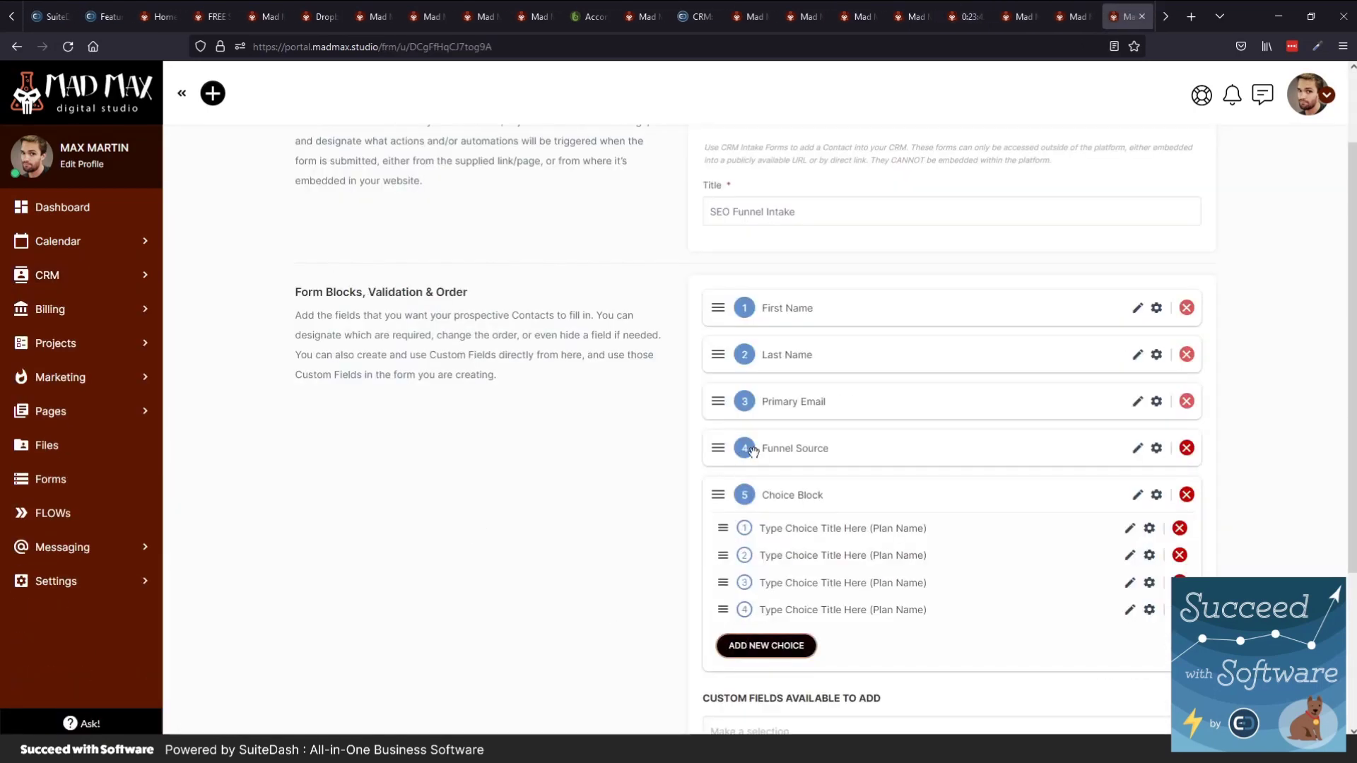
{"action": "scroll", "coordinate": [513, 422], "scroll_direction": "down", "scroll_amount": 2}
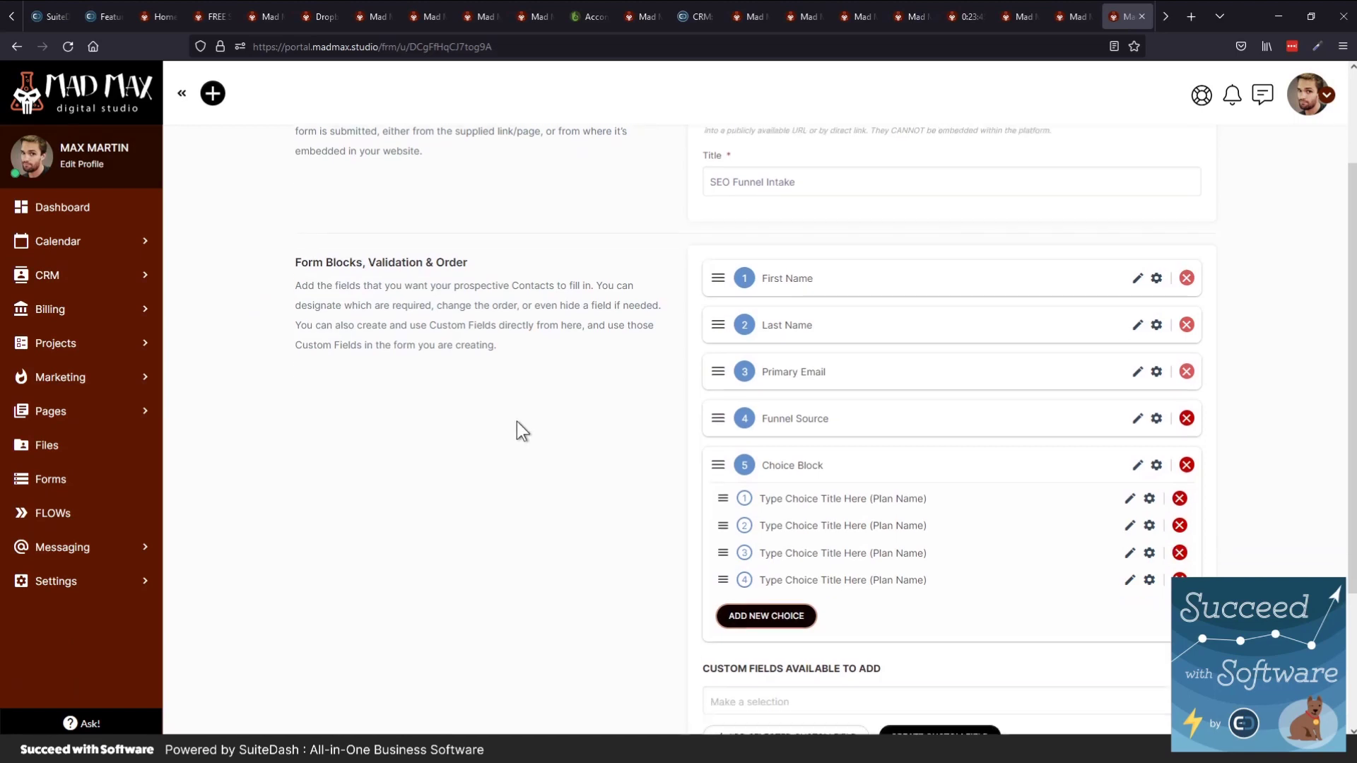
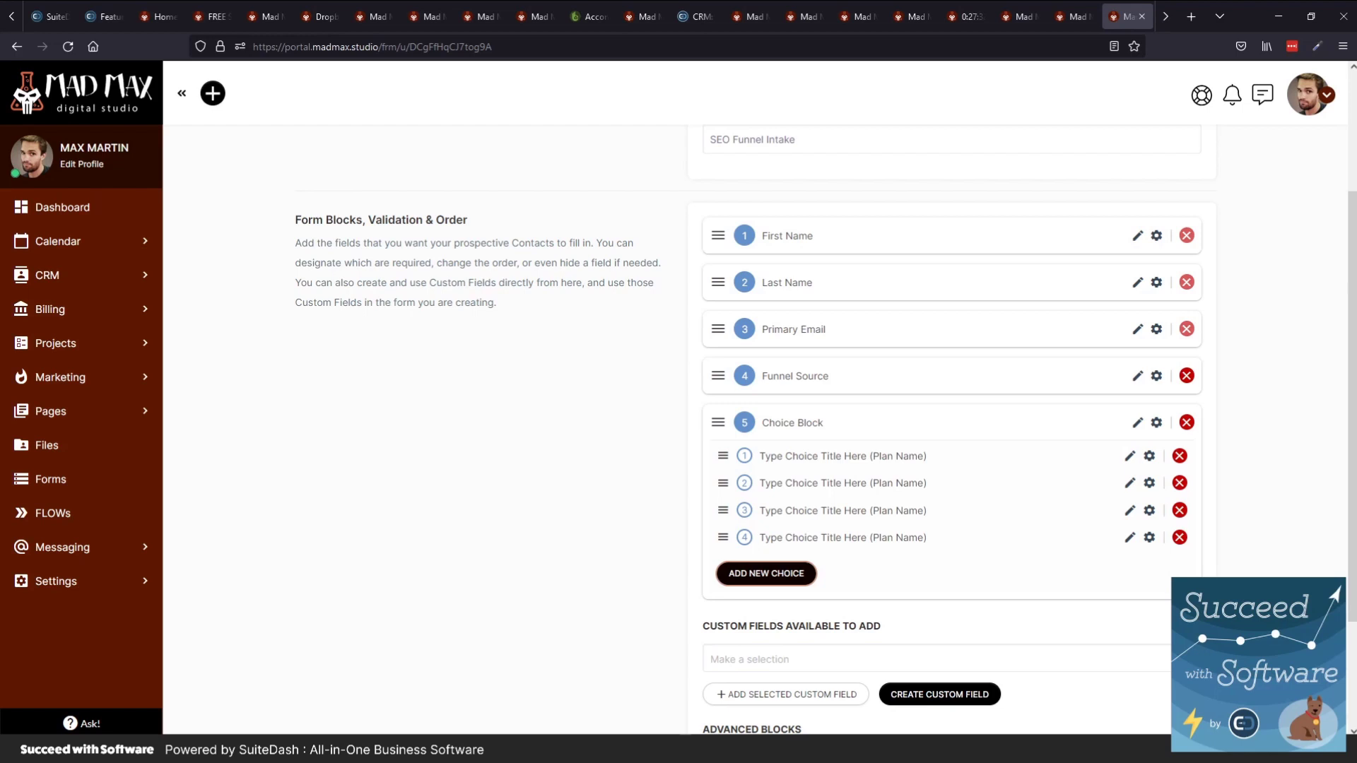
Cycle from the invoices page to the Marketing Lists page and expand Messaging in the sidebar
{"action": "left_click", "coordinate": [910, 21]}
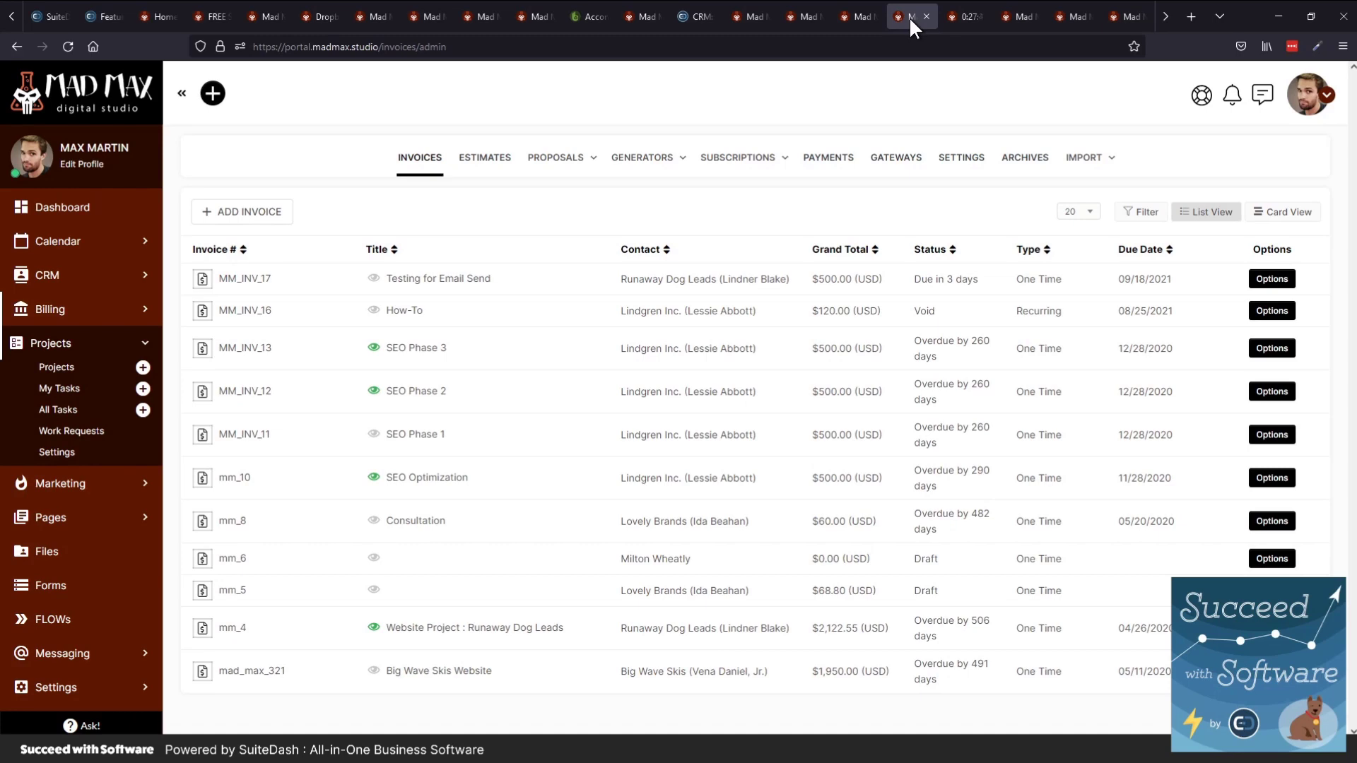
{"action": "key", "text": "ctrl+Tab"}
{"action": "key", "text": "ctrl+Tab"}
{"action": "key", "text": "ctrl+Tab"}
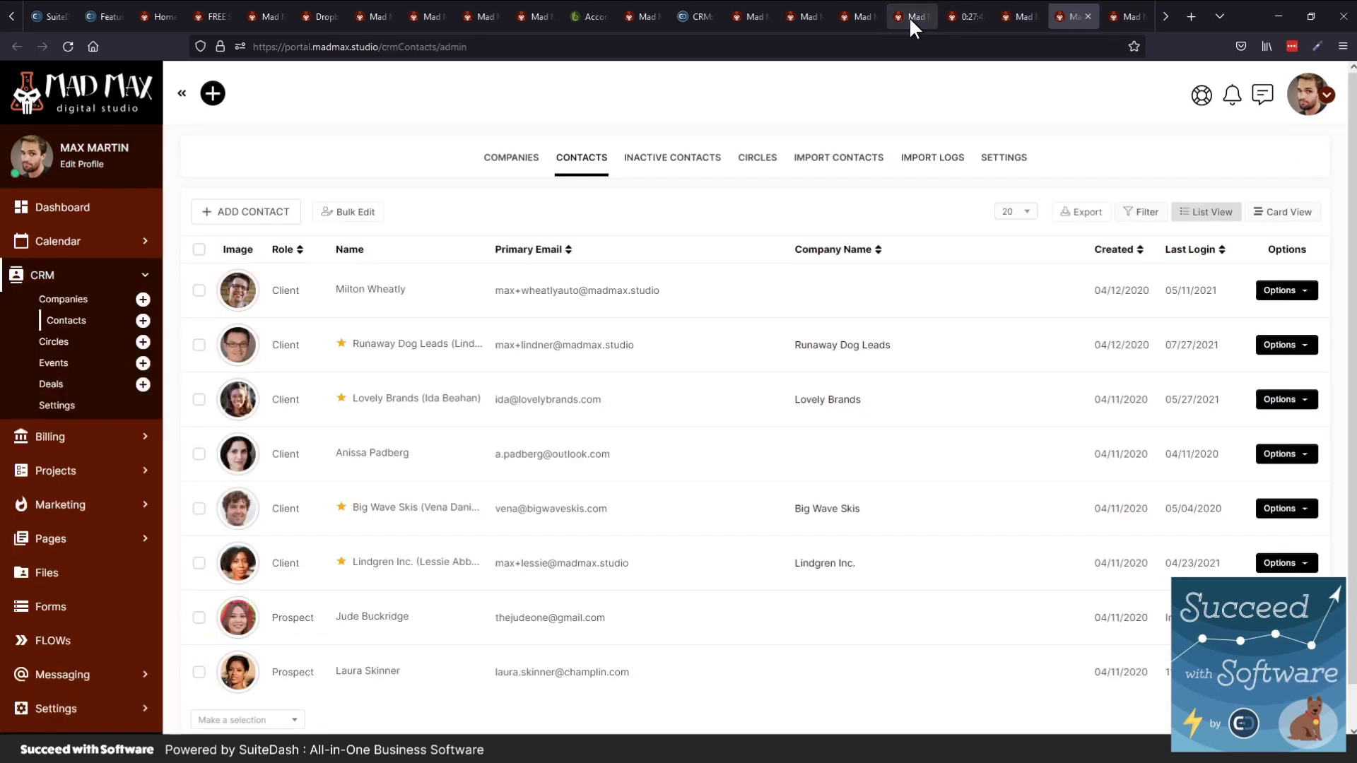
{"action": "key", "text": "ctrl+Tab"}
{"action": "key", "text": "ctrl+Tab"}
{"action": "key", "text": "ctrl+Tab"}
{"action": "key", "text": "ctrl+Tab"}
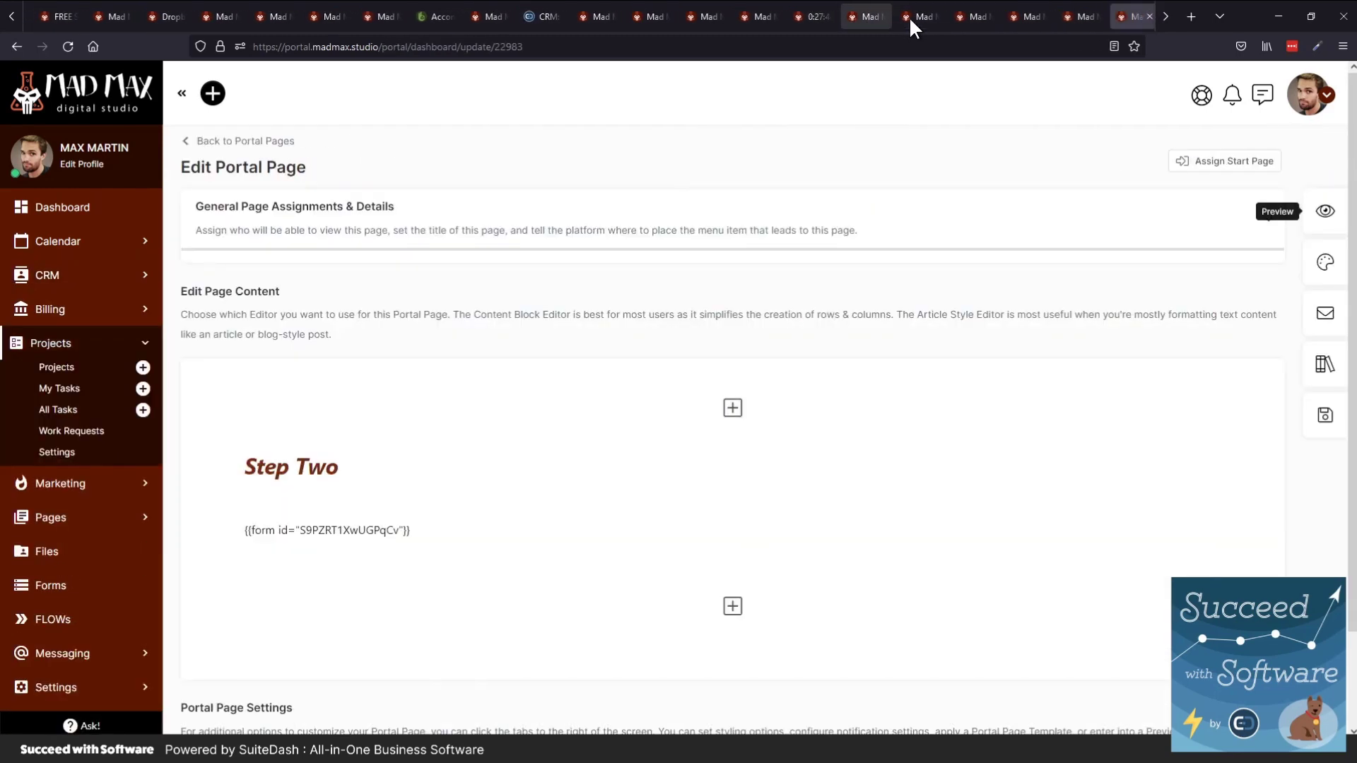
{"action": "key", "text": "ctrl+Tab"}
{"action": "key", "text": "ctrl+Tab"}
{"action": "key", "text": "ctrl+Tab"}
{"action": "key", "text": "ctrl+Tab"}
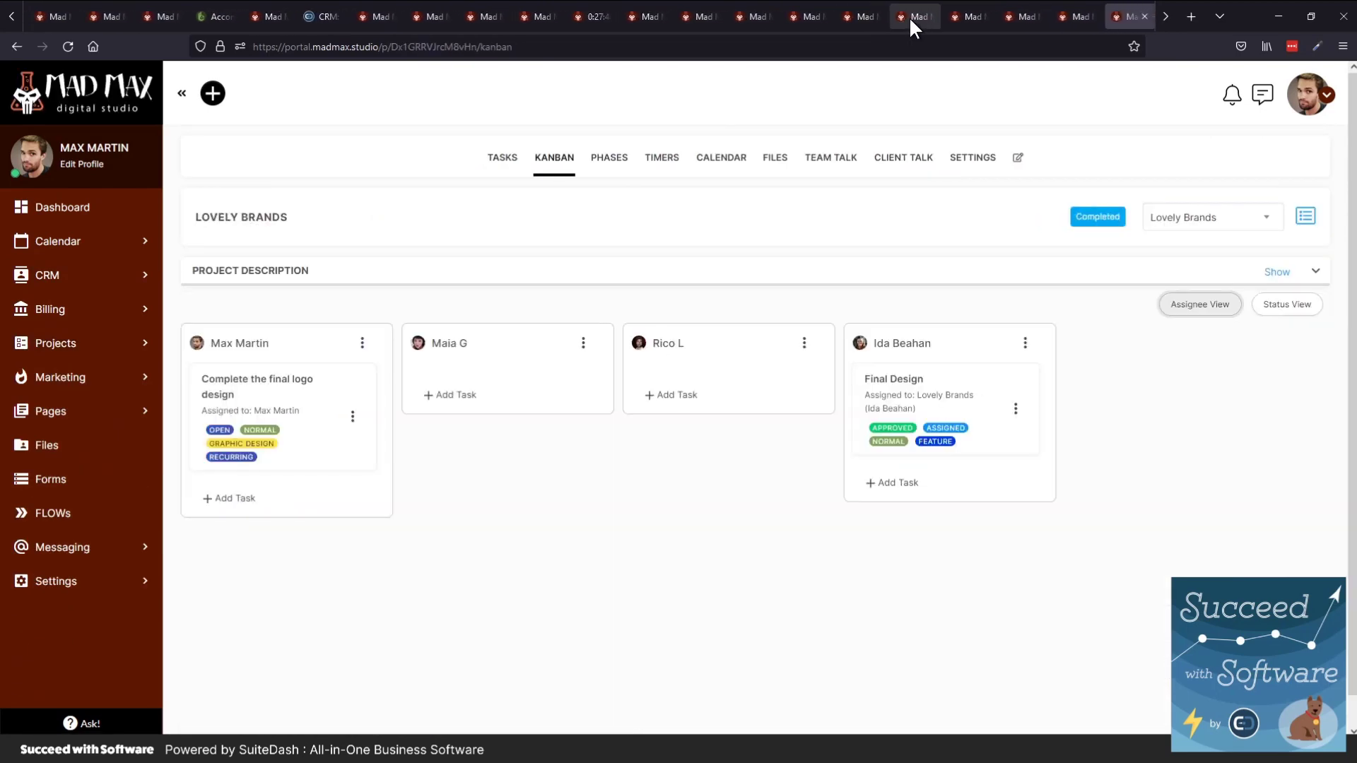
{"action": "key", "text": "ctrl+Tab"}
{"action": "key", "text": "ctrl+Tab"}
{"action": "key", "text": "ctrl+Tab"}
{"action": "key", "text": "ctrl+Tab"}
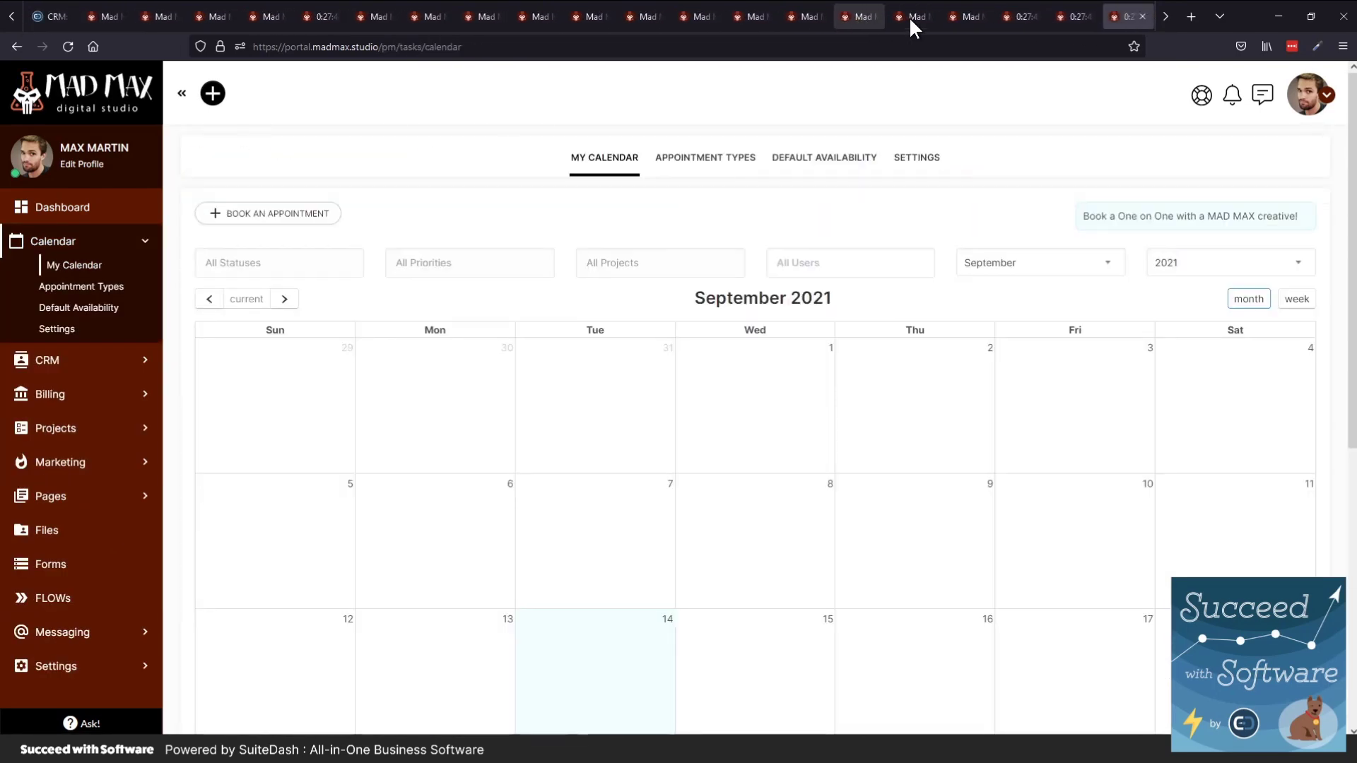
{"action": "key", "text": "ctrl+Tab"}
{"action": "key", "text": "ctrl+Tab"}
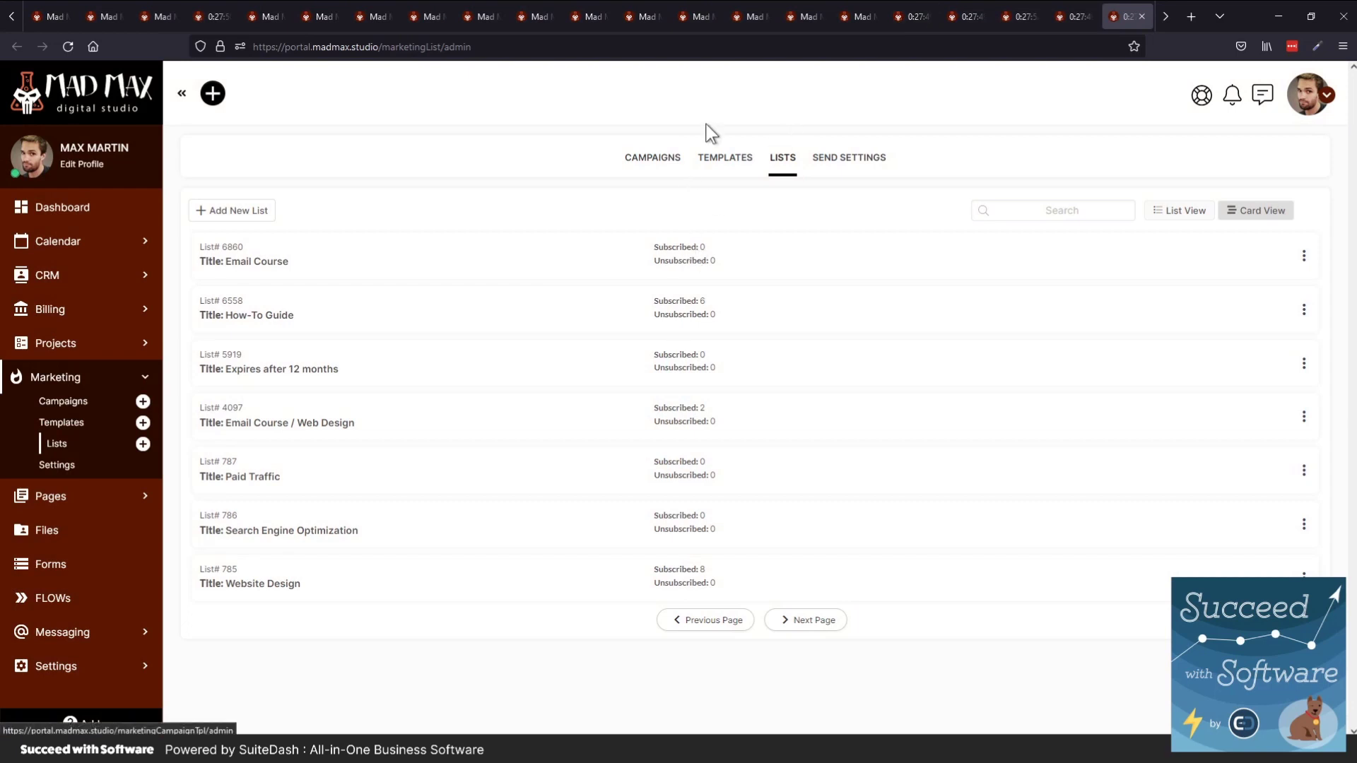
{"action": "left_click", "coordinate": [63, 632]}
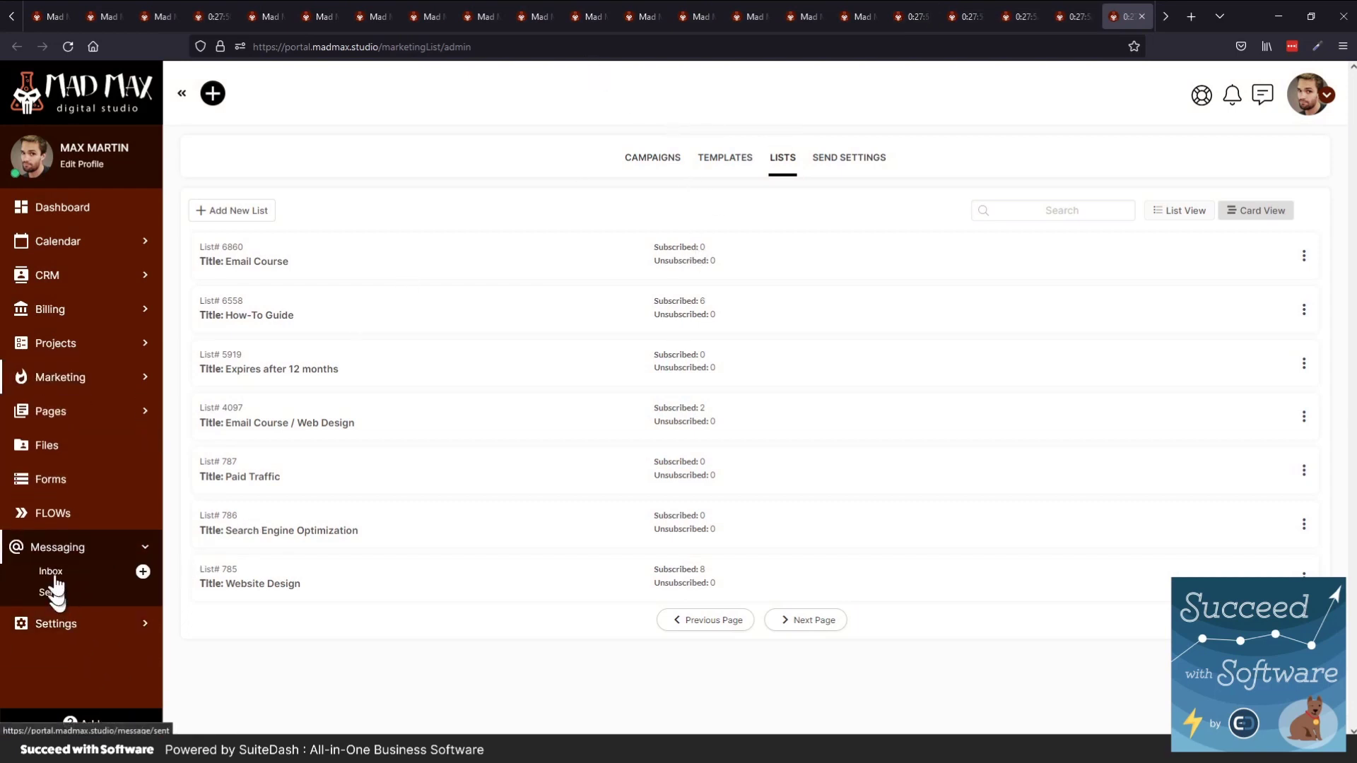
View the client replies in the Messaging Inbox, then open the account dropdown
{"action": "left_click", "coordinate": [53, 574]}
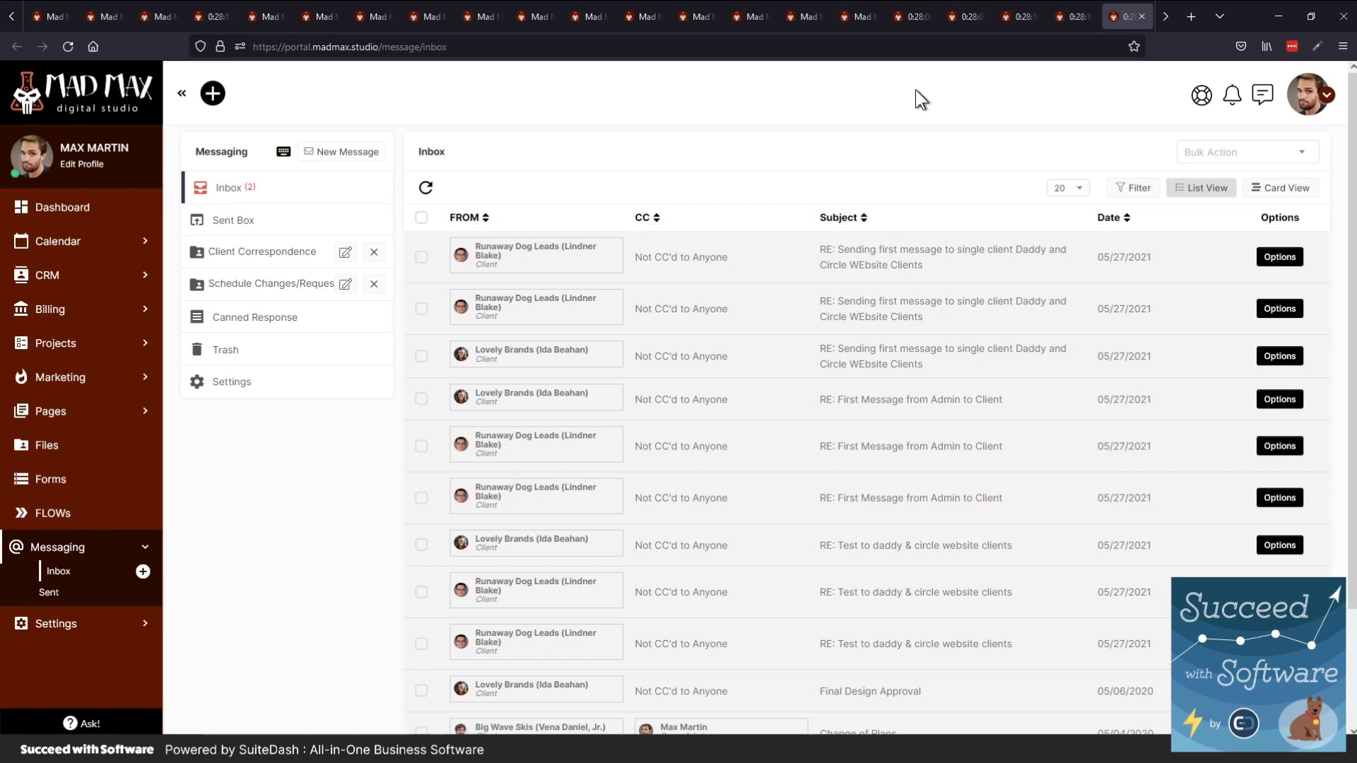
{"action": "left_click", "coordinate": [1309, 94]}
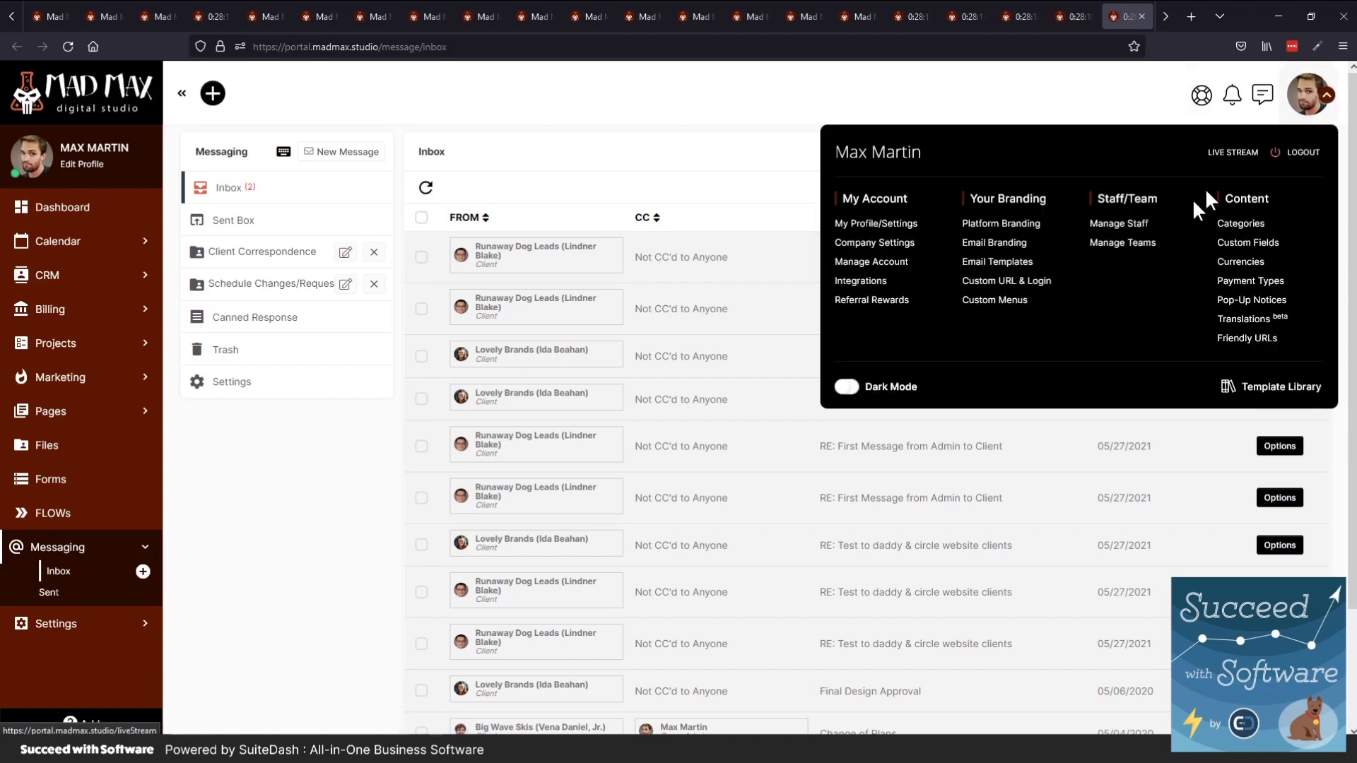
Review the Live Stream log of recent task edits and page deletions
{"action": "left_click", "coordinate": [1226, 157]}
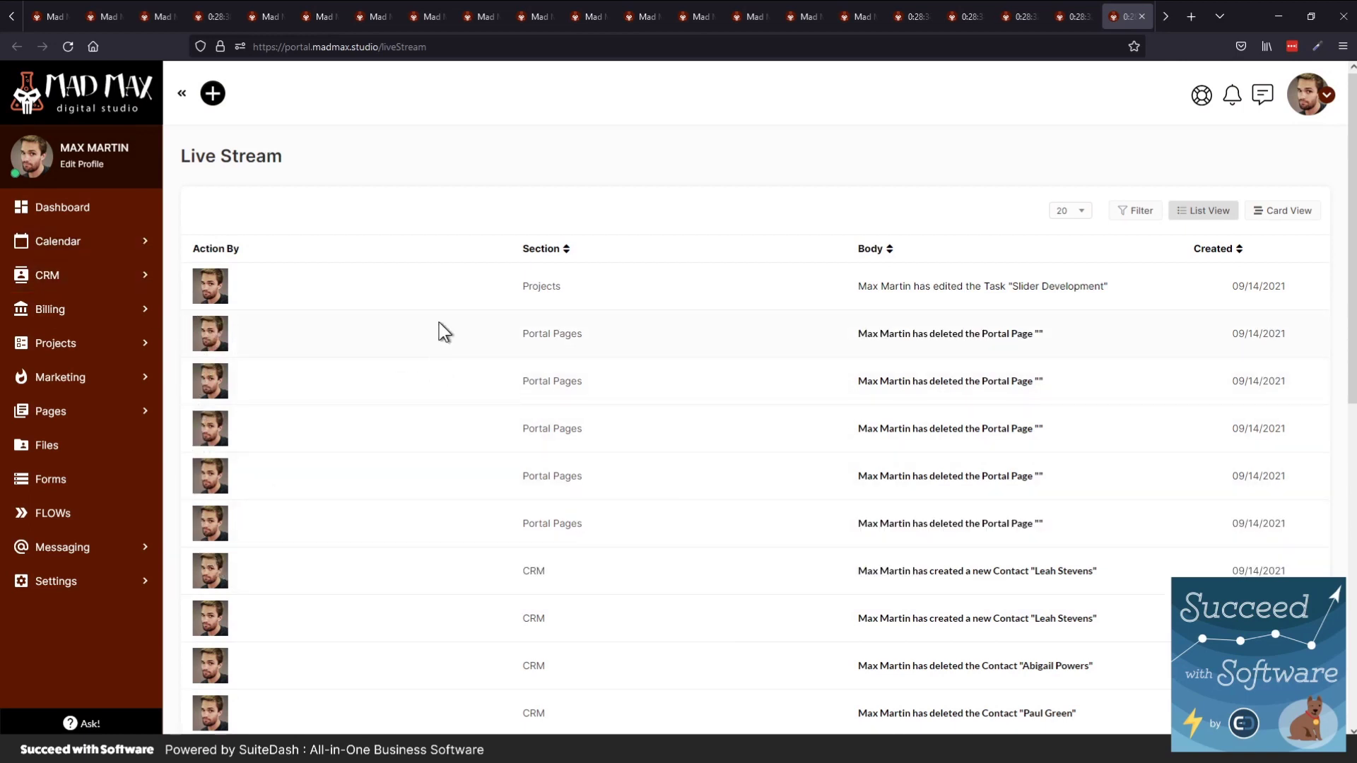
{"action": "scroll", "coordinate": [439, 329], "scroll_direction": "down", "scroll_amount": 5}
{"action": "scroll", "coordinate": [439, 330], "scroll_direction": "down", "scroll_amount": 3}
{"action": "scroll", "coordinate": [439, 330], "scroll_direction": "up", "scroll_amount": 8}
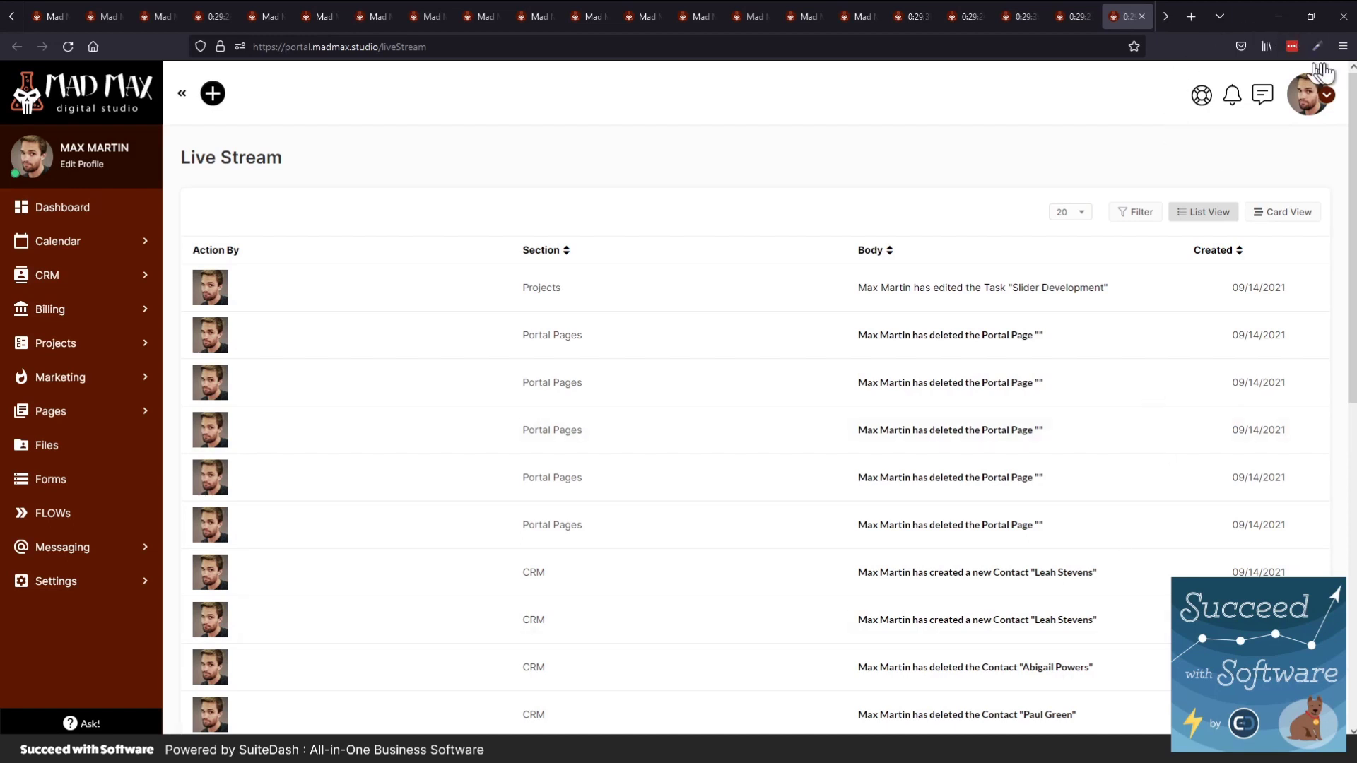
{"action": "left_click", "coordinate": [1311, 93]}
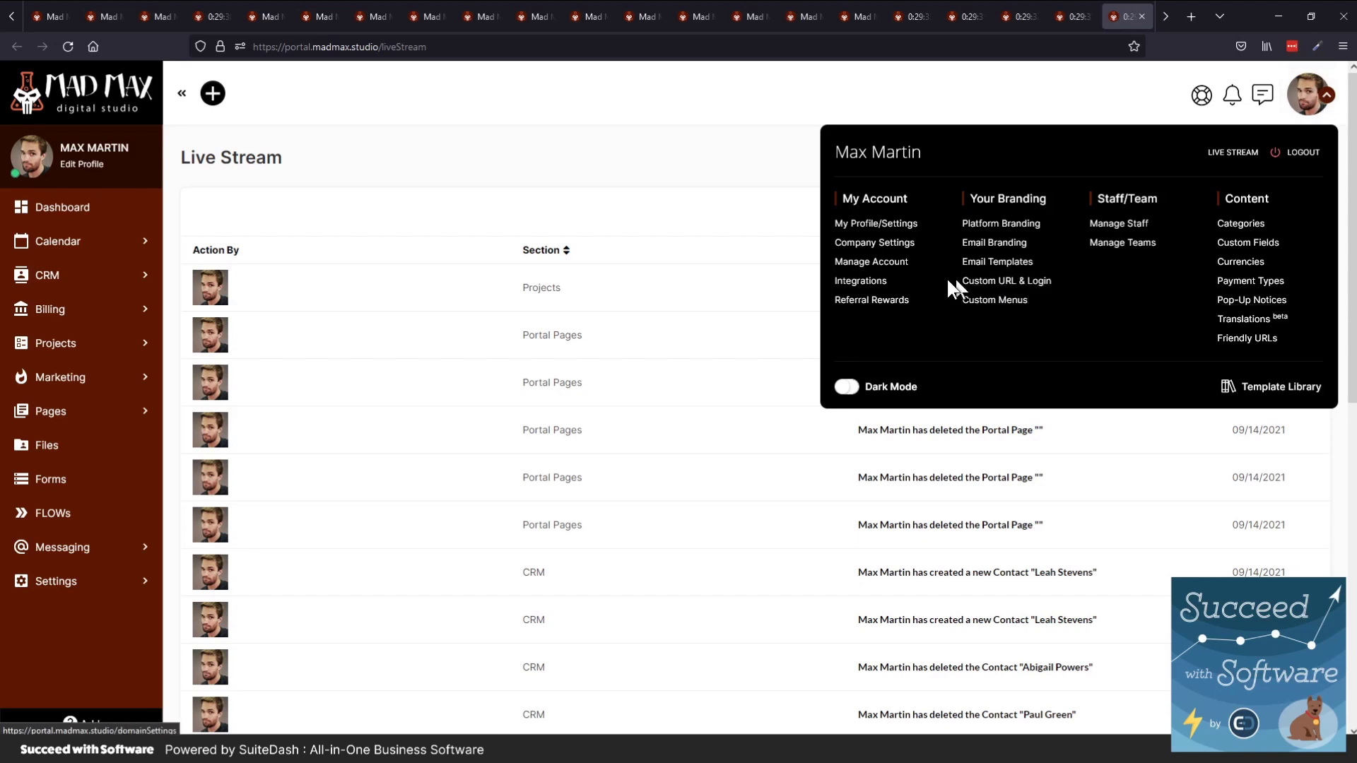
On the Integrations page, open and close the empty Twilio phone number list without changes
{"action": "left_click", "coordinate": [875, 282]}
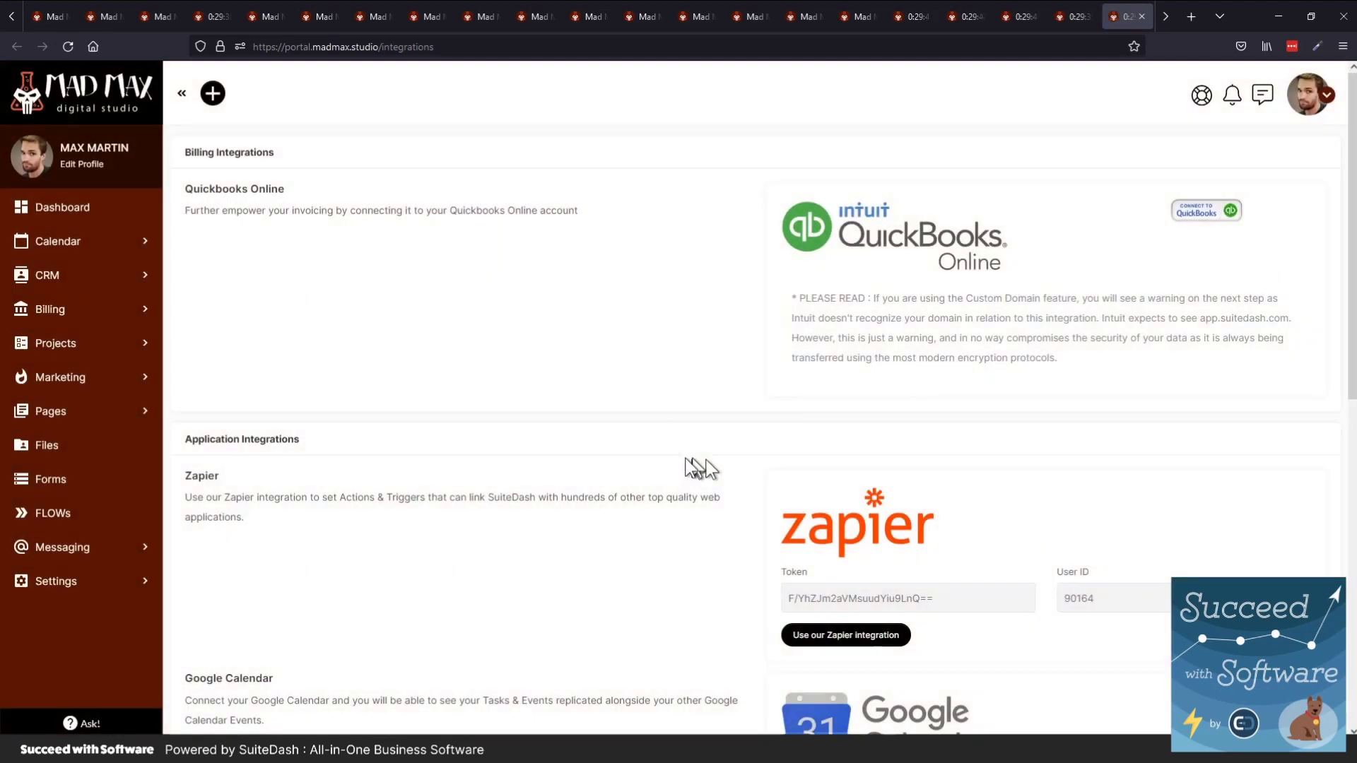
{"action": "scroll", "coordinate": [815, 381], "scroll_direction": "down", "scroll_amount": 8}
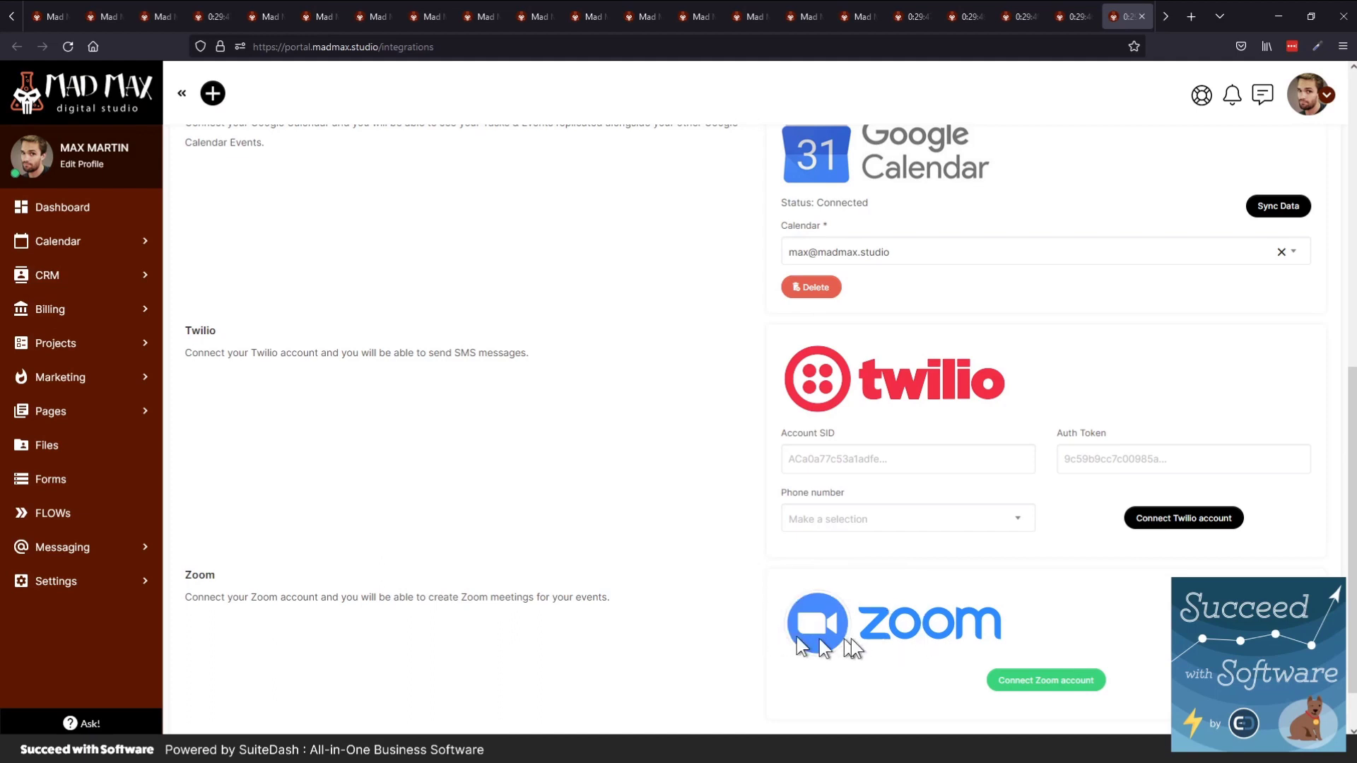
{"action": "scroll", "coordinate": [684, 472], "scroll_direction": "up", "scroll_amount": 2}
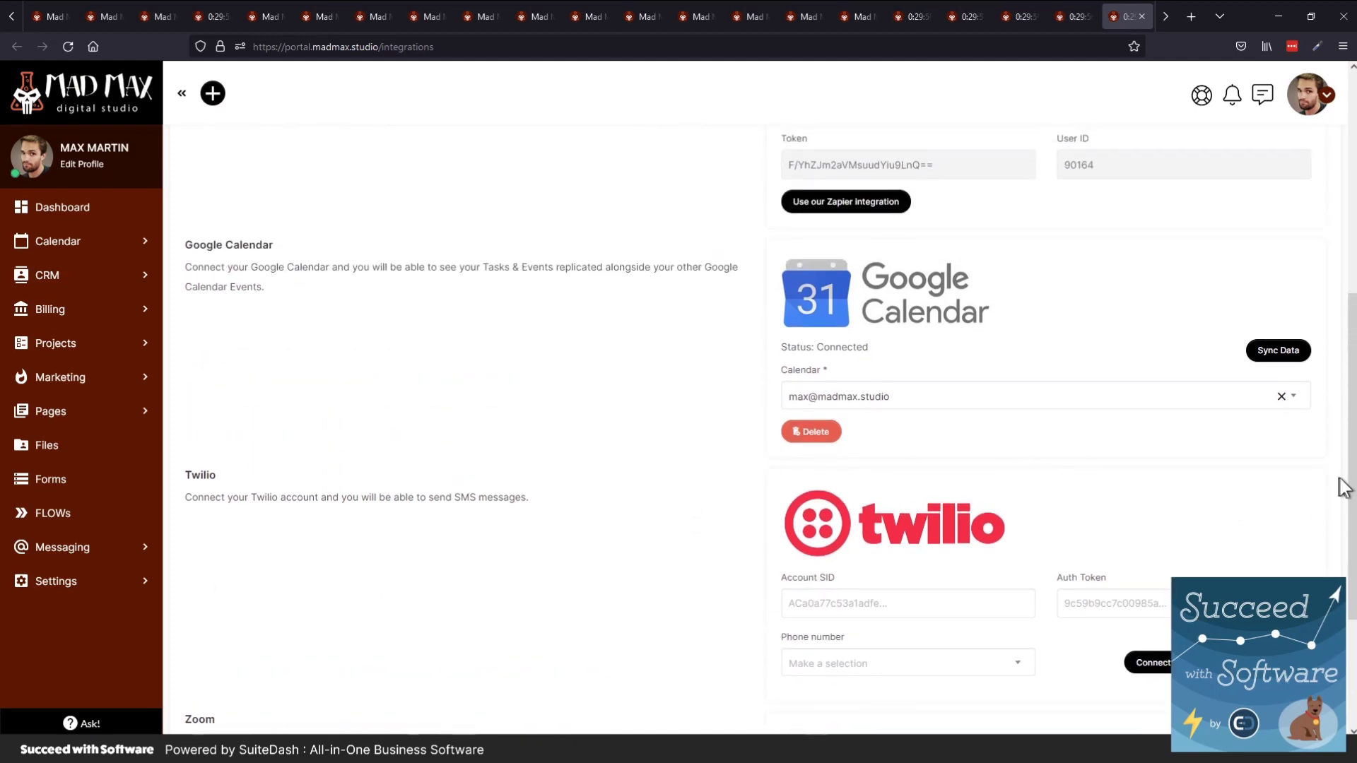
{"action": "mouse_move", "coordinate": [1353, 477]}
{"action": "left_mouse_down"}
{"action": "mouse_move", "coordinate": [1353, 527]}
{"action": "mouse_move", "coordinate": [1355, 484]}
{"action": "left_mouse_up"}
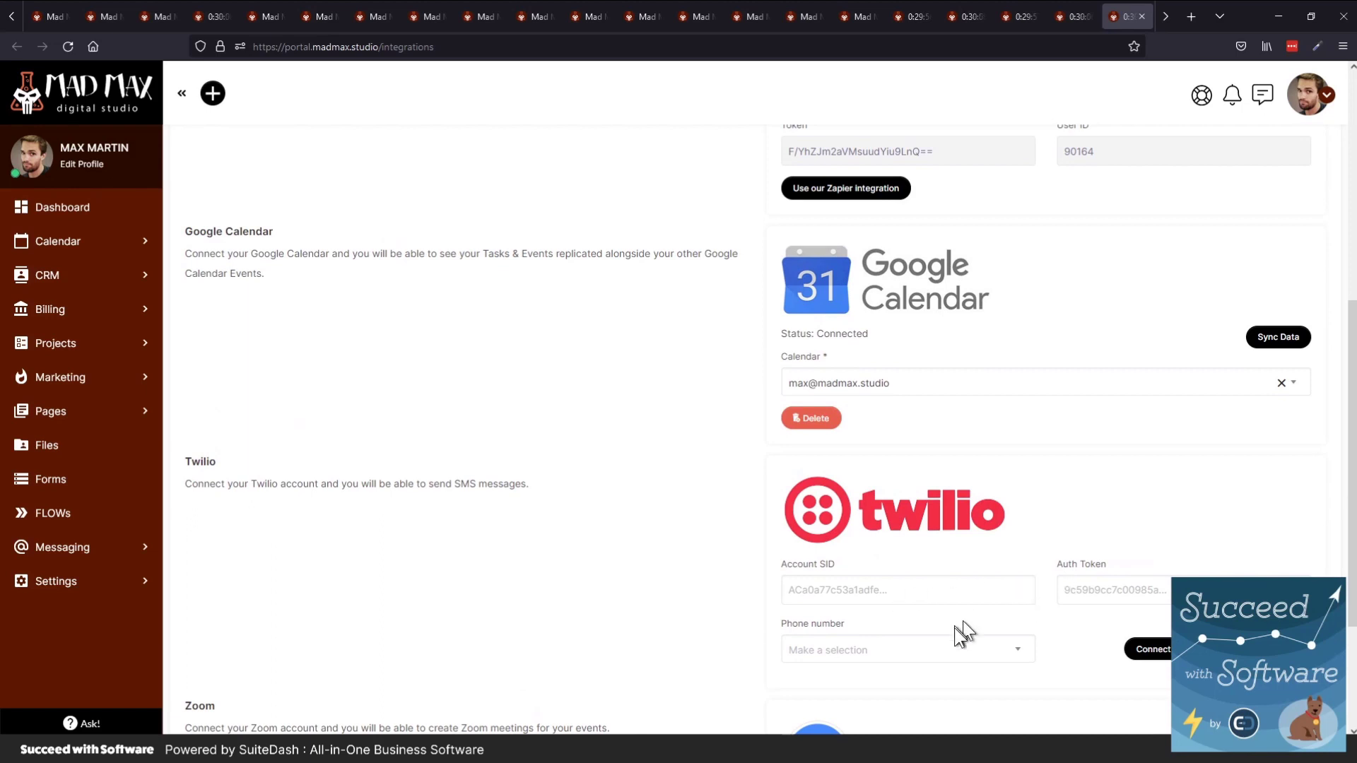
{"action": "left_click", "coordinate": [945, 652]}
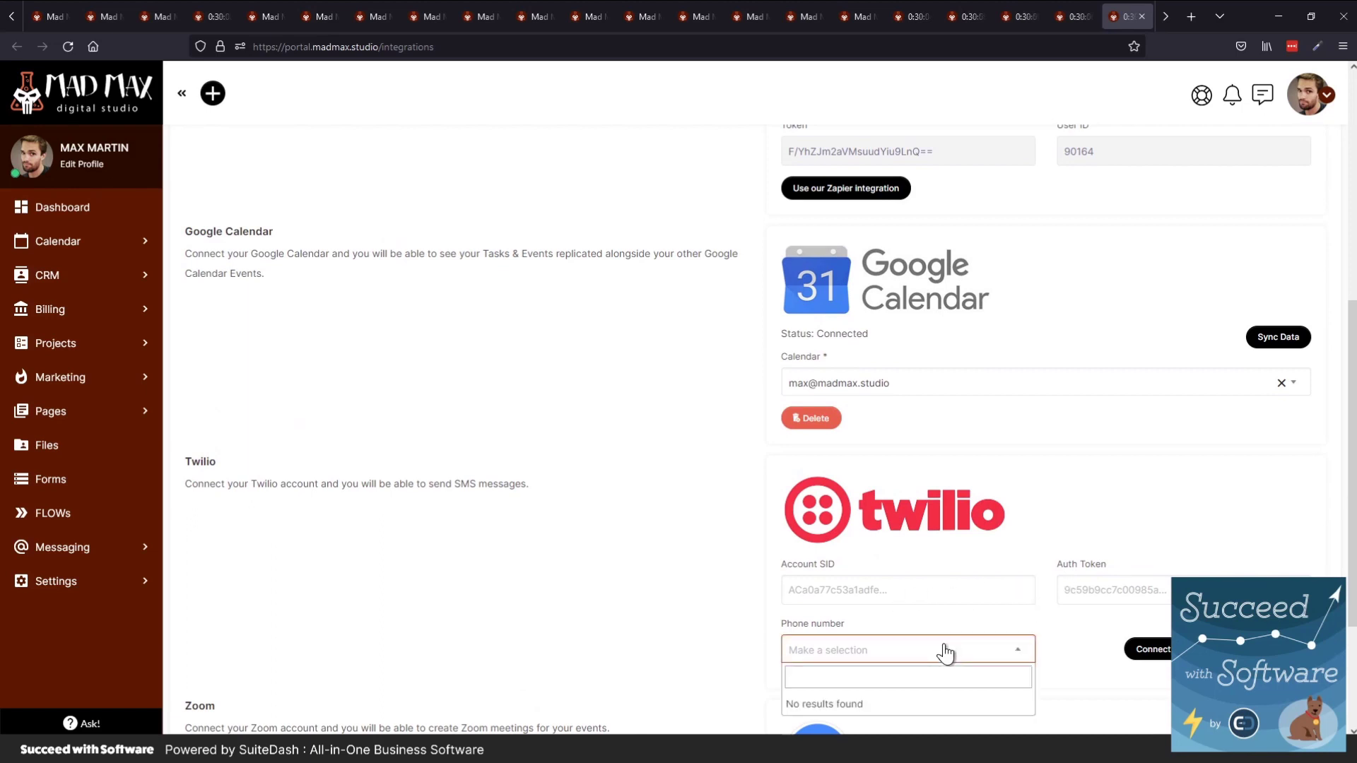
{"action": "left_click", "coordinate": [945, 651]}
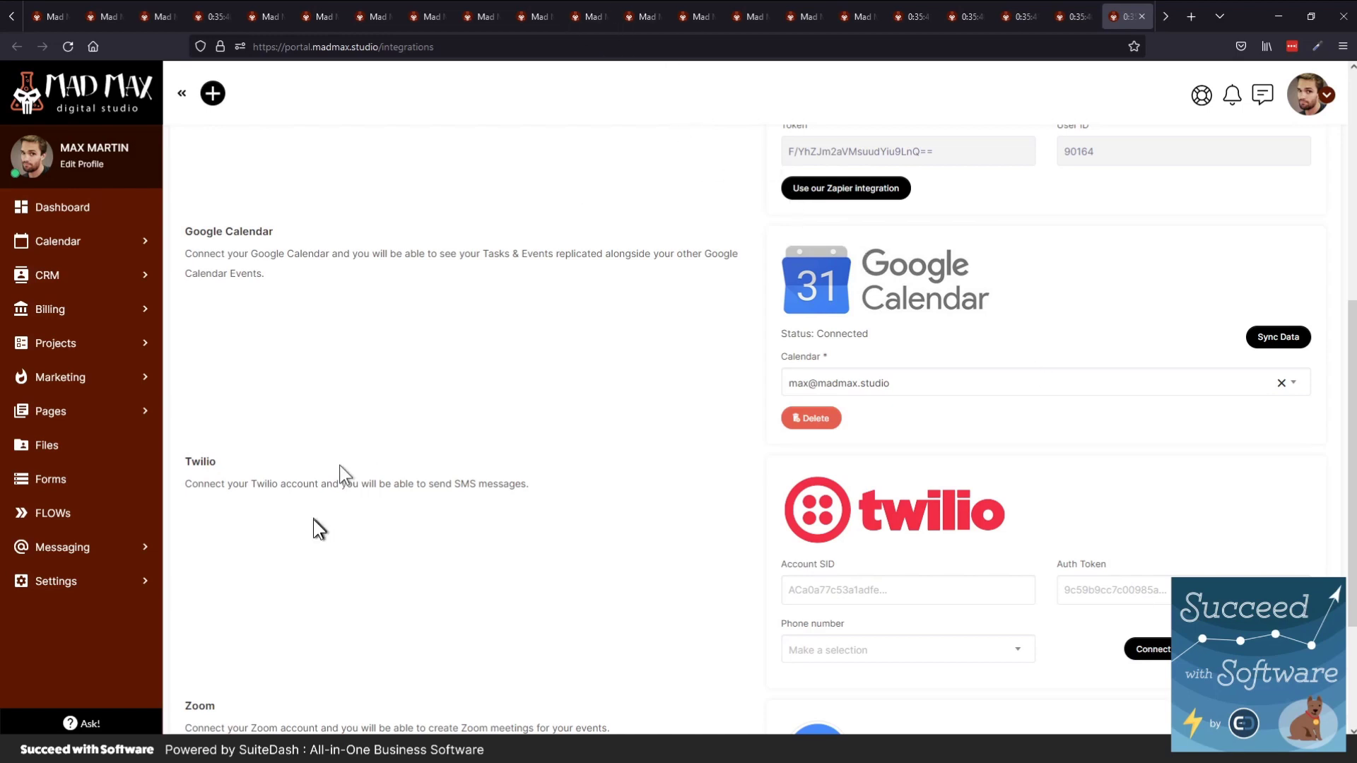
Open Files > File Requests to list the Public Dropbox and Vector Logo Files requests
{"action": "left_click", "coordinate": [73, 453]}
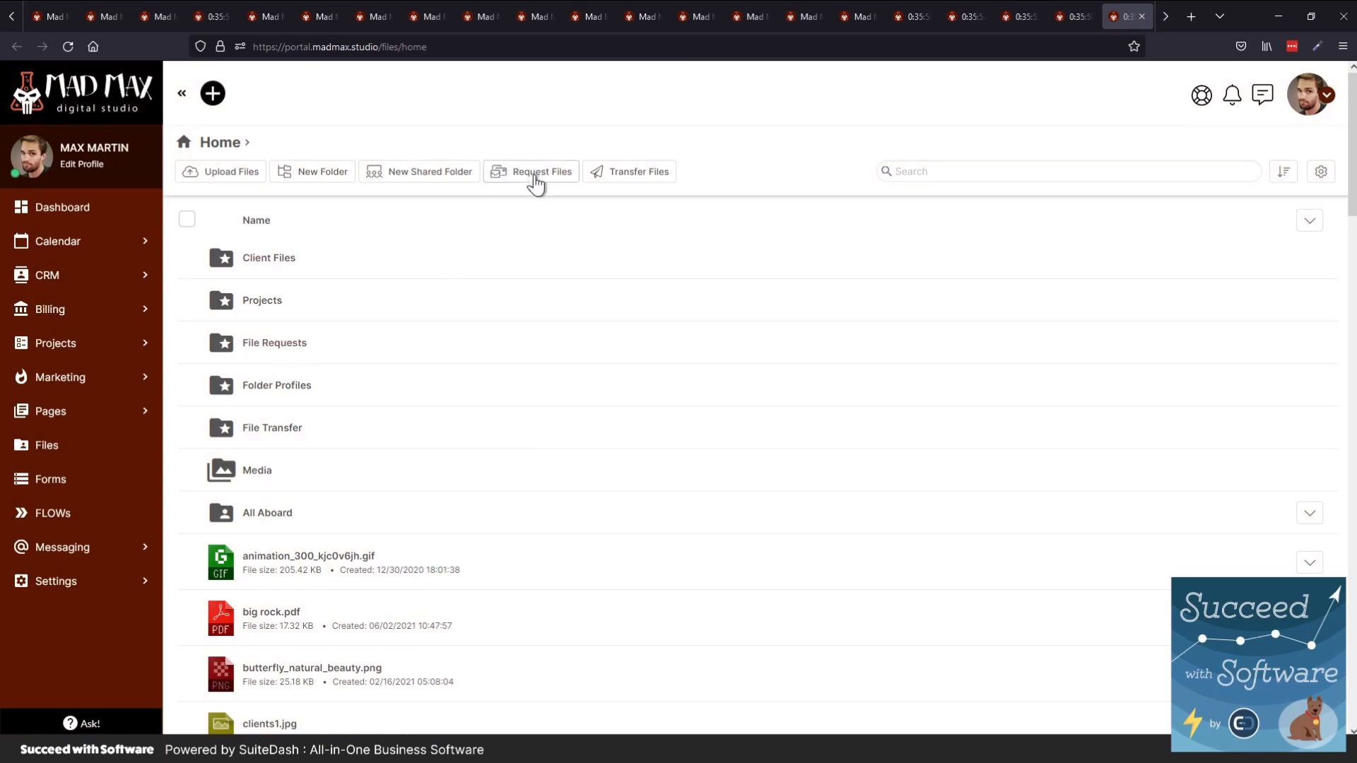
{"action": "left_click", "coordinate": [279, 347]}
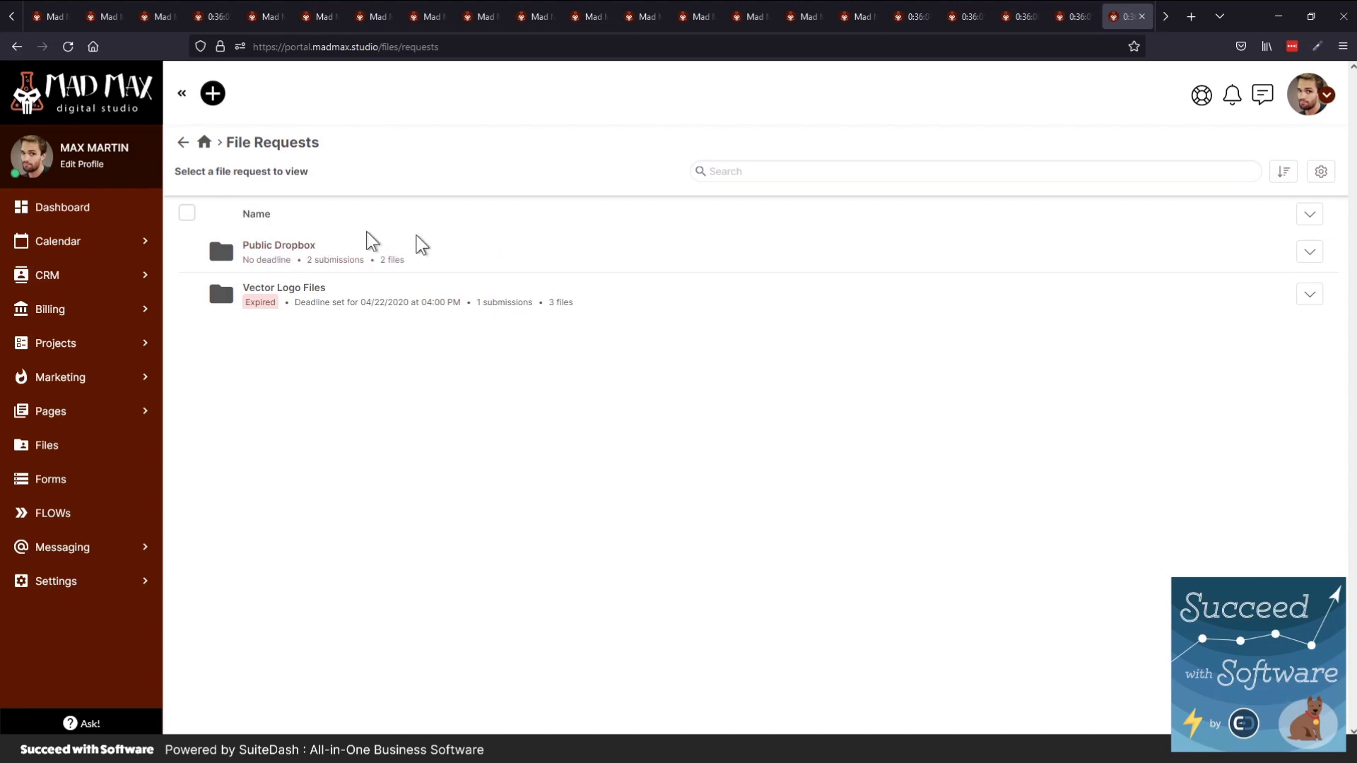
{"action": "left_click", "coordinate": [300, 248]}
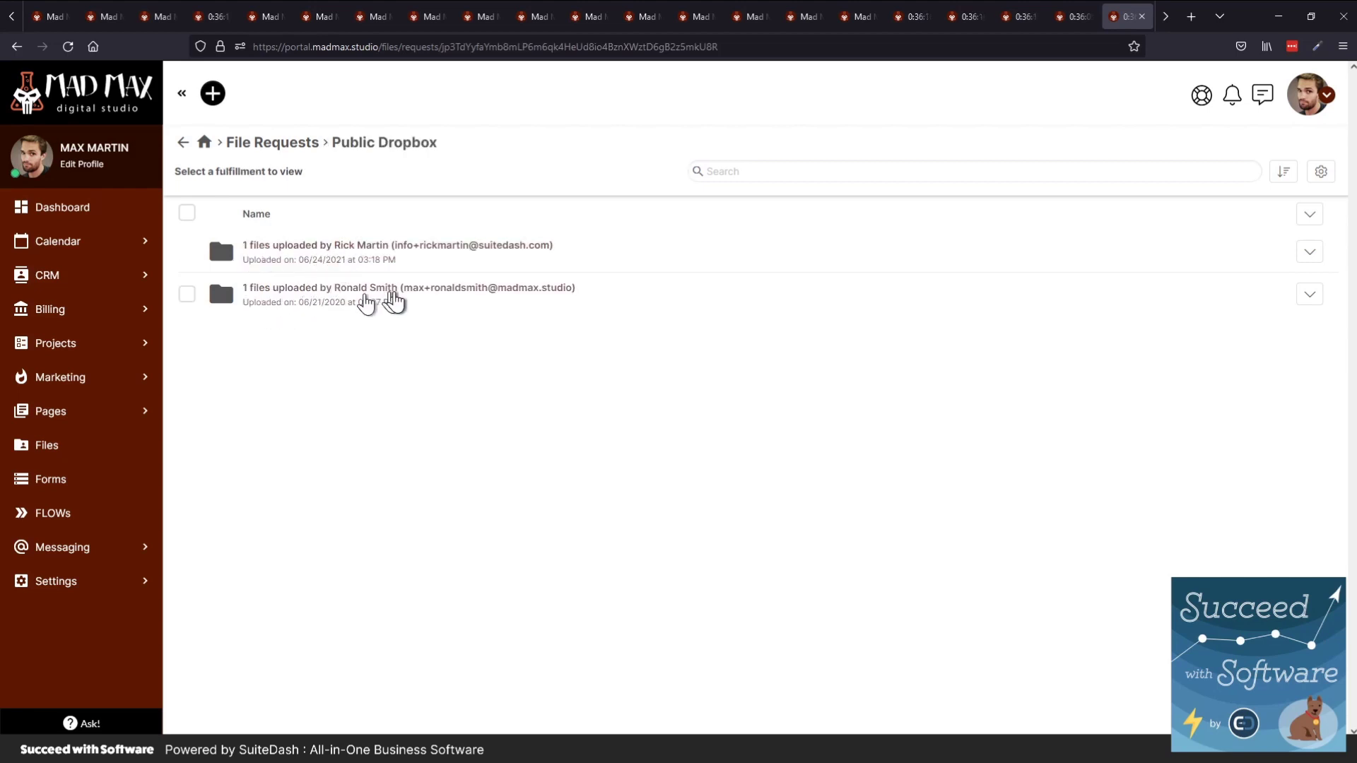
{"action": "left_click", "coordinate": [335, 288]}
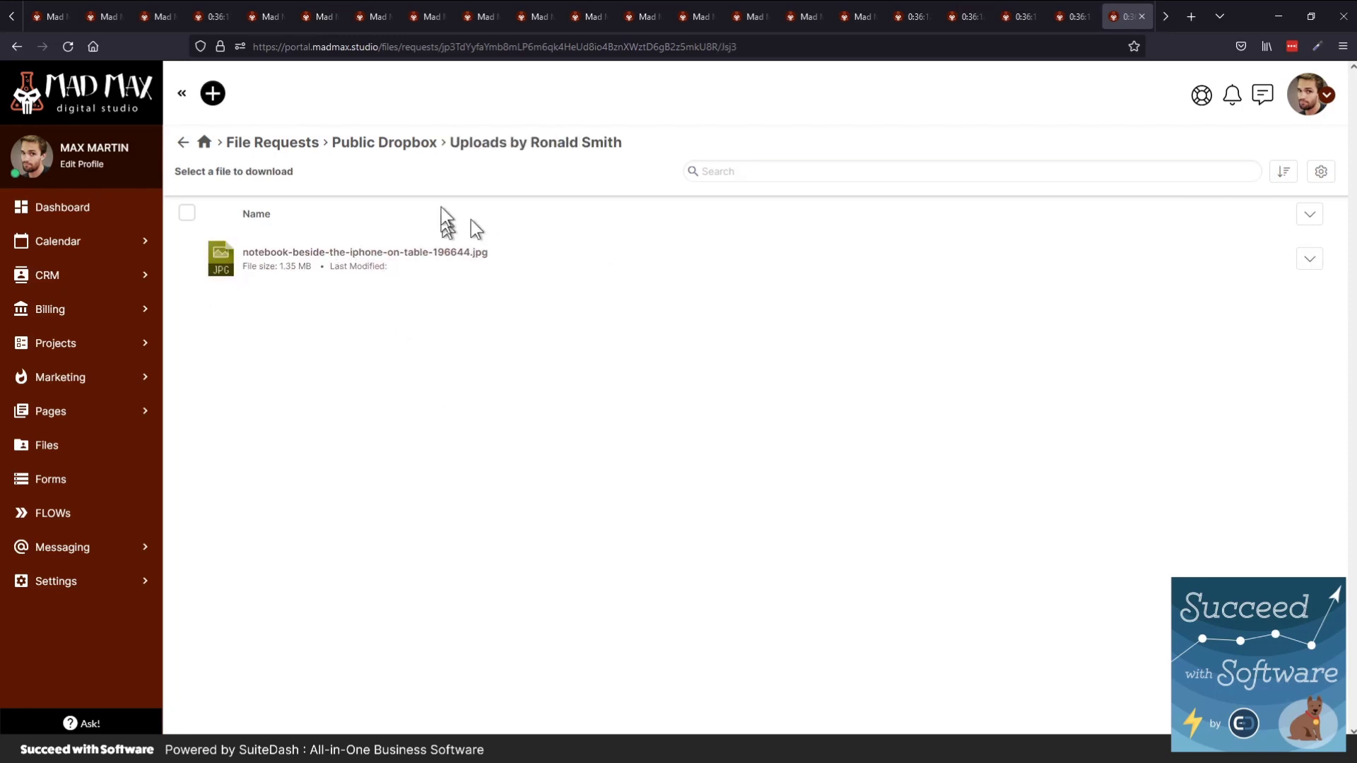
{"action": "left_click", "coordinate": [311, 143]}
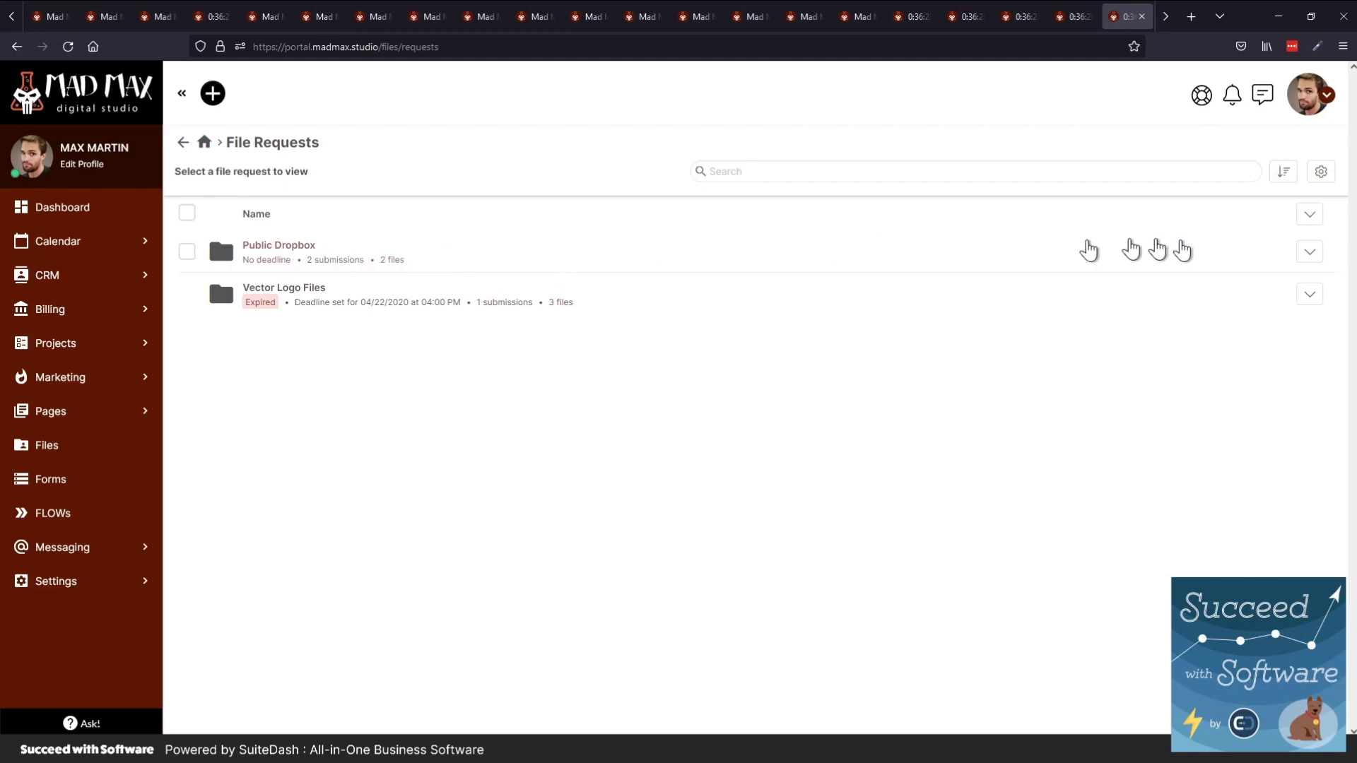
Preview the Public Dropbox request's upload page and select its web address
{"action": "left_click", "coordinate": [1305, 252]}
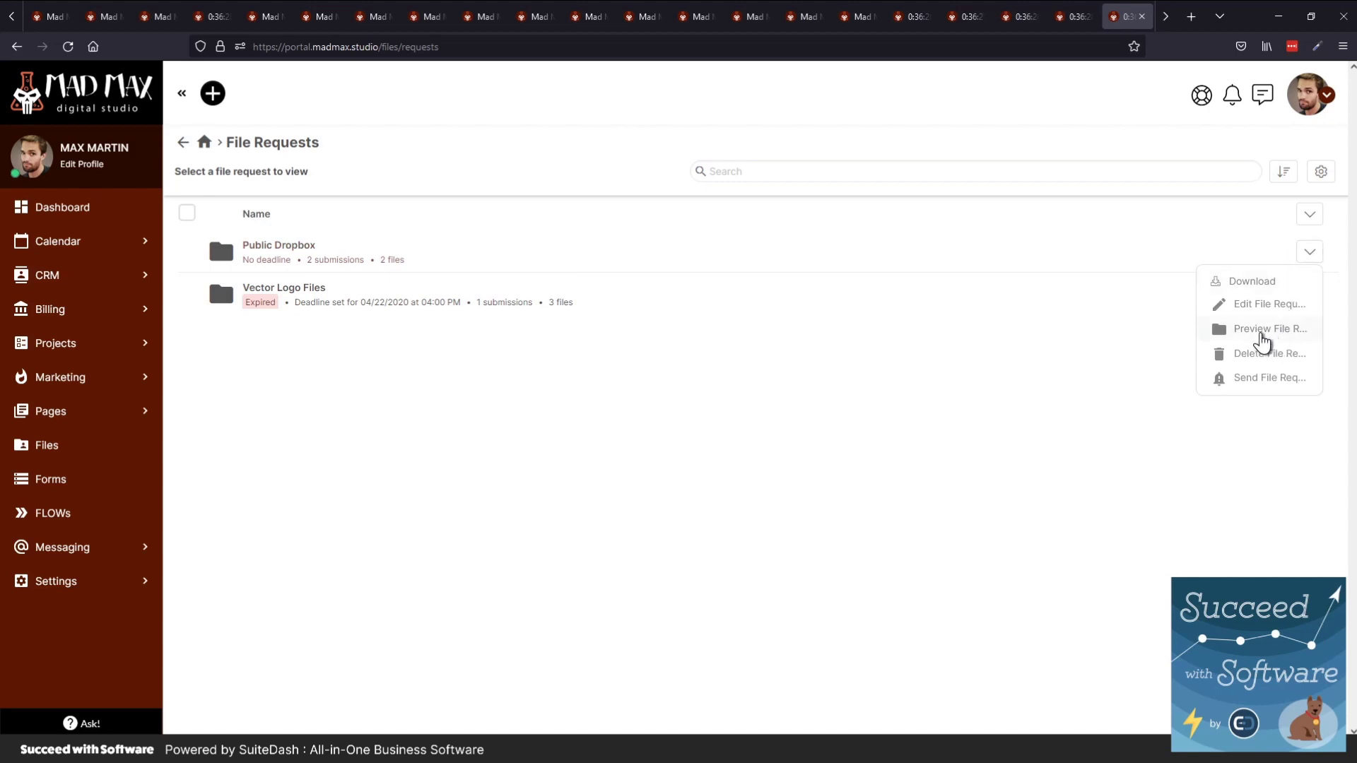
{"action": "left_click", "coordinate": [1261, 330]}
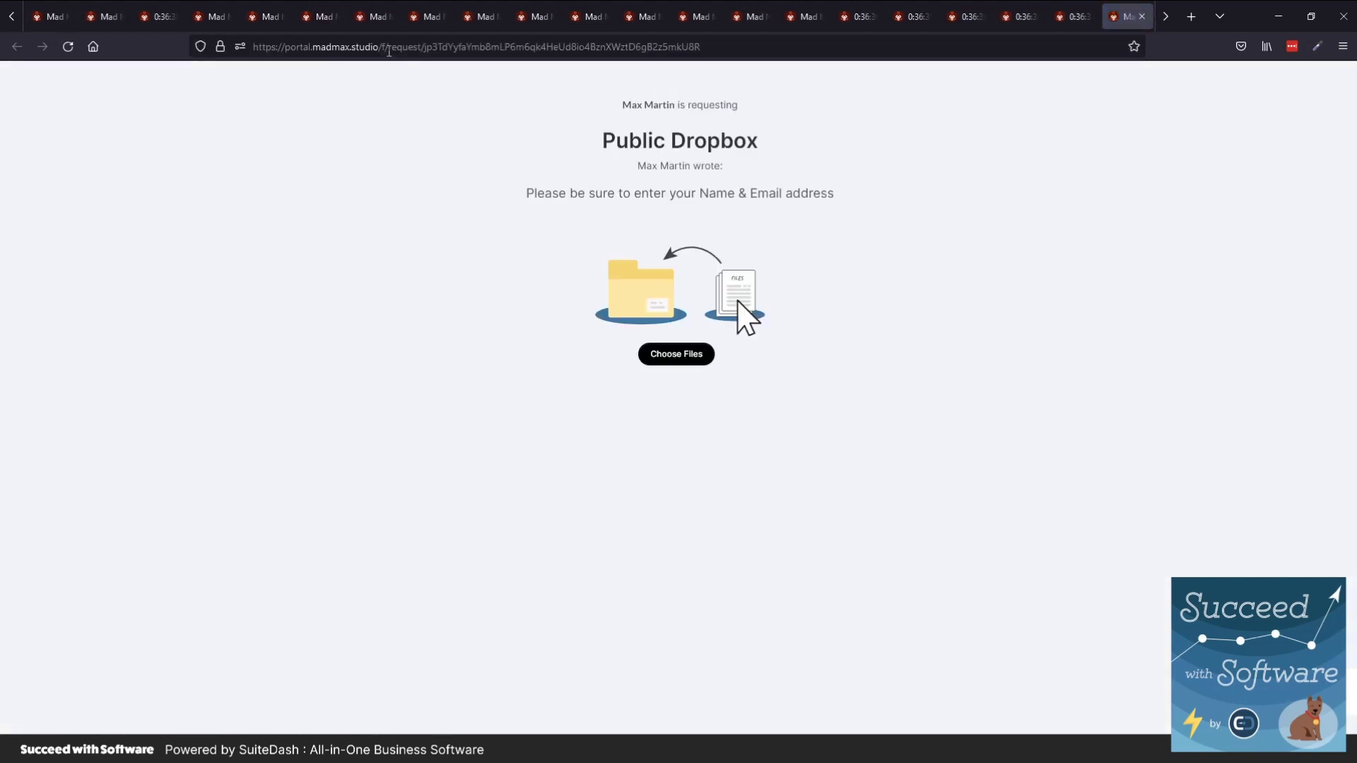
{"action": "left_click", "coordinate": [389, 48]}
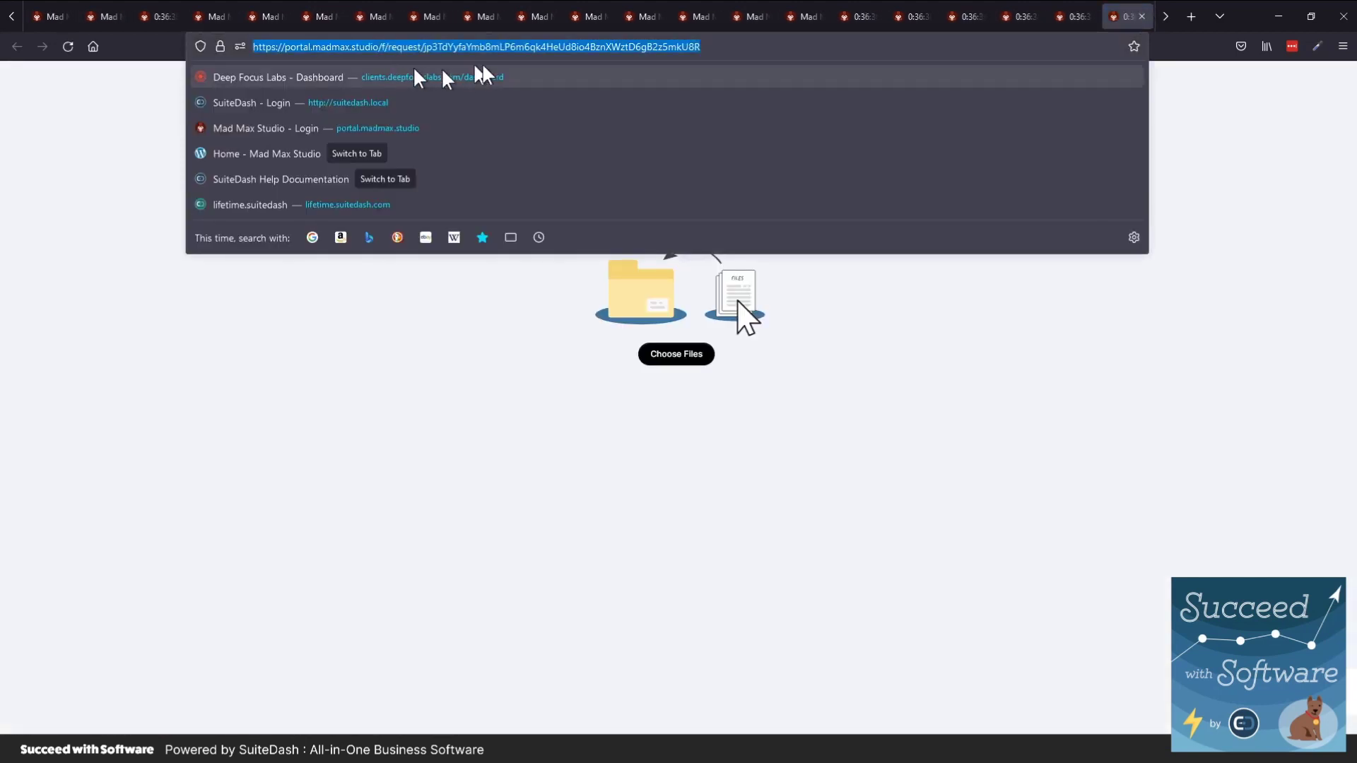
{"action": "left_click", "coordinate": [97, 122]}
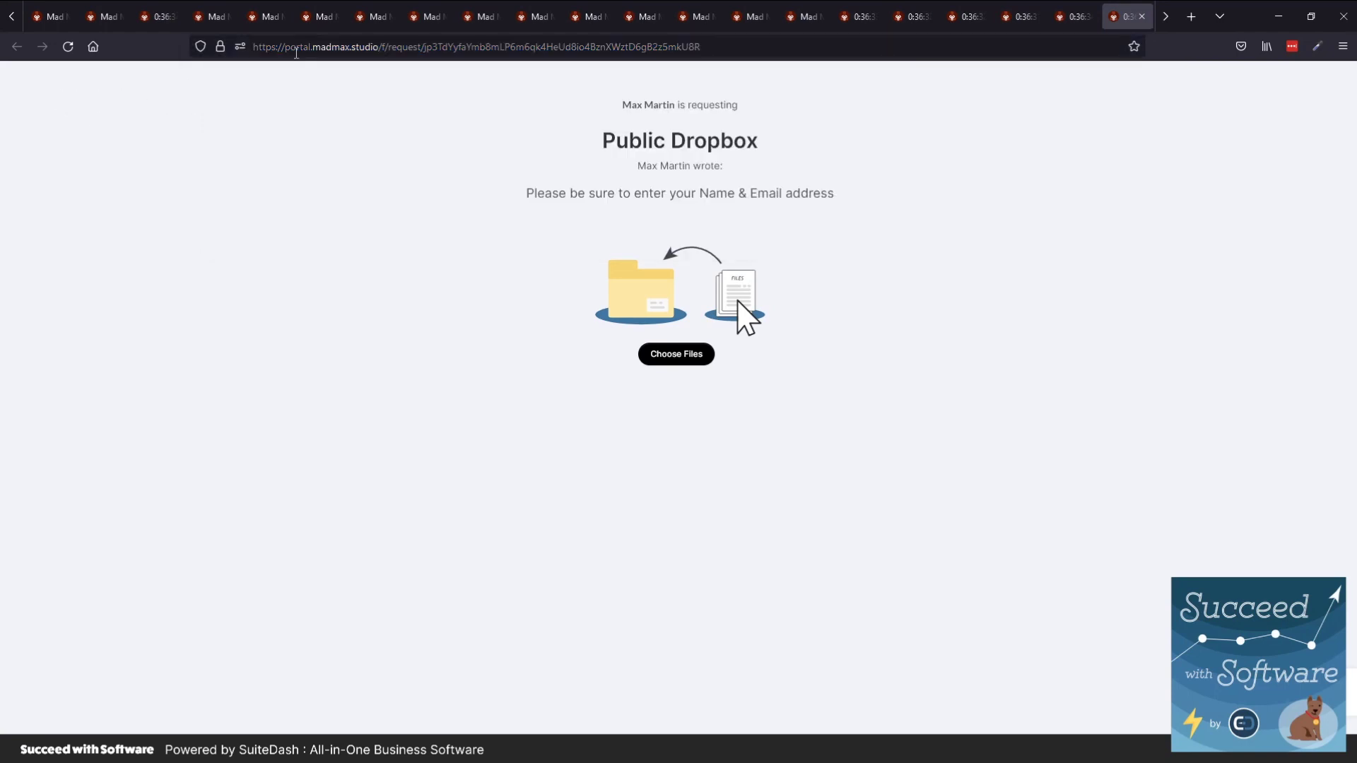
{"action": "double_click", "coordinate": [296, 49]}
{"action": "left_click", "coordinate": [296, 49]}
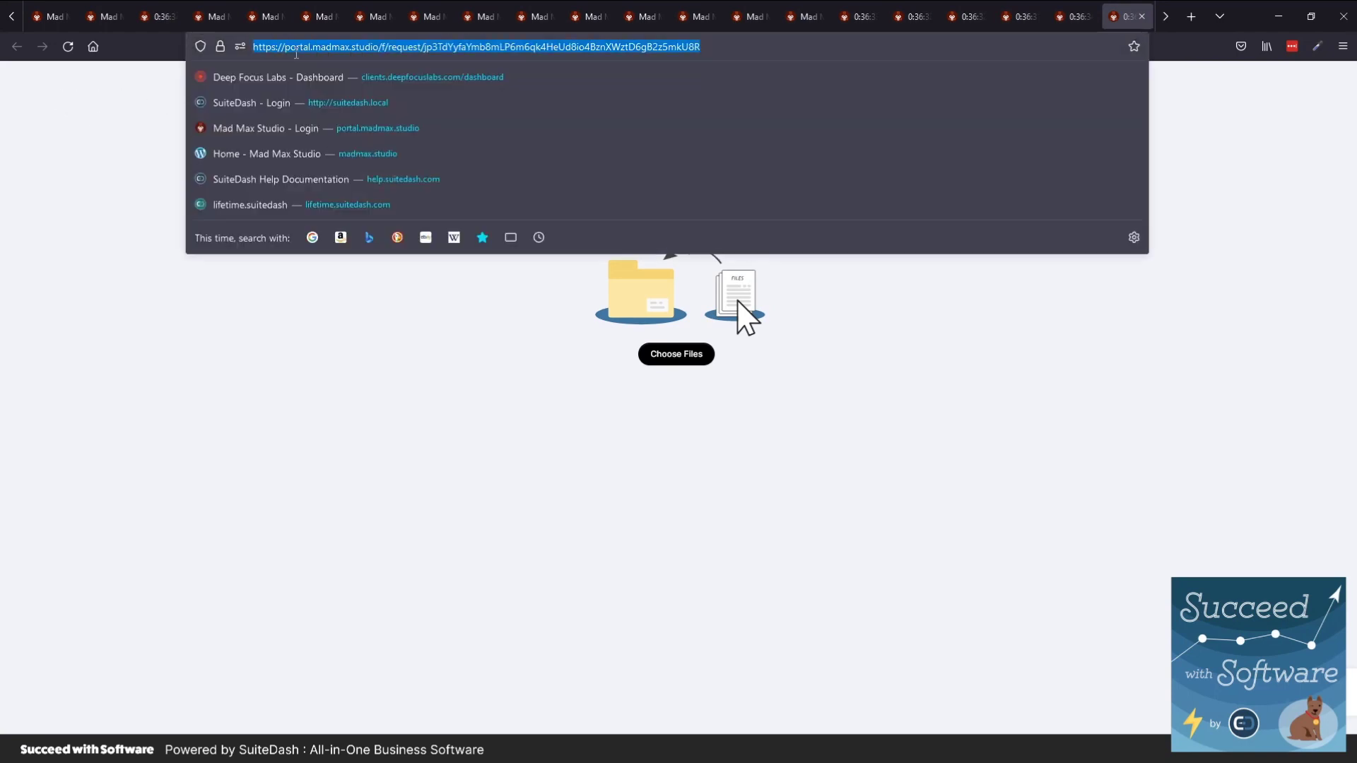
{"action": "left_click", "coordinate": [240, 407]}
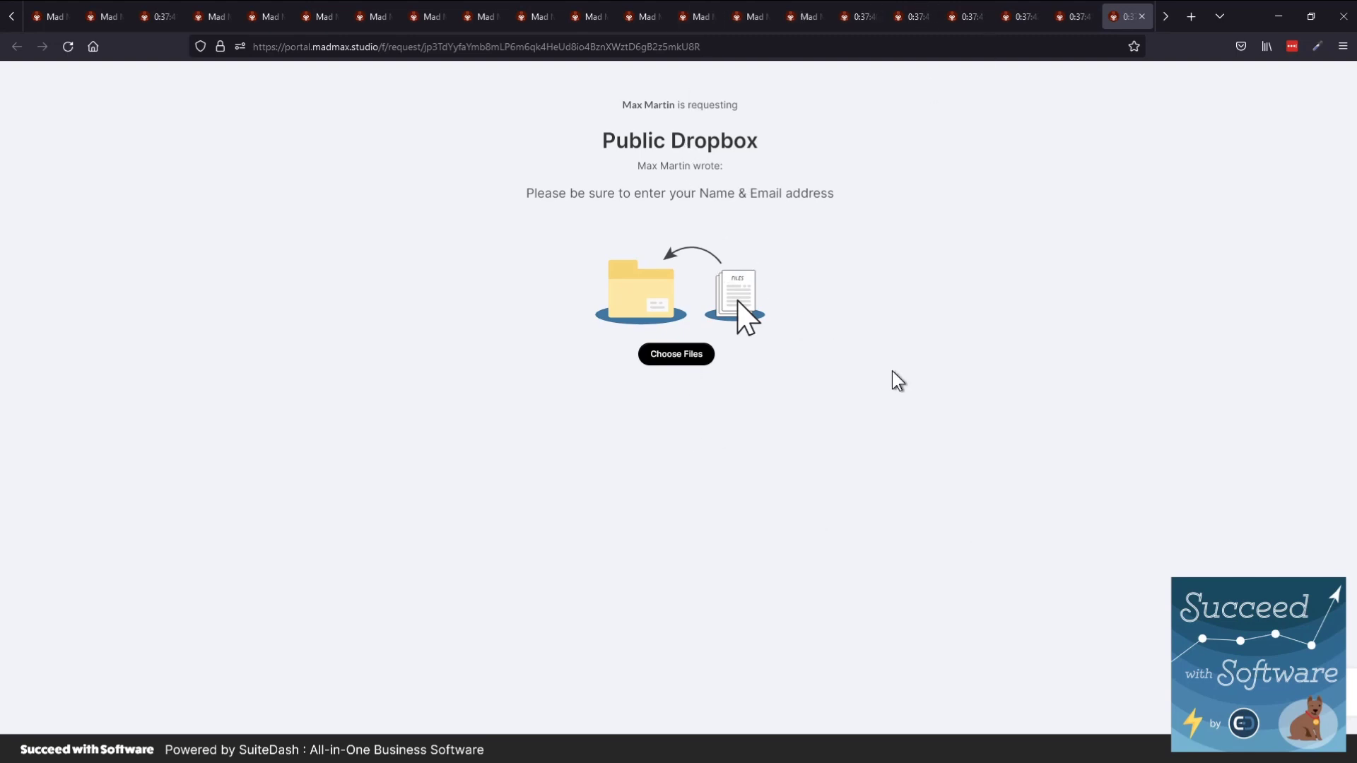
Open Public Dropbox's submissions, check the 06/24/2021 upload's file, and return to the list
{"action": "key", "text": "ctrl+shift+Tab"}
{"action": "left_click", "coordinate": [262, 250]}
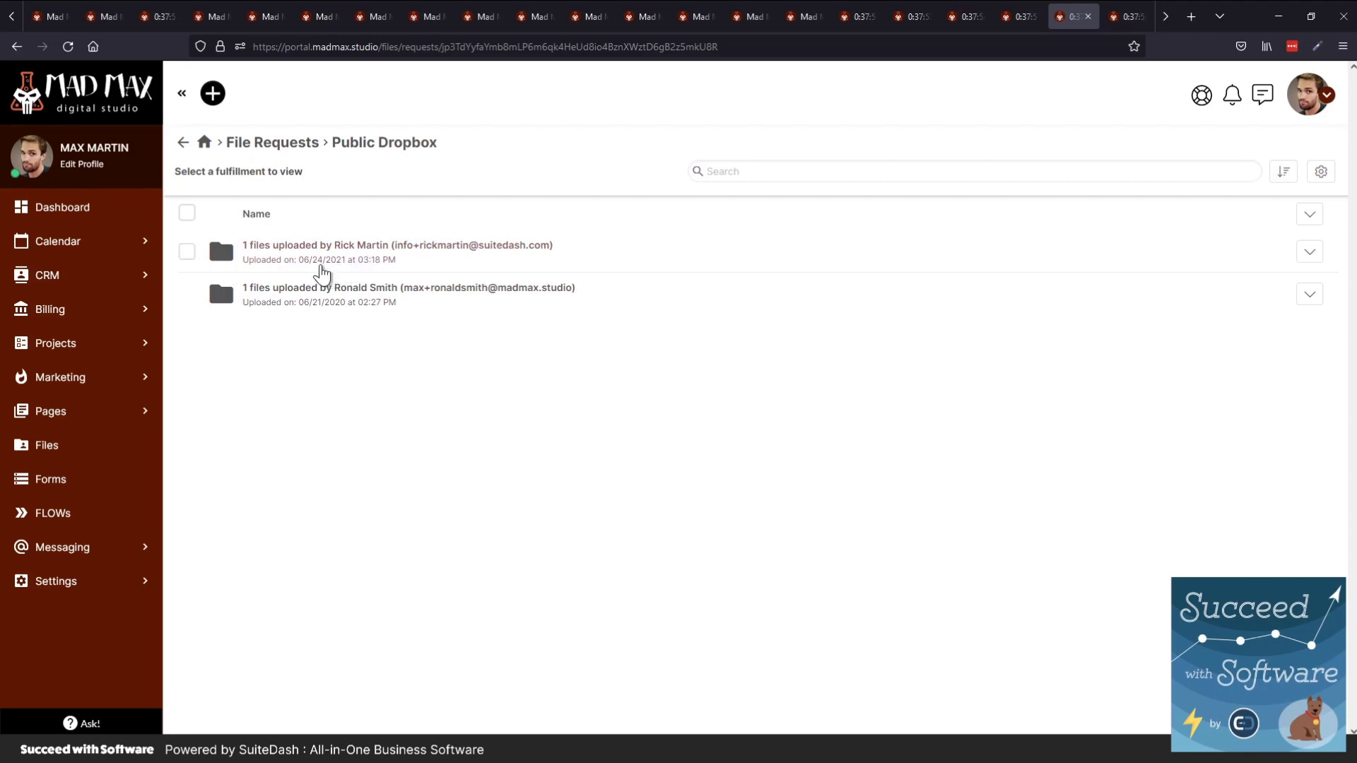
{"action": "left_click", "coordinate": [304, 272]}
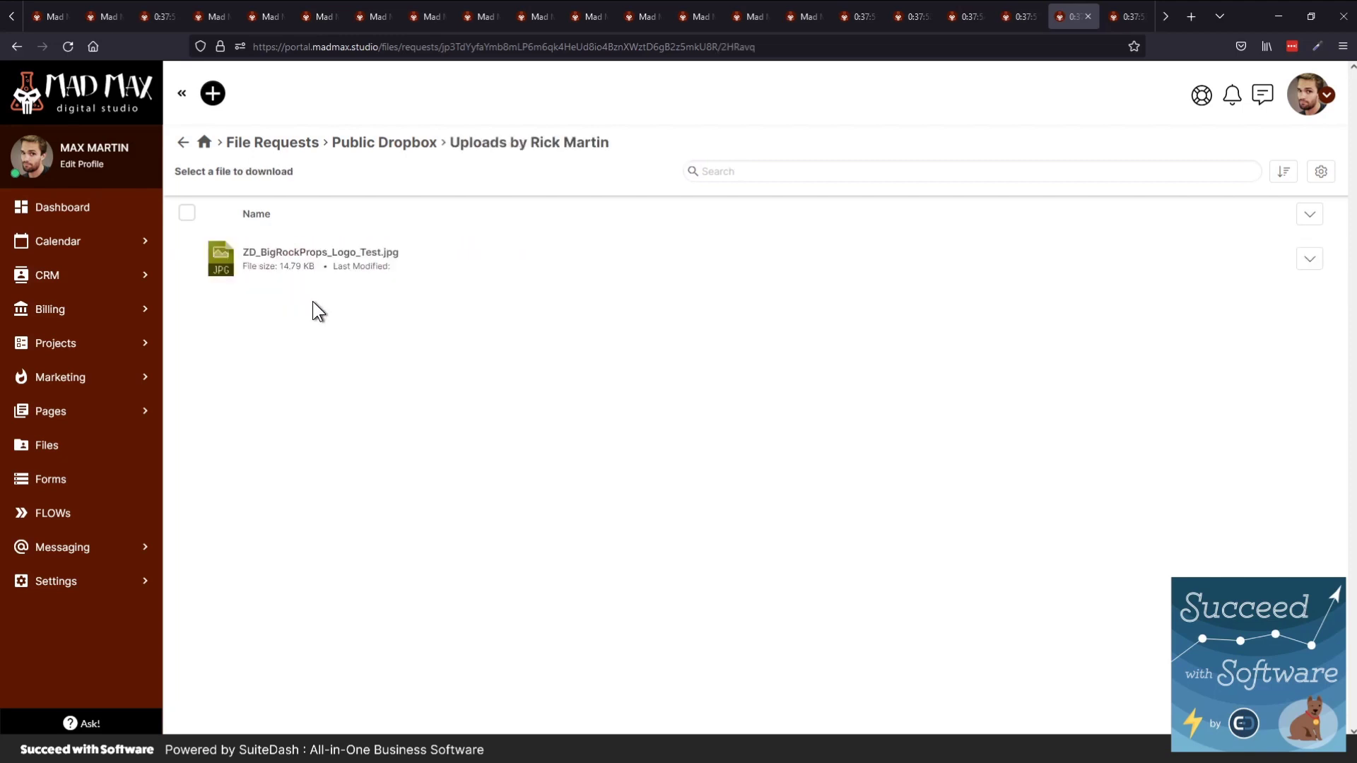
{"action": "key", "text": "alt+Left"}
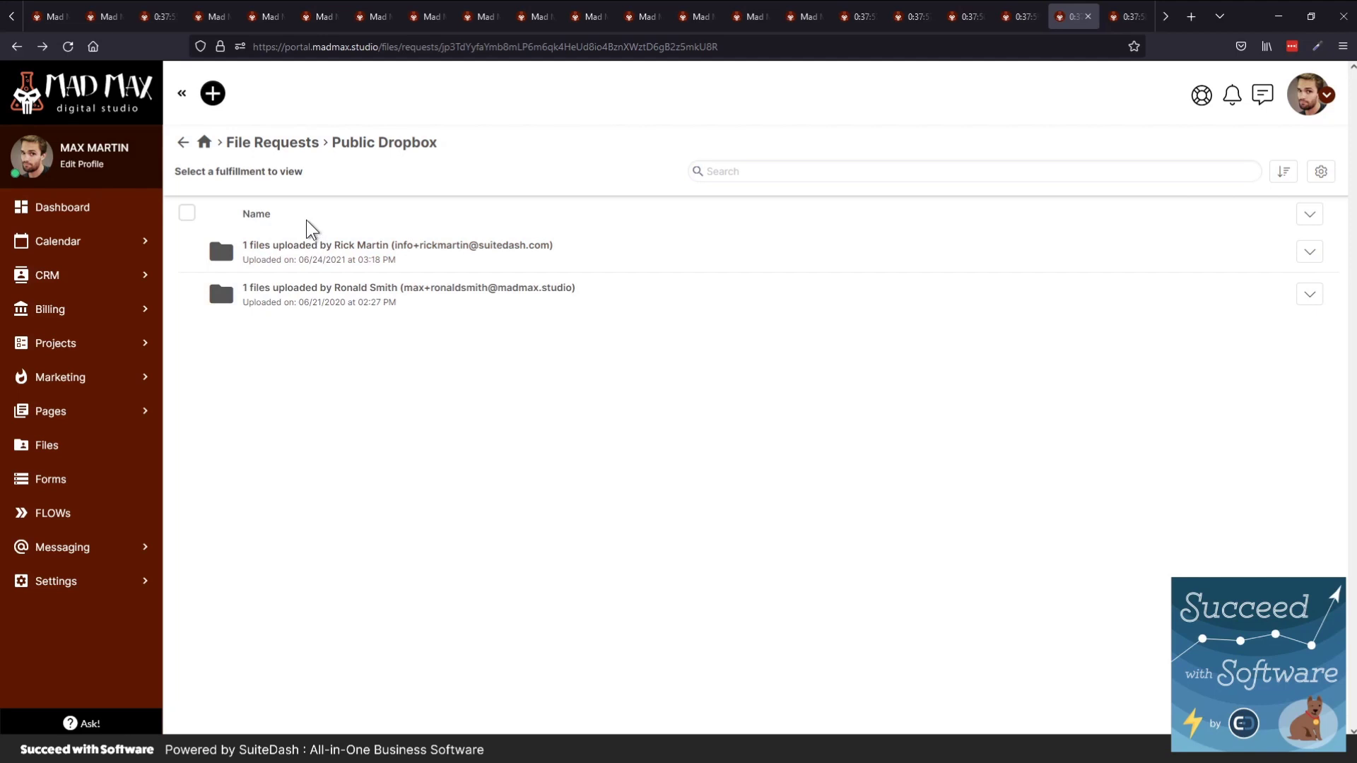